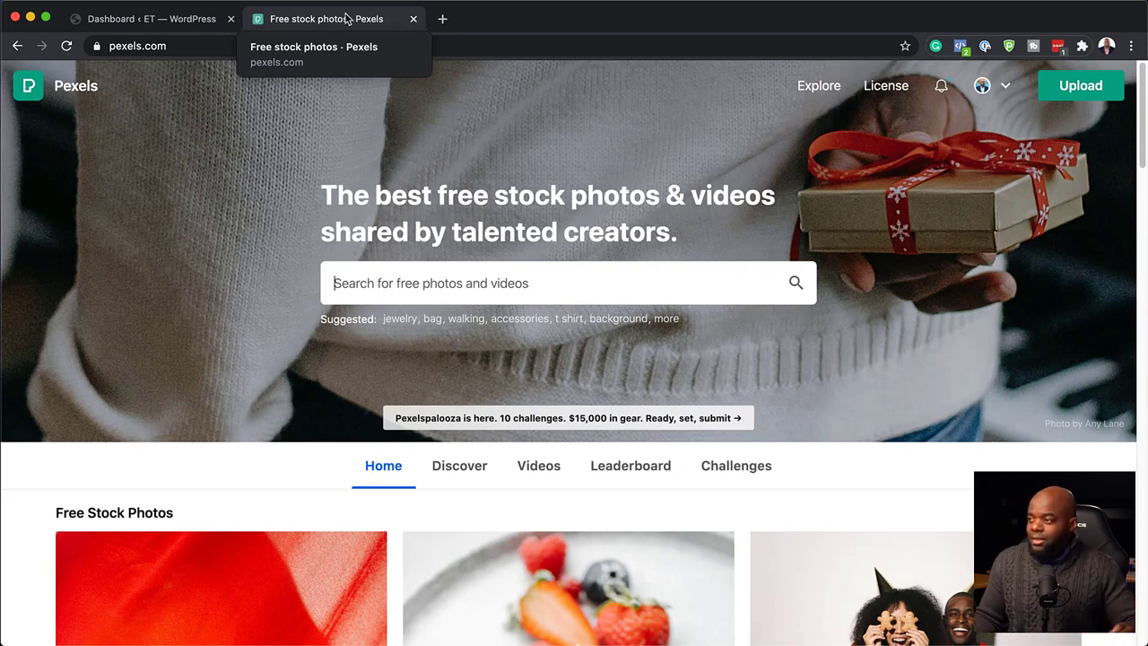
- Search Pexels for free stock photos of shoes and look over the image results
{"action": "left_click", "coordinate": [397, 280]}
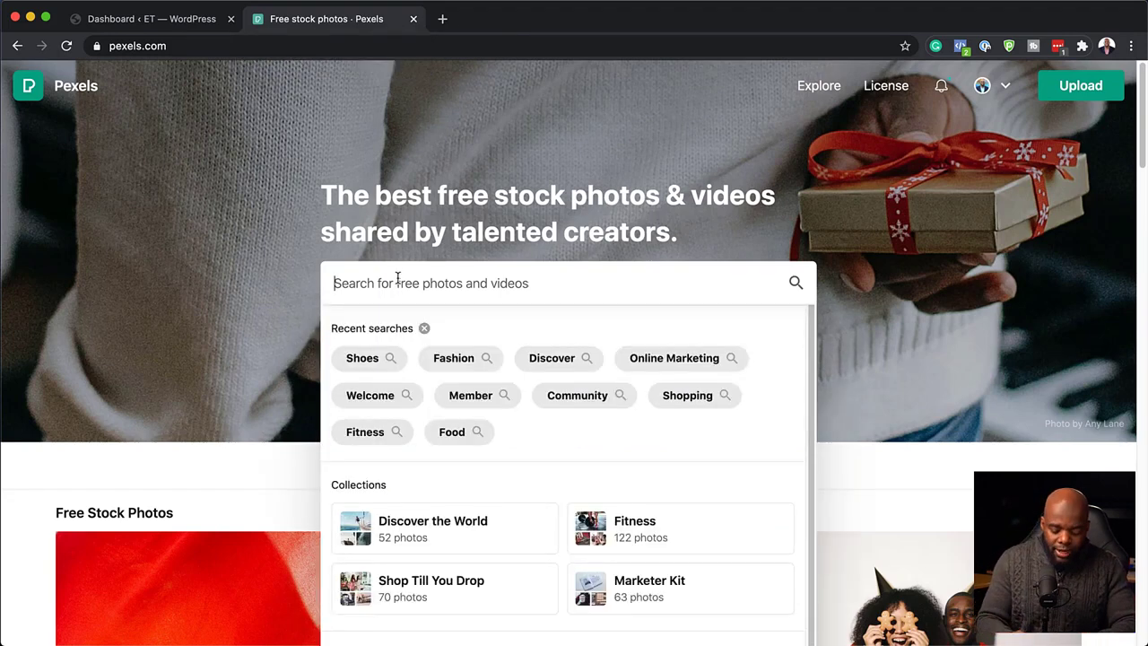
{"action": "type", "text": "she"}
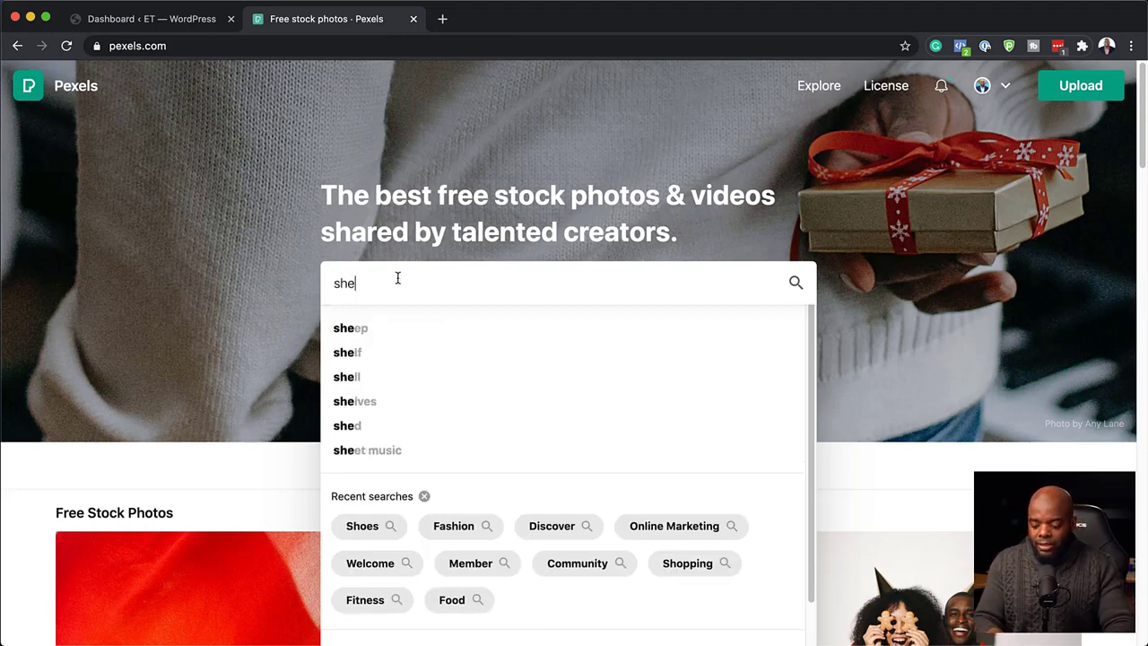
{"action": "type", "text": "oes"}
{"action": "key", "text": "Return"}
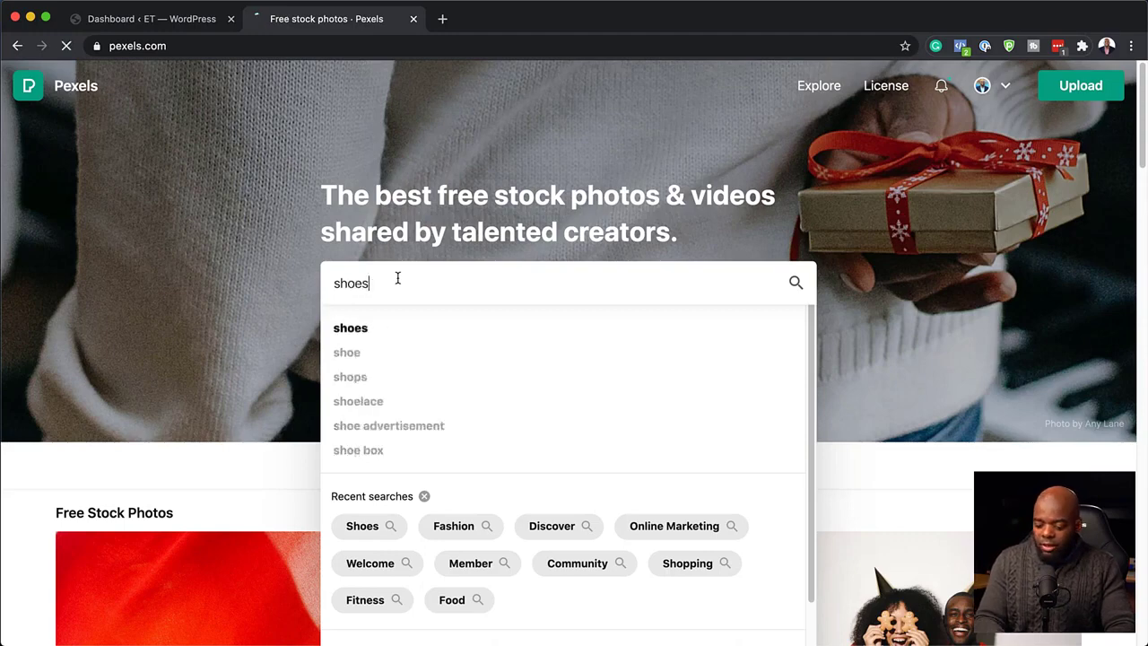
{"action": "scroll", "coordinate": [280, 369], "scroll_direction": "down", "scroll_amount": 2}
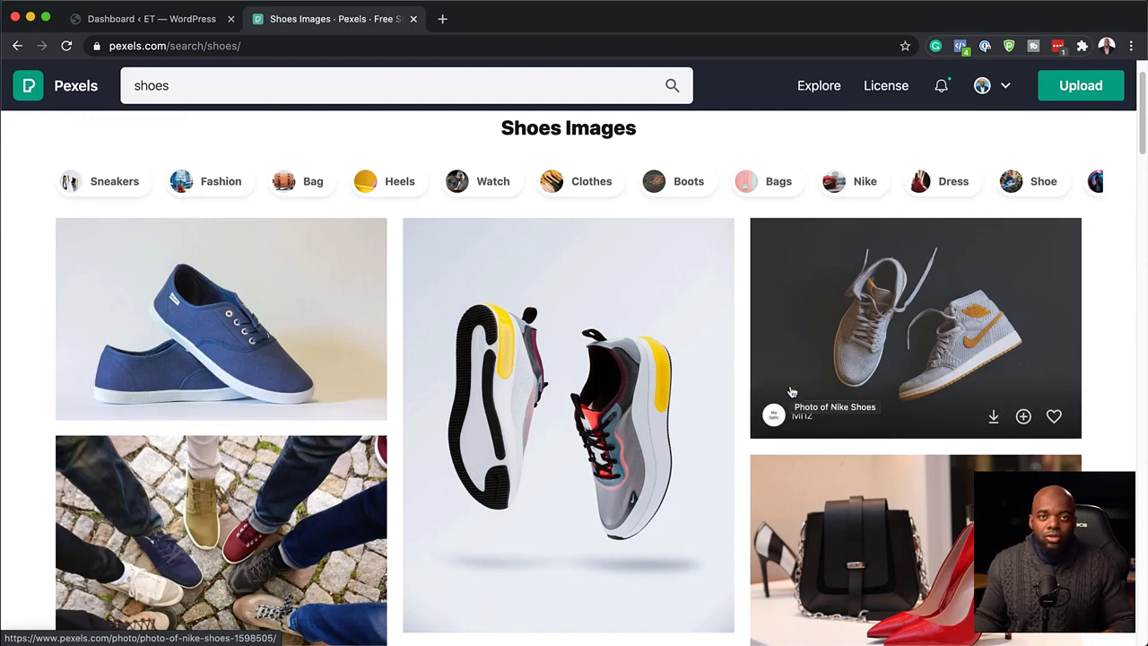
- Switch to the WordPress site and view the image files in Downloads available for a new media upload, without uploading any
{"action": "left_click", "coordinate": [192, 21]}
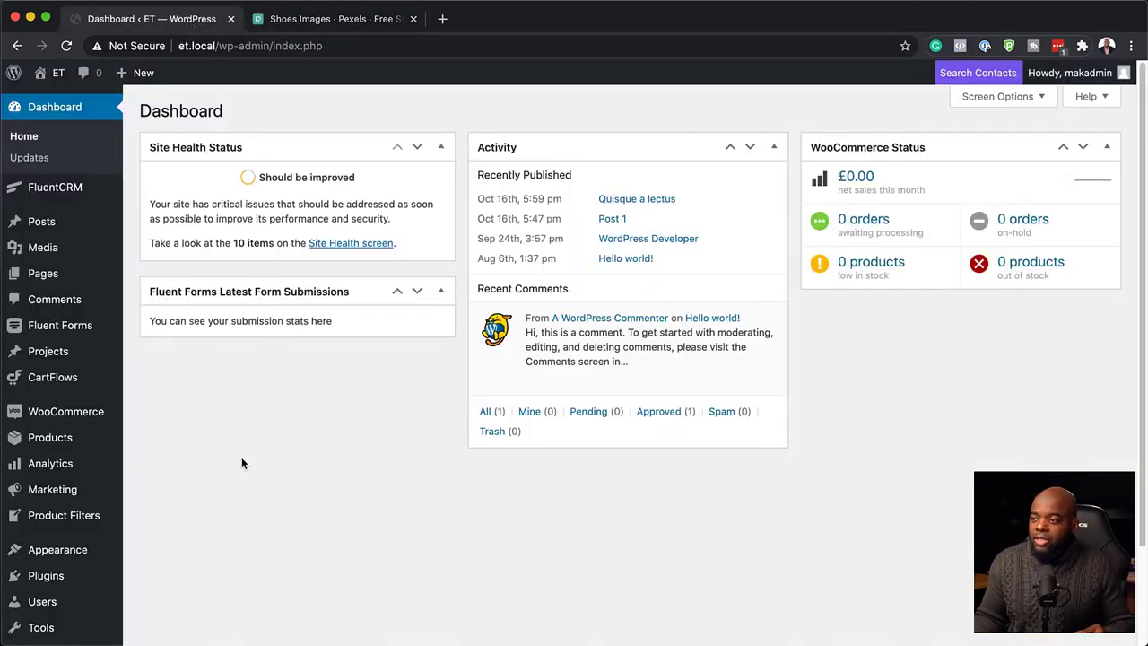
{"action": "mouse_move", "coordinate": [90, 250]}
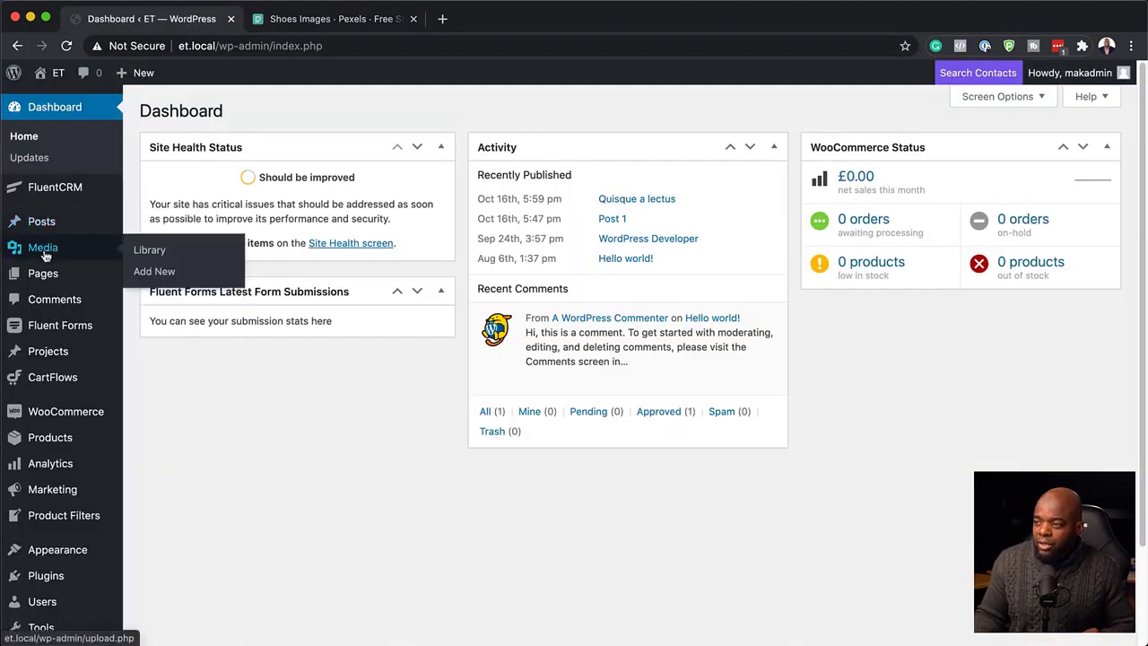
{"action": "left_click", "coordinate": [167, 275]}
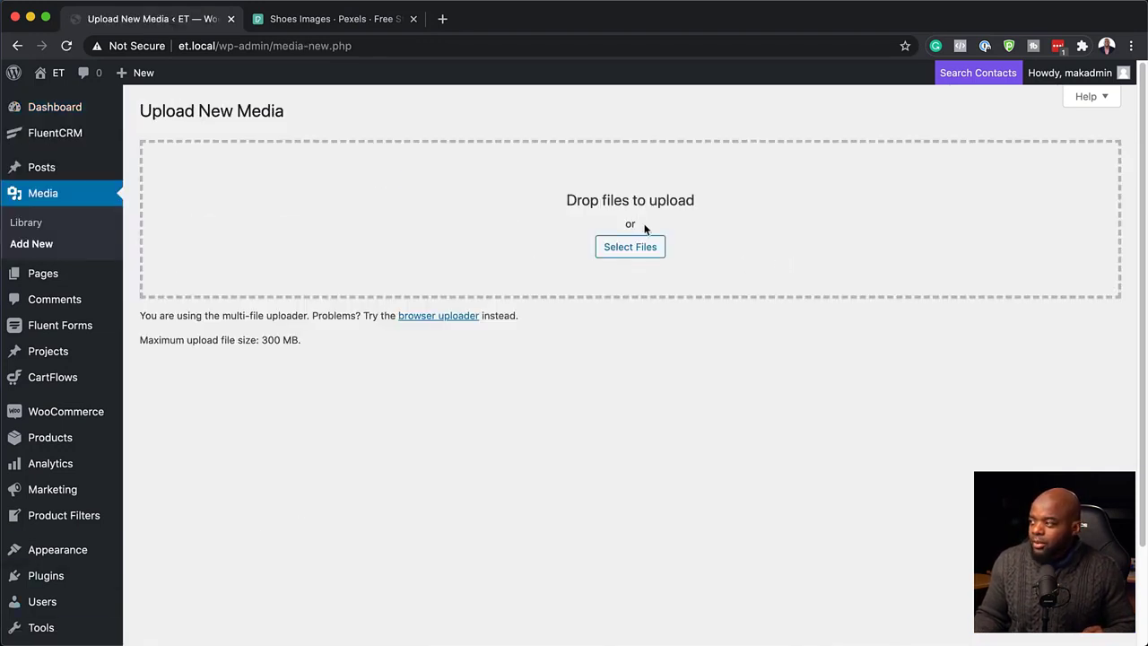
{"action": "left_click", "coordinate": [629, 250]}
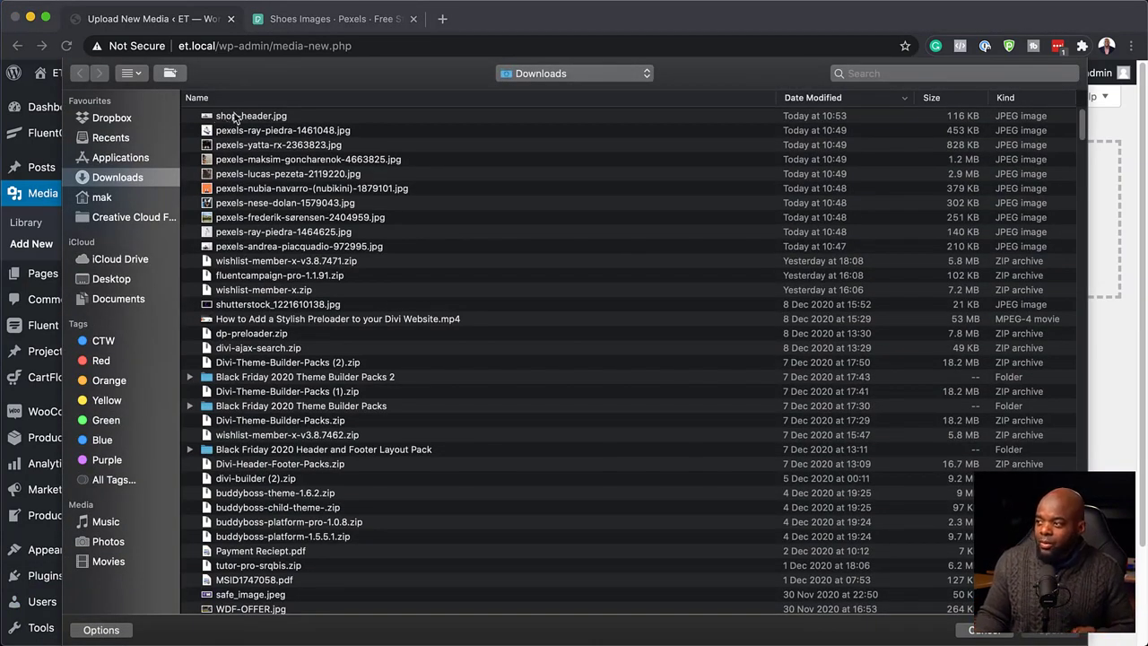
{"action": "left_click", "coordinate": [993, 638]}
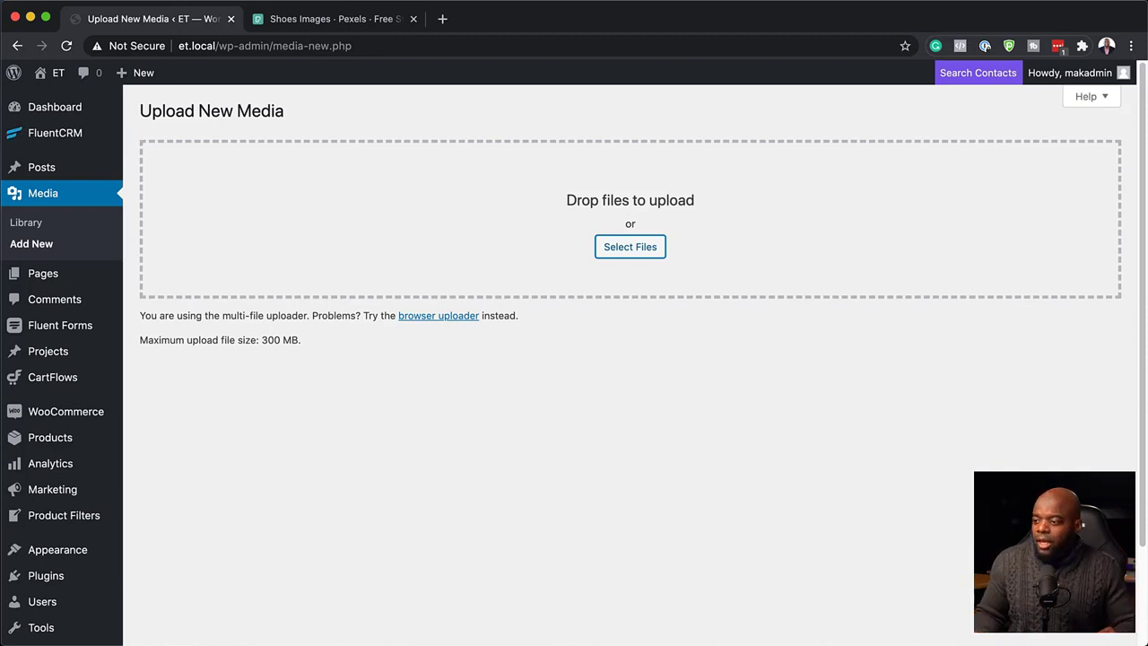
- Open the Divi Theme Builder to view the site's templates
{"action": "scroll", "coordinate": [56, 448], "scroll_direction": "down", "scroll_amount": 3}
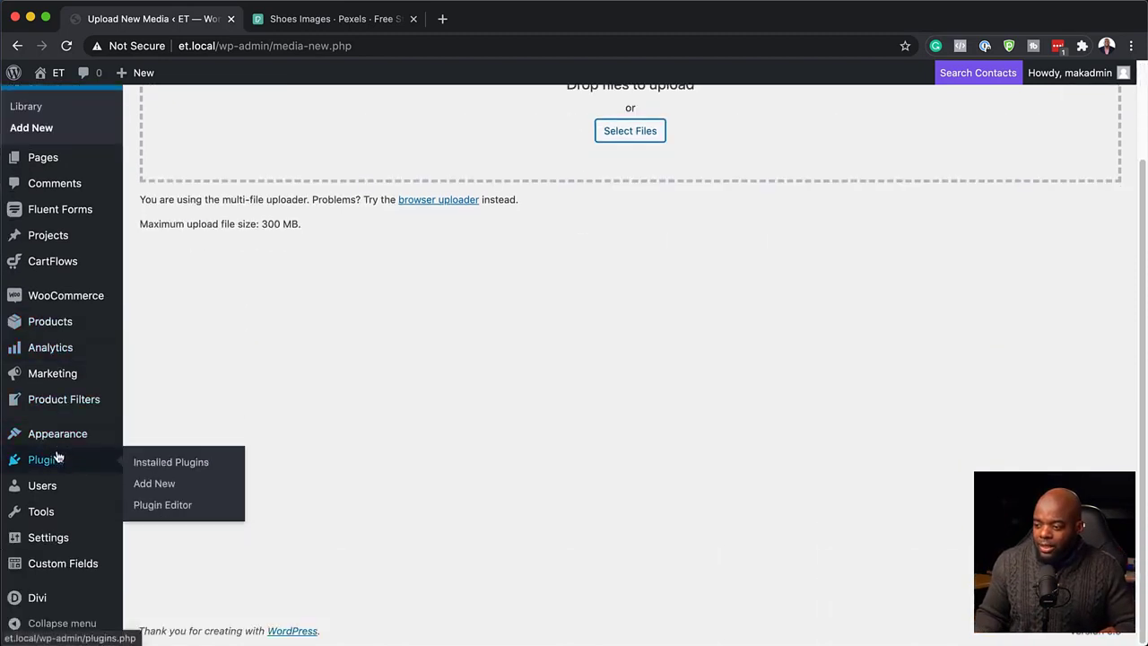
{"action": "mouse_move", "coordinate": [46, 607]}
{"action": "left_click", "coordinate": [184, 492]}
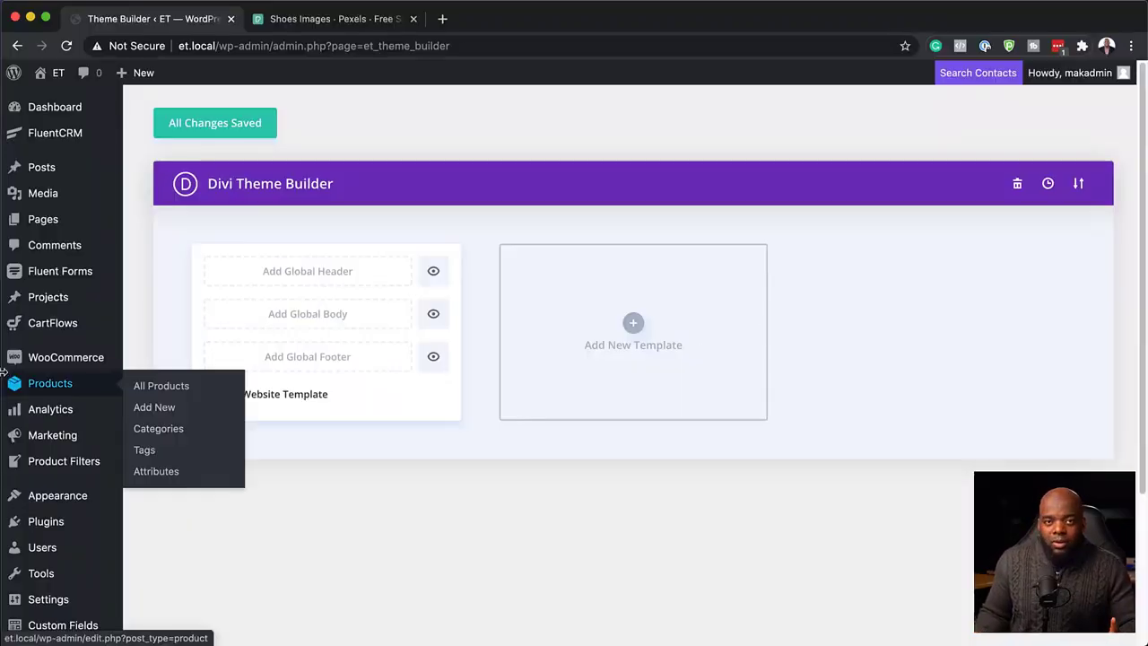
- Search the add-new plugin directory for "woocommerce" and check the WooCommerce plugin's active installations
{"action": "mouse_move", "coordinate": [76, 359]}
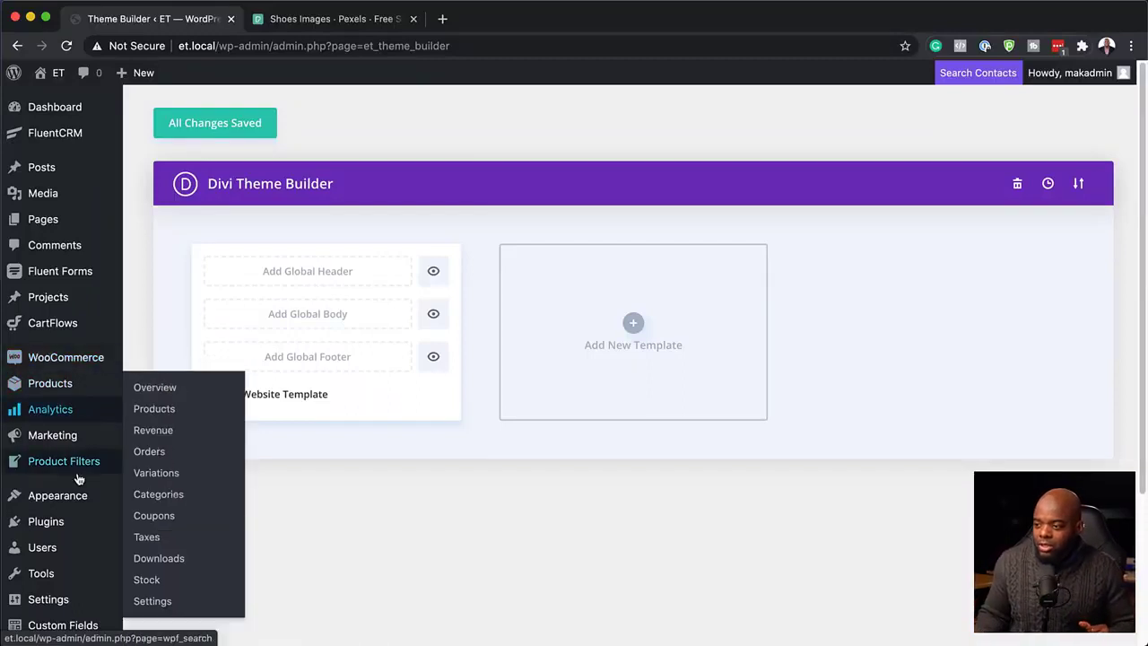
{"action": "mouse_move", "coordinate": [71, 526]}
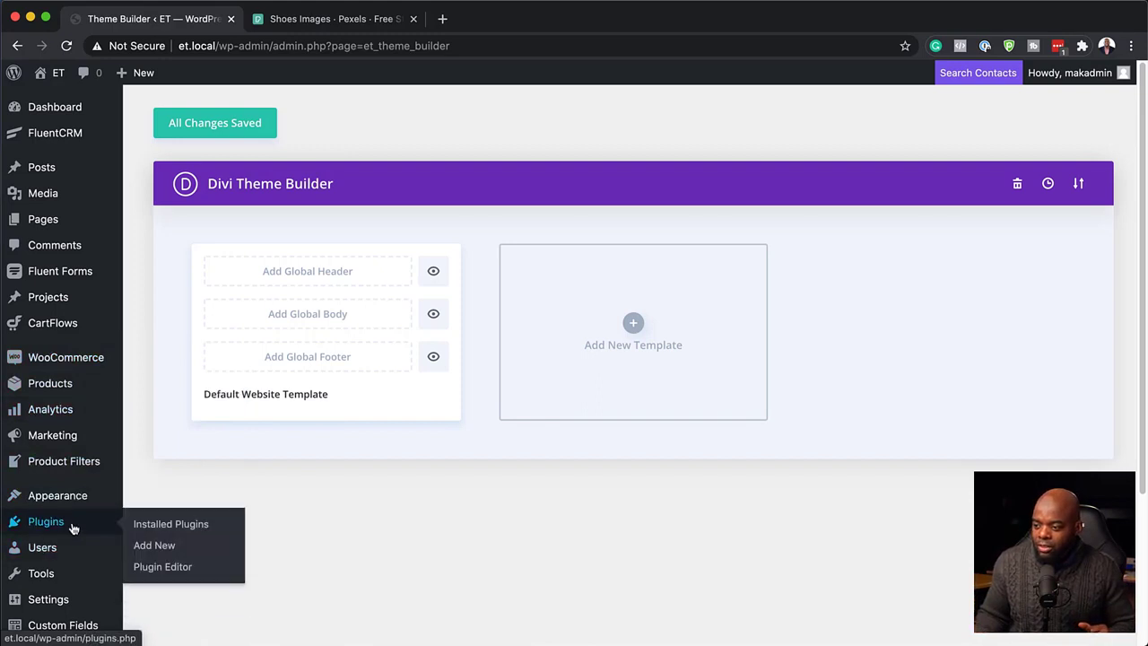
{"action": "left_click", "coordinate": [154, 545]}
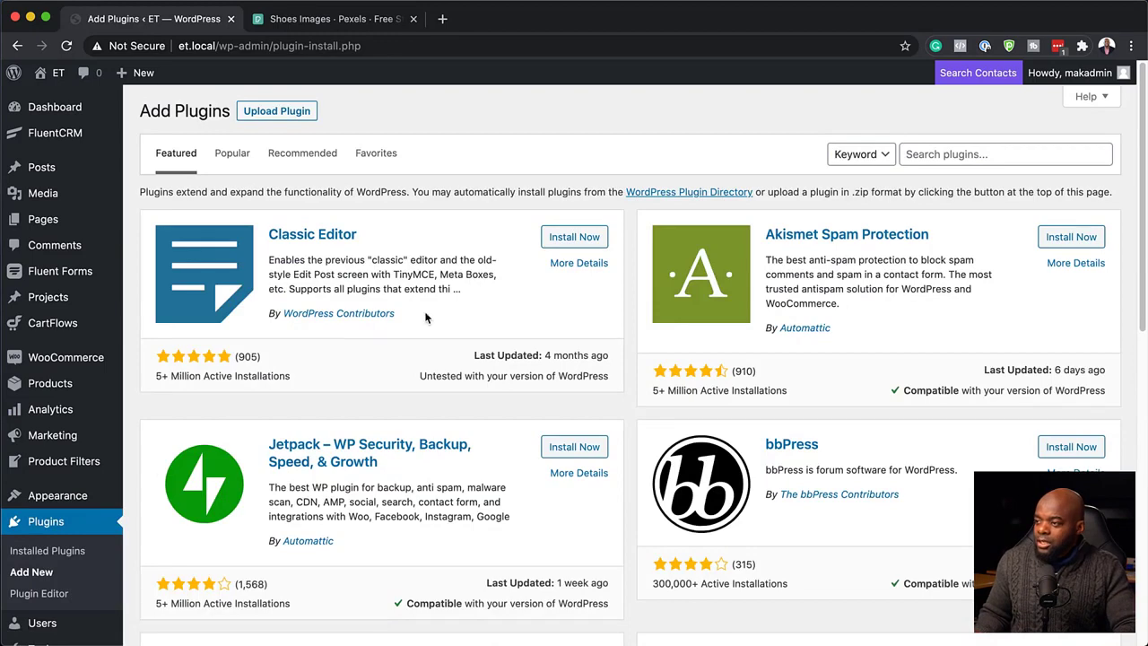
{"action": "left_click", "coordinate": [934, 158]}
{"action": "type", "text": "woocommerce"}
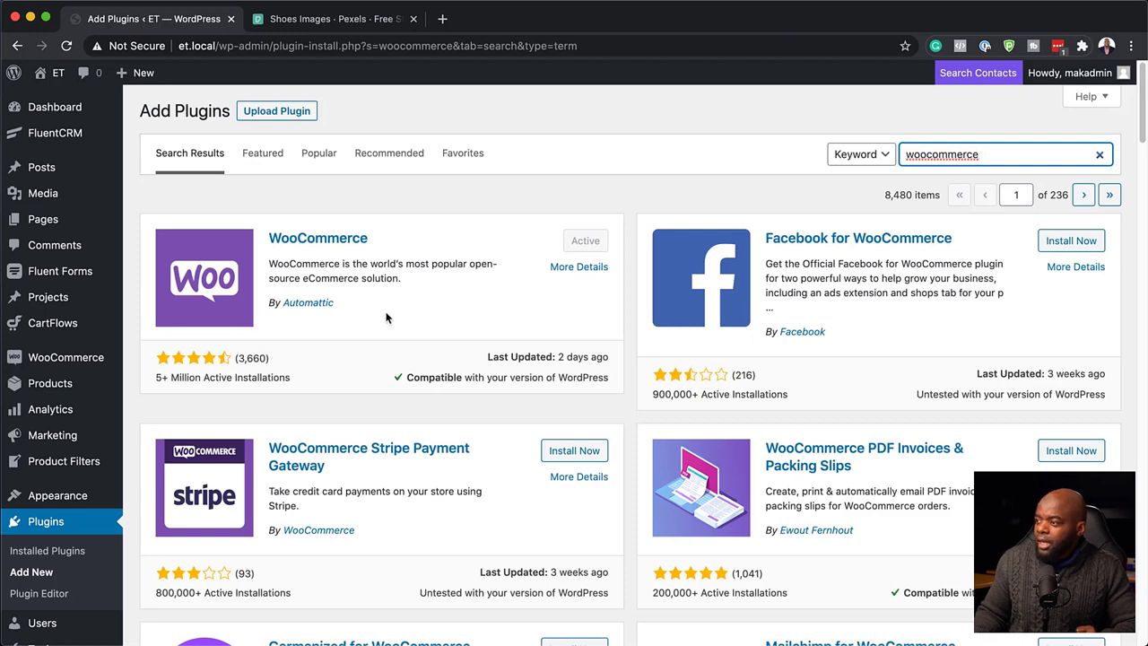
{"action": "left_click_drag", "start_coordinate": [158, 381], "coordinate": [319, 383]}
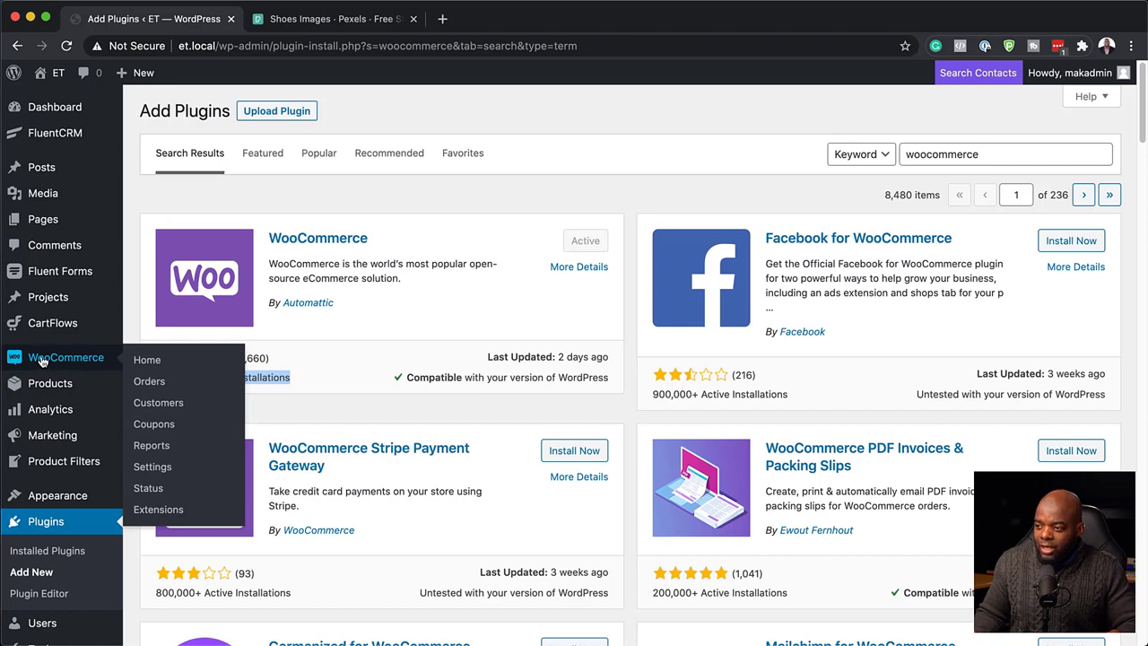
- Create a new WooCommerce product and name it "Product One"
{"action": "mouse_move", "coordinate": [79, 391]}
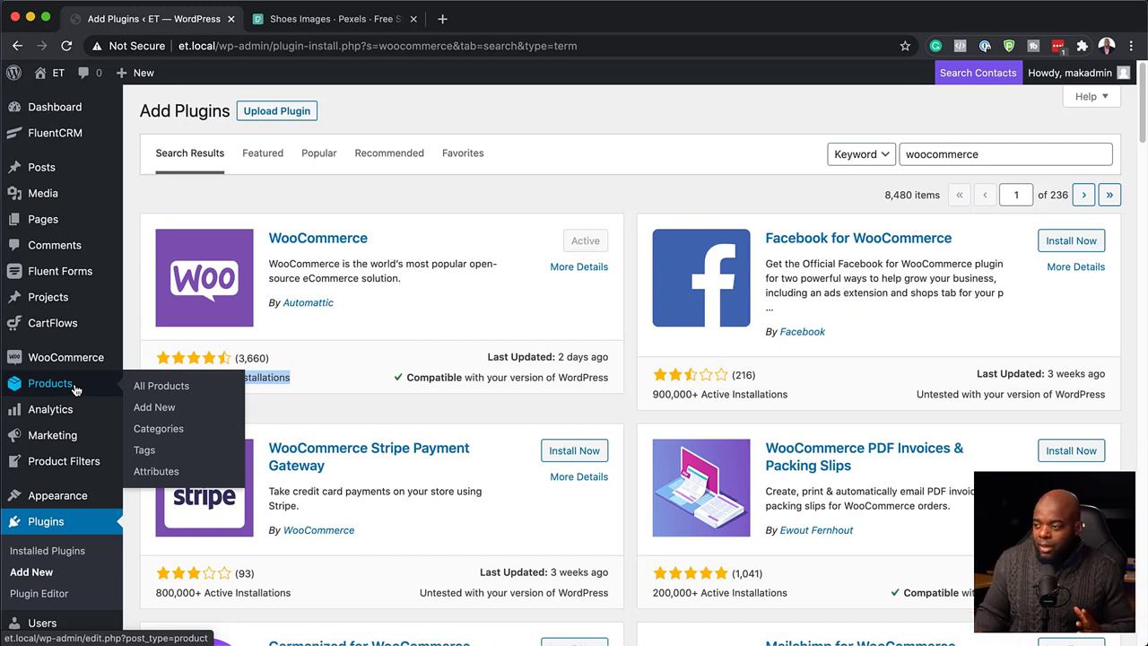
{"action": "left_click", "coordinate": [168, 413]}
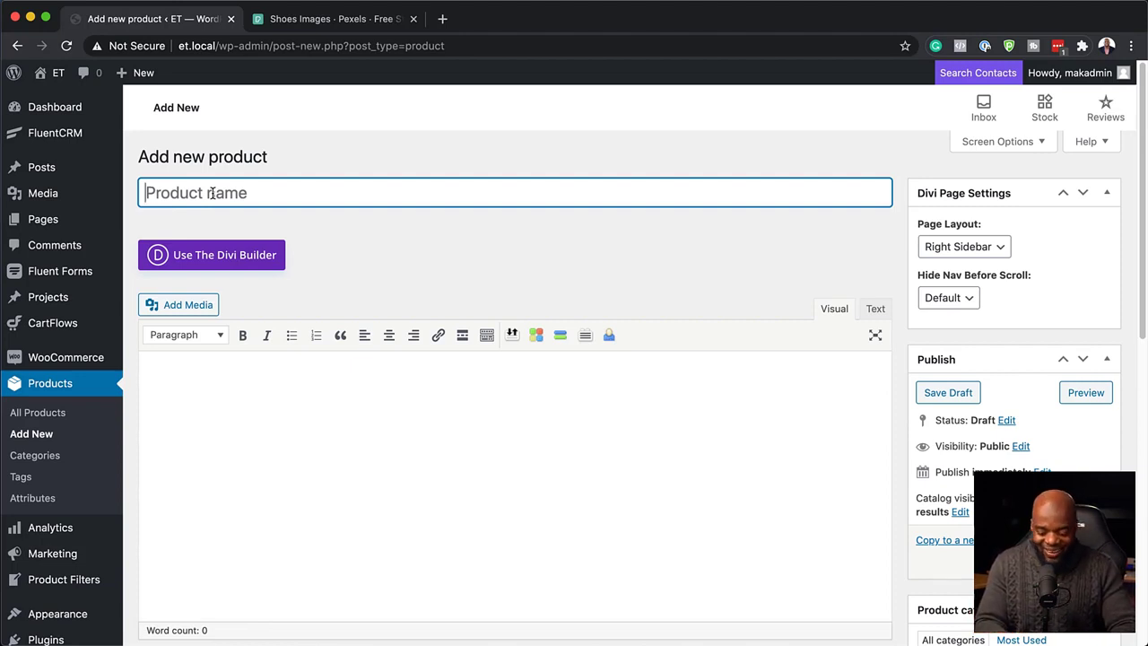
{"action": "type", "text": "Prto"}
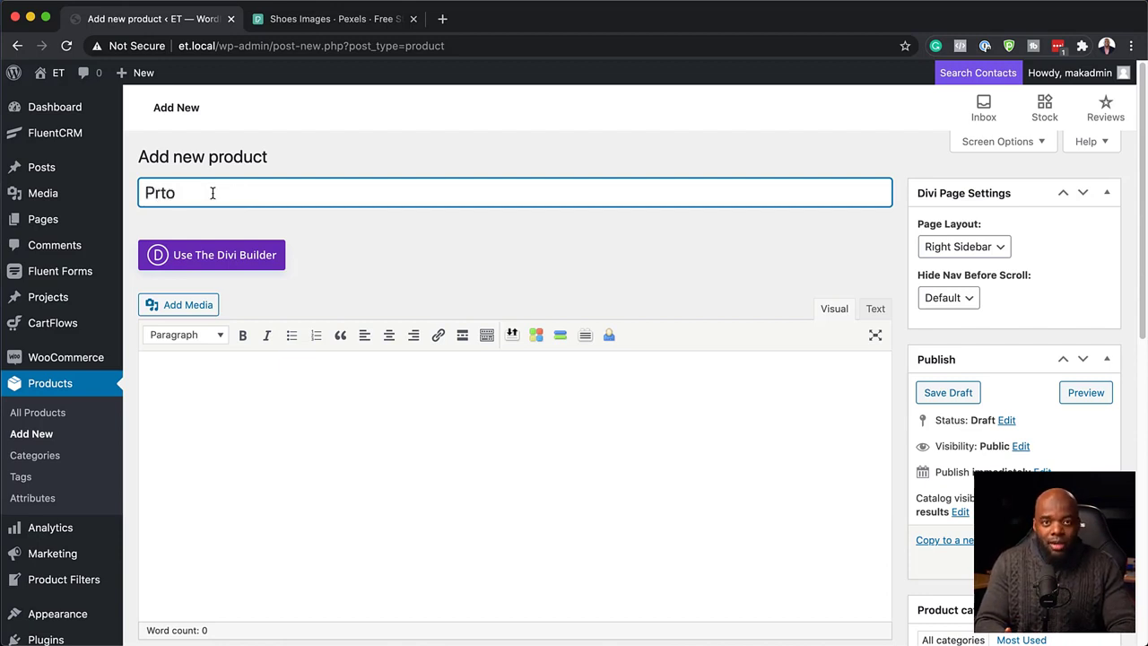
{"action": "key", "text": "BackSpace"}
{"action": "key", "text": "BackSpace"}
{"action": "key", "text": "BackSpace"}
{"action": "type", "text": "roduct Onw"}
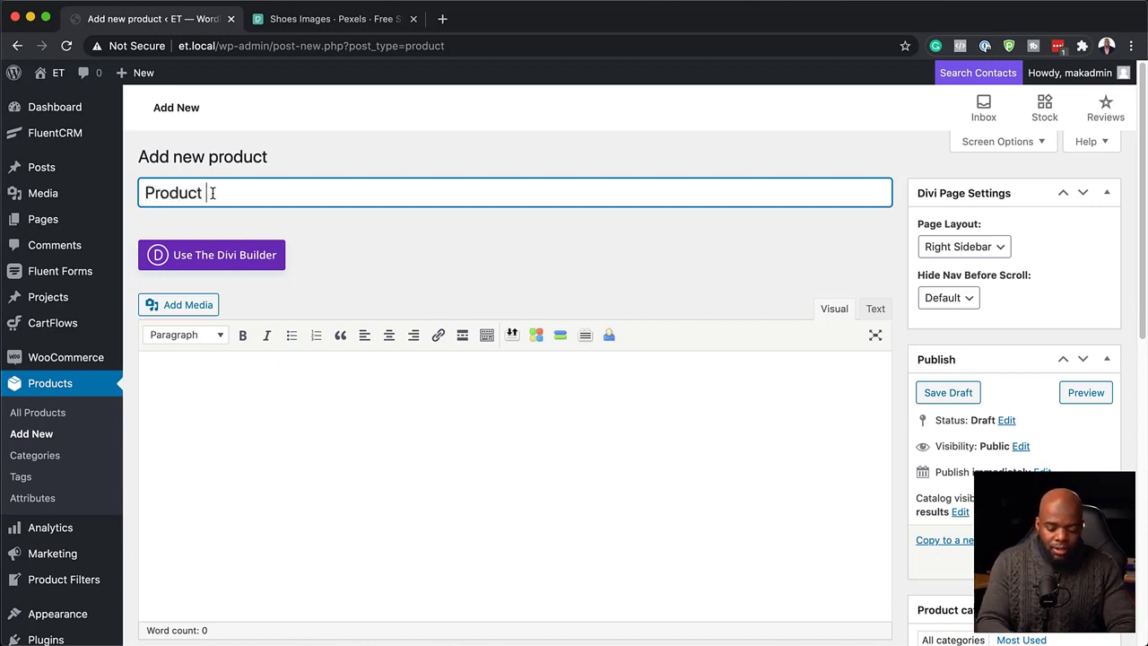
{"action": "key", "text": "BackSpace"}
{"action": "type", "text": "e"}
- Fill the main product description with two paragraphs of lorem ipsum placeholder text from the Lorem 2 site
{"action": "left_click", "coordinate": [213, 377]}
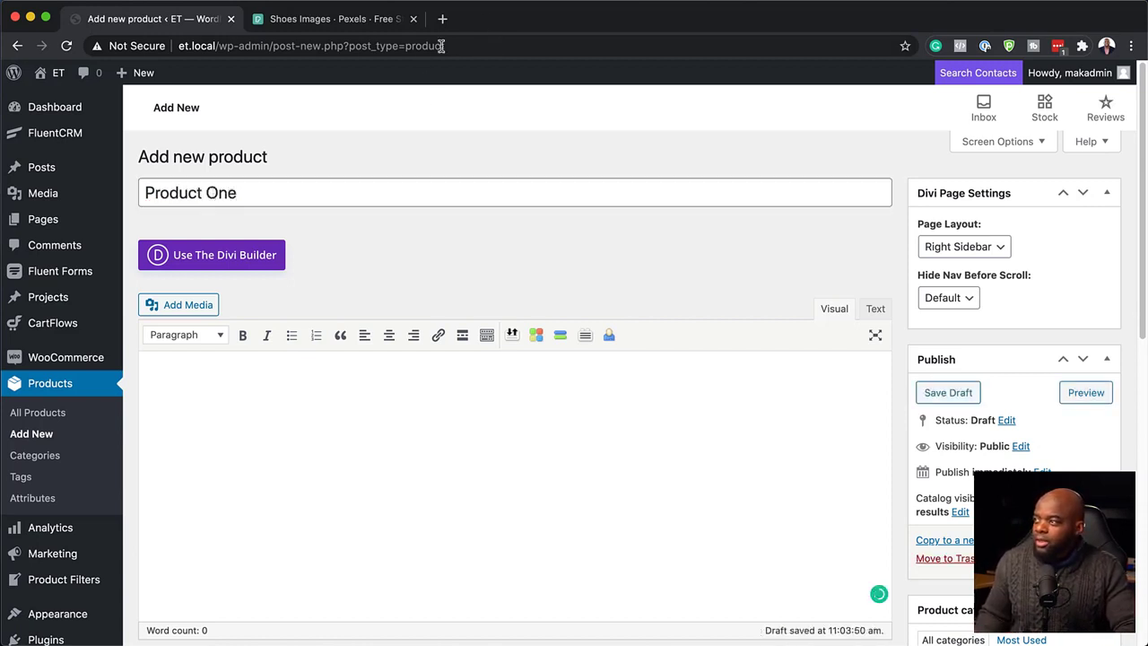
{"action": "left_click", "coordinate": [442, 18]}
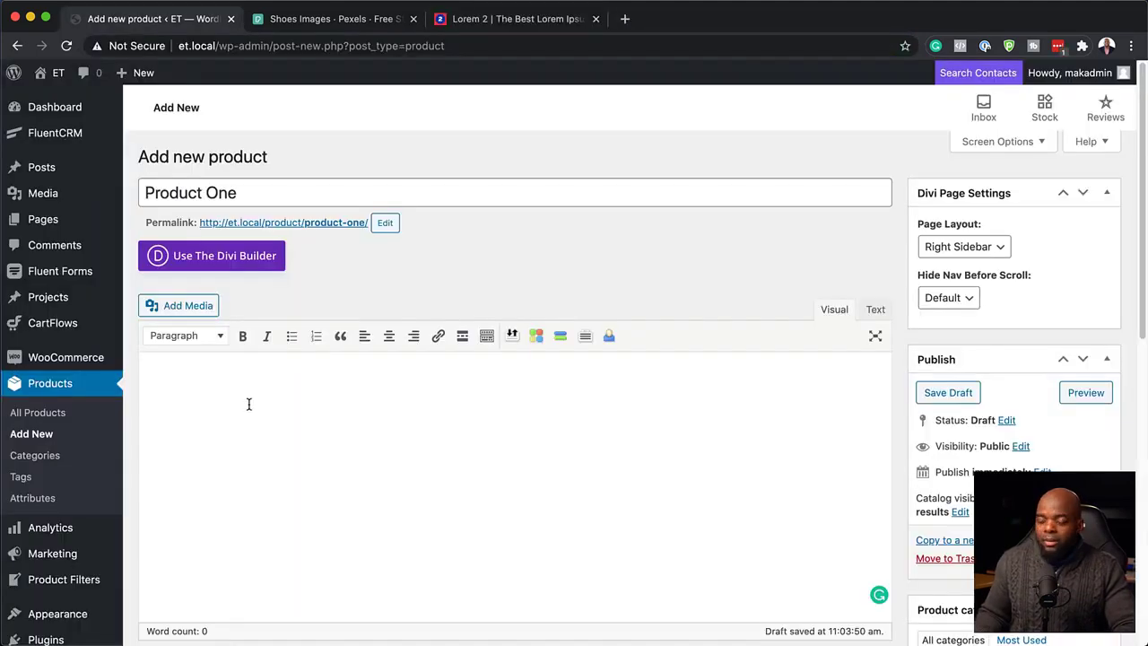
{"action": "type", "text": "Lorem ipsum dolor sit amet, consectetuer adipiscing elit. Donec odio. Quisque volutpat mattis eros. Nullam malesuada erat ut turpis. Suspendisse urna nibh, viverra non, semper suscipit, posuere a, pede.  Donec nec justo eget felis facilisis fermentum. Aliquam porttitor mauris sit amet orci. Aenean dignissim pellentesque felis."}
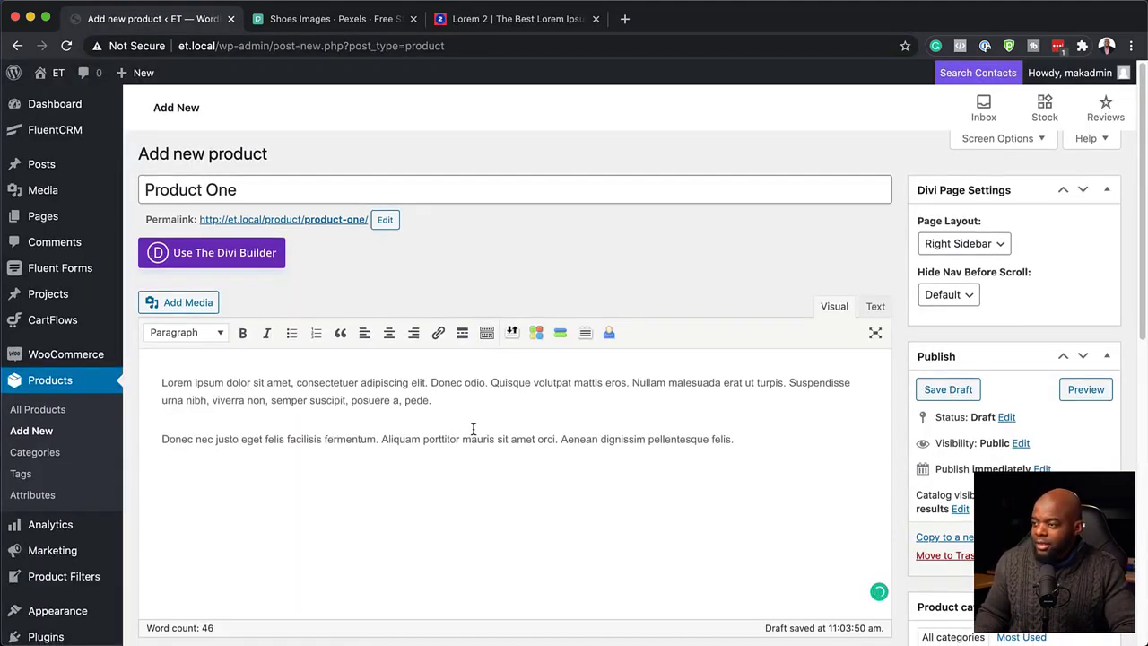
- Set the product's regular price to £65
{"action": "scroll", "coordinate": [471, 424], "scroll_direction": "down", "scroll_amount": 5}
{"action": "left_click", "coordinate": [446, 392]}
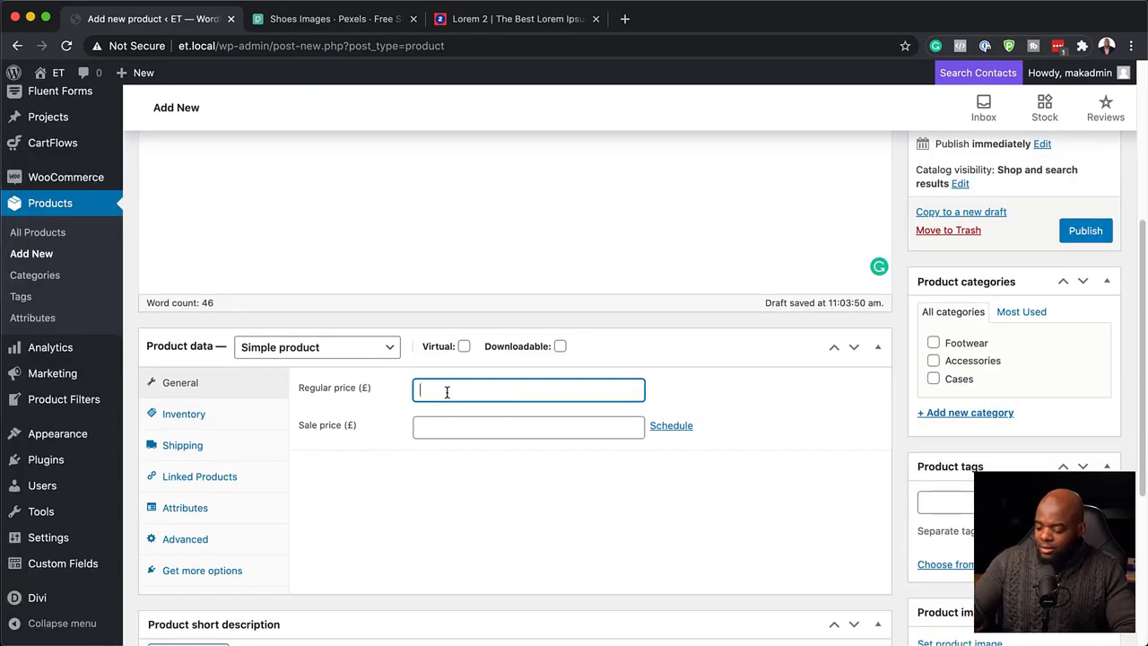
{"action": "type", "text": "65"}
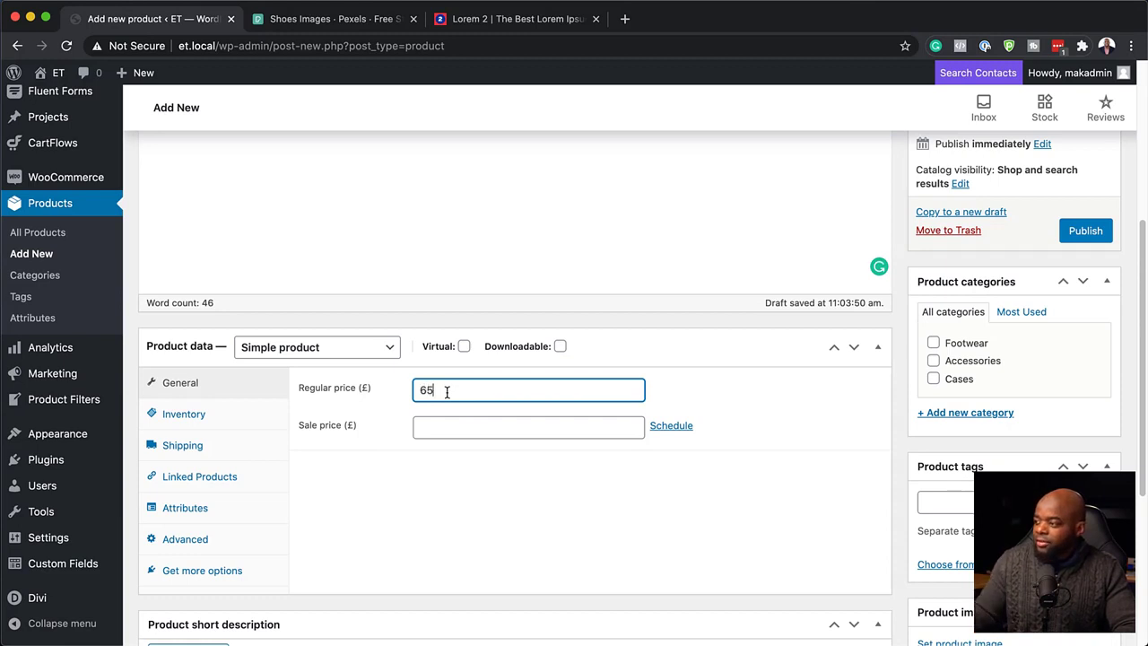
- Fill the product short description with the lorem ipsum placeholder text, keeping only its first paragraph
{"action": "scroll", "coordinate": [557, 443], "scroll_direction": "down", "scroll_amount": 1}
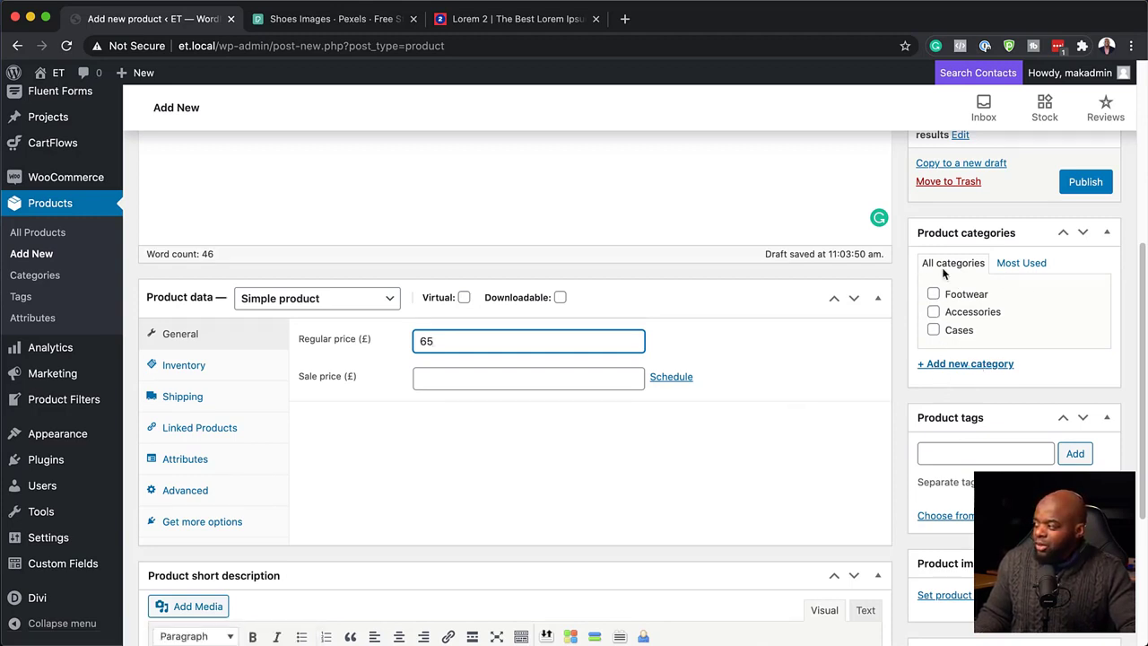
{"action": "scroll", "coordinate": [754, 459], "scroll_direction": "down", "scroll_amount": 1}
{"action": "scroll", "coordinate": [755, 459], "scroll_direction": "down", "scroll_amount": 2}
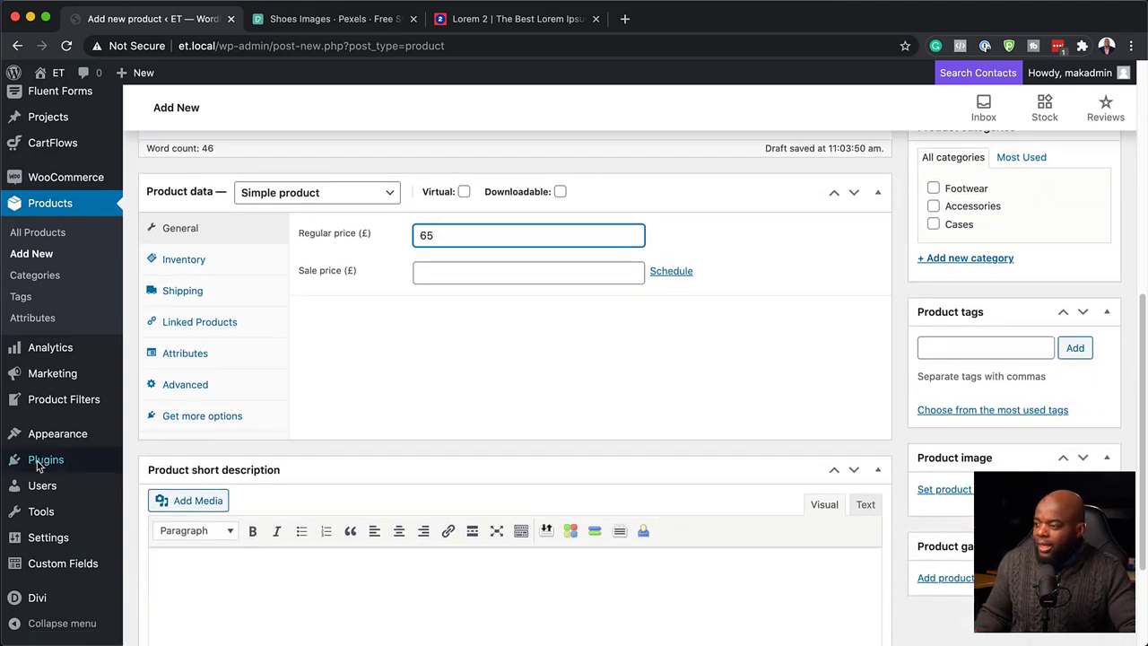
{"action": "scroll", "coordinate": [240, 489], "scroll_direction": "down", "scroll_amount": 2}
{"action": "left_click", "coordinate": [179, 481]}
{"action": "type", "text": "Lorem ipsum dolor sit amet, consectetuer adipiscing elit. Donec odio. Quisque volutpat mattis eros. Nullam malesuada erat ut turpis. Suspendisse urna nibh, viverra non, semper suscipit, posuere a, pede.  Donec nec justo eget felis facilisis fermentum. Aliquam porttitor mauris sit amet orci. Aenean dignissim pellentesque felis."}
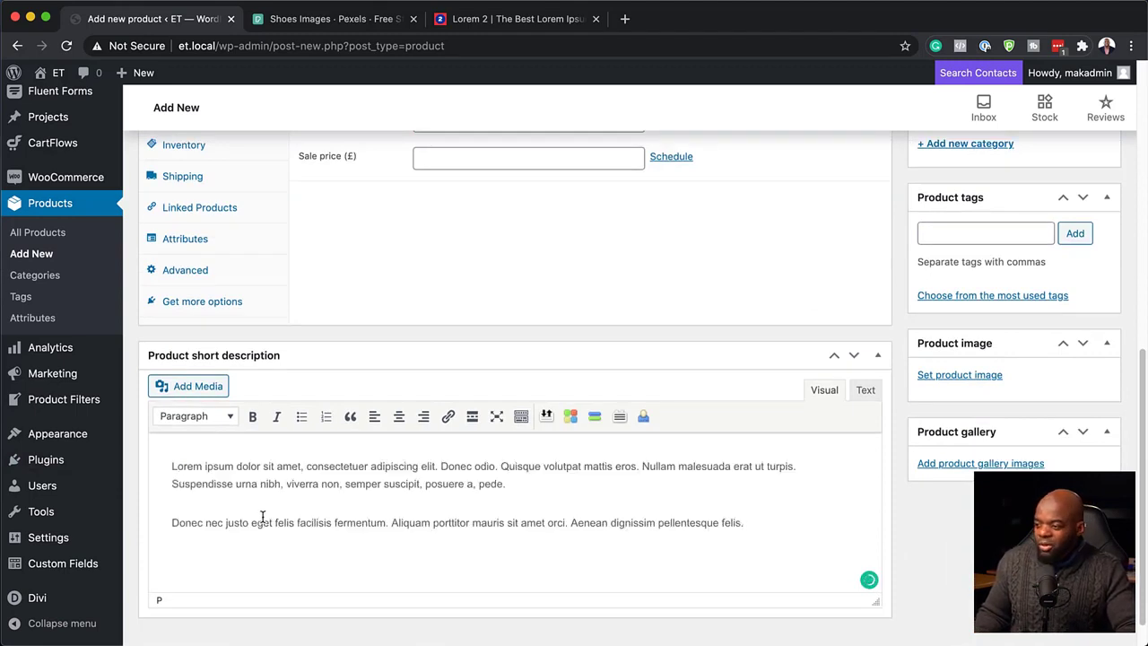
{"action": "left_click_drag", "start_coordinate": [171, 522], "coordinate": [741, 522]}
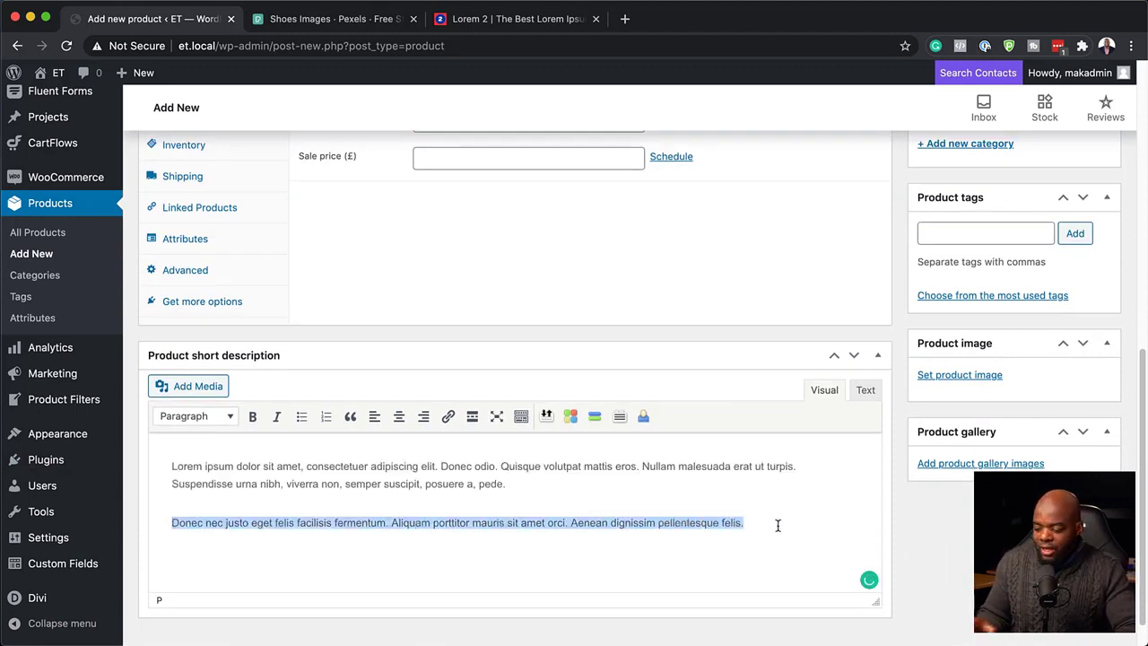
{"action": "key", "text": "BackSpace"}
{"action": "key", "text": "BackSpace"}
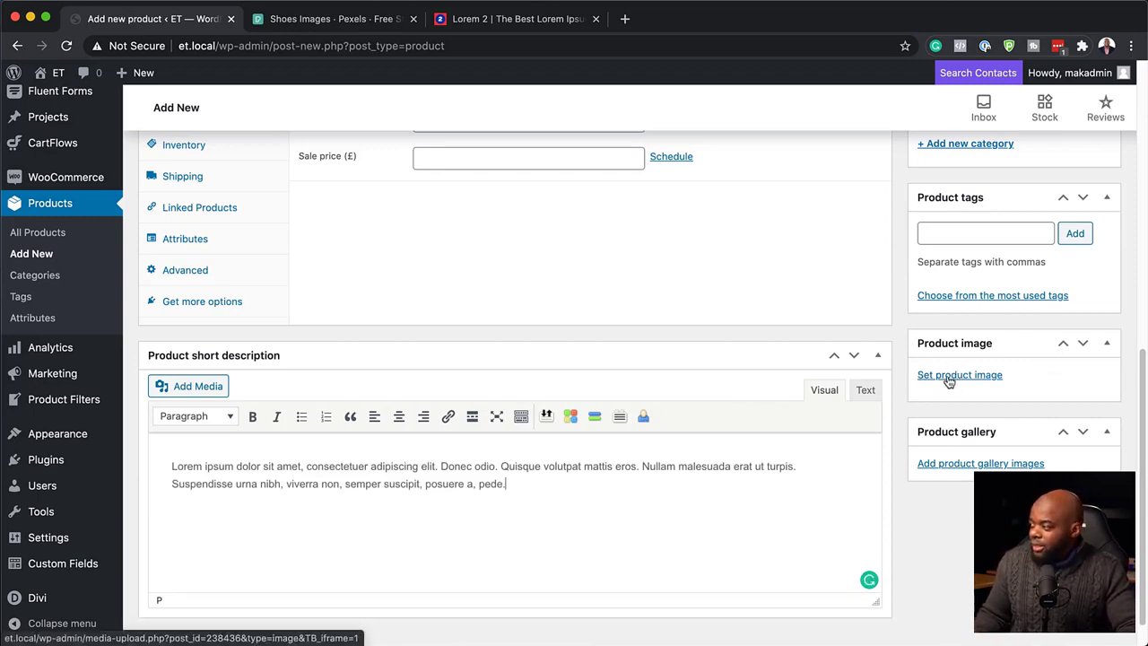
- Set the product image to the media library photo of the blue and yellow sneaker above the grass
{"action": "left_click", "coordinate": [949, 377]}
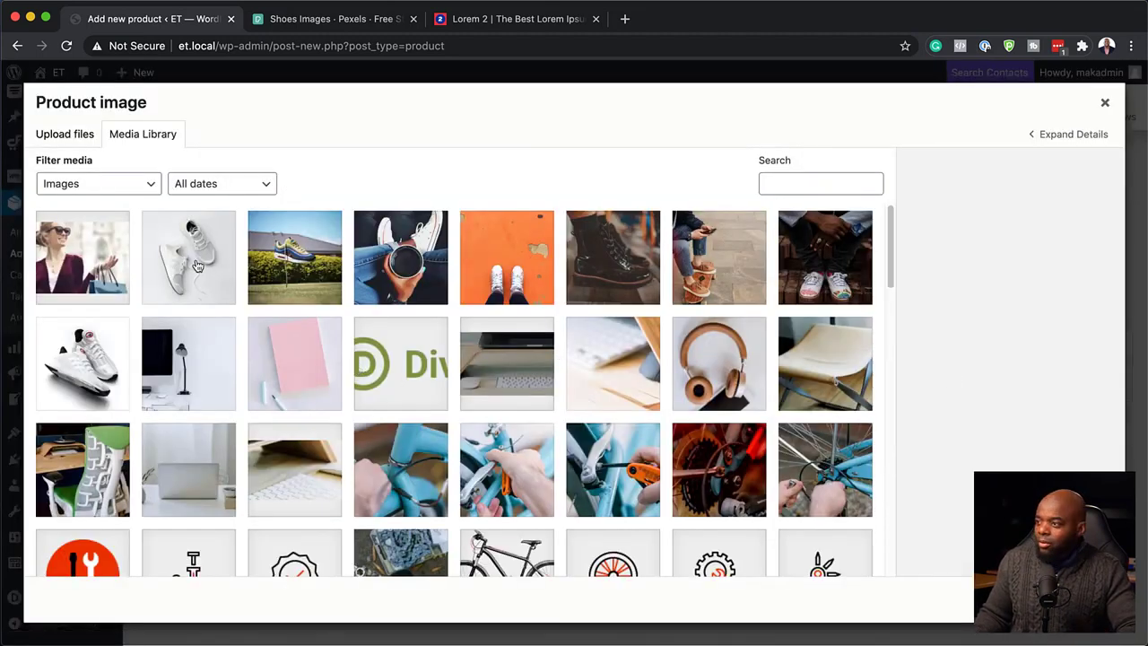
{"action": "left_click", "coordinate": [285, 271]}
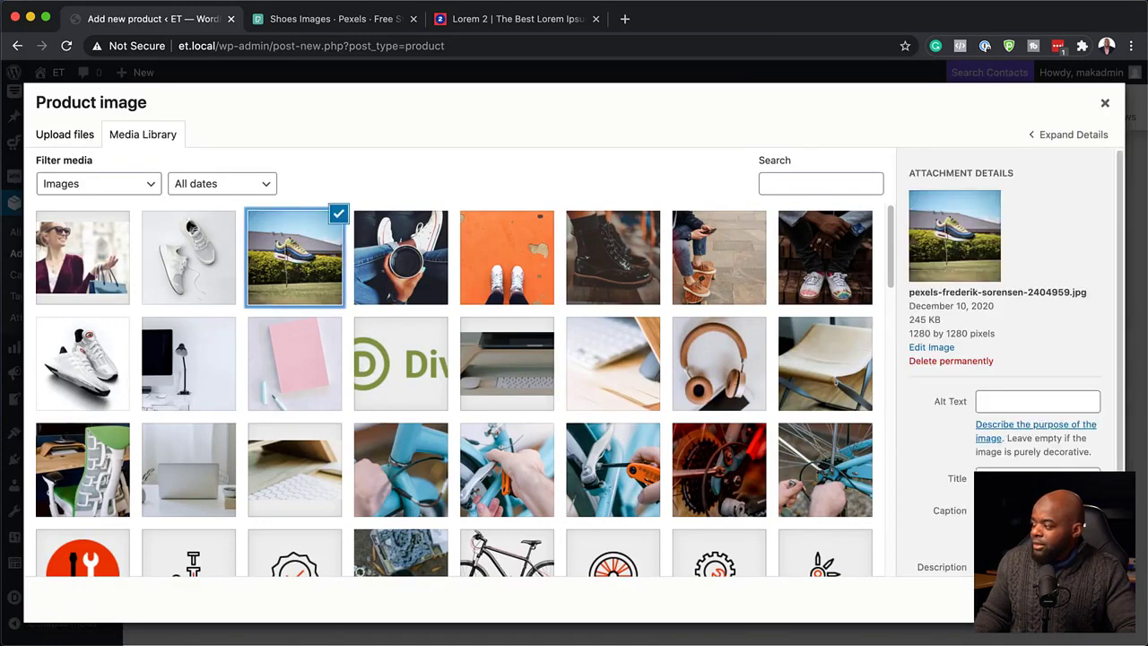
{"action": "left_click", "coordinate": [1056, 599]}
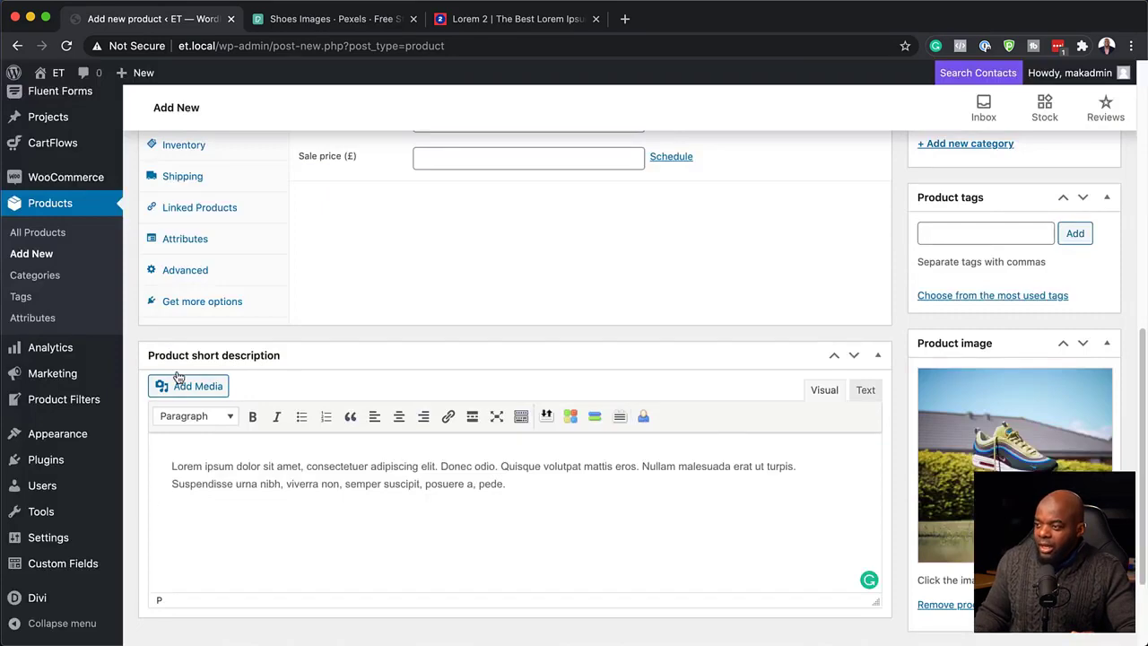
{"action": "scroll", "coordinate": [356, 529], "scroll_direction": "up", "scroll_amount": 5}
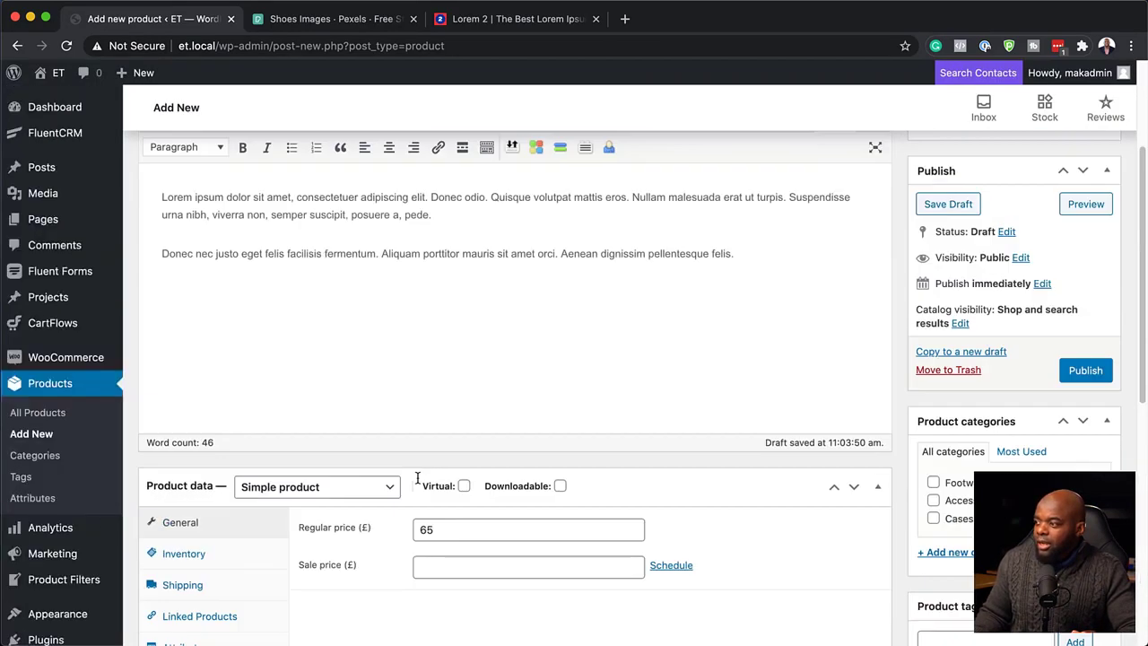
{"action": "scroll", "coordinate": [454, 516], "scroll_direction": "up", "scroll_amount": 3}
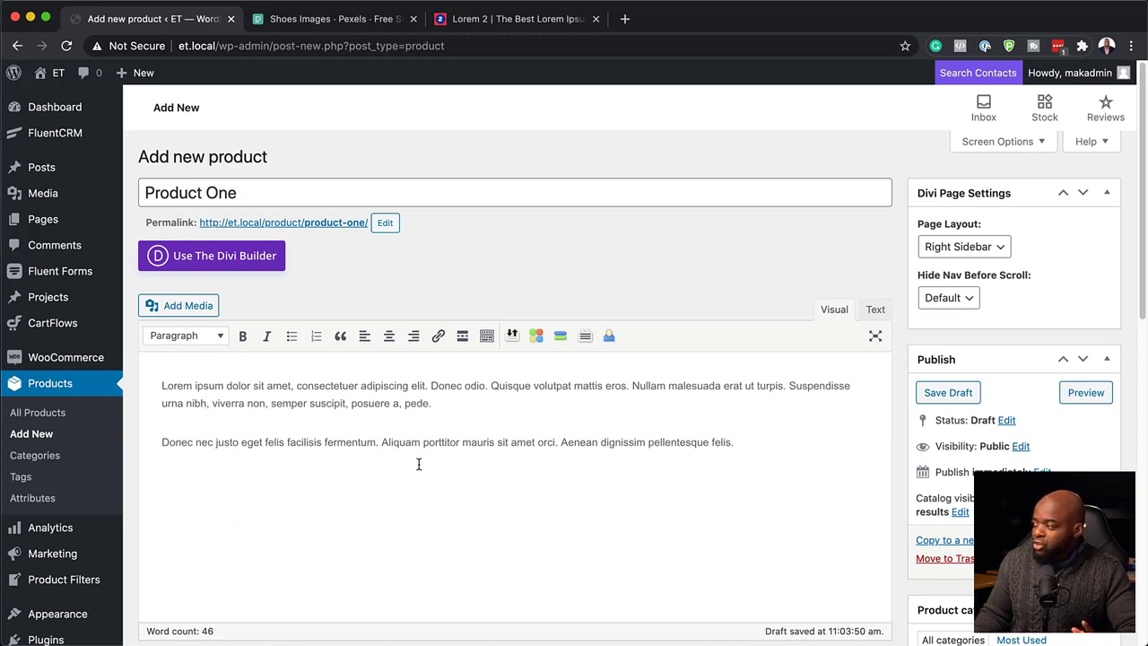
- Add a new product titled Product Eight and fill its main description with the two paragraphs of lorem ipsum placeholder text
{"action": "scroll", "coordinate": [429, 467], "scroll_direction": "down", "scroll_amount": 1}
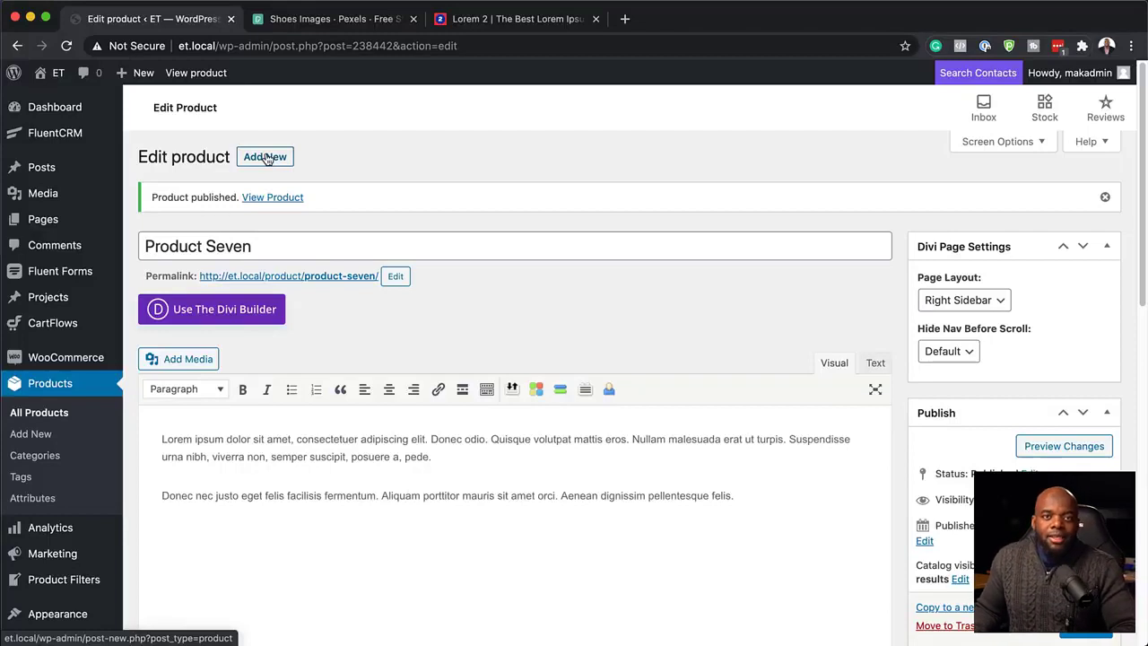
{"action": "left_click", "coordinate": [269, 159]}
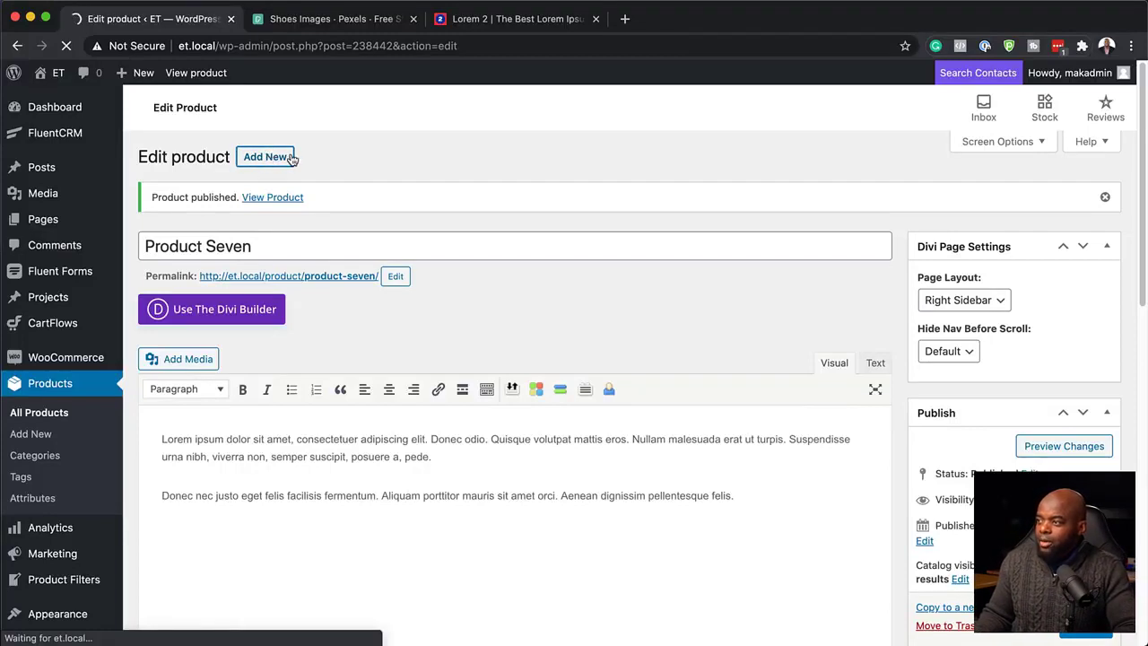
{"action": "type", "text": "Pro"}
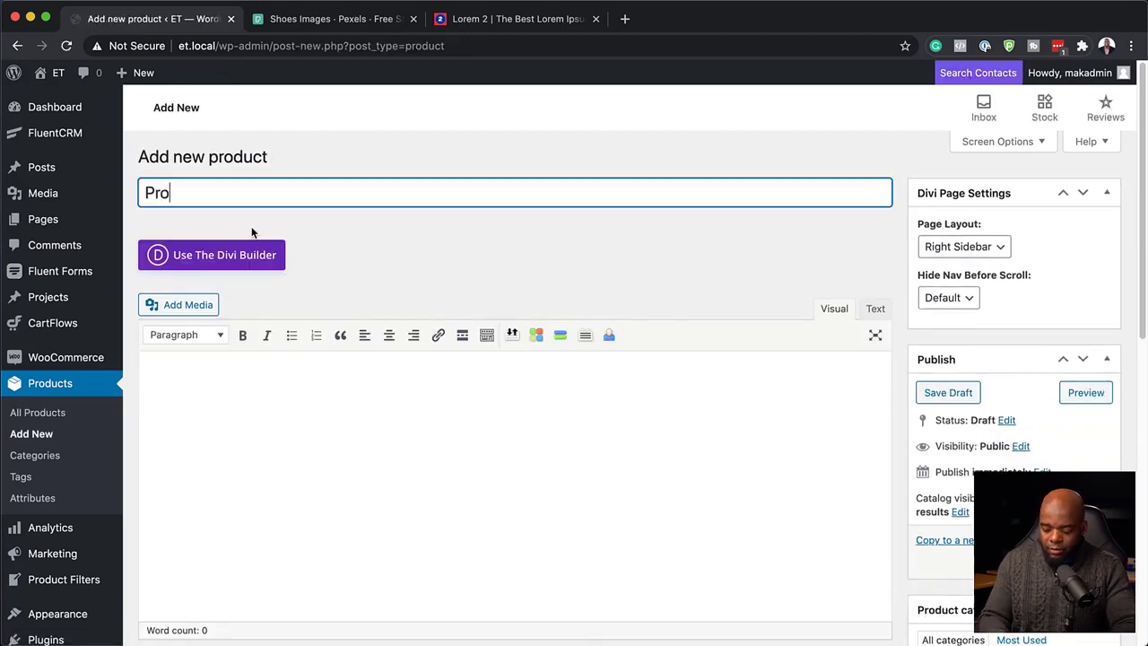
{"action": "type", "text": "duct Eight"}
{"action": "left_click", "coordinate": [197, 379]}
{"action": "type", "text": "Lorem ipsum dolor sit amet, consectetuer adipiscing elit. Donec odio. Quisque volutpat mattis eros. Nullam malesuada erat ut turpis. Suspendisse urna nibh, viverra non, semper suscipit, posuere a, pede. Donec nec justo eget felis facilisis fermentum. Aliquam porttitor mauris sit amet orci. Aenean dignissim pellentesque felis."}
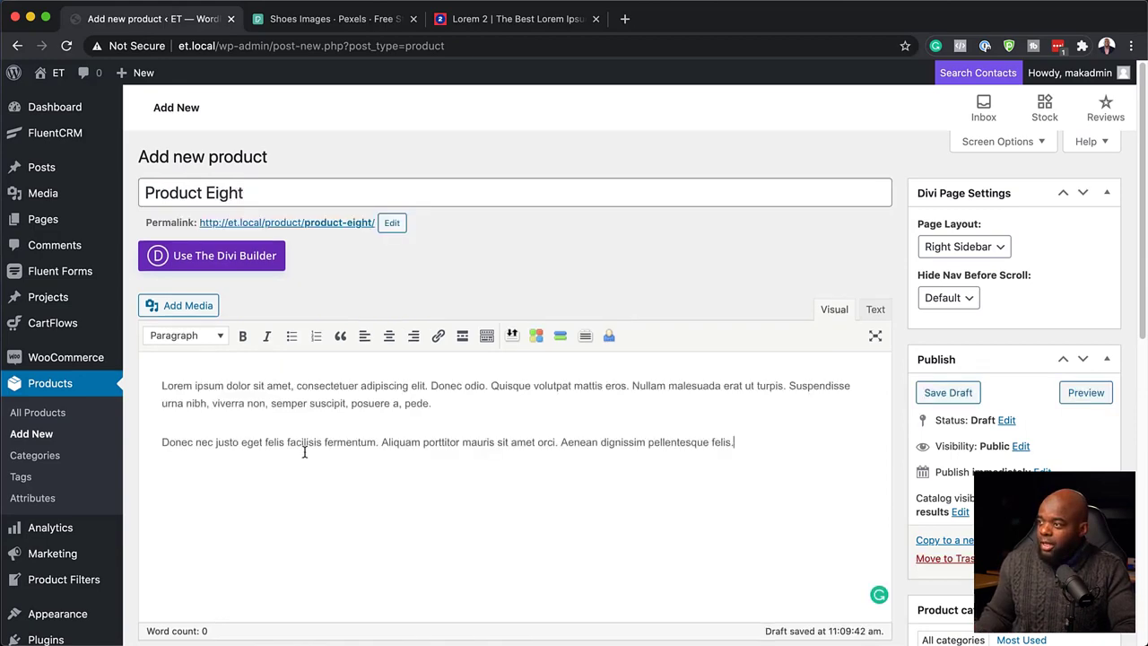
- Set the regular price to £245 and fill the short description with only the first lorem ipsum paragraph
{"action": "scroll", "coordinate": [304, 450], "scroll_direction": "down", "scroll_amount": 5}
{"action": "left_click", "coordinate": [430, 379]}
{"action": "type", "text": "245"}
{"action": "scroll", "coordinate": [433, 415], "scroll_direction": "down", "scroll_amount": 4}
{"action": "left_click", "coordinate": [241, 437]}
{"action": "type", "text": "Lorem ipsum dolor sit amet, consectetuer adipiscing elit. Donec odio. Quisque volutpat mattis eros. Nullam malesuada erat ut turpis. Suspendisse urna nibh, viverra non, semper suscipit, posuere a, pede.  Donec nec justo eget felis facilisis fermentum. Aliquam porttitor mauris sit amet orci. Aenean dignissim pellentesque felis."}
{"action": "left_click_drag", "start_coordinate": [172, 497], "coordinate": [605, 520]}
{"action": "key", "text": "BackSpace"}
- Set the product image to the media library photo of the white sneakers and publish the product
{"action": "left_click", "coordinate": [970, 349]}
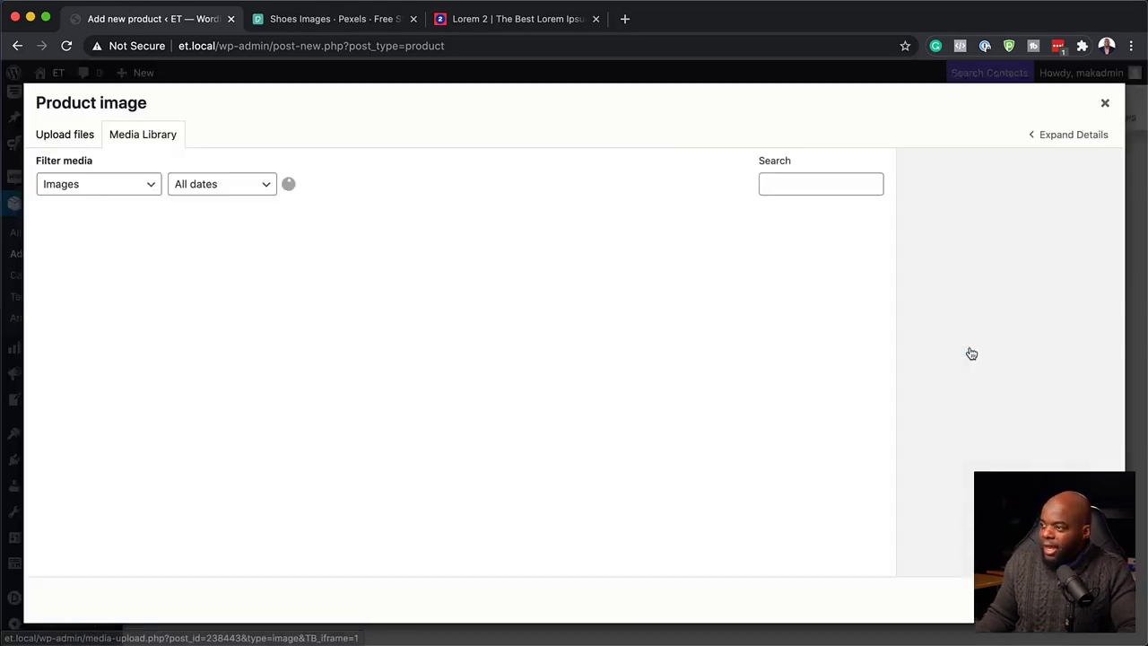
{"action": "left_click", "coordinate": [78, 380]}
{"action": "left_click", "coordinate": [1040, 599]}
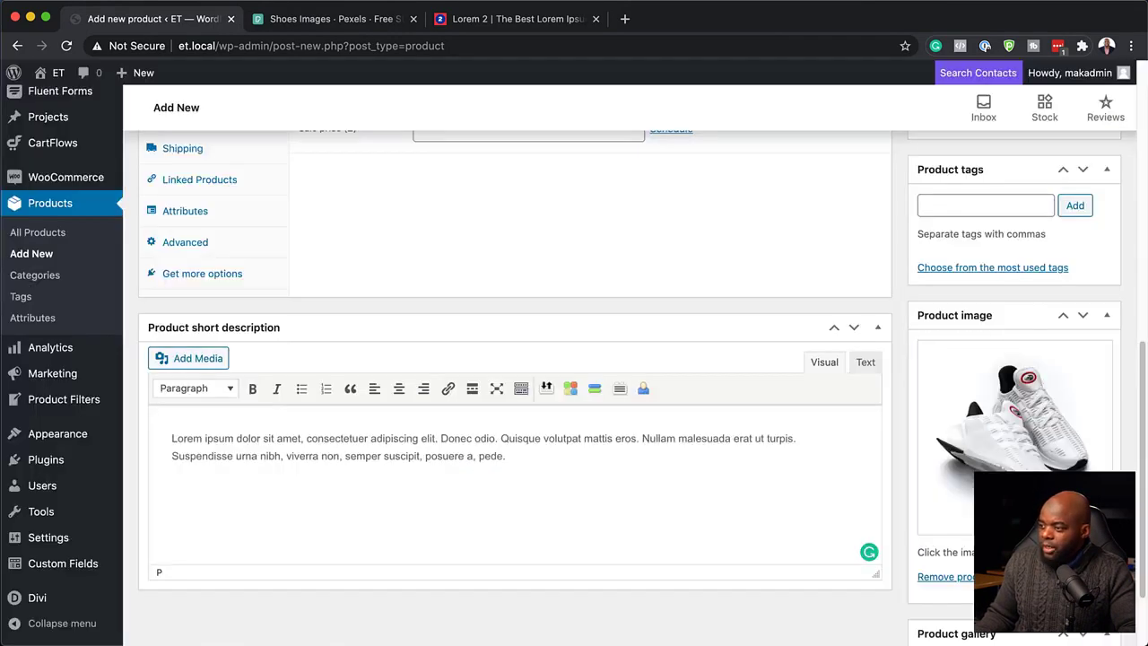
{"action": "scroll", "coordinate": [807, 421], "scroll_direction": "up", "scroll_amount": 5}
{"action": "left_click", "coordinate": [1083, 164]}
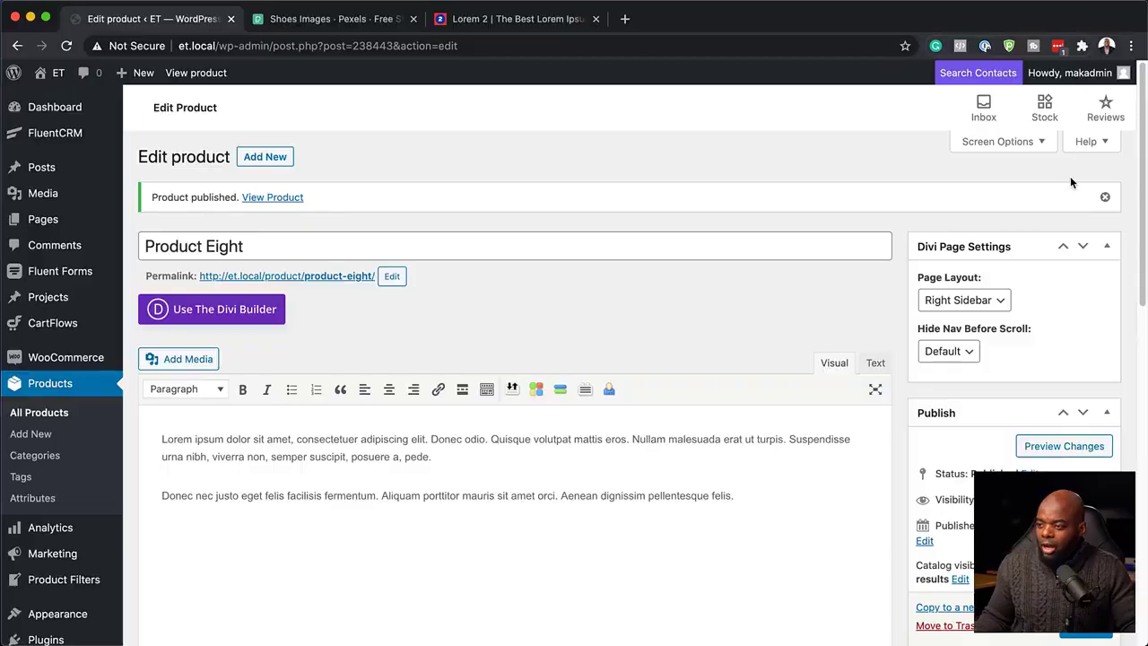
- Open the list of all products and check the added shoe products with their prices and images
{"action": "left_click", "coordinate": [52, 418]}
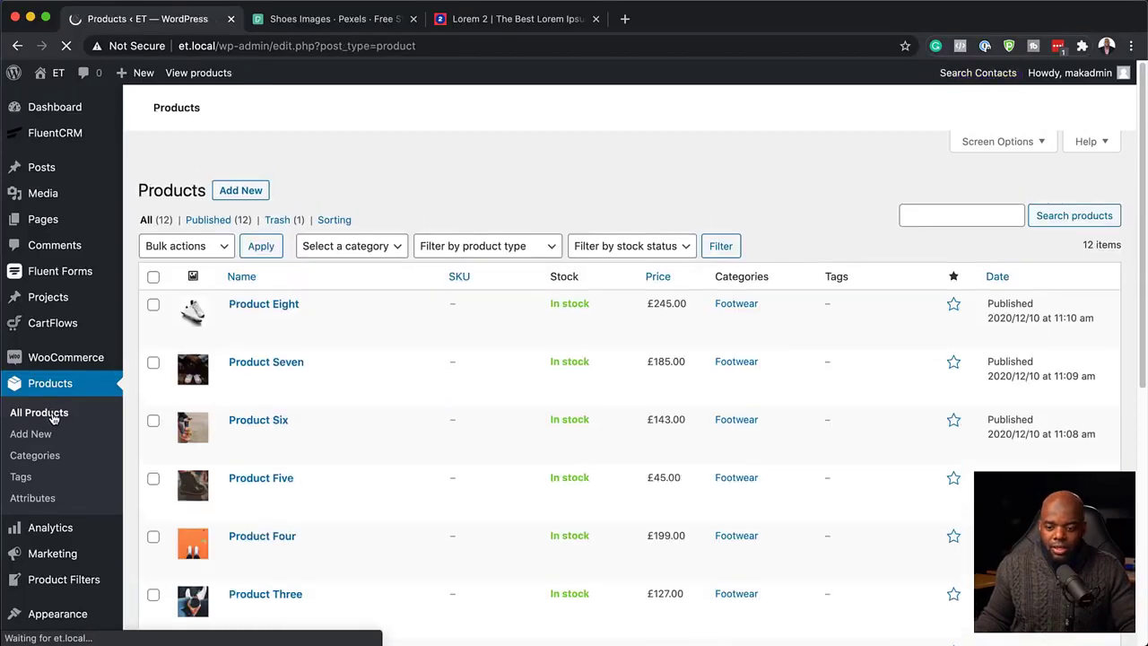
{"action": "scroll", "coordinate": [441, 442], "scroll_direction": "down", "scroll_amount": 2}
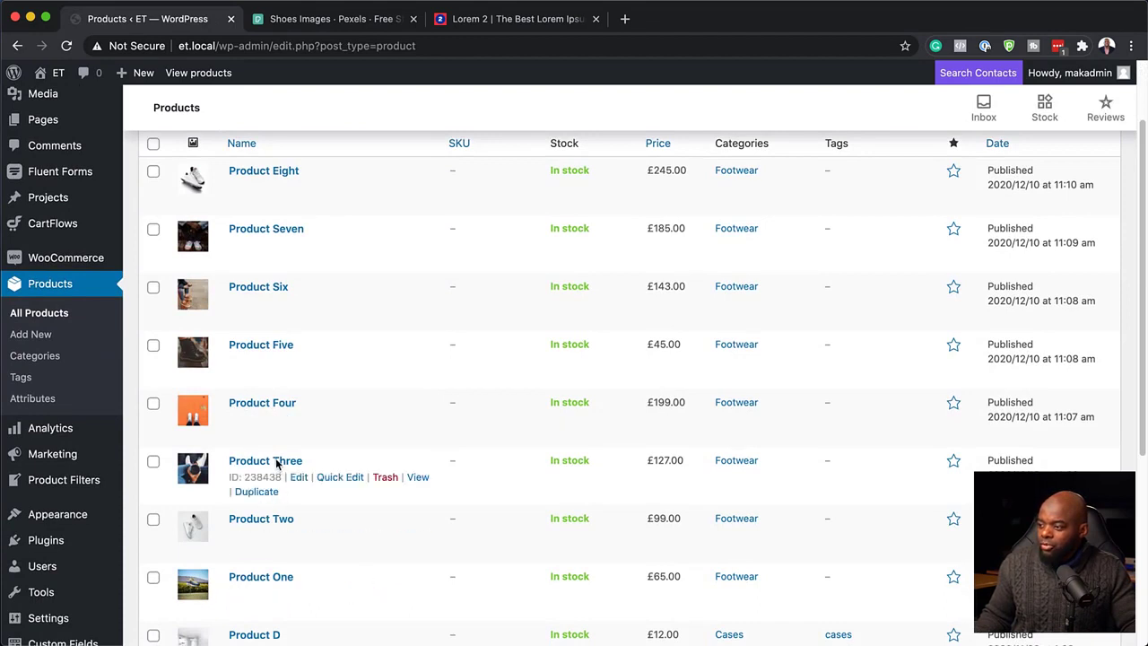
{"action": "scroll", "coordinate": [351, 280], "scroll_direction": "up", "scroll_amount": 1}
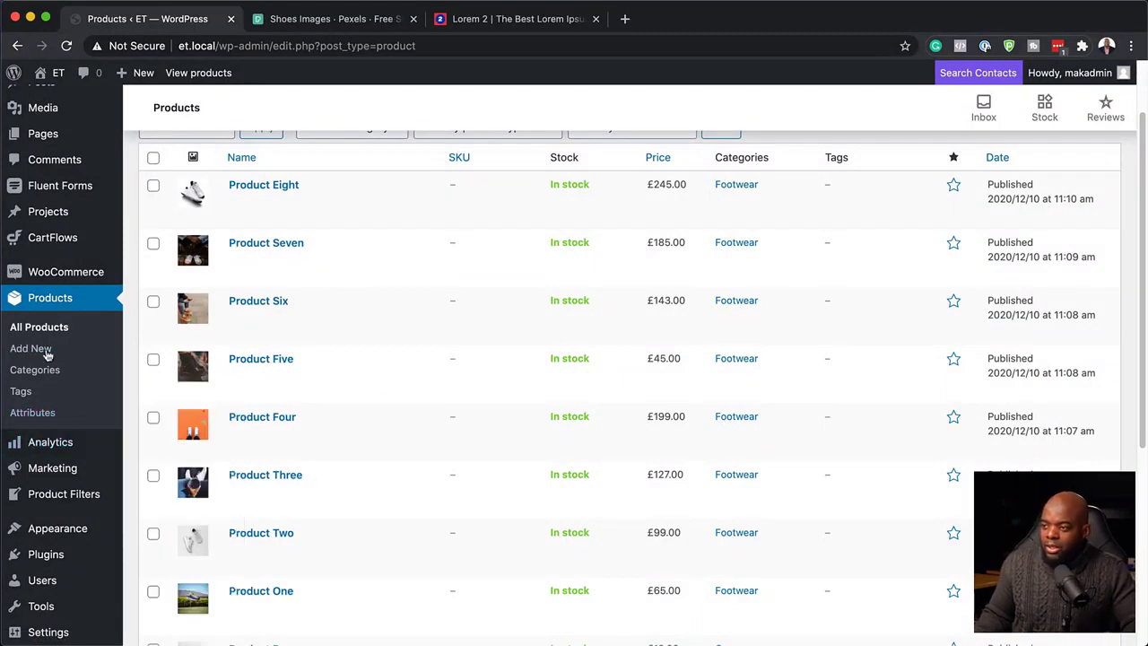
- In the Divi Theme Builder, start a new template and assign it to the WooCommerce Shop page
{"action": "scroll", "coordinate": [79, 410], "scroll_direction": "down", "scroll_amount": 5}
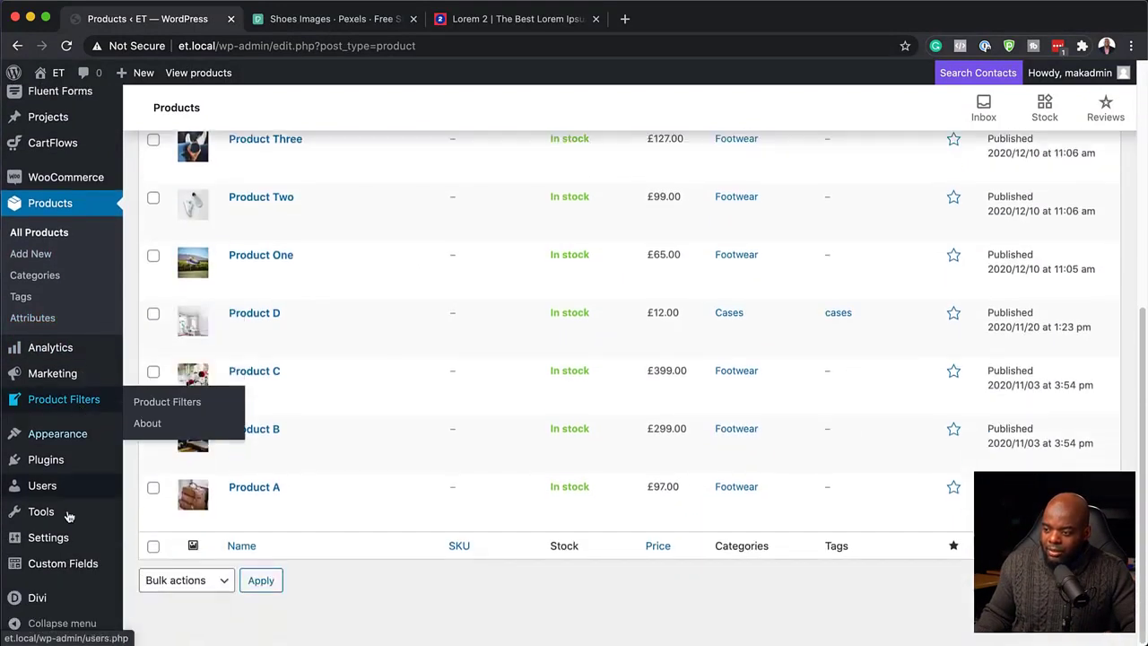
{"action": "mouse_move", "coordinate": [45, 602]}
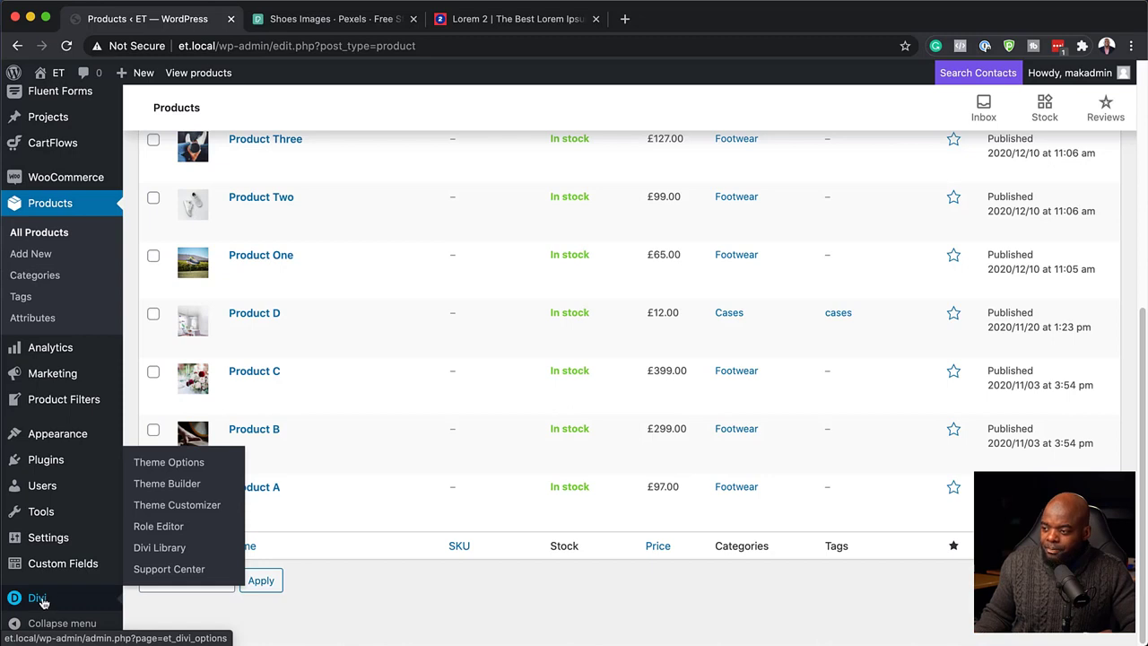
{"action": "left_click", "coordinate": [186, 487]}
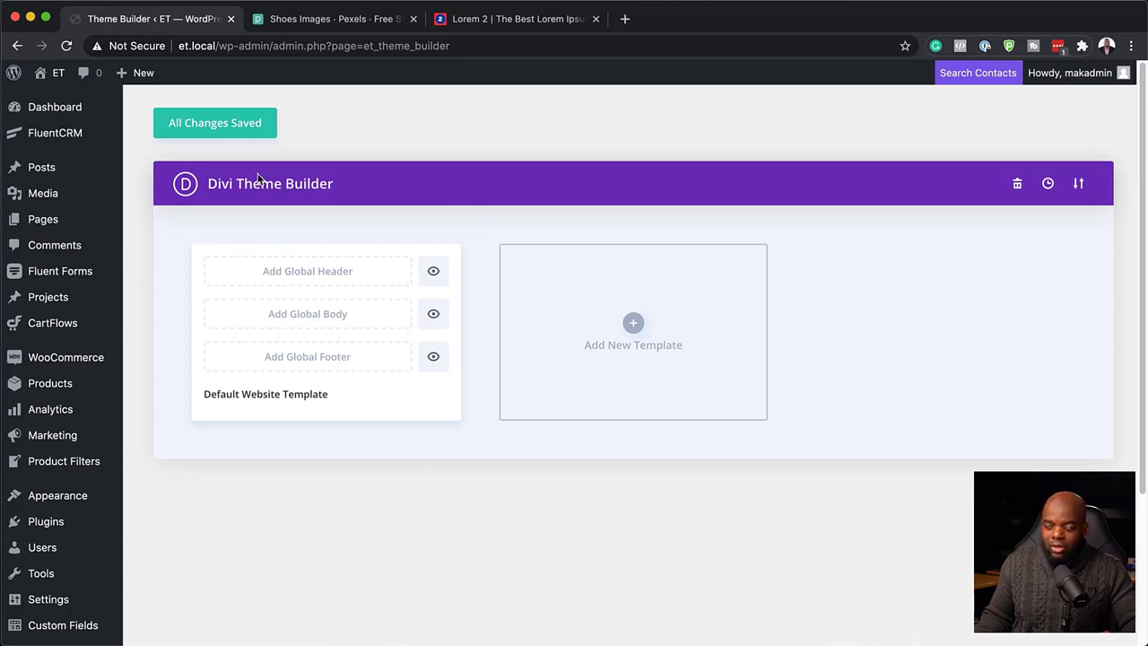
{"action": "left_click", "coordinate": [634, 325]}
{"action": "mouse_move", "coordinate": [661, 409]}
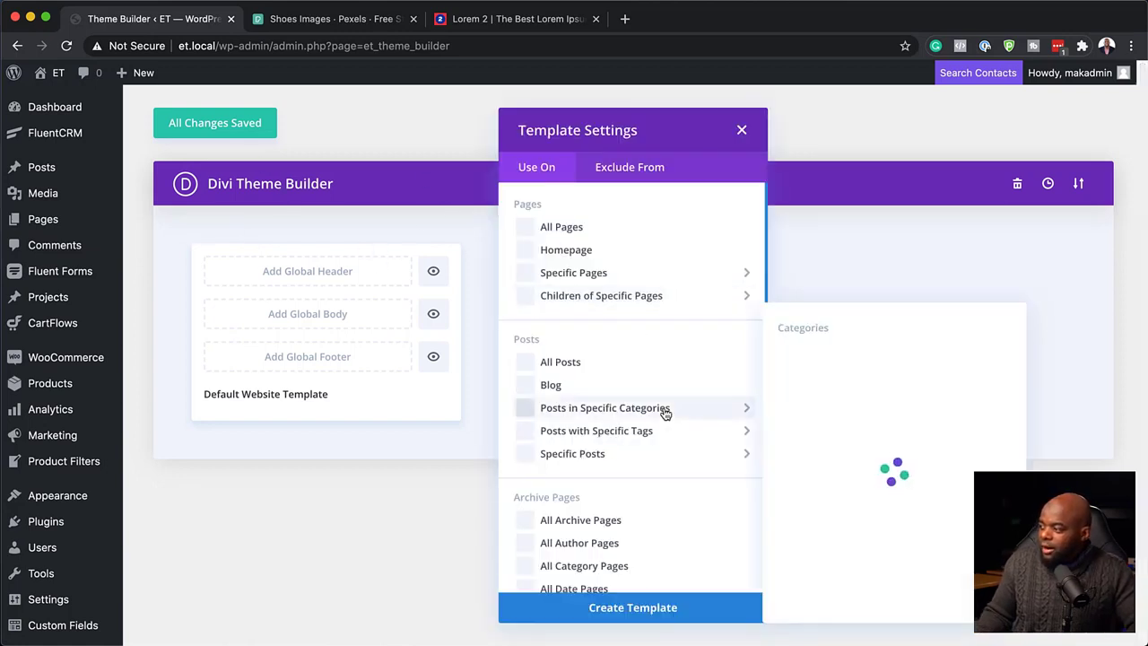
{"action": "scroll", "coordinate": [663, 411], "scroll_direction": "down", "scroll_amount": 5}
{"action": "scroll", "coordinate": [665, 410], "scroll_direction": "down", "scroll_amount": 6}
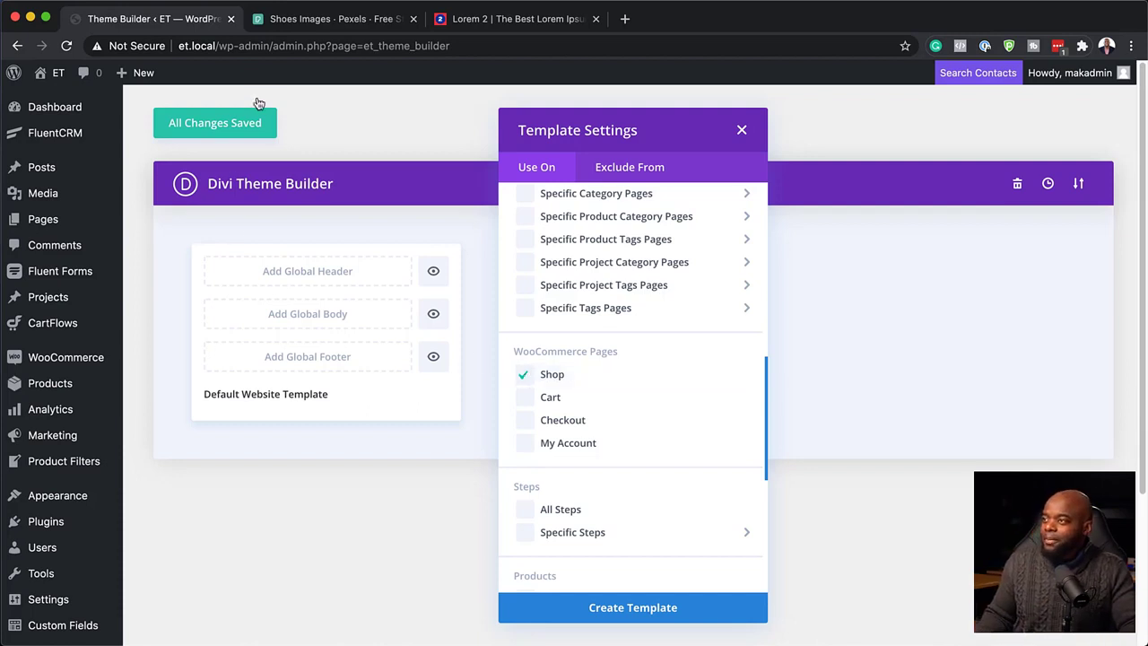
- Load et.local/shop in the browser tab holding the Pexels page and examine the default shop page layout
{"action": "left_click_drag", "start_coordinate": [218, 46], "coordinate": [177, 46]}
{"action": "key", "text": "super+c"}
{"action": "left_click", "coordinate": [350, 19]}
{"action": "left_click", "coordinate": [280, 47]}
{"action": "key", "text": "super+v"}
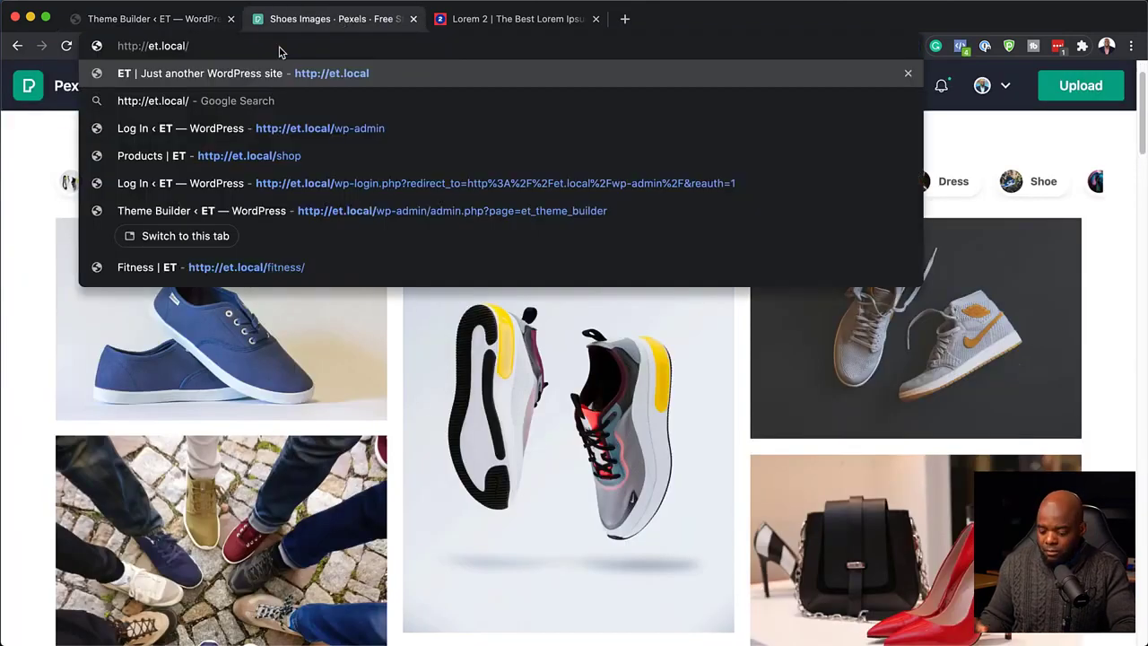
{"action": "type", "text": "shop"}
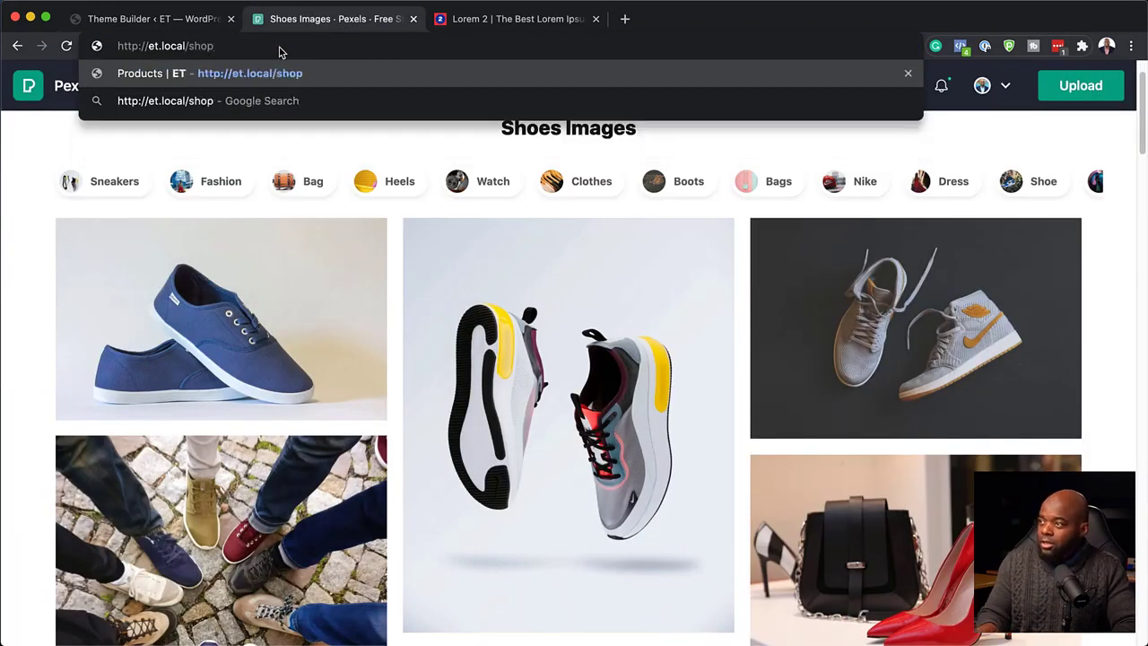
{"action": "key", "text": "Return"}
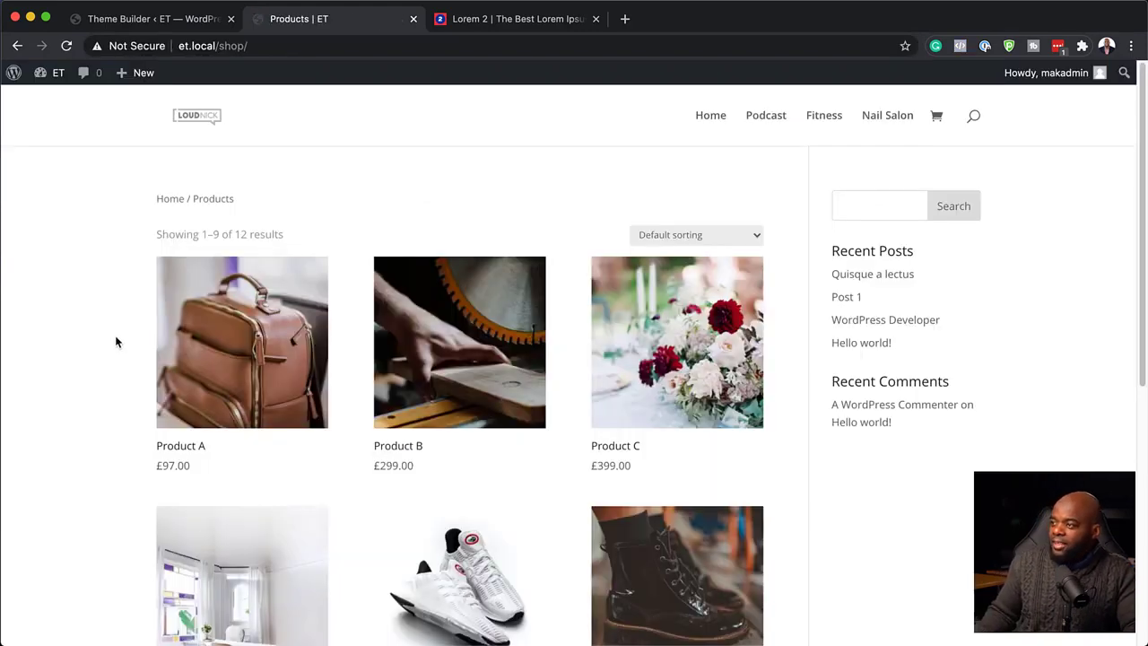
{"action": "scroll", "coordinate": [116, 342], "scroll_direction": "down", "scroll_amount": 5}
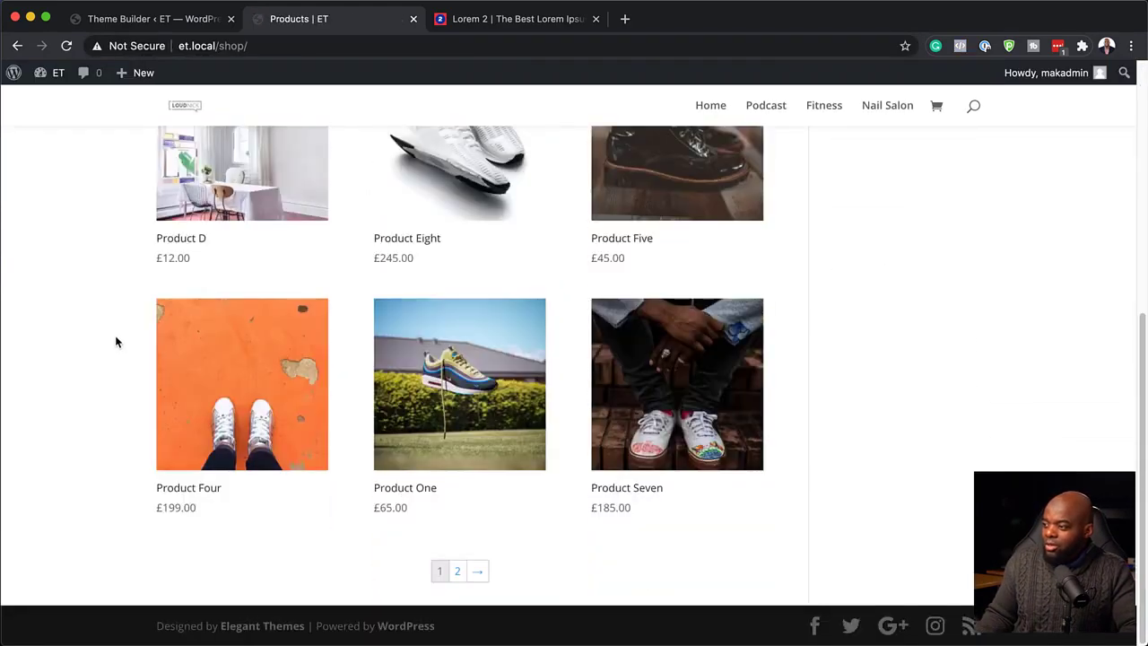
{"action": "scroll", "coordinate": [116, 342], "scroll_direction": "up", "scroll_amount": 5}
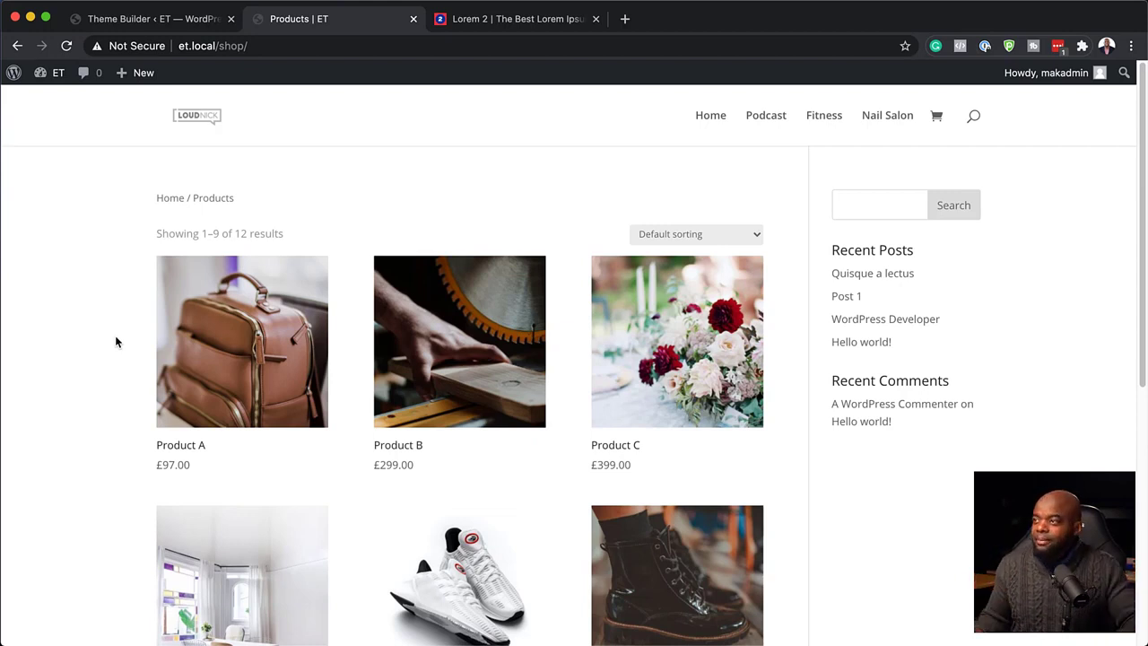
- Create the Shop template in the Theme Builder and begin building its custom body from scratch
{"action": "left_click", "coordinate": [178, 21]}
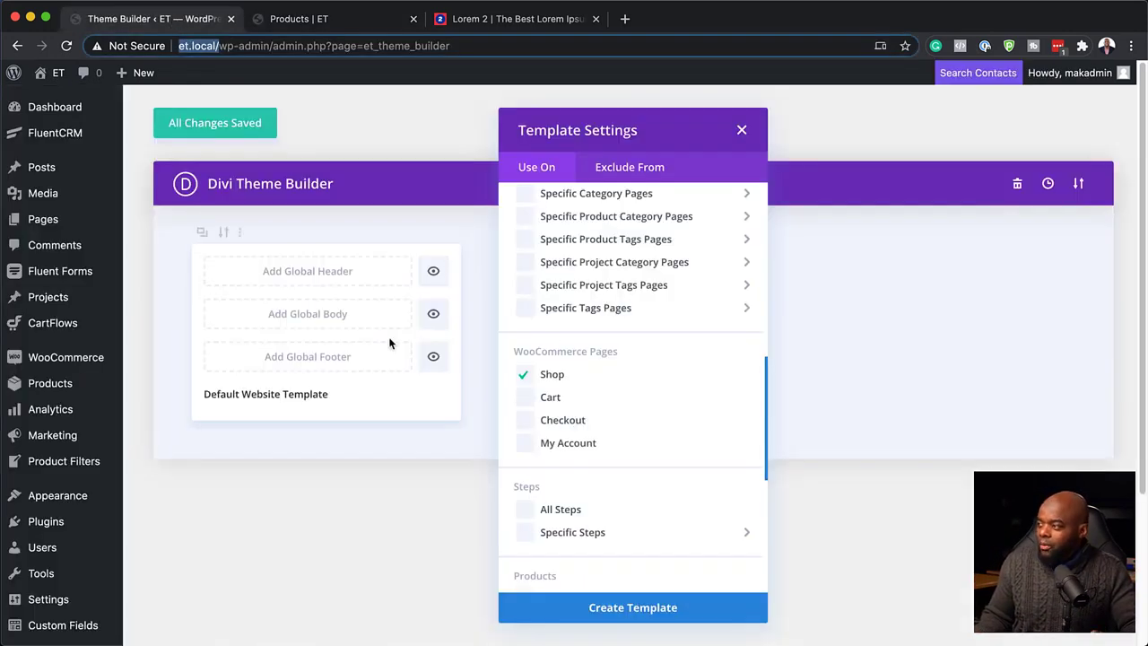
{"action": "left_click", "coordinate": [634, 609]}
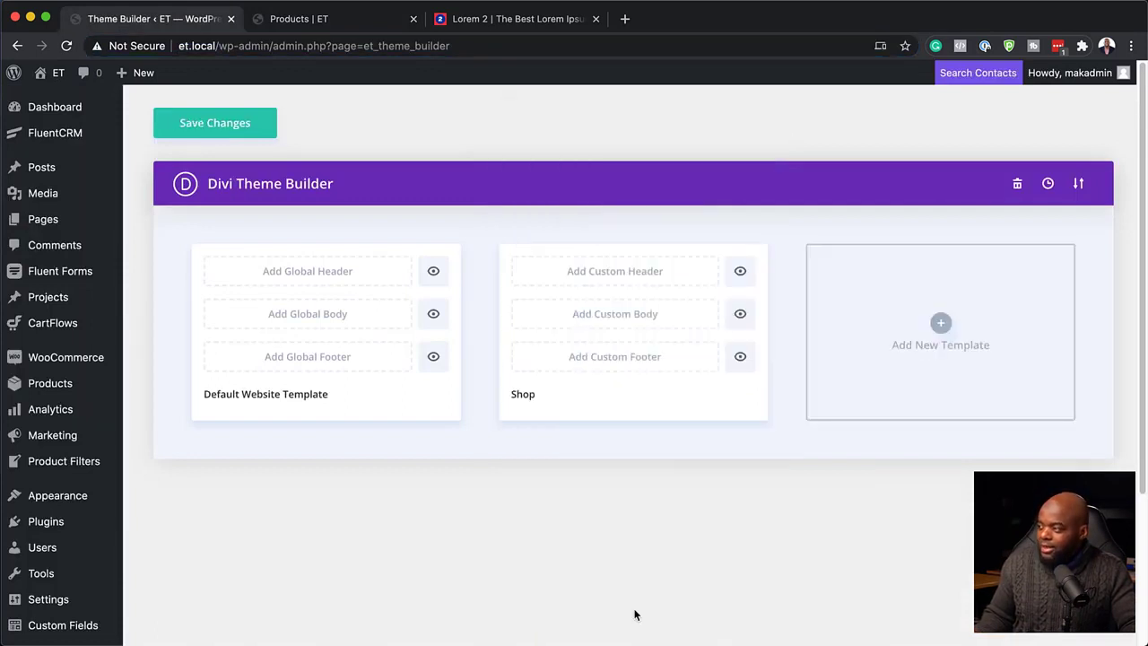
{"action": "left_click", "coordinate": [638, 323]}
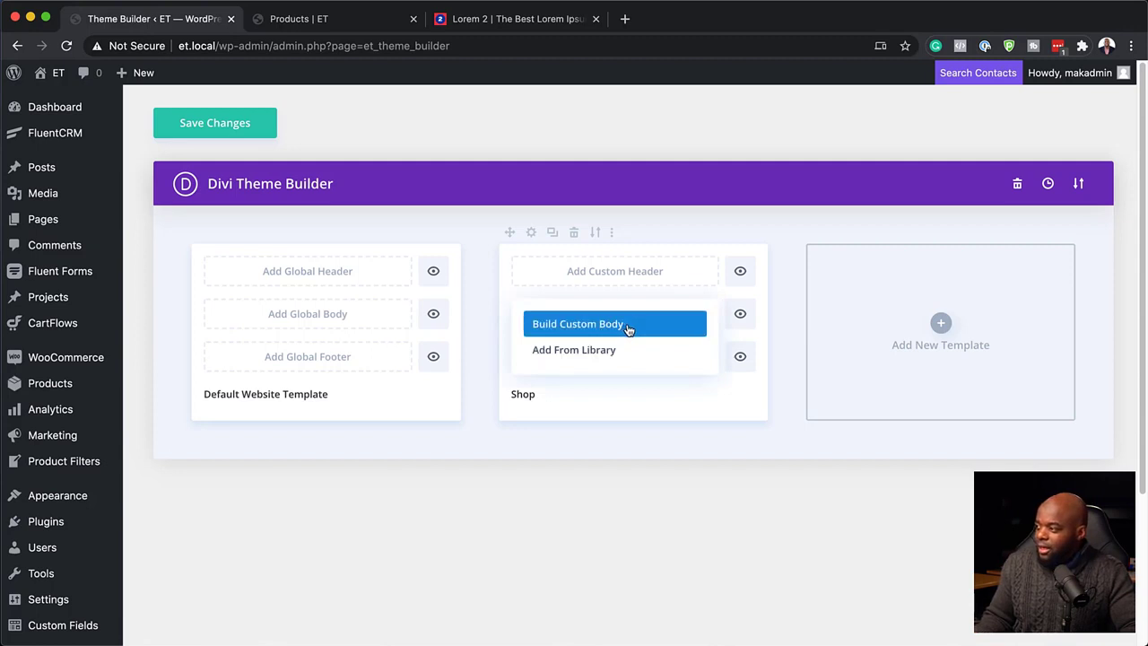
{"action": "left_click", "coordinate": [629, 329]}
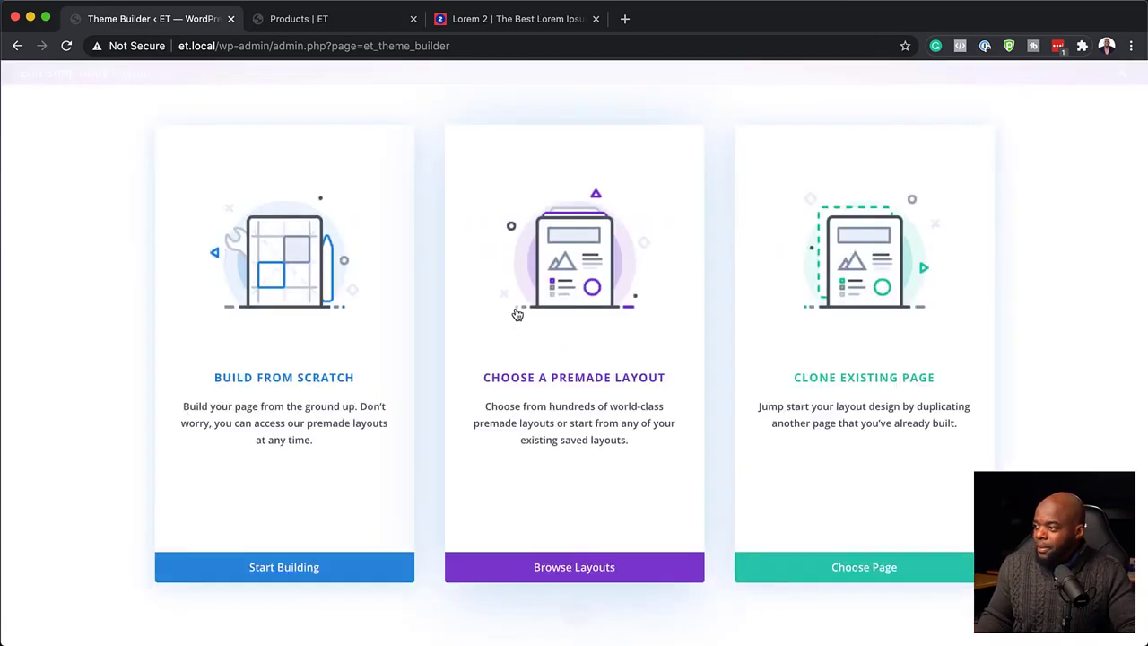
{"action": "left_click", "coordinate": [291, 571]}
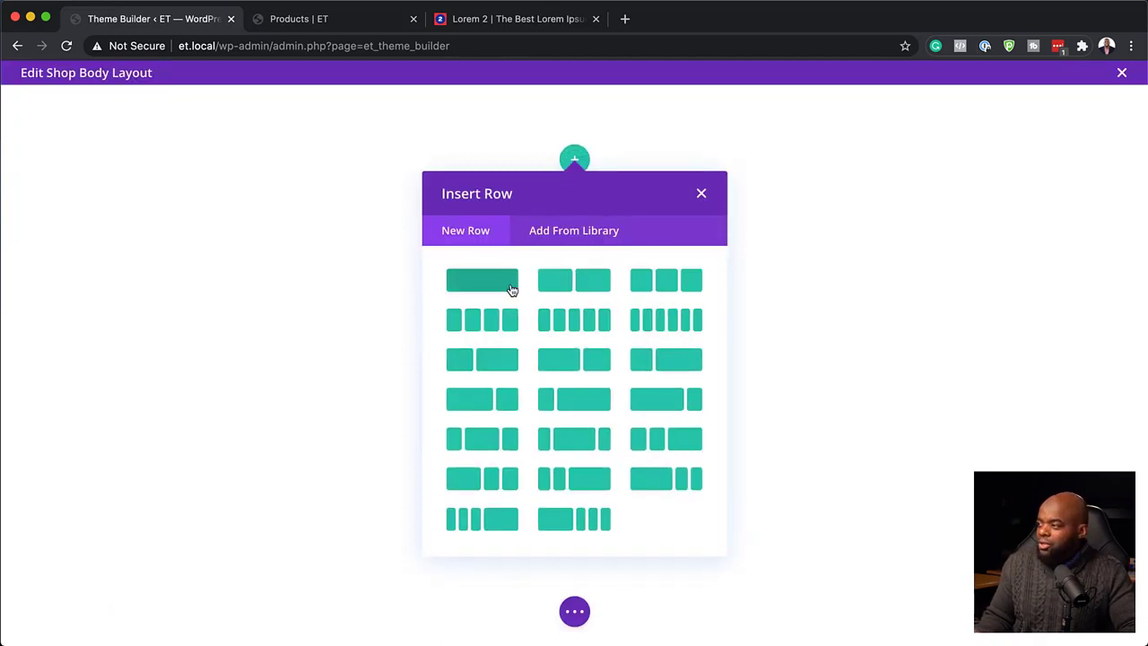
- Insert a single-column row with a Text module and replace its placeholder content with "Start Shopping!"
{"action": "left_click", "coordinate": [511, 289]}
{"action": "type", "text": "text"}
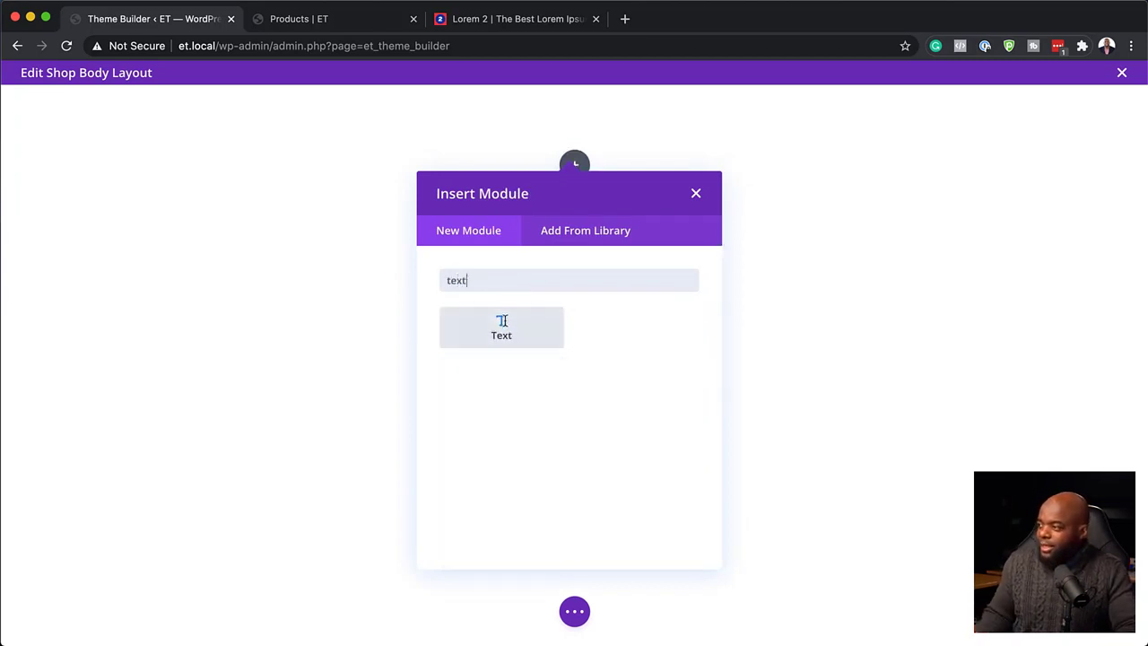
{"action": "left_click", "coordinate": [502, 327]}
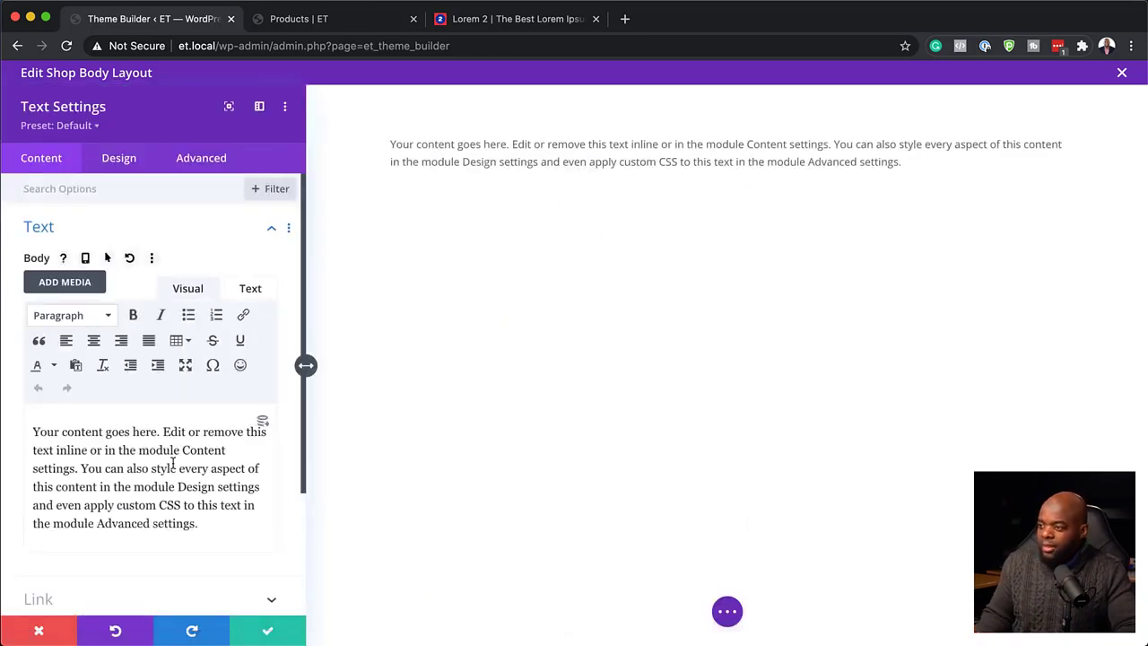
{"action": "left_click_drag", "start_coordinate": [208, 529], "coordinate": [2, 419]}
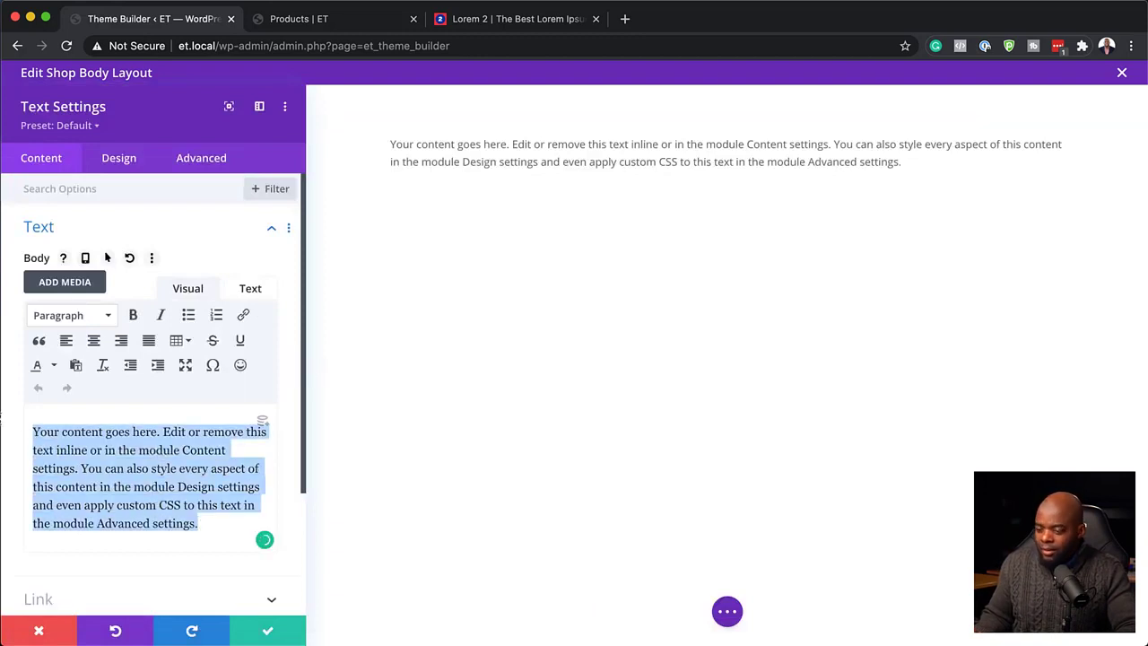
{"action": "type", "text": "S"}
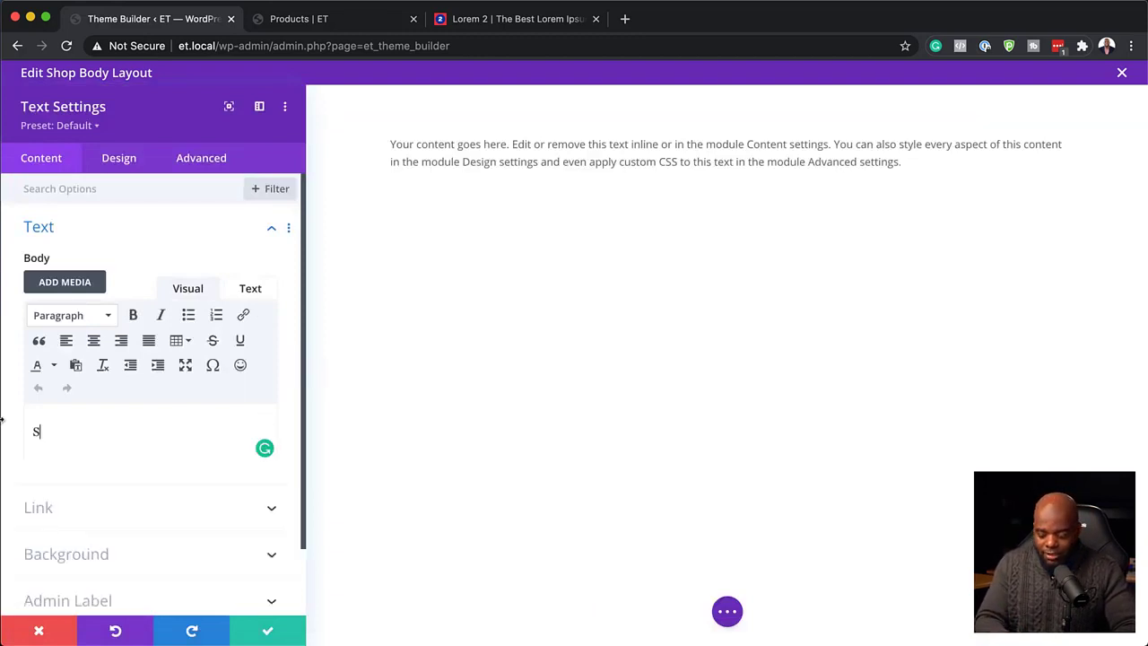
{"action": "type", "text": "tart Shopping!"}
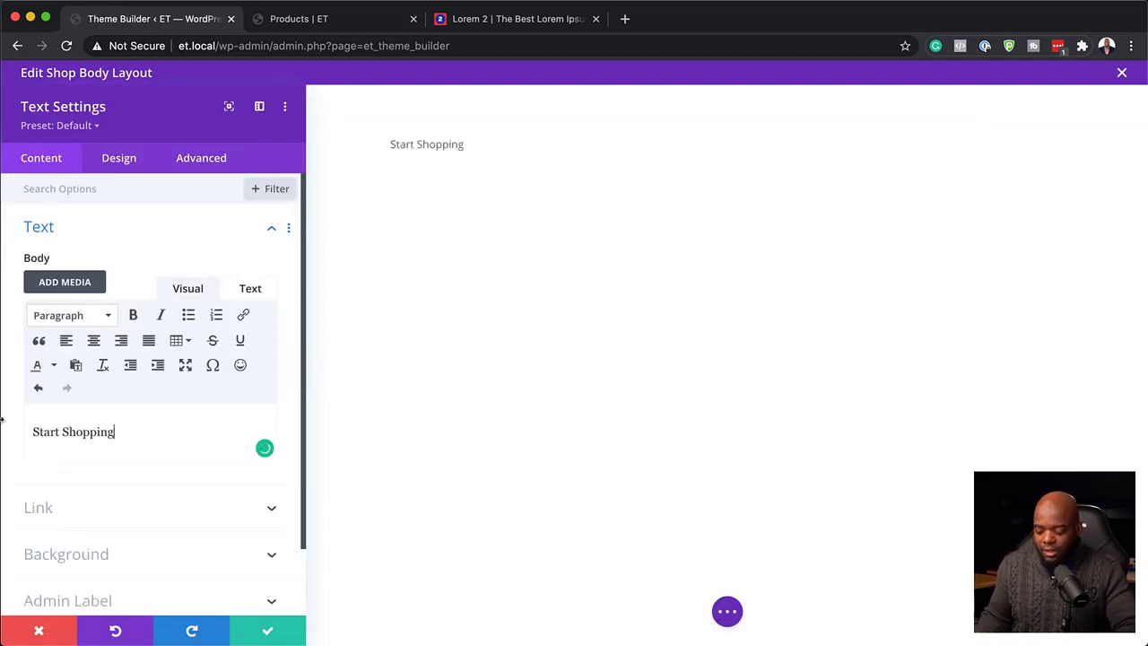
- Center the "Start Shopping!" text and set its font style to all uppercase
{"action": "left_click", "coordinate": [126, 165]}
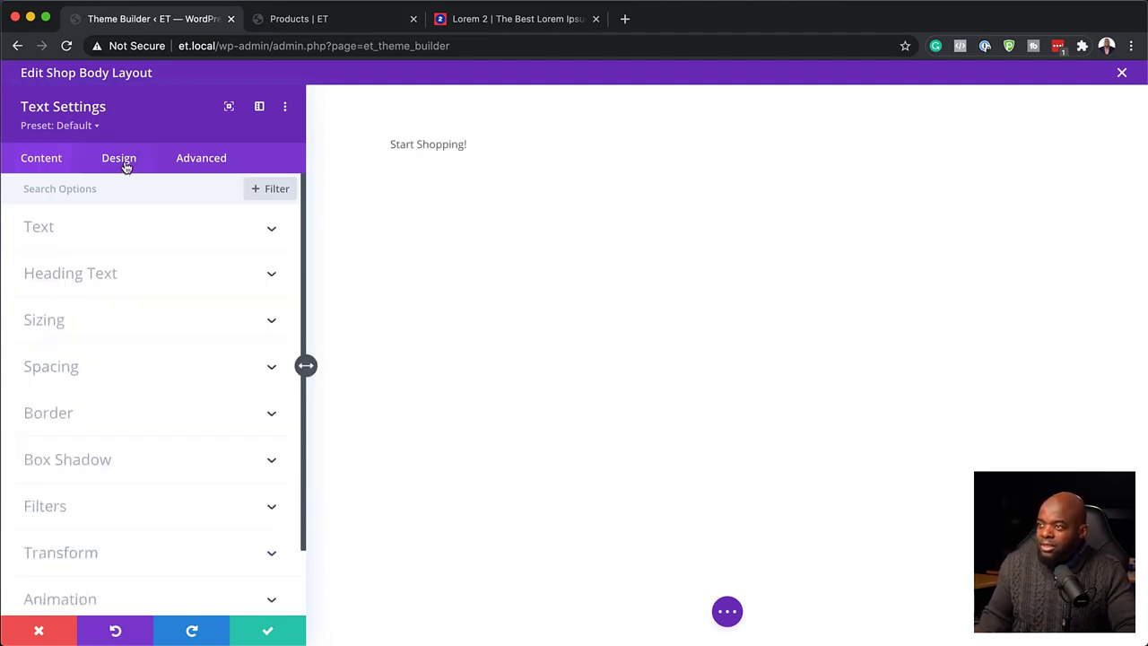
{"action": "left_click", "coordinate": [69, 236]}
{"action": "scroll", "coordinate": [163, 418], "scroll_direction": "down", "scroll_amount": 8}
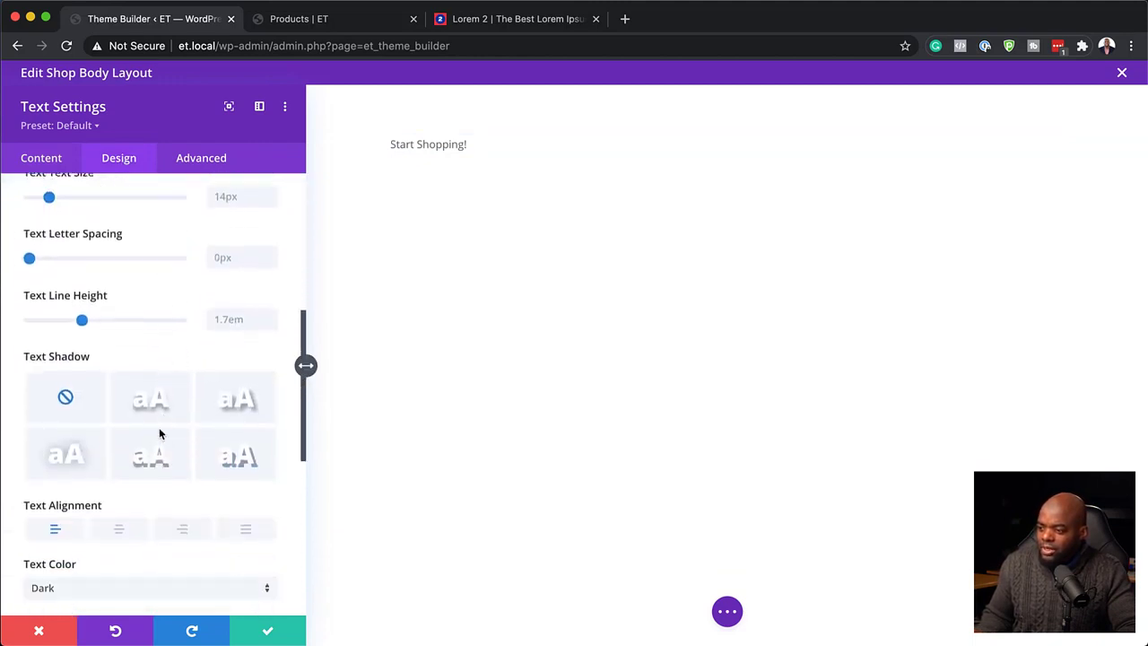
{"action": "left_click", "coordinate": [121, 531]}
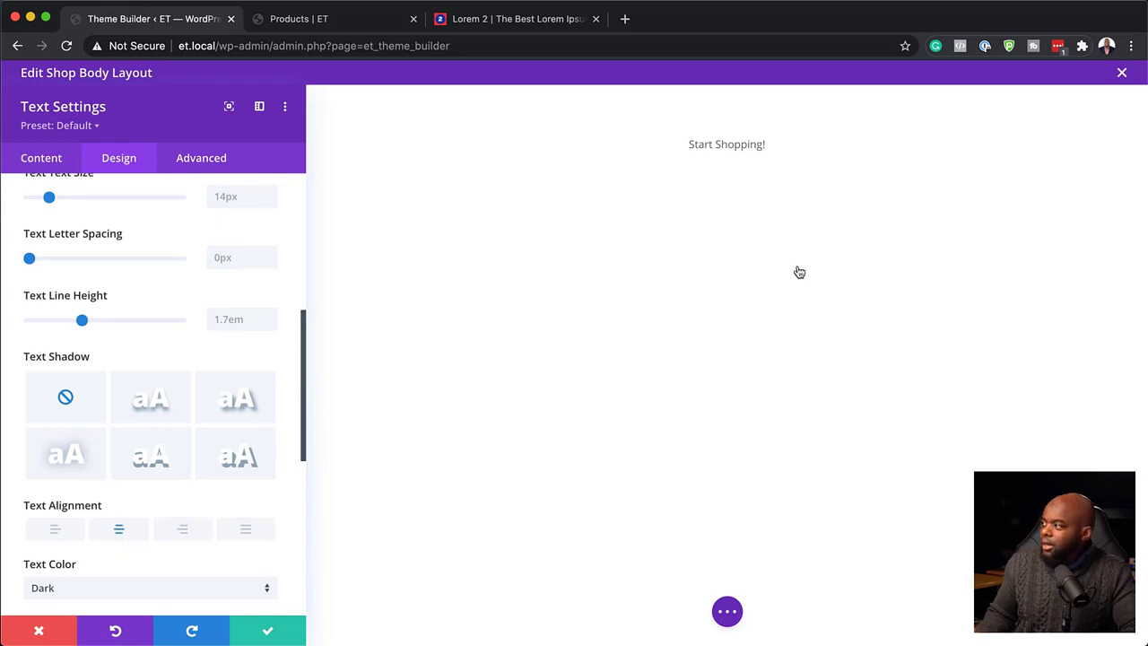
{"action": "scroll", "coordinate": [83, 341], "scroll_direction": "up", "scroll_amount": 8}
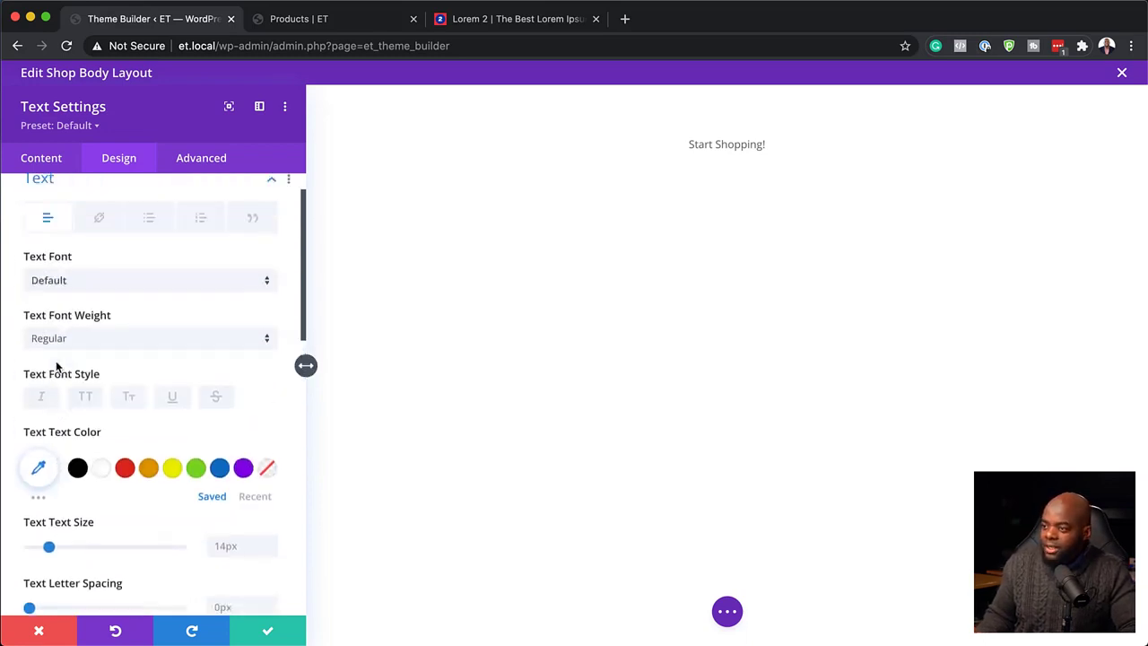
{"action": "left_click", "coordinate": [85, 404]}
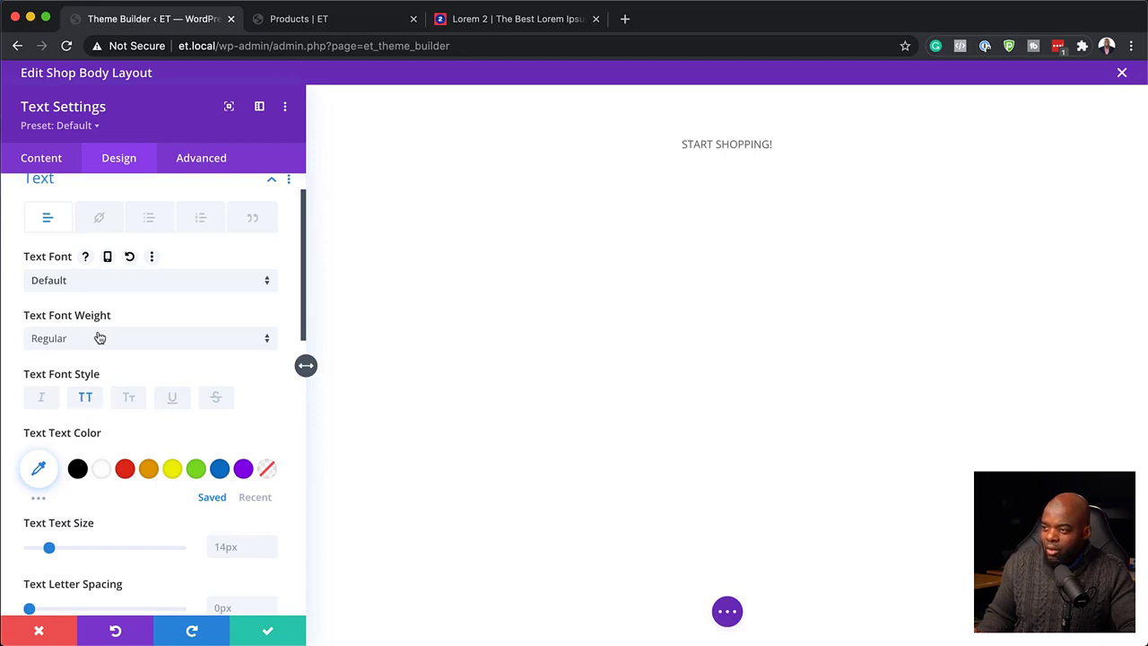
- Set the "Start Shopping!" text font to Poppins and save the Text module settings
{"action": "left_click", "coordinate": [133, 282]}
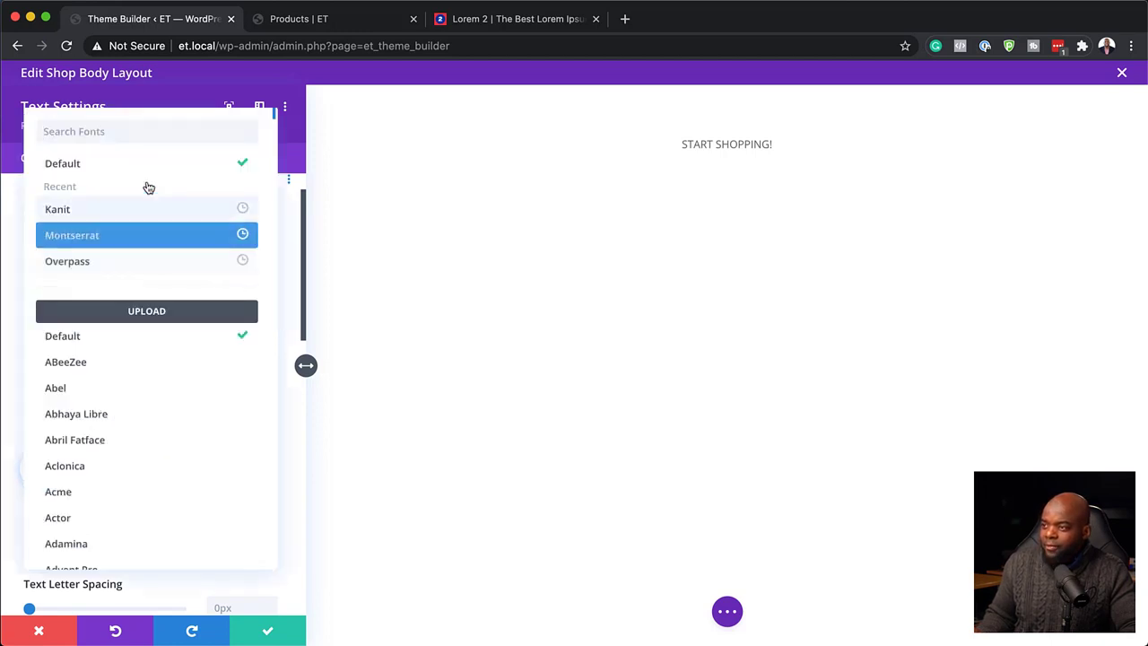
{"action": "type", "text": "popp"}
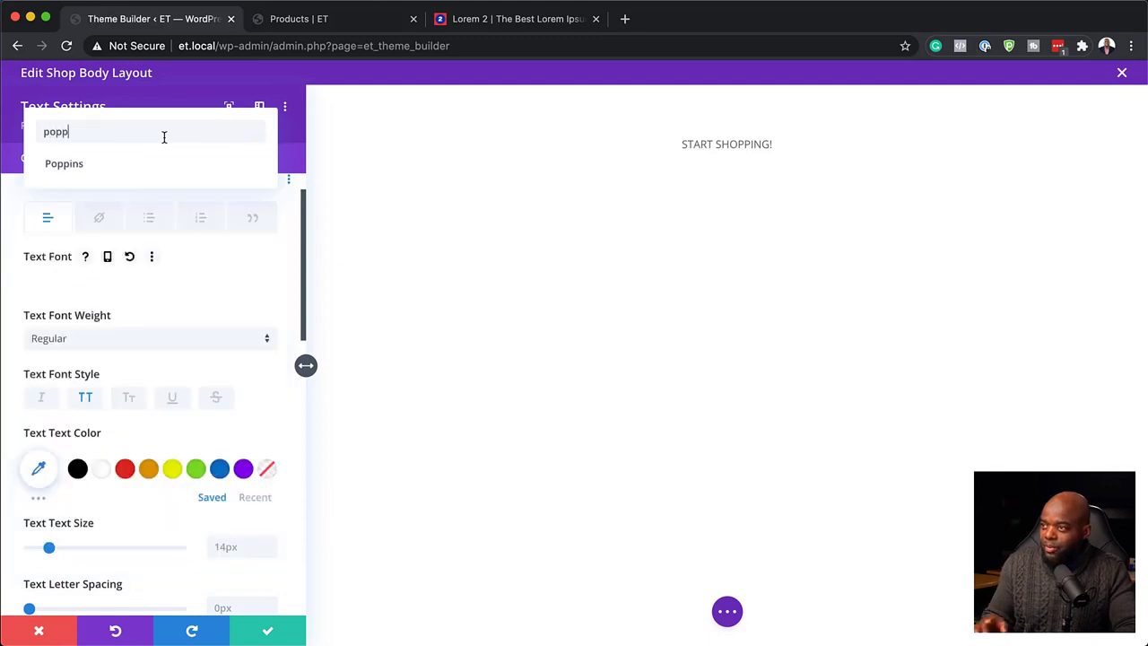
{"action": "left_click", "coordinate": [111, 166]}
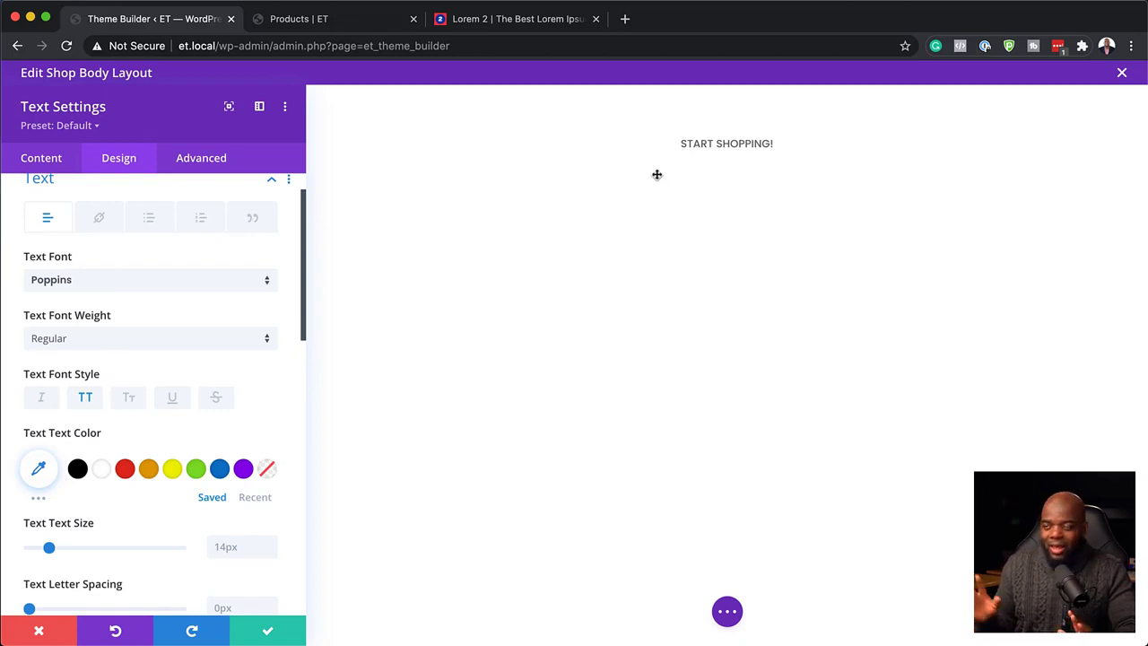
{"action": "left_click", "coordinate": [267, 631]}
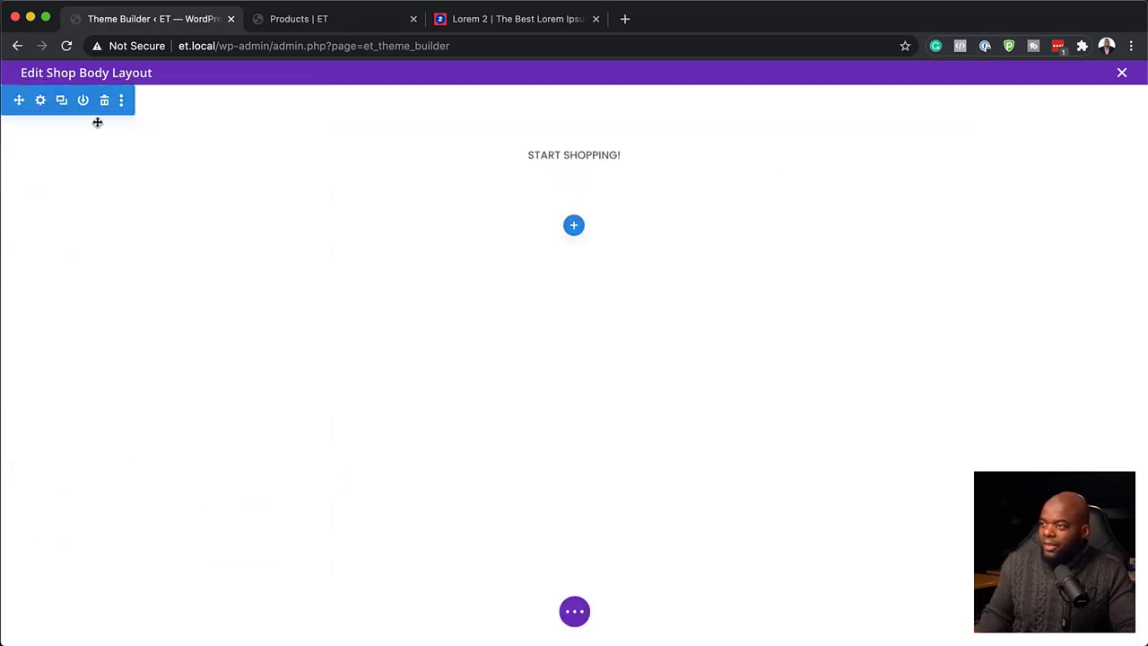
- Give the section a white (#ffffff) background color and use shop-header.jpg from the media library as its background image
{"action": "left_click", "coordinate": [42, 101]}
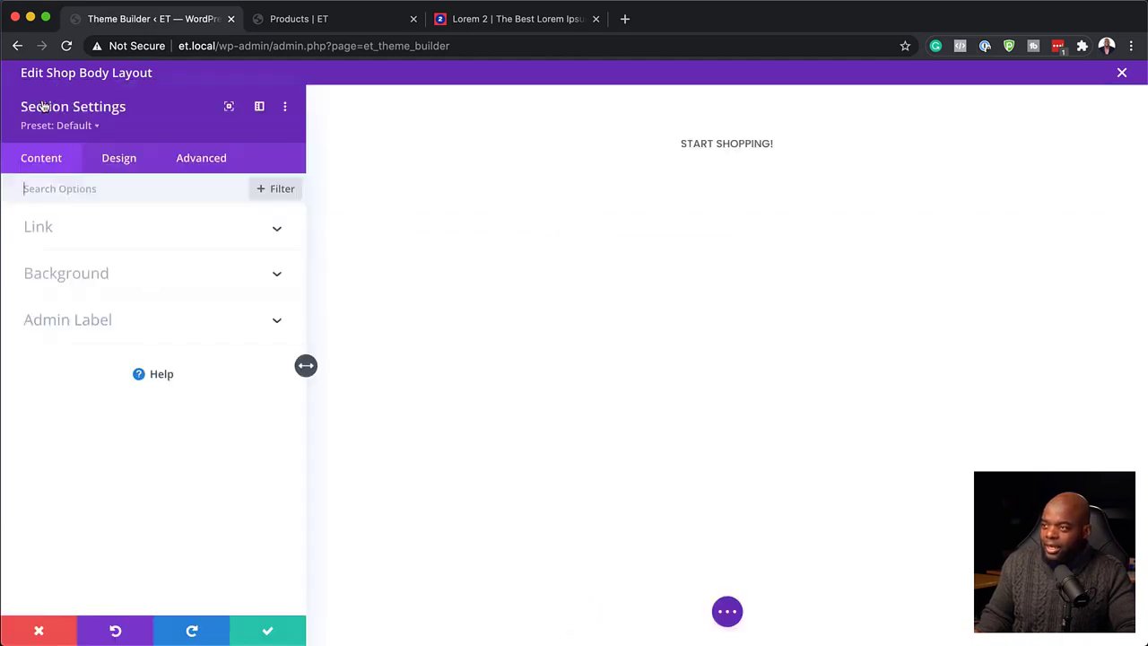
{"action": "left_click", "coordinate": [77, 274]}
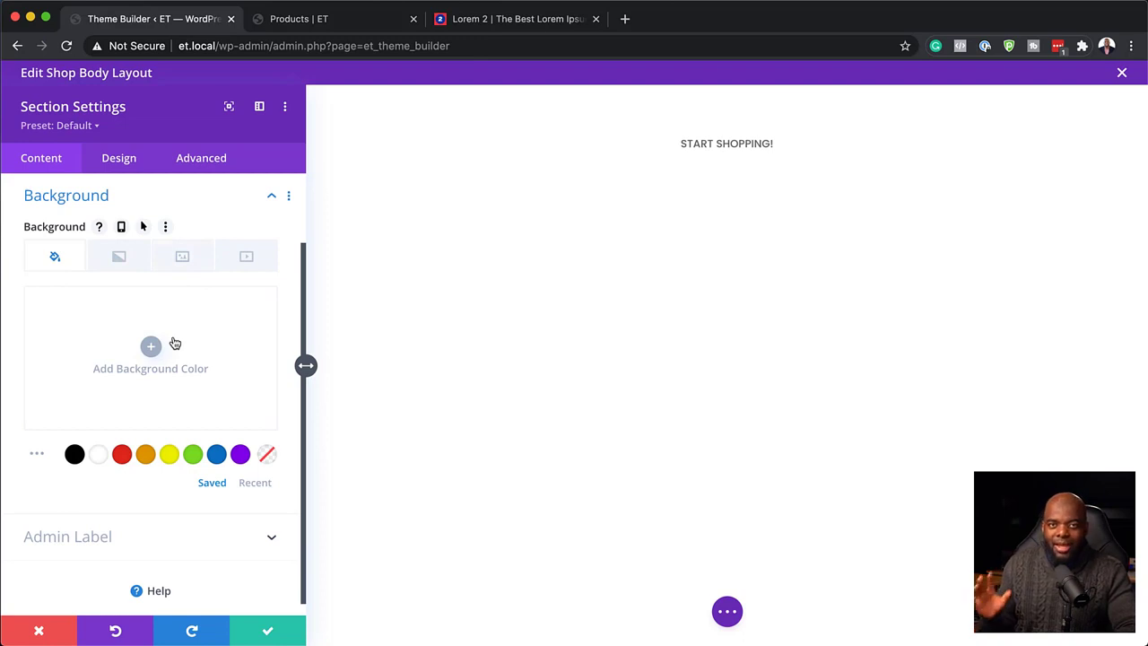
{"action": "left_click", "coordinate": [98, 454]}
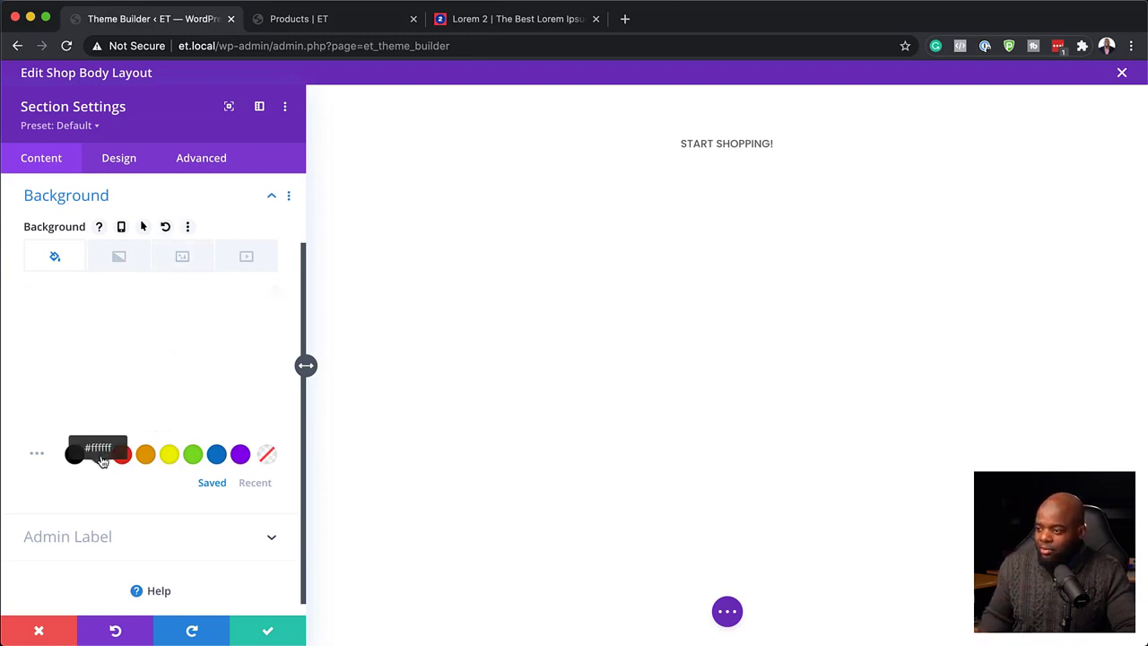
{"action": "left_click", "coordinate": [185, 259]}
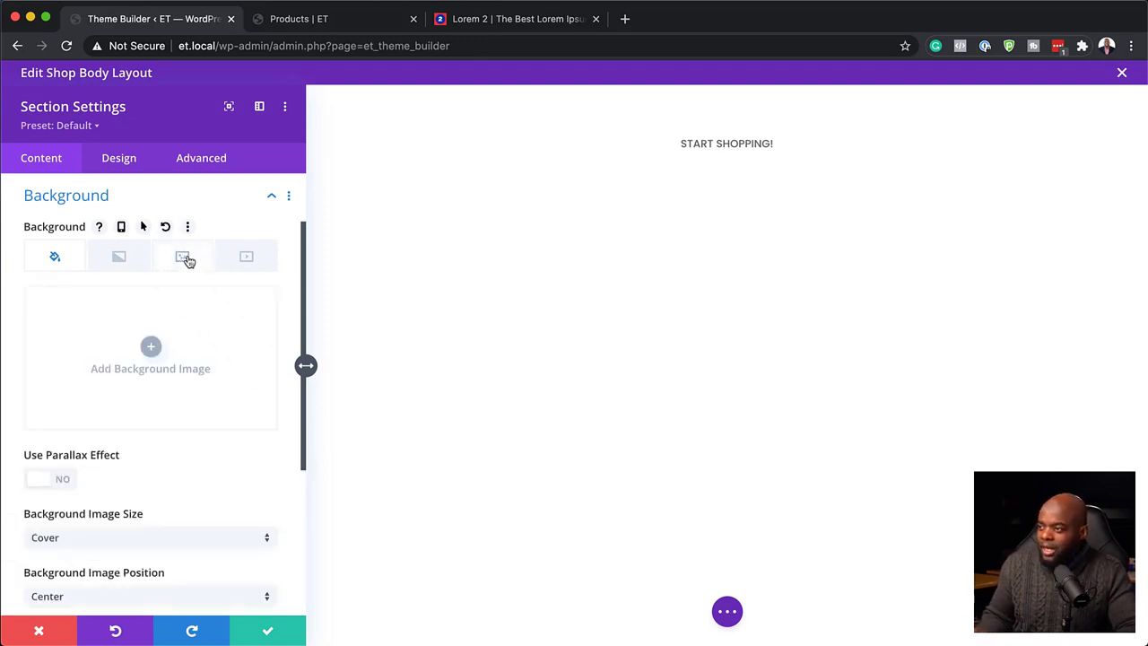
{"action": "left_click", "coordinate": [151, 348]}
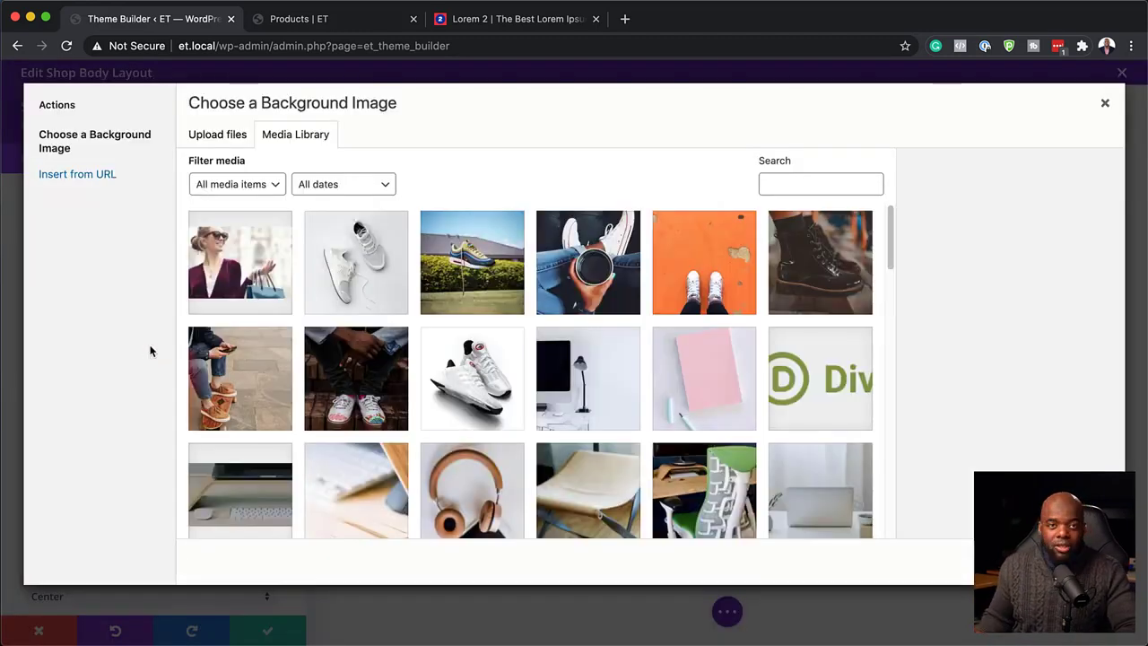
{"action": "left_click", "coordinate": [242, 263]}
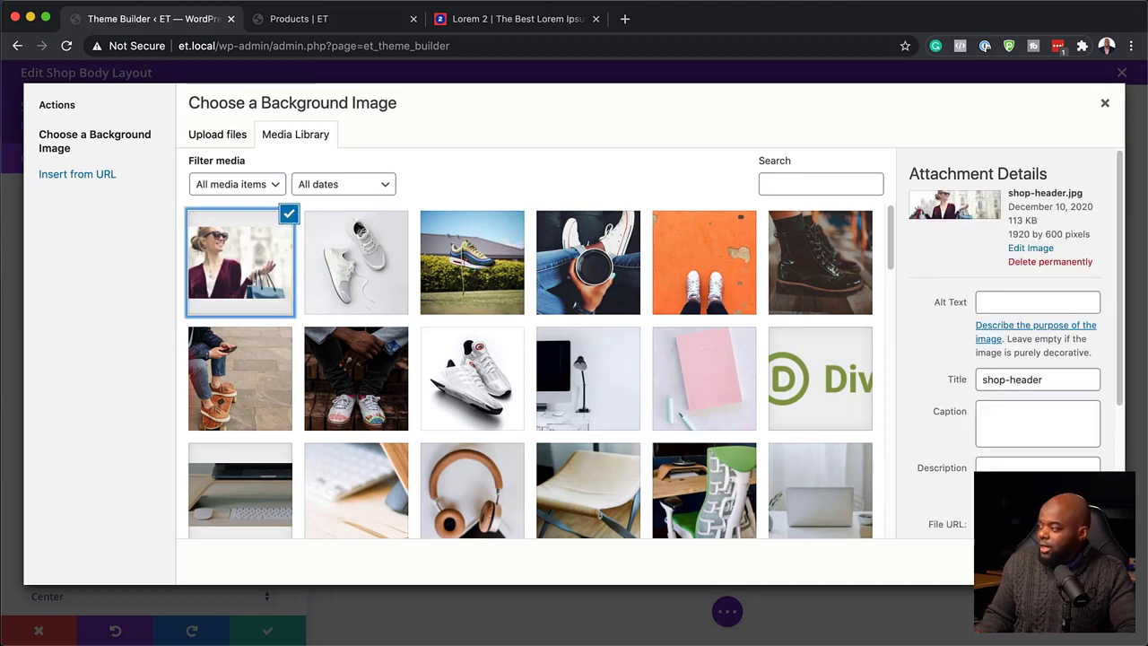
{"action": "left_click", "coordinate": [1051, 561]}
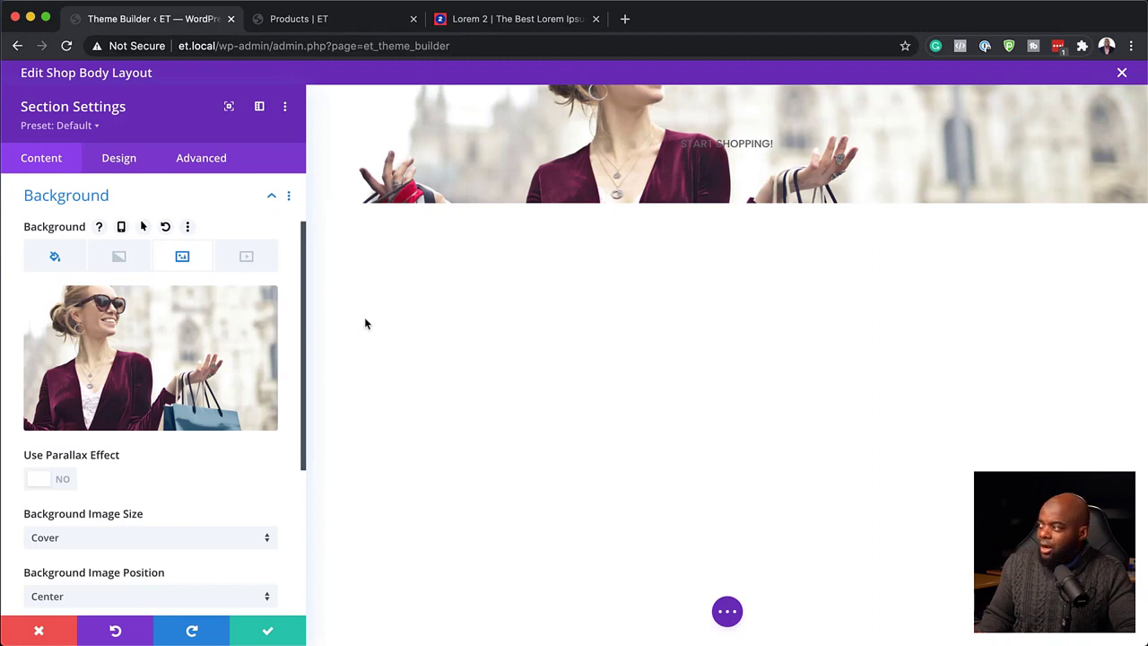
- Set the section's top and bottom padding to 10%, with the two values linked
{"action": "left_click", "coordinate": [50, 162]}
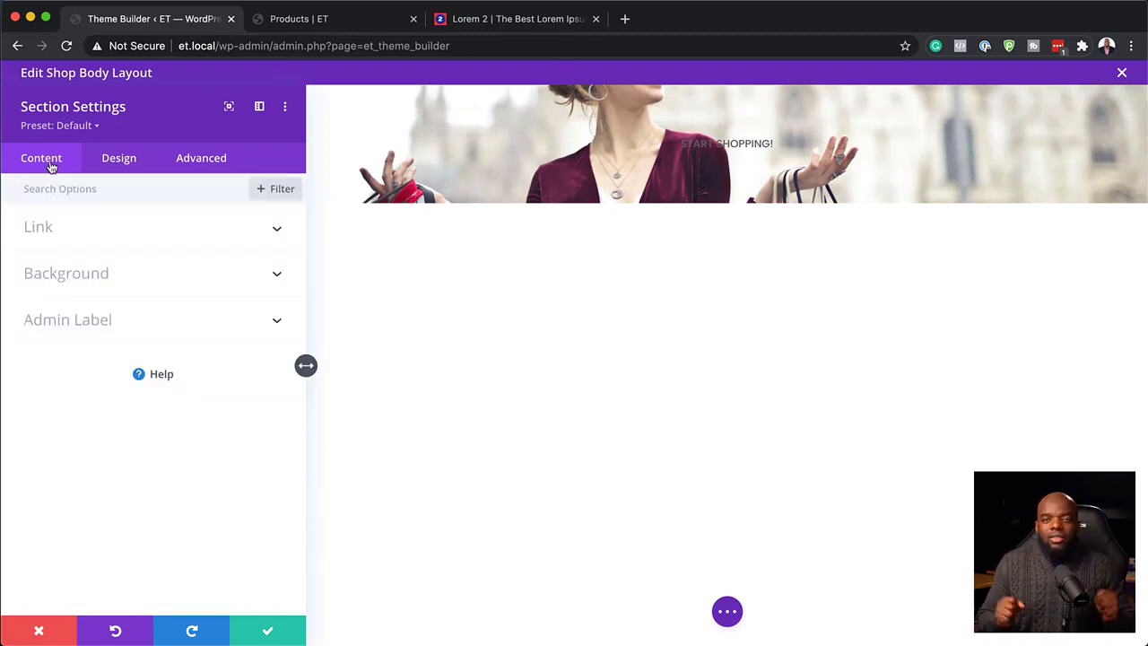
{"action": "left_click", "coordinate": [126, 166]}
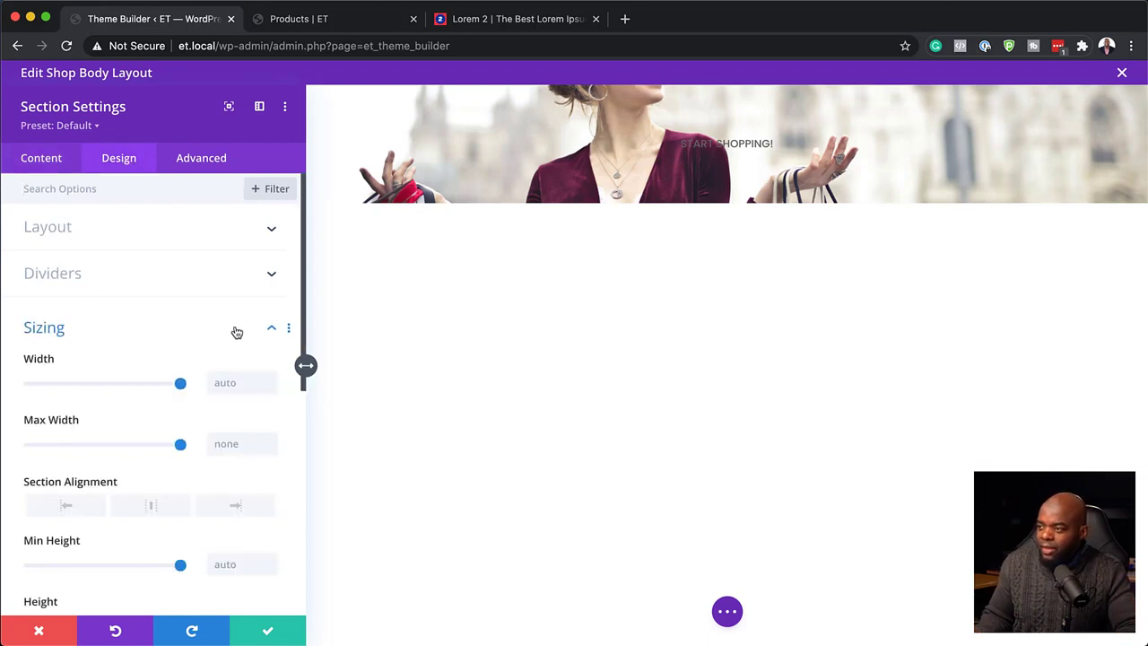
{"action": "left_click", "coordinate": [272, 330]}
{"action": "left_click", "coordinate": [120, 378]}
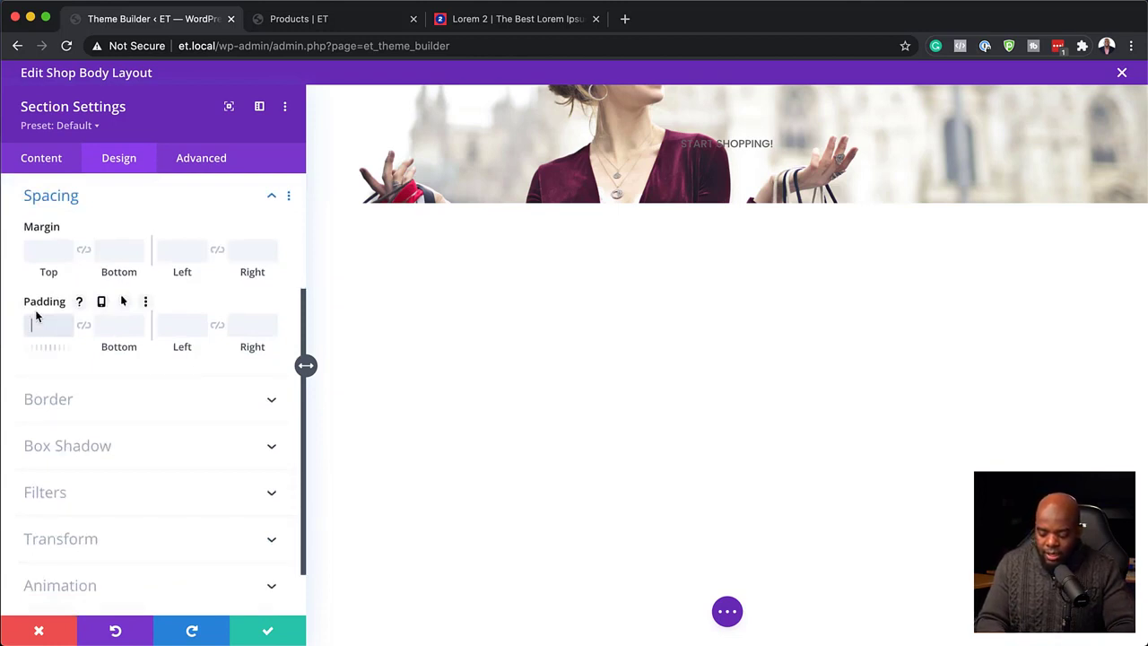
{"action": "type", "text": "%"}
{"action": "left_click", "coordinate": [83, 326]}
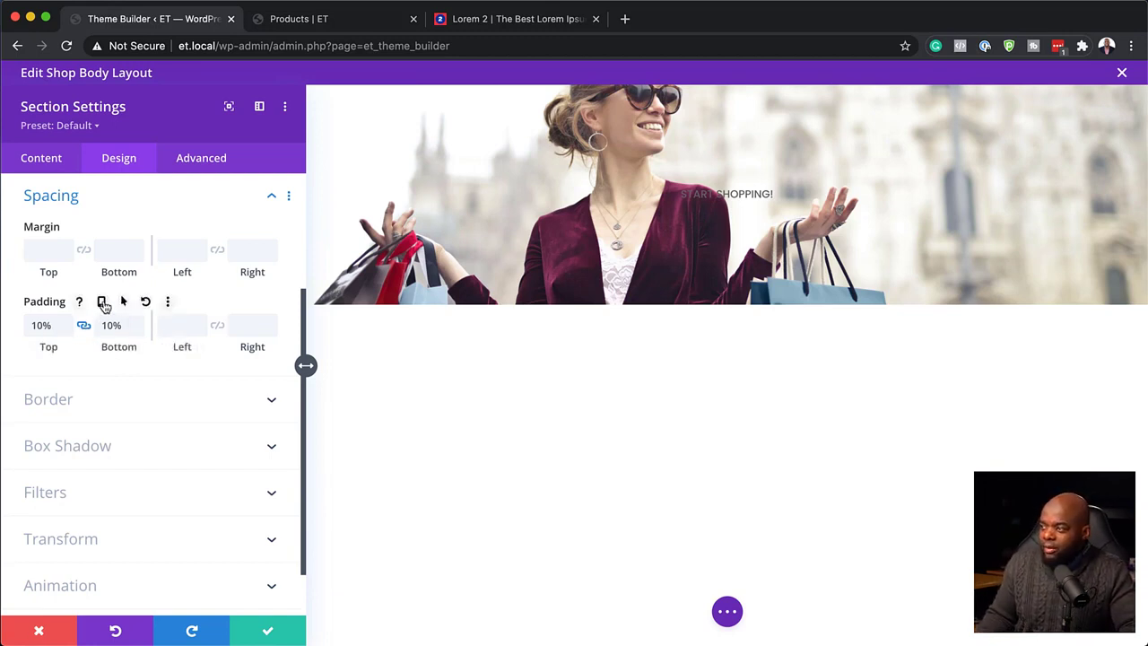
- Check the section's padding in tablet and phone views, return to desktop view and save the section settings
{"action": "left_click", "coordinate": [103, 302]}
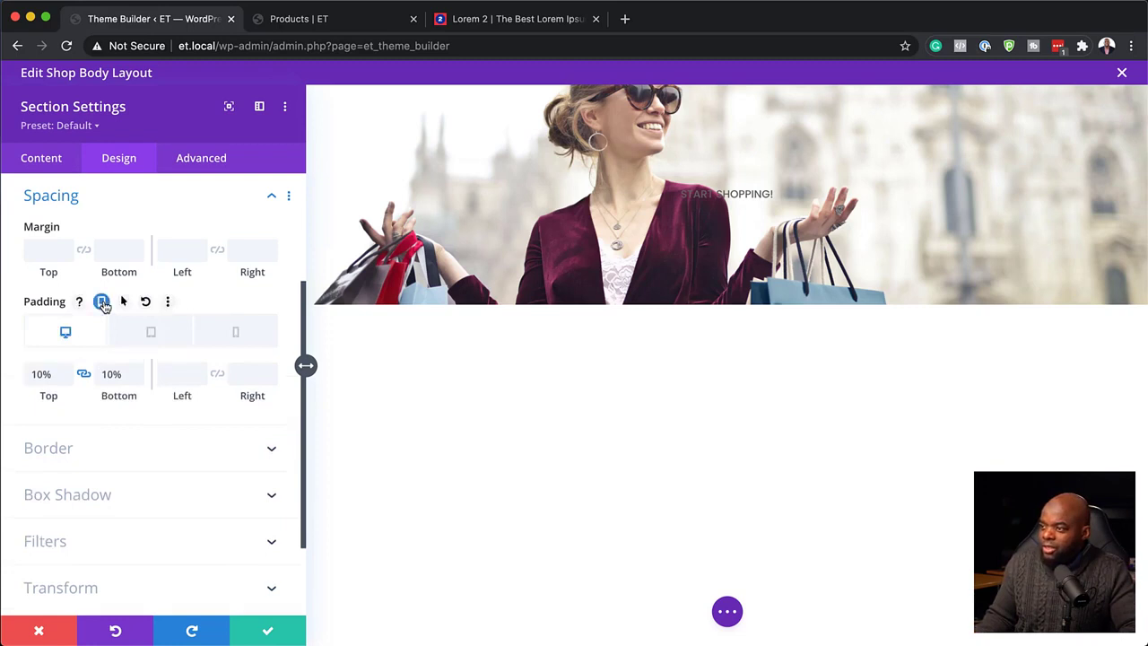
{"action": "left_click", "coordinate": [148, 337]}
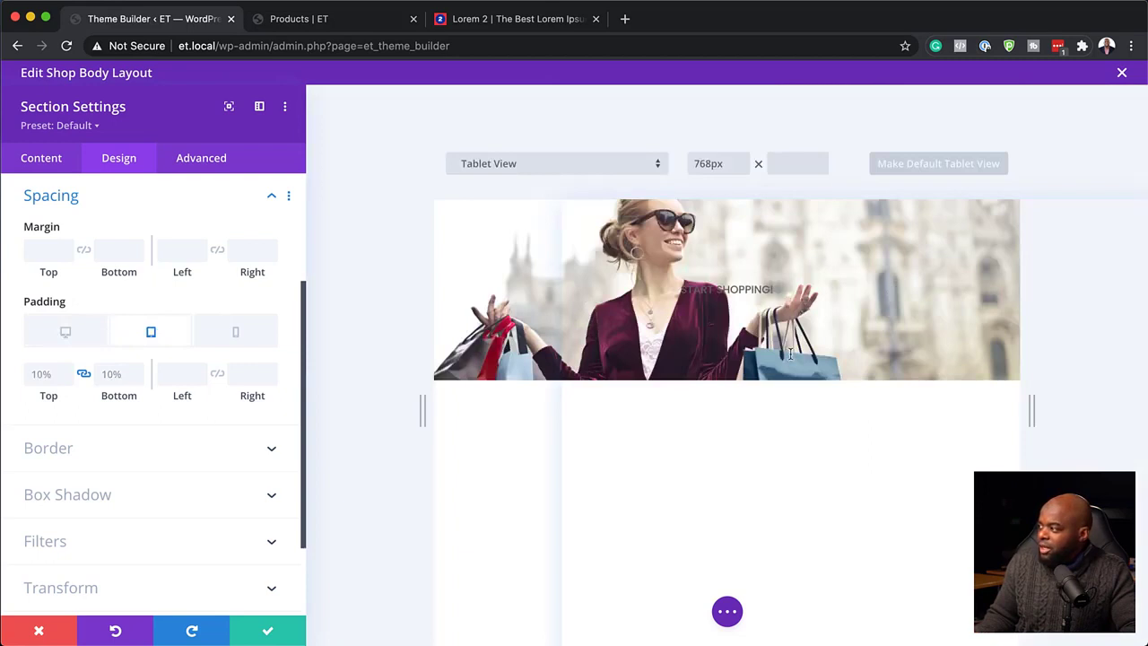
{"action": "left_click", "coordinate": [239, 335]}
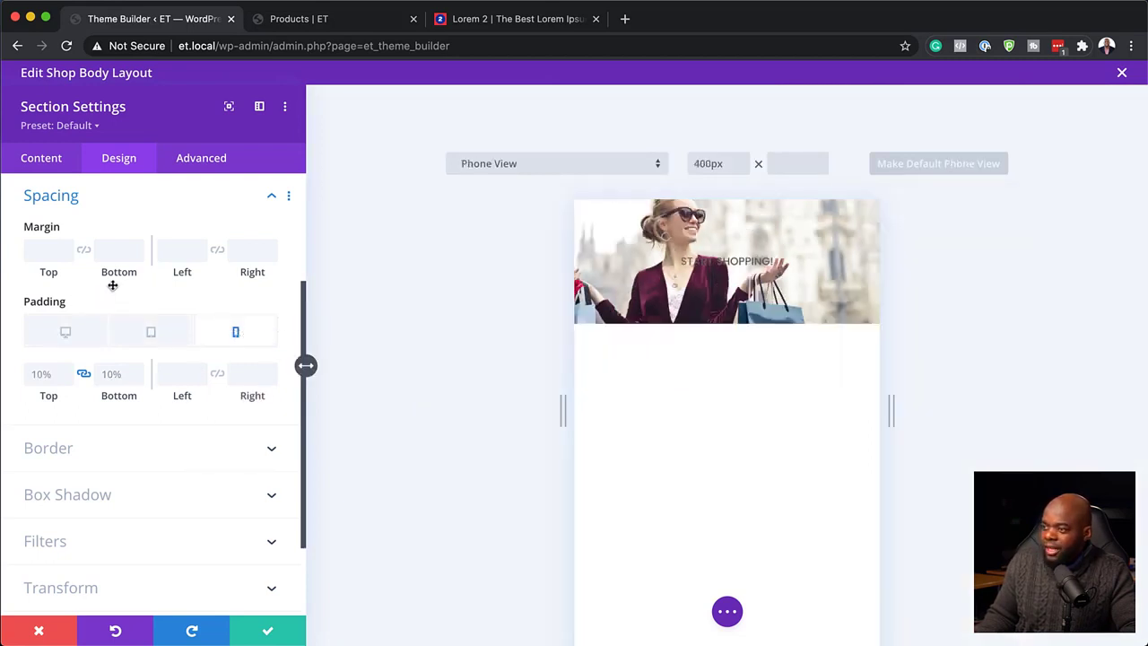
{"action": "left_click", "coordinate": [67, 331]}
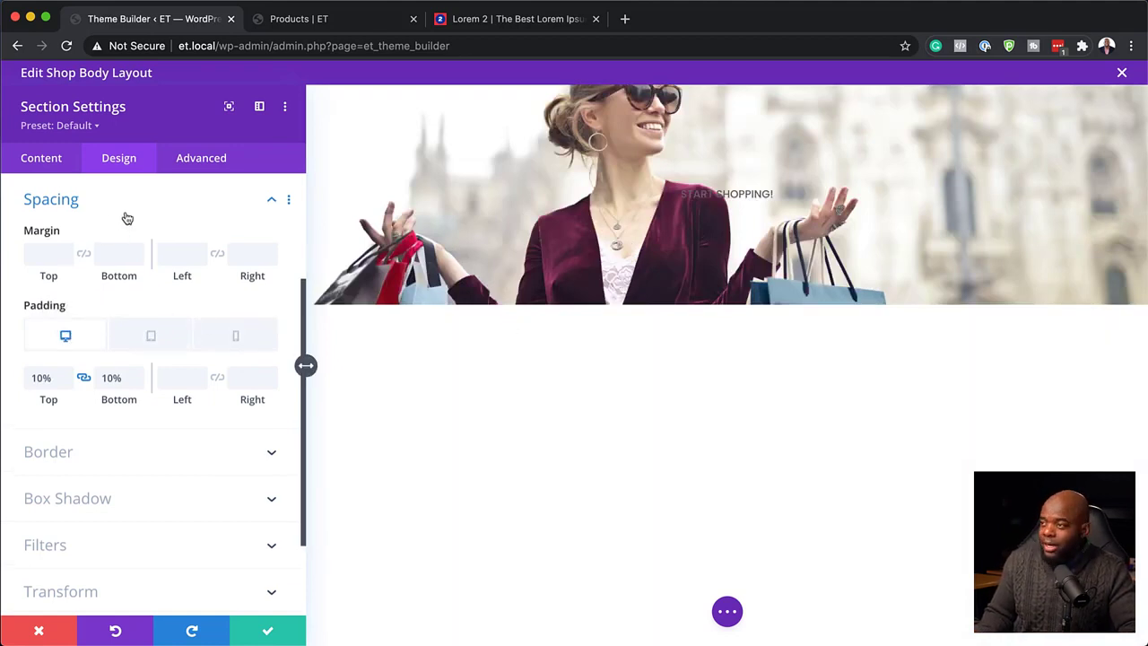
{"action": "left_click", "coordinate": [281, 632]}
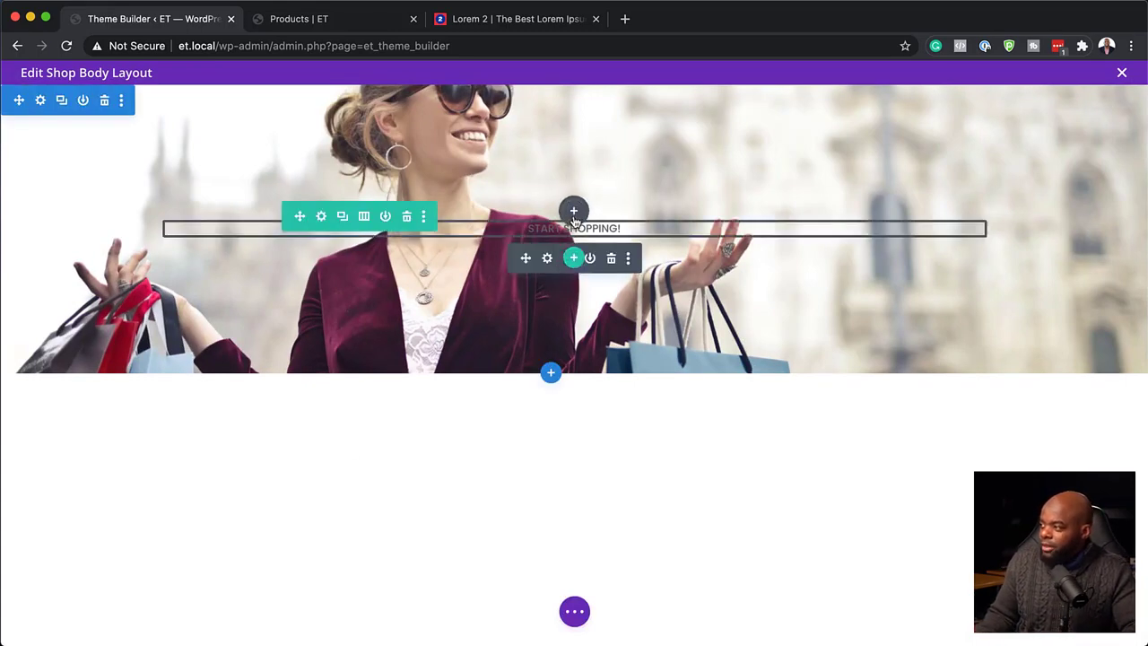
- Enlarge the "Start Shopping!" text to 28px and set its color to black (#000000)
{"action": "left_click", "coordinate": [547, 260]}
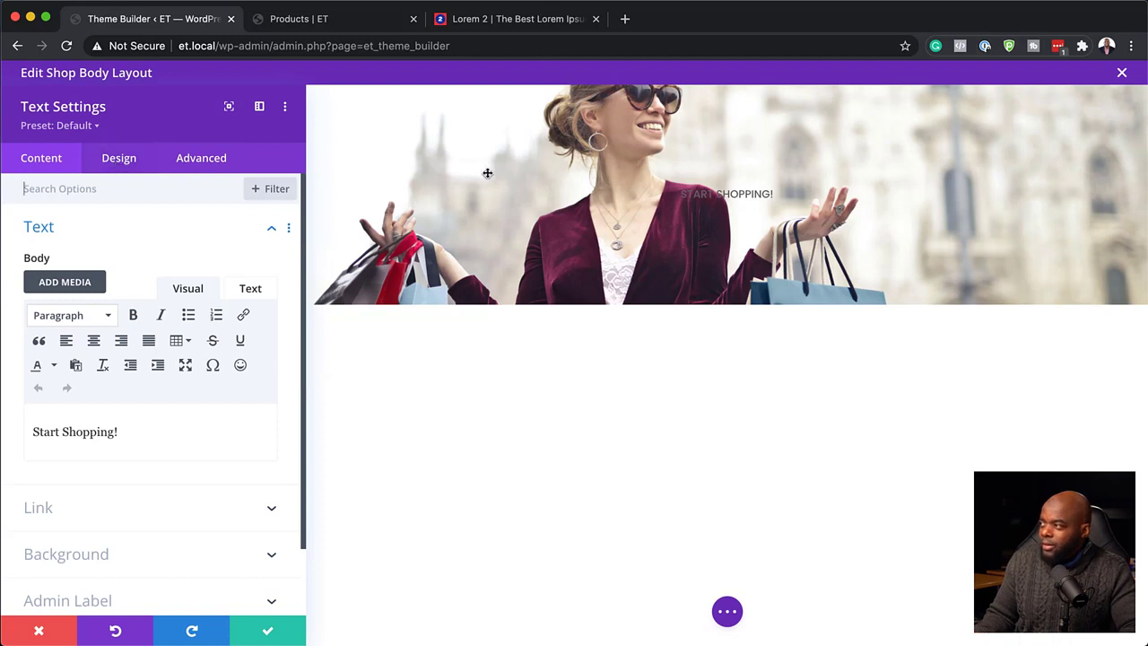
{"action": "left_click", "coordinate": [131, 163]}
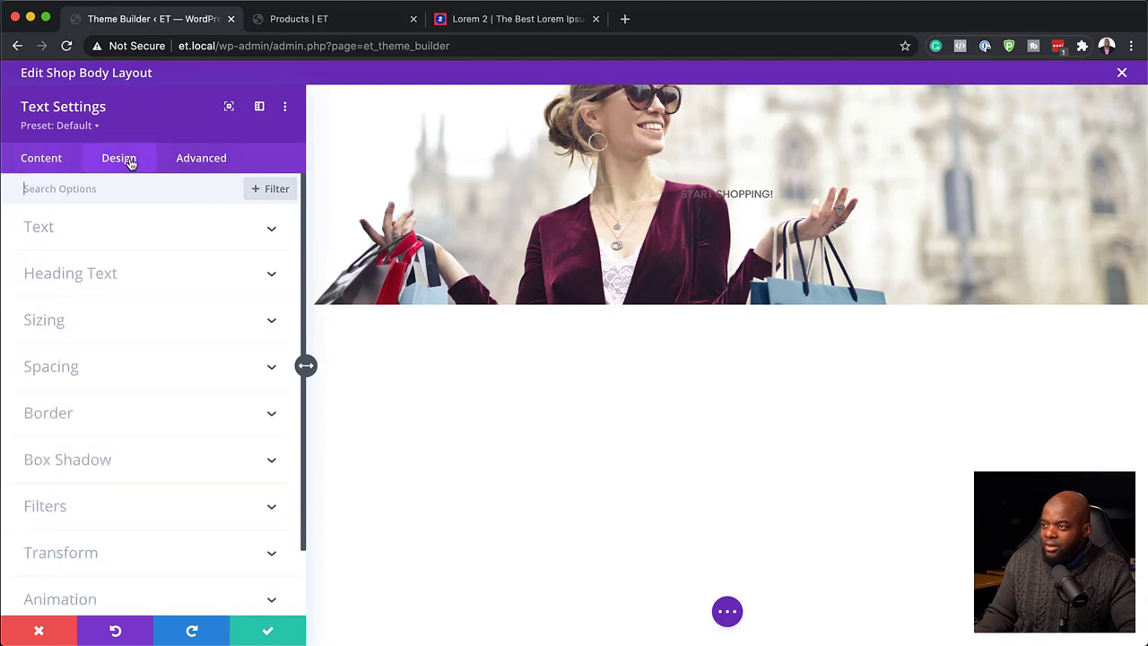
{"action": "left_click", "coordinate": [90, 237]}
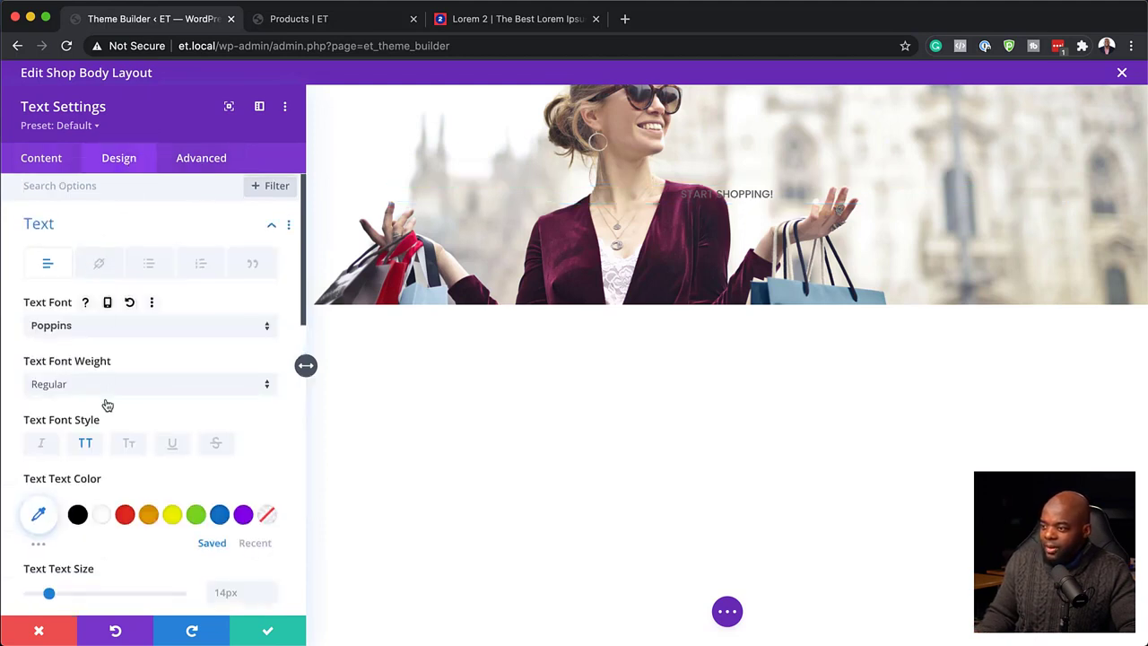
{"action": "scroll", "coordinate": [105, 404], "scroll_direction": "down", "scroll_amount": 1}
{"action": "left_click_drag", "start_coordinate": [49, 560], "coordinate": [70, 563]}
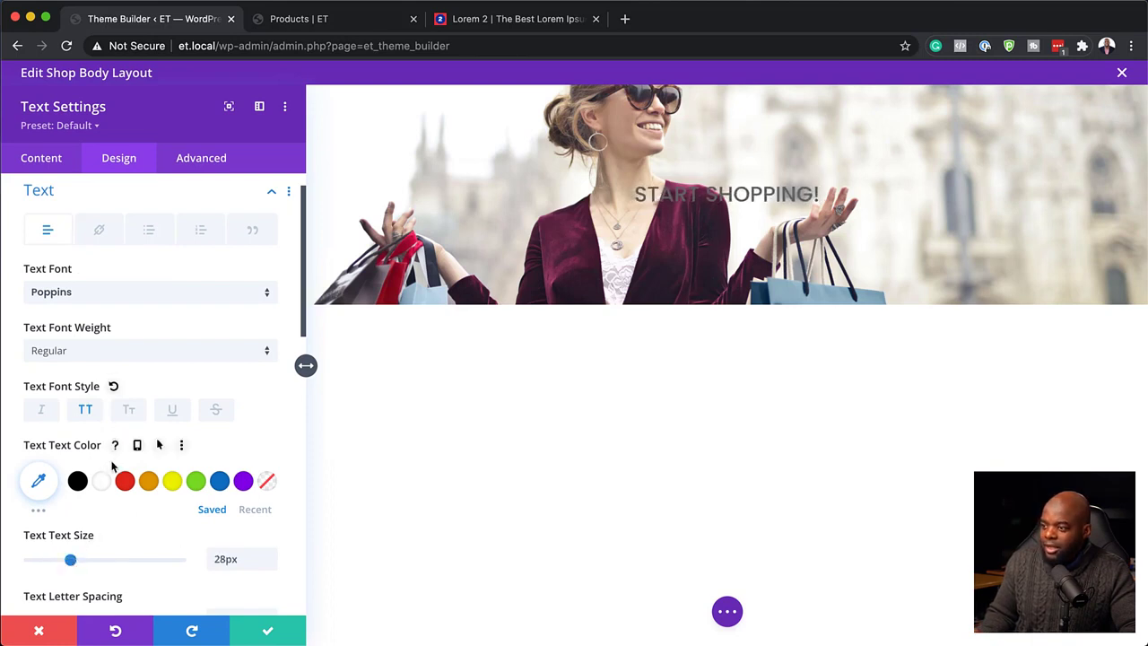
{"action": "left_click", "coordinate": [77, 481]}
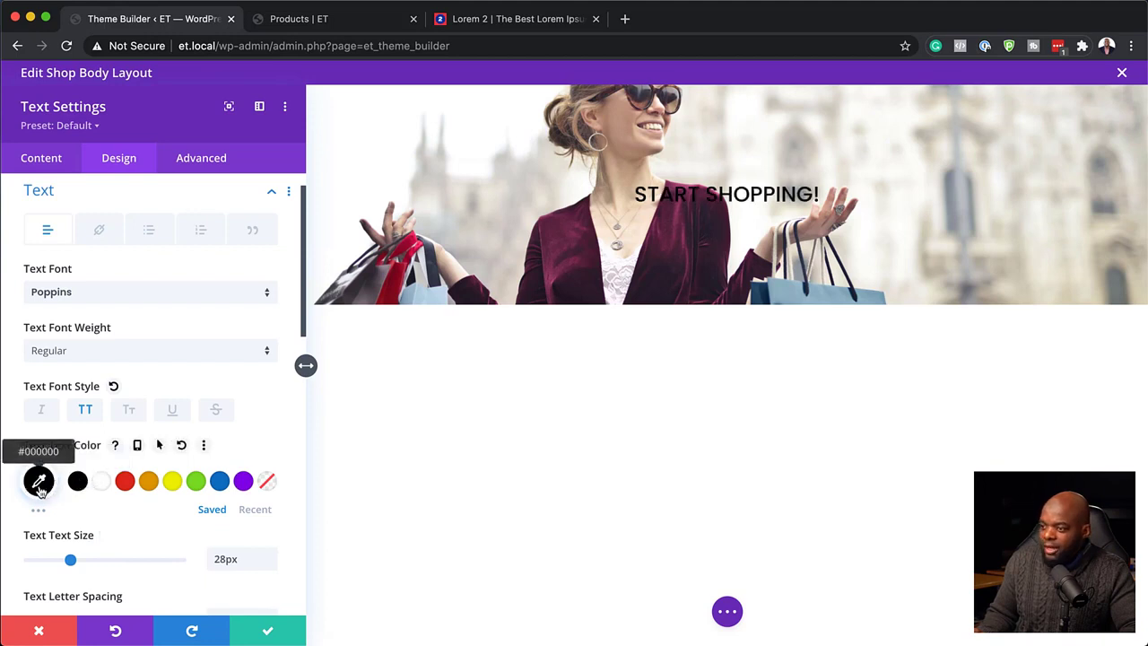
{"action": "left_click", "coordinate": [41, 484]}
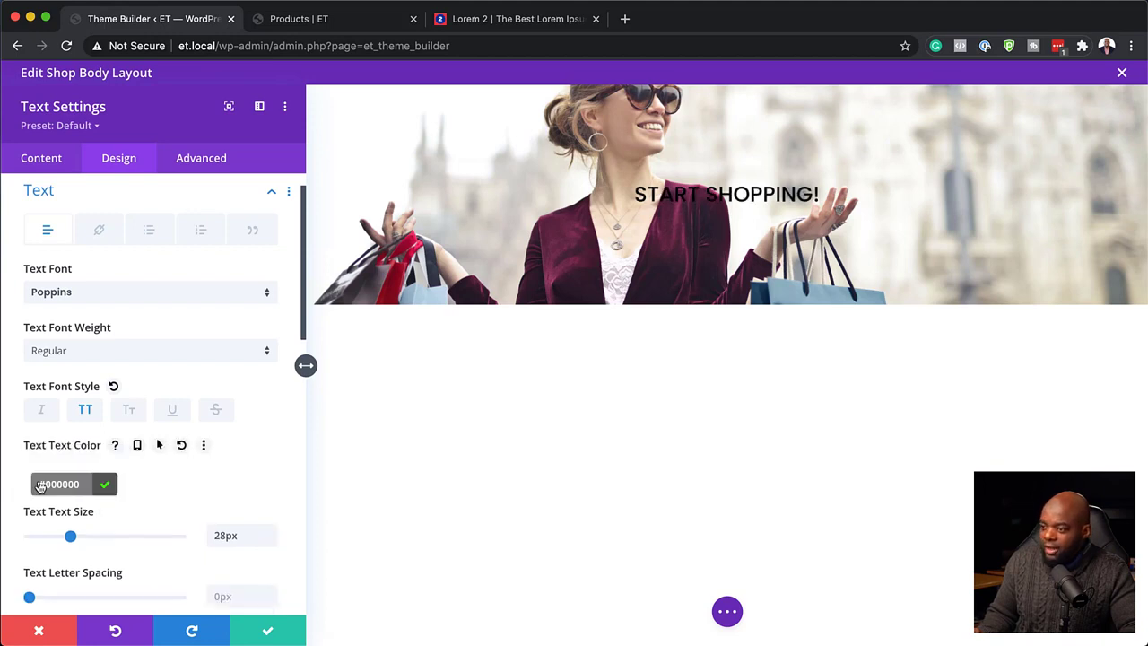
{"action": "left_click", "coordinate": [105, 484]}
- Set the "Start Shopping!" font weight to Bold and its text size to 32px, and save the module
{"action": "scroll", "coordinate": [39, 475], "scroll_direction": "down", "scroll_amount": 2}
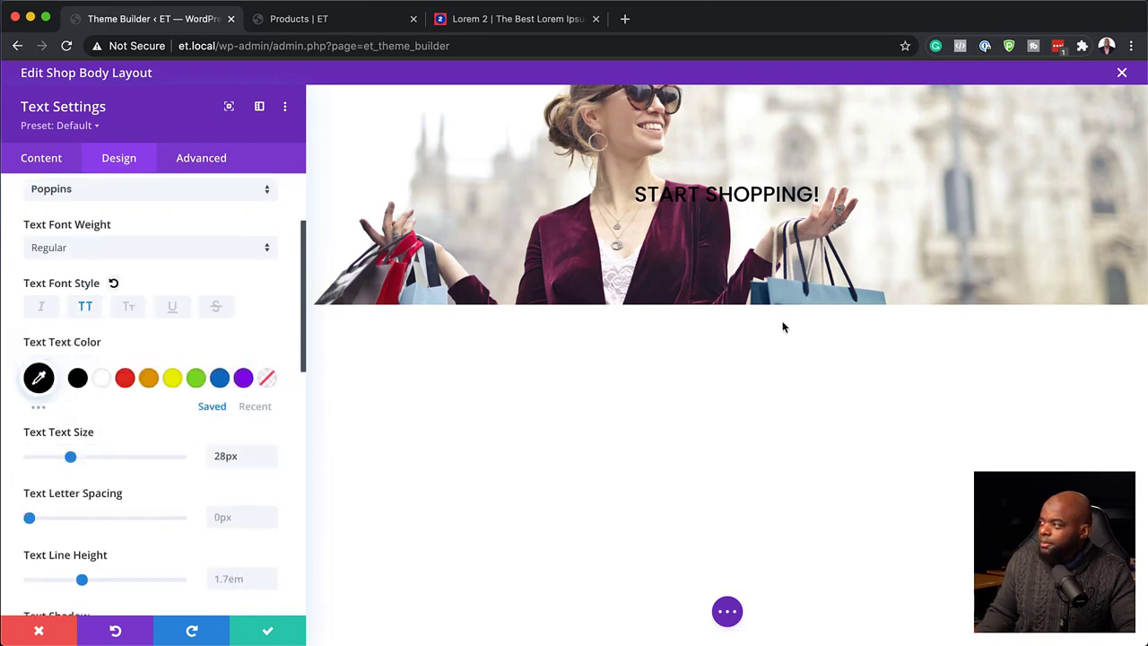
{"action": "left_click", "coordinate": [139, 249]}
{"action": "left_click", "coordinate": [133, 417]}
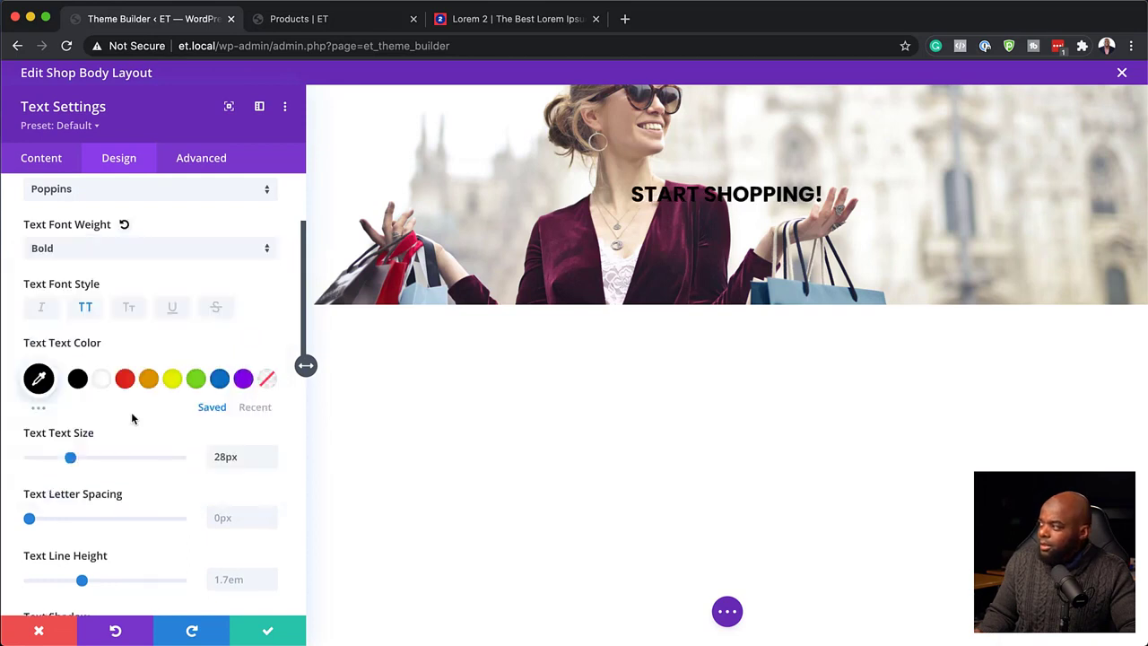
{"action": "left_click_drag", "start_coordinate": [73, 458], "coordinate": [77, 461]}
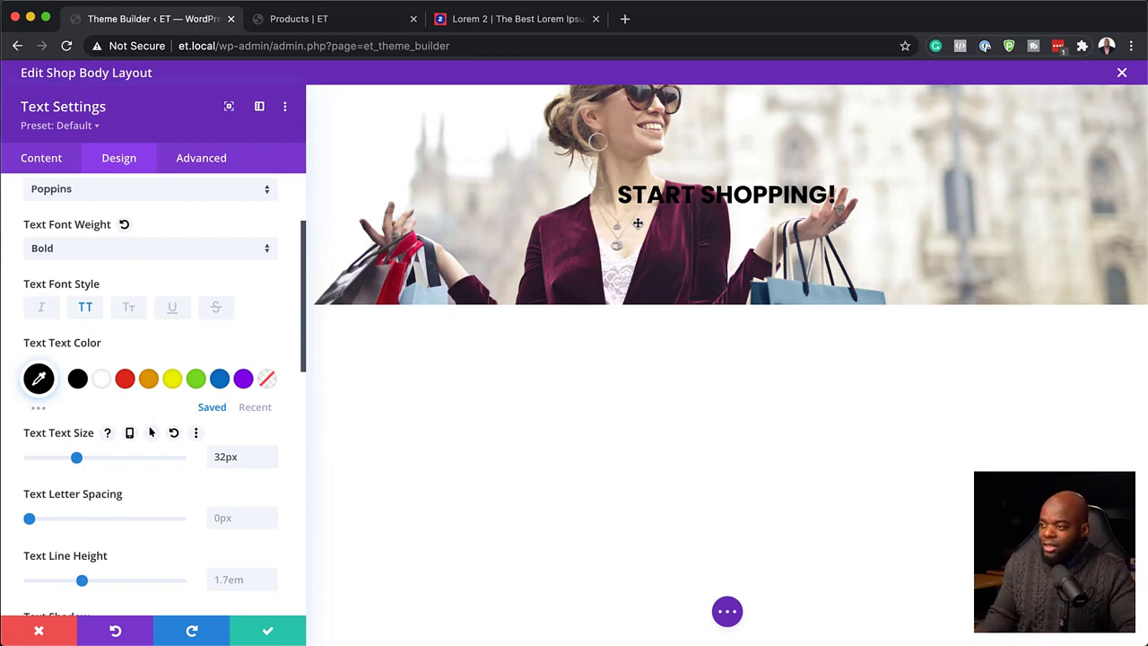
{"action": "left_click", "coordinate": [269, 630]}
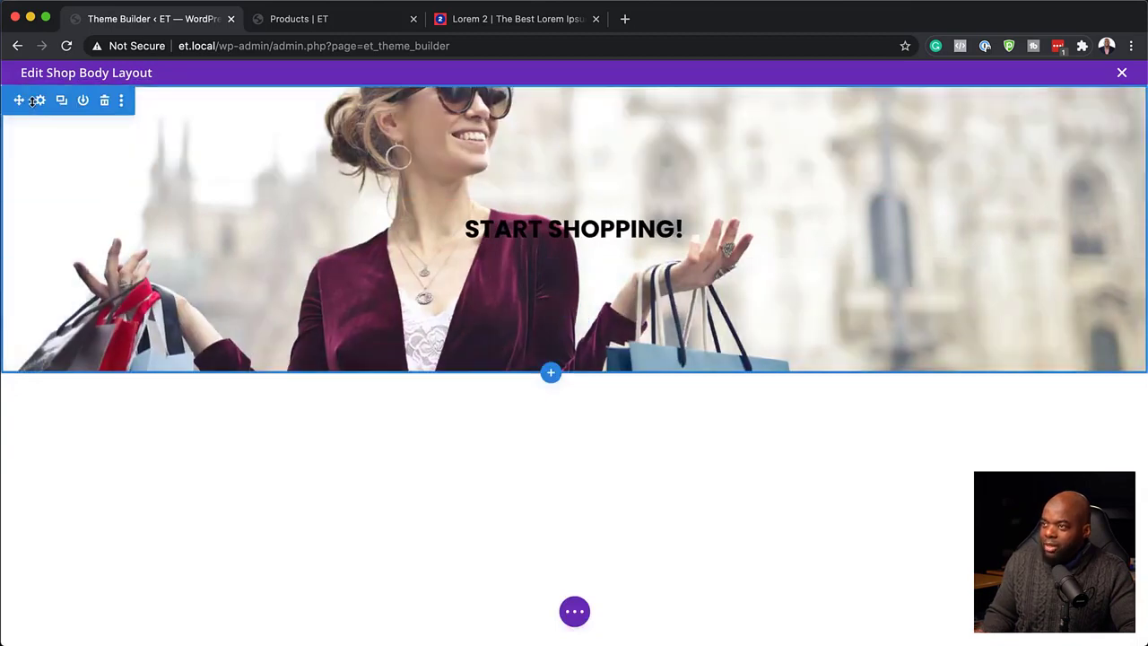
- Set the header section's background image blend mode to Screen
{"action": "left_click", "coordinate": [41, 101]}
{"action": "left_click", "coordinate": [92, 281]}
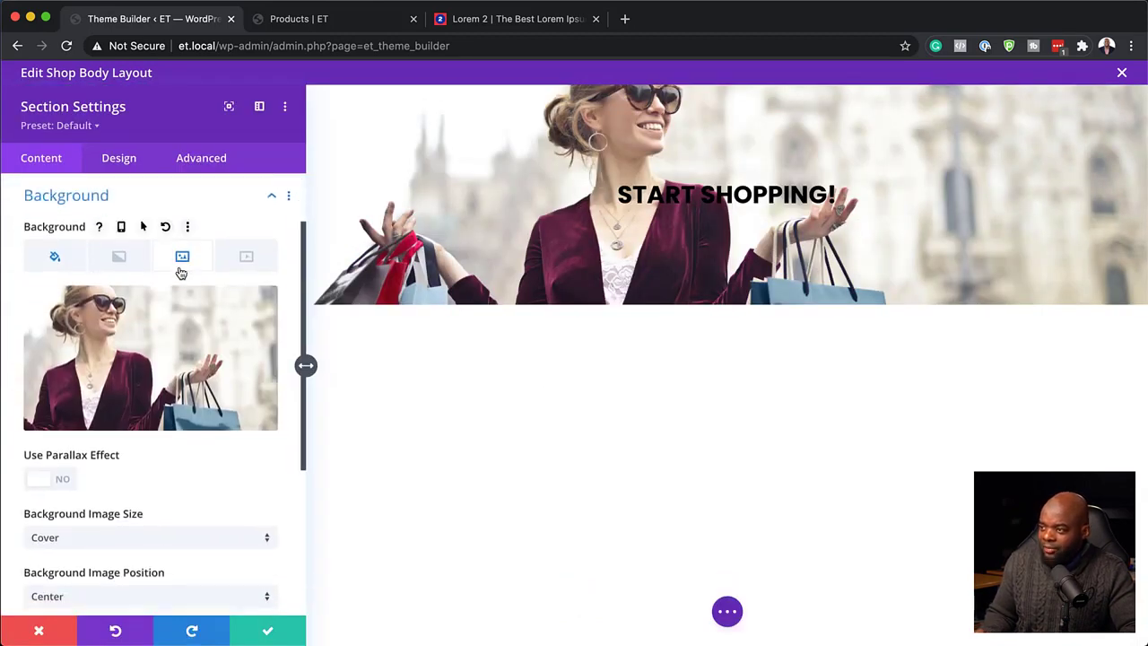
{"action": "scroll", "coordinate": [153, 511], "scroll_direction": "down", "scroll_amount": 5}
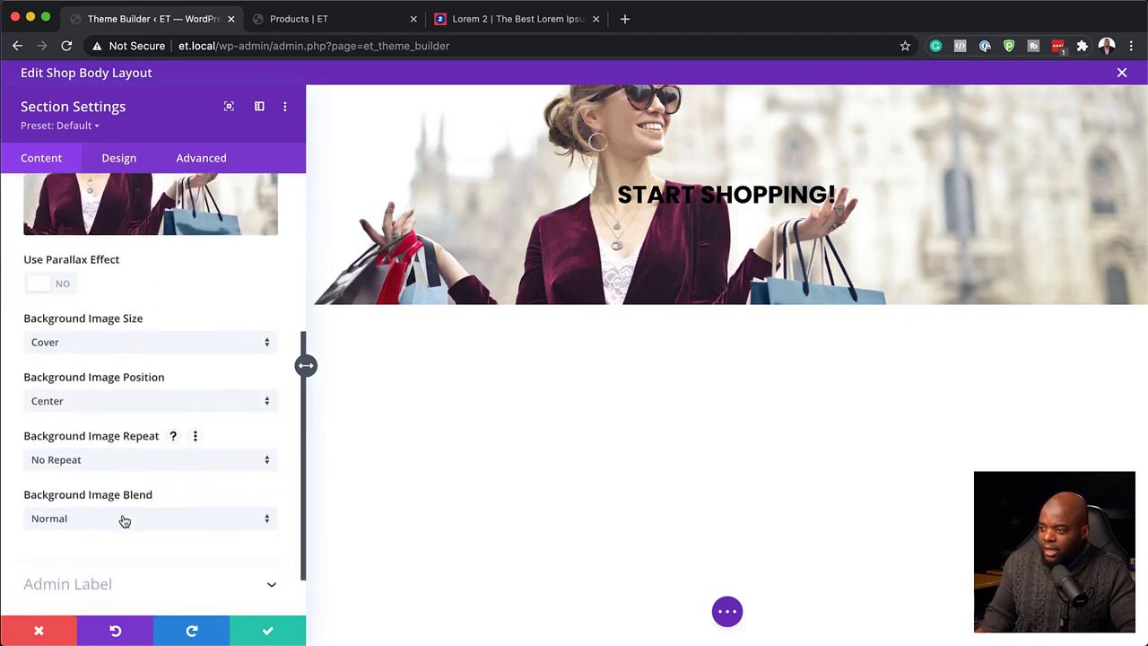
{"action": "left_click", "coordinate": [117, 522]}
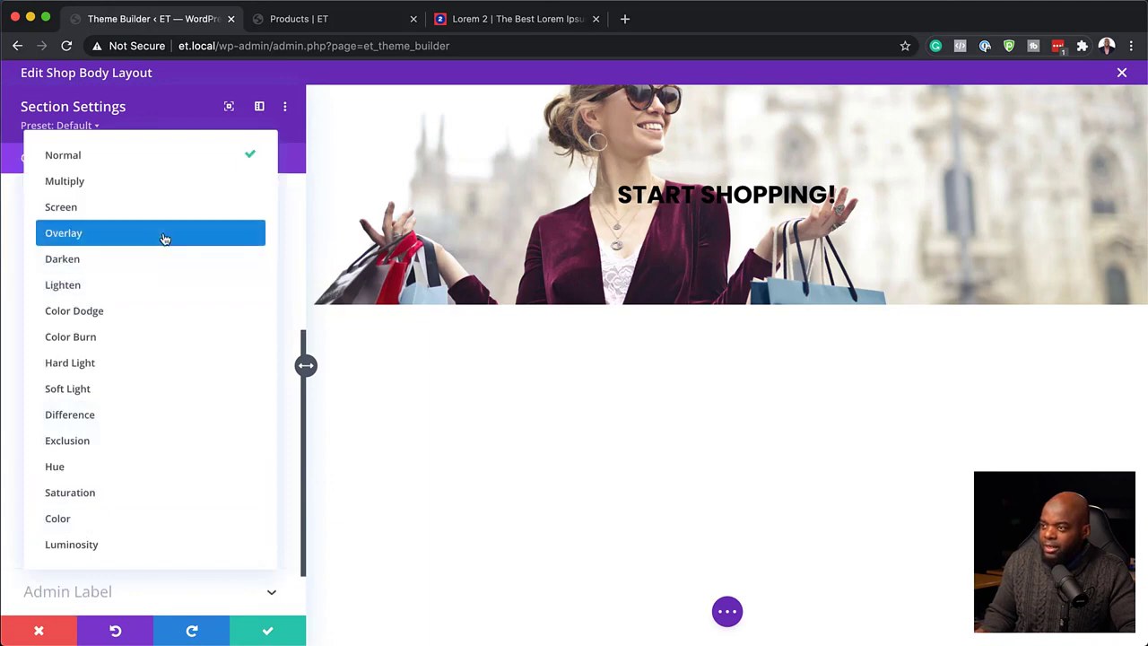
{"action": "left_click", "coordinate": [139, 212]}
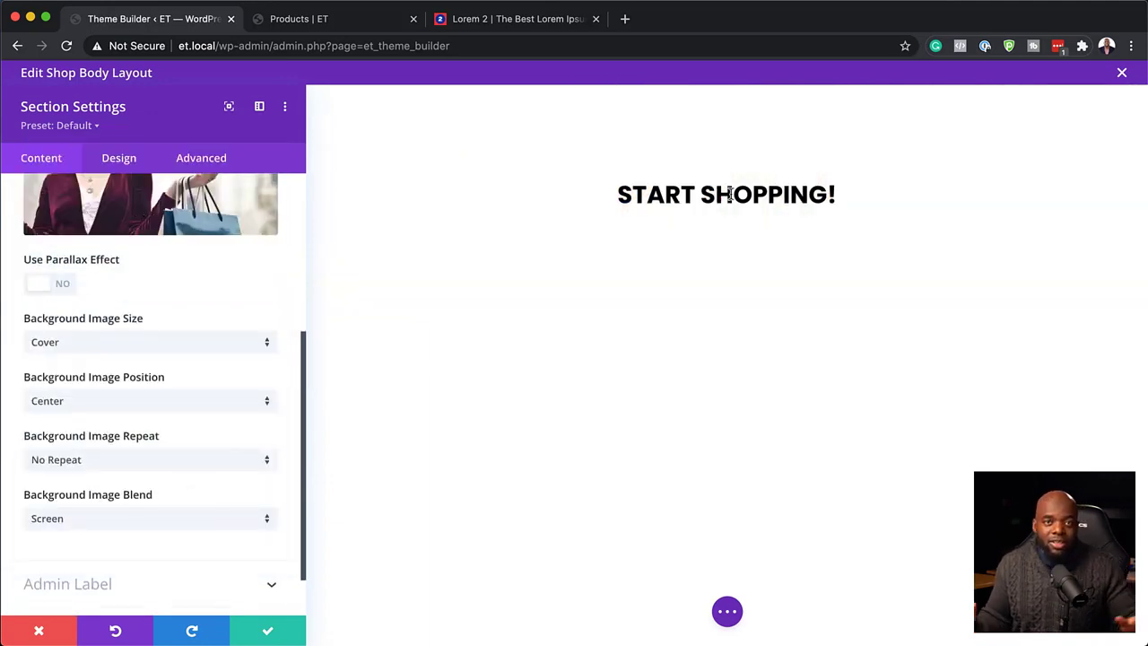
{"action": "scroll", "coordinate": [143, 361], "scroll_direction": "up", "scroll_amount": 4}
{"action": "scroll", "coordinate": [144, 360], "scroll_direction": "up", "scroll_amount": 2}
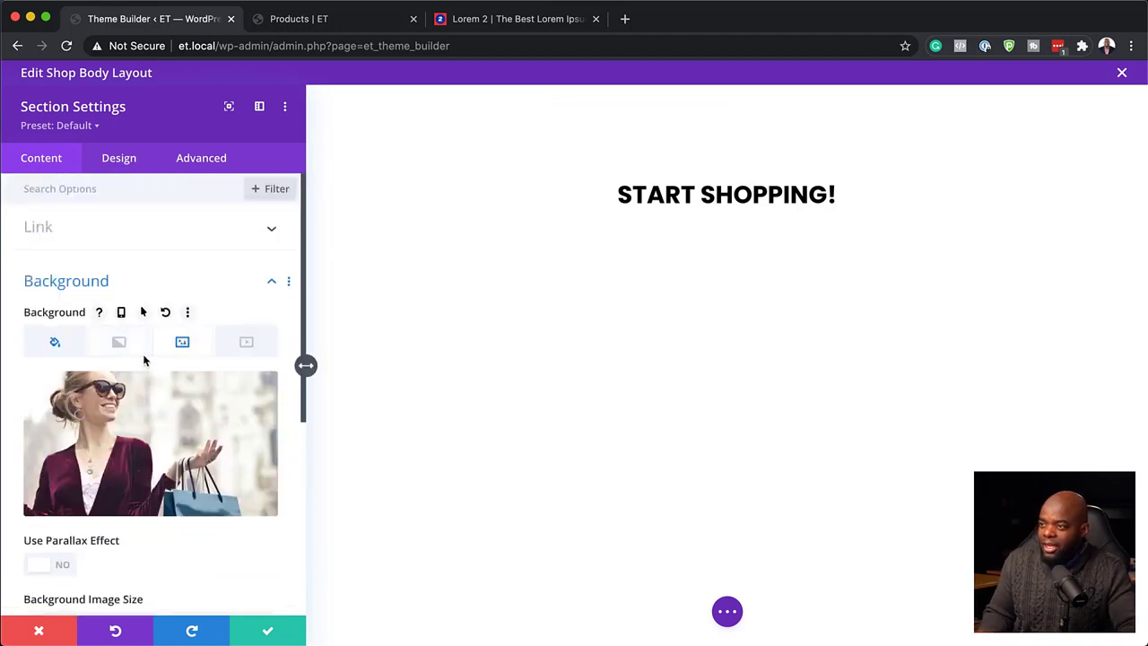
- Set the header section's background color to semi-transparent white, rgba(255,255,255,0.58), and save the section settings
{"action": "left_click", "coordinate": [55, 342]}
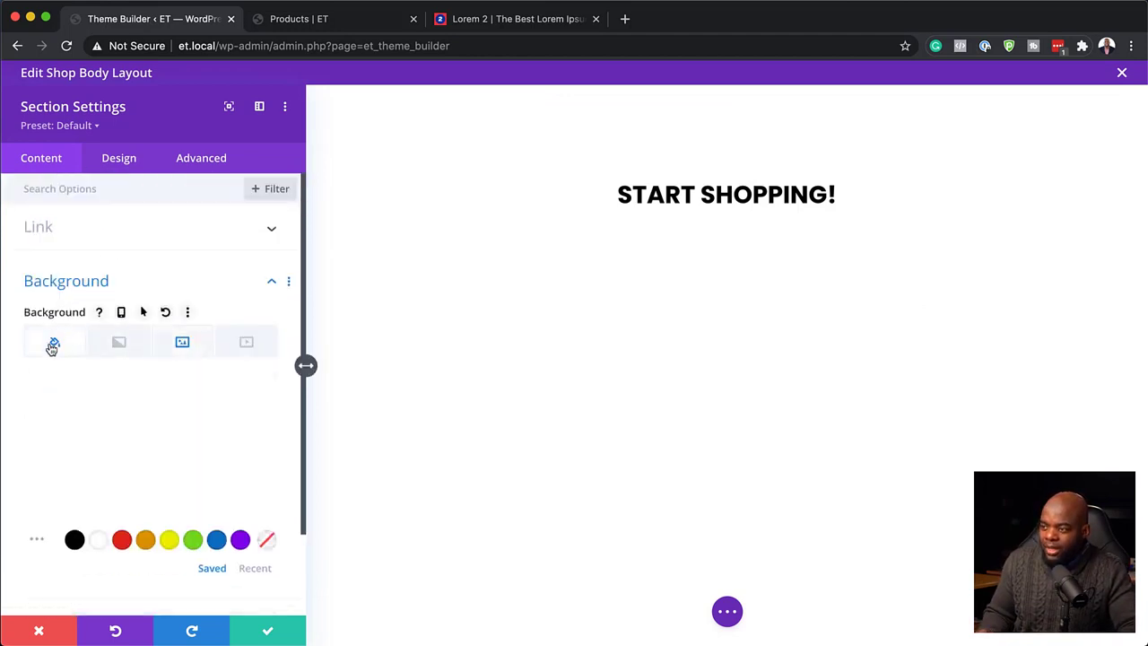
{"action": "left_click", "coordinate": [131, 425]}
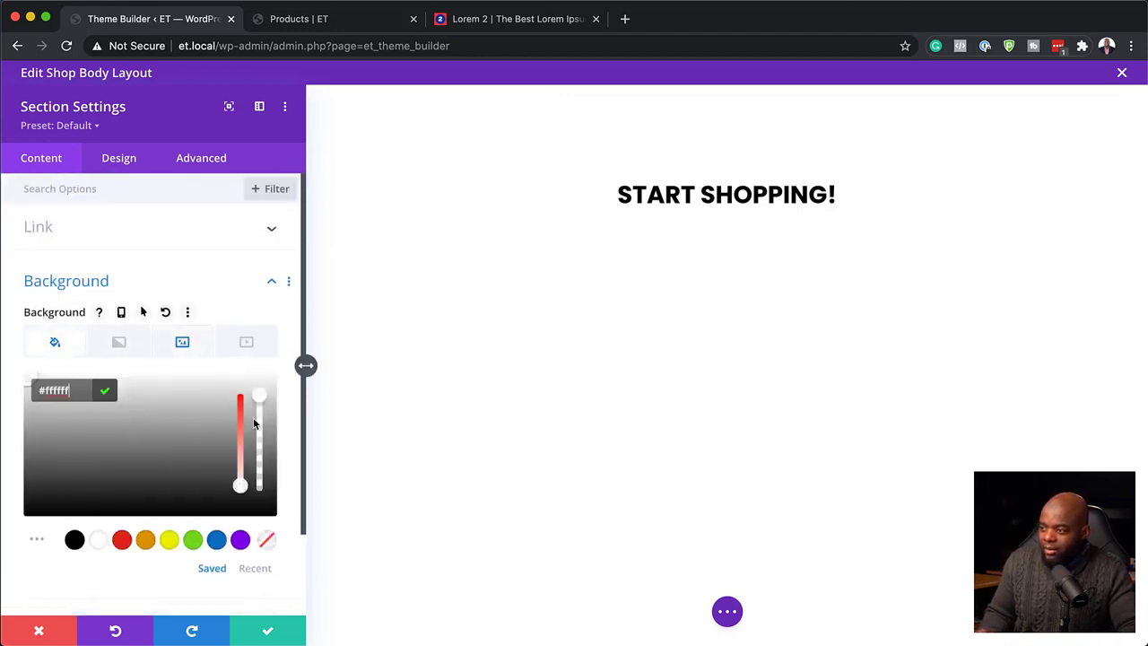
{"action": "left_click_drag", "start_coordinate": [260, 409], "coordinate": [264, 450]}
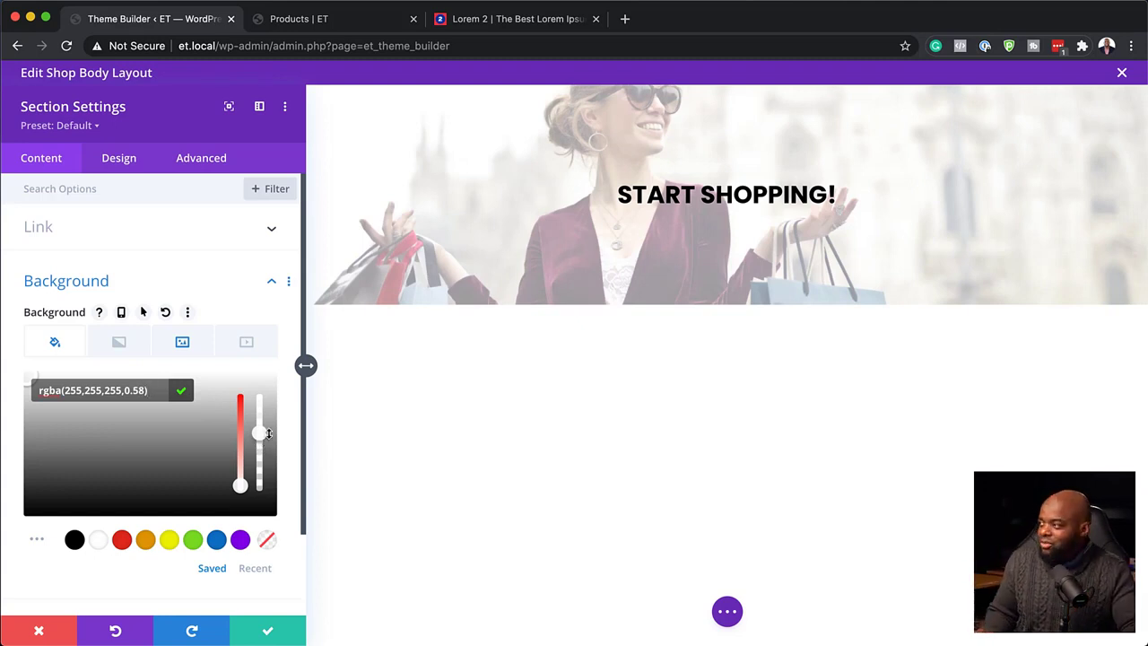
{"action": "left_click", "coordinate": [270, 632]}
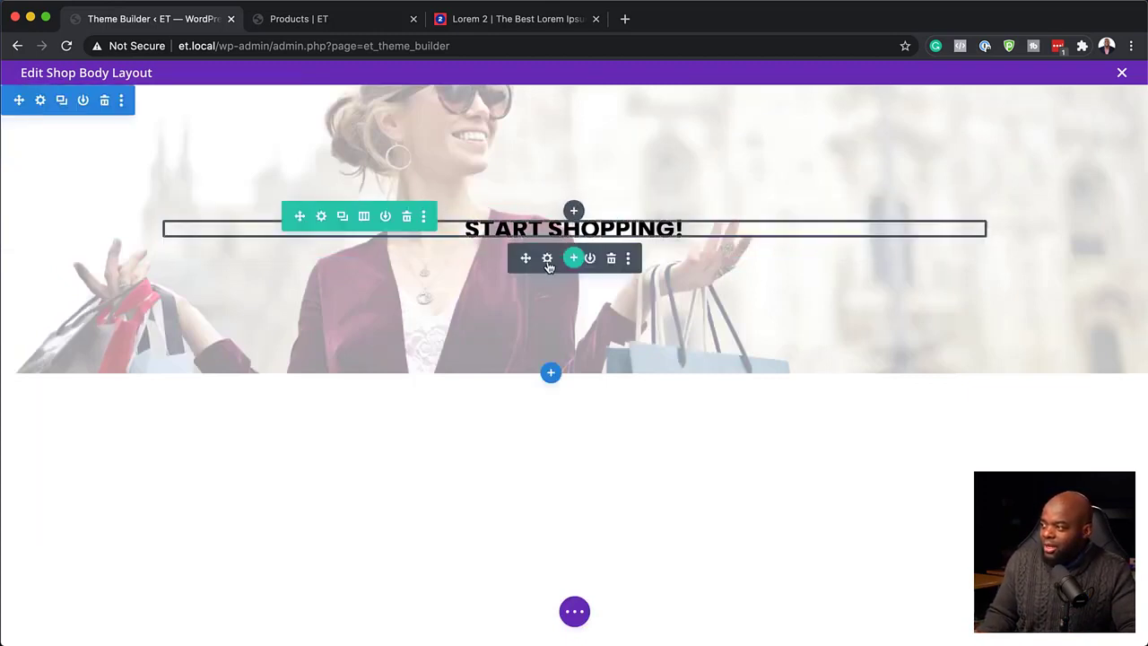
- Try red (#e02b20) as the "Start Shopping!" text color, restore black (#000000) and save the module
{"action": "left_click", "coordinate": [548, 265]}
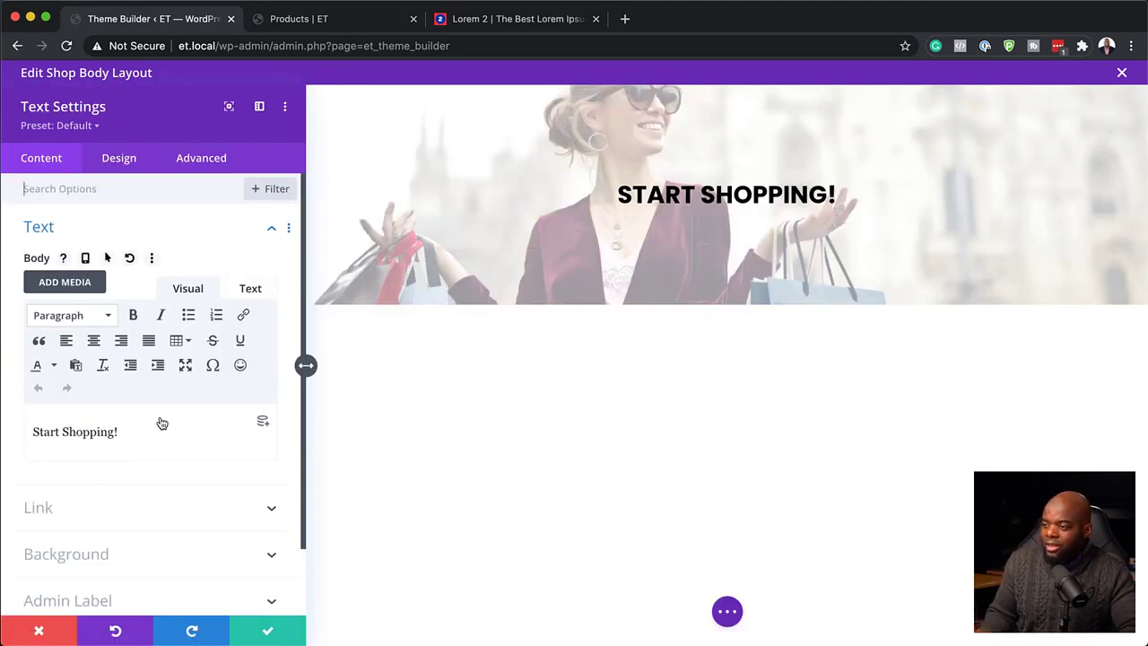
{"action": "left_click", "coordinate": [119, 161]}
{"action": "left_click", "coordinate": [64, 230]}
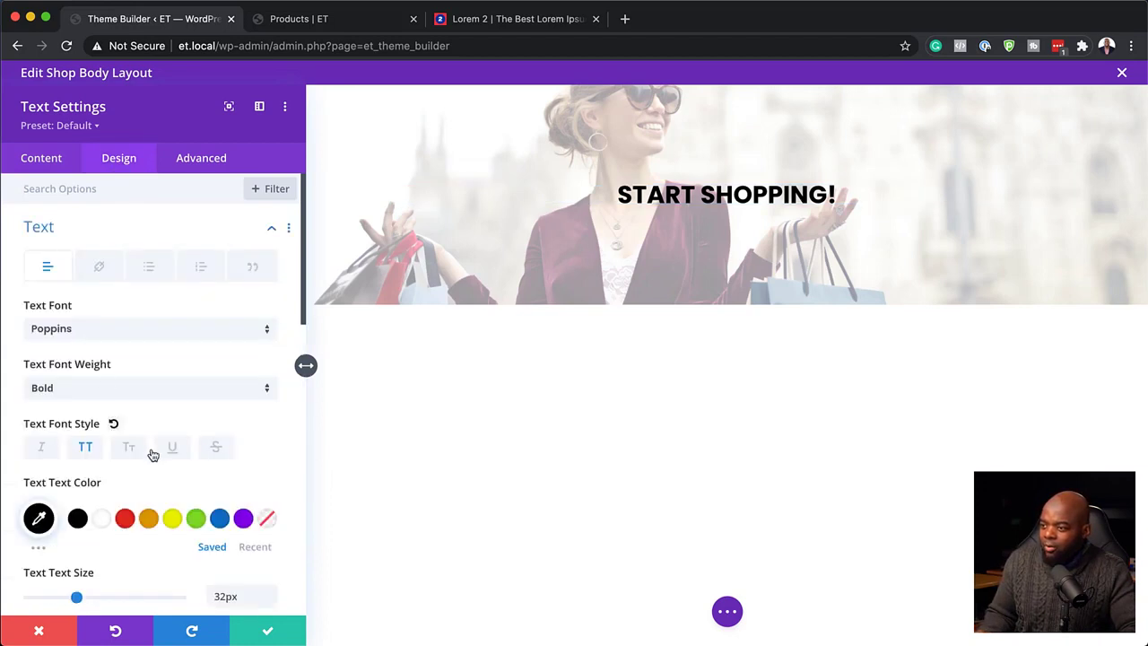
{"action": "scroll", "coordinate": [157, 461], "scroll_direction": "down", "scroll_amount": 1}
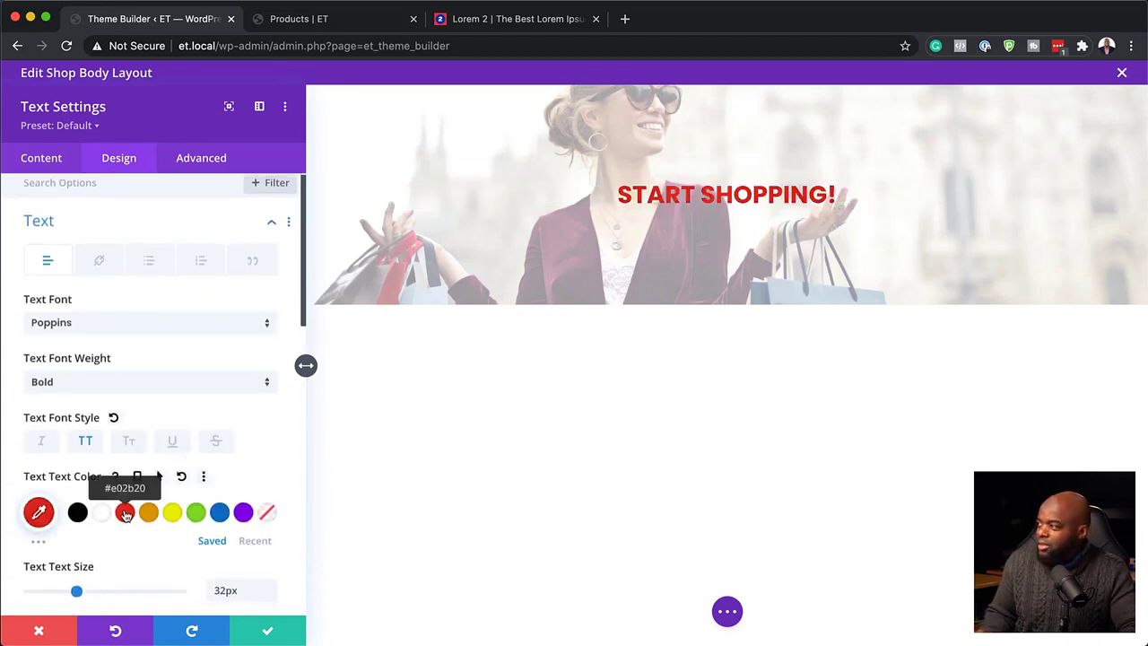
{"action": "left_click", "coordinate": [41, 515]}
{"action": "left_click", "coordinate": [105, 515]}
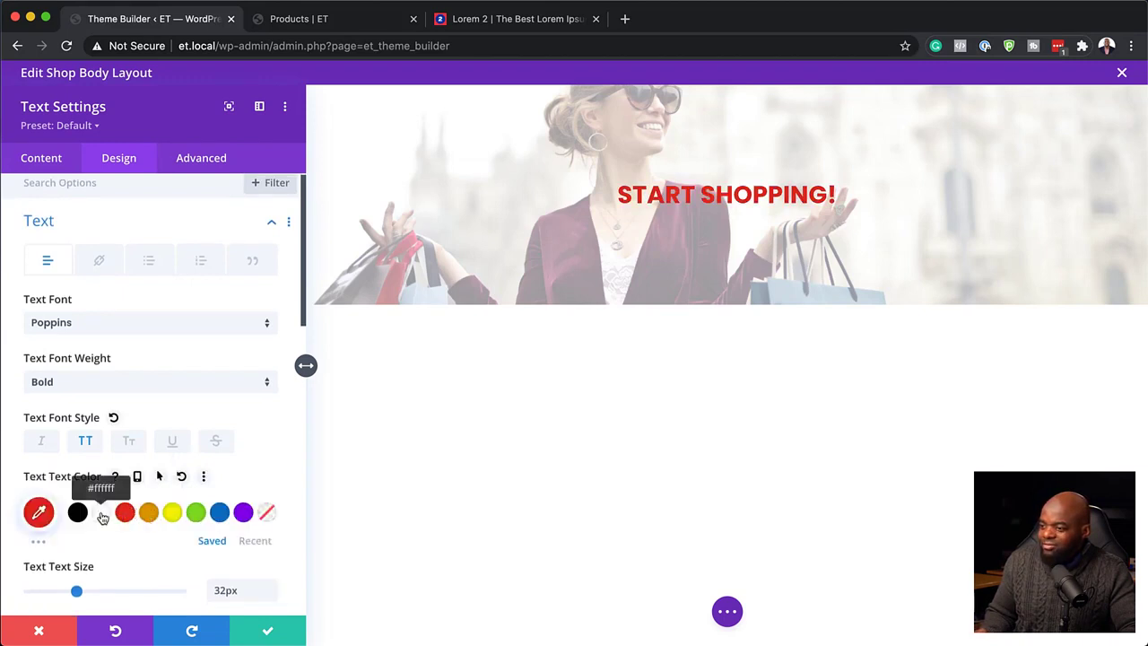
{"action": "left_click", "coordinate": [39, 513]}
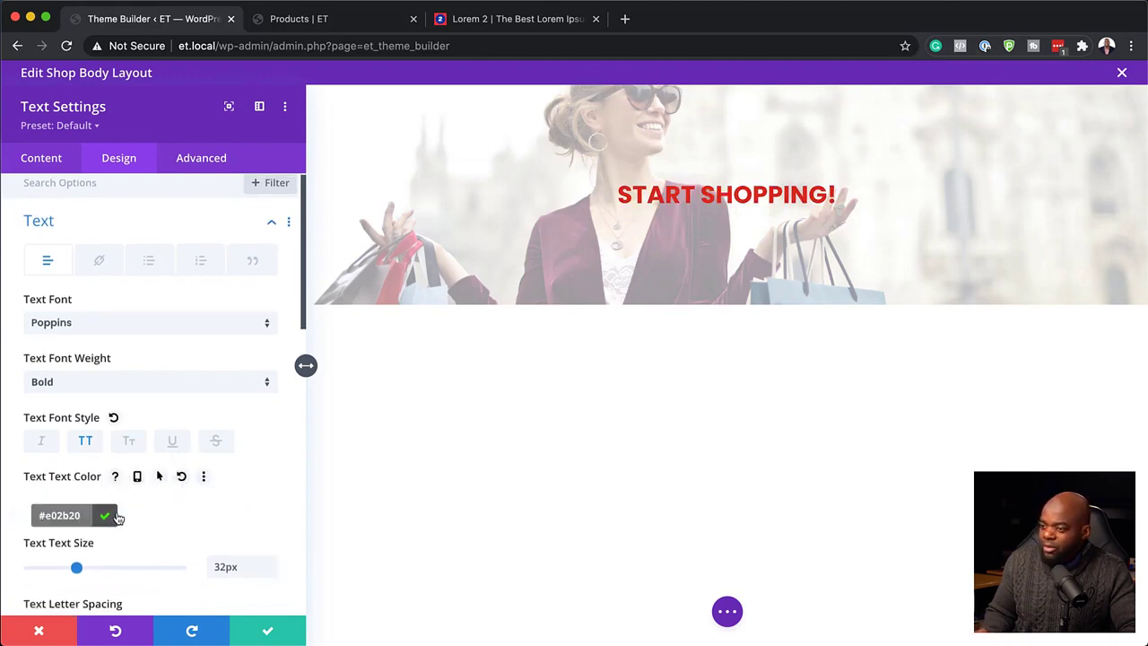
{"action": "left_click", "coordinate": [144, 520]}
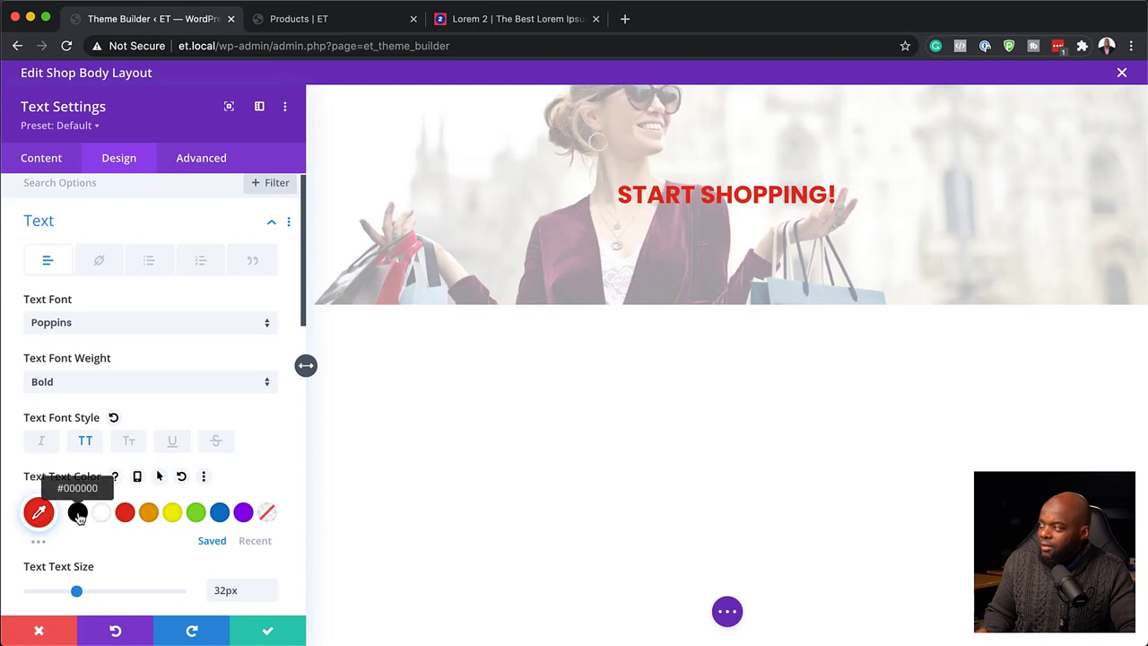
{"action": "left_click", "coordinate": [77, 512]}
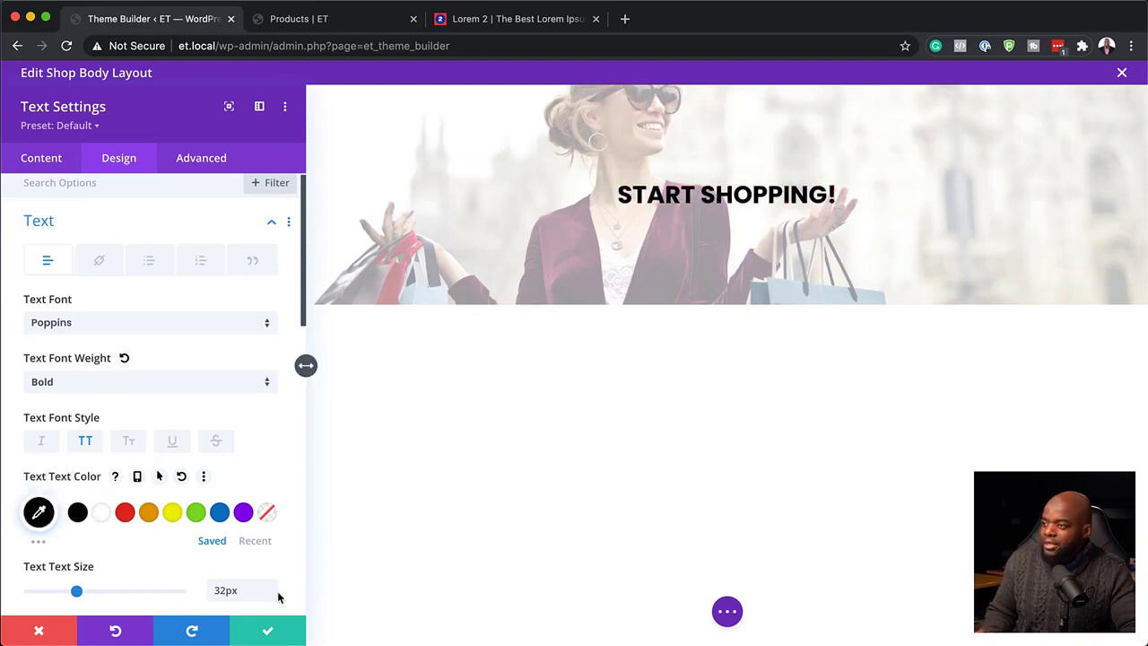
{"action": "left_click", "coordinate": [267, 633]}
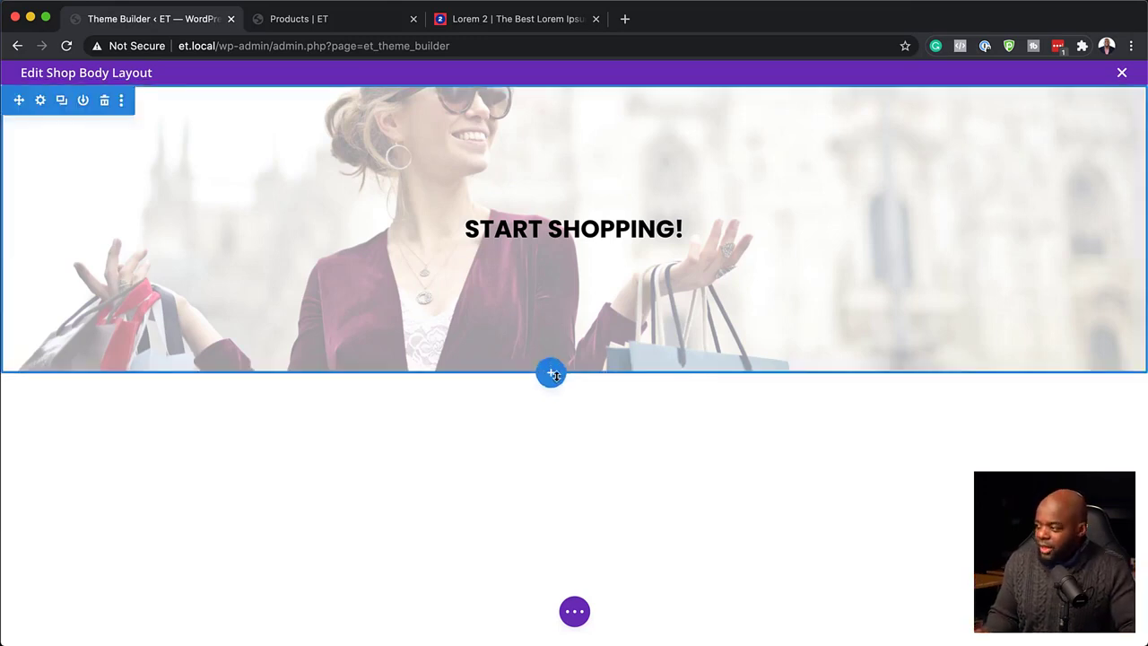
- Insert a regular section with a one-column row below the header and add a Search module to it
{"action": "left_click", "coordinate": [550, 374]}
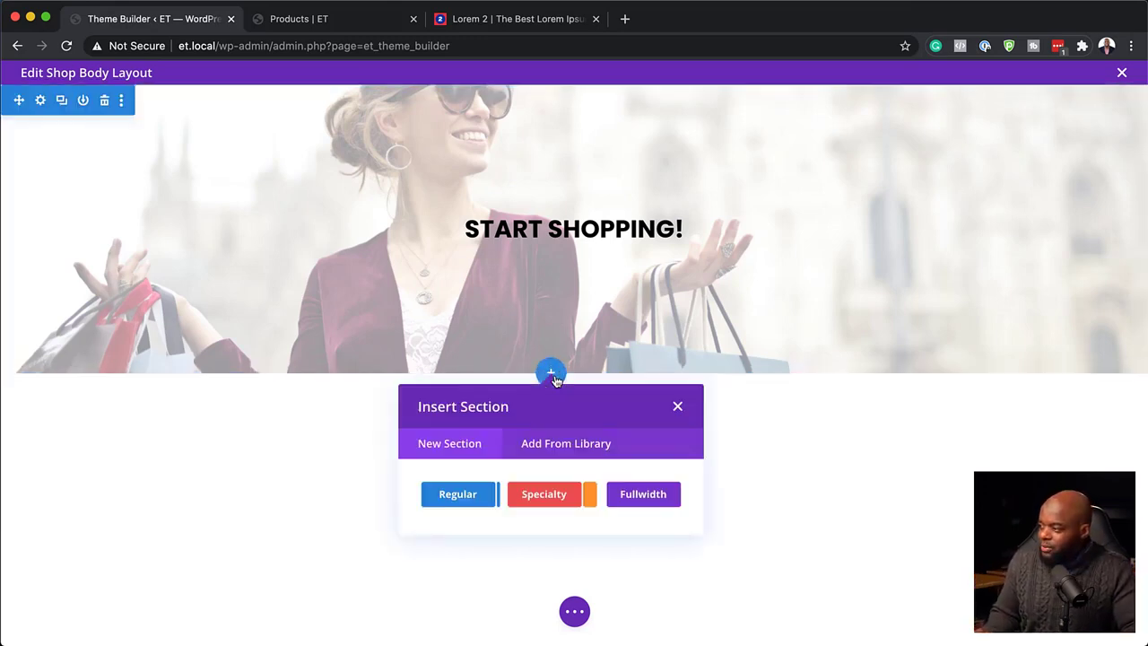
{"action": "left_click", "coordinate": [460, 494]}
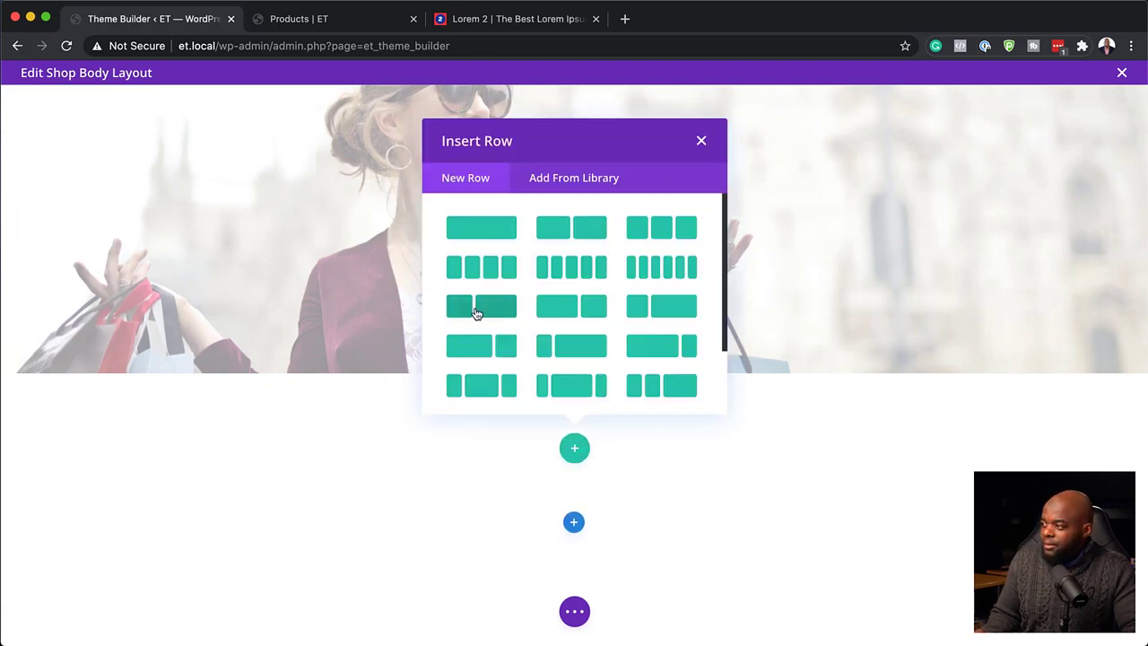
{"action": "left_click", "coordinate": [500, 238]}
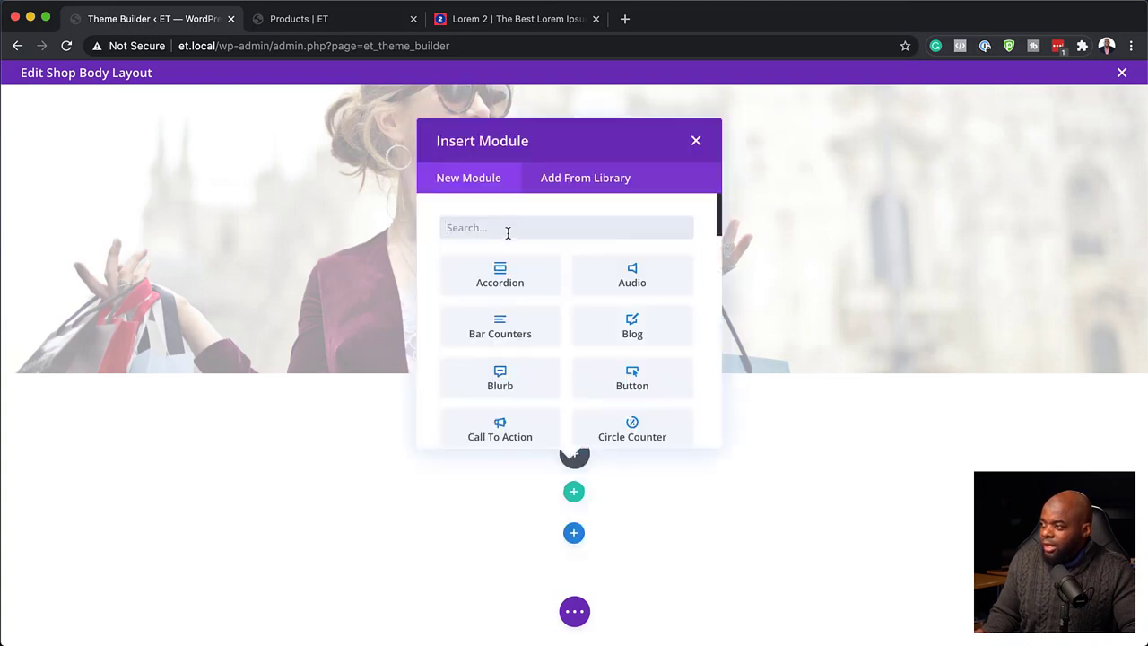
{"action": "type", "text": "sea"}
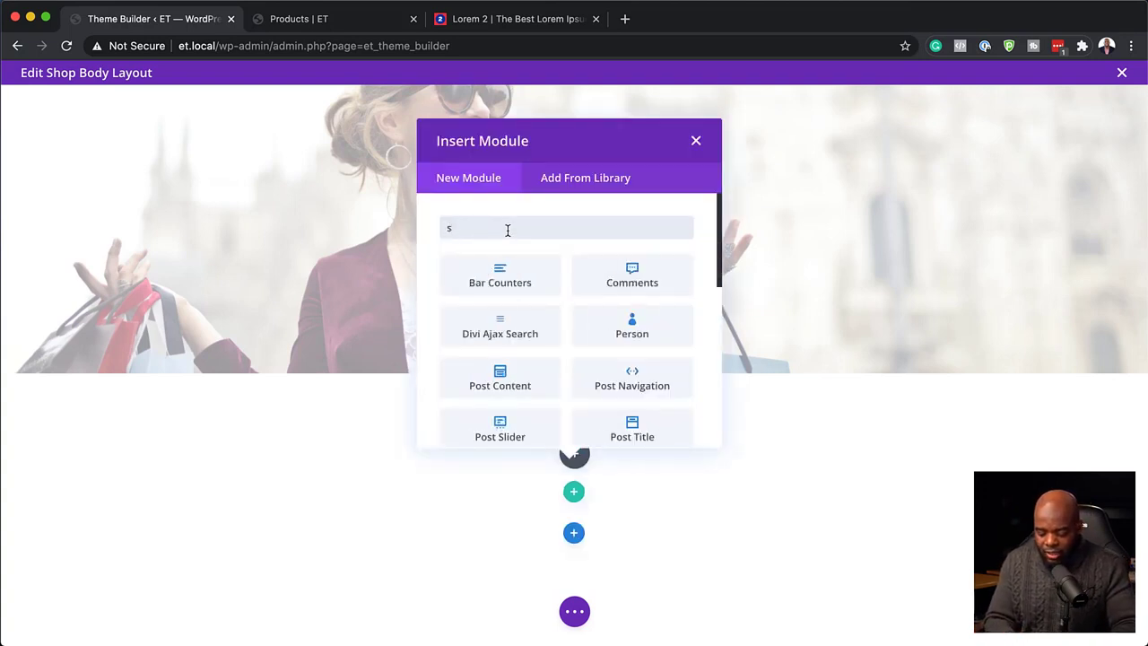
{"action": "left_click", "coordinate": [668, 286]}
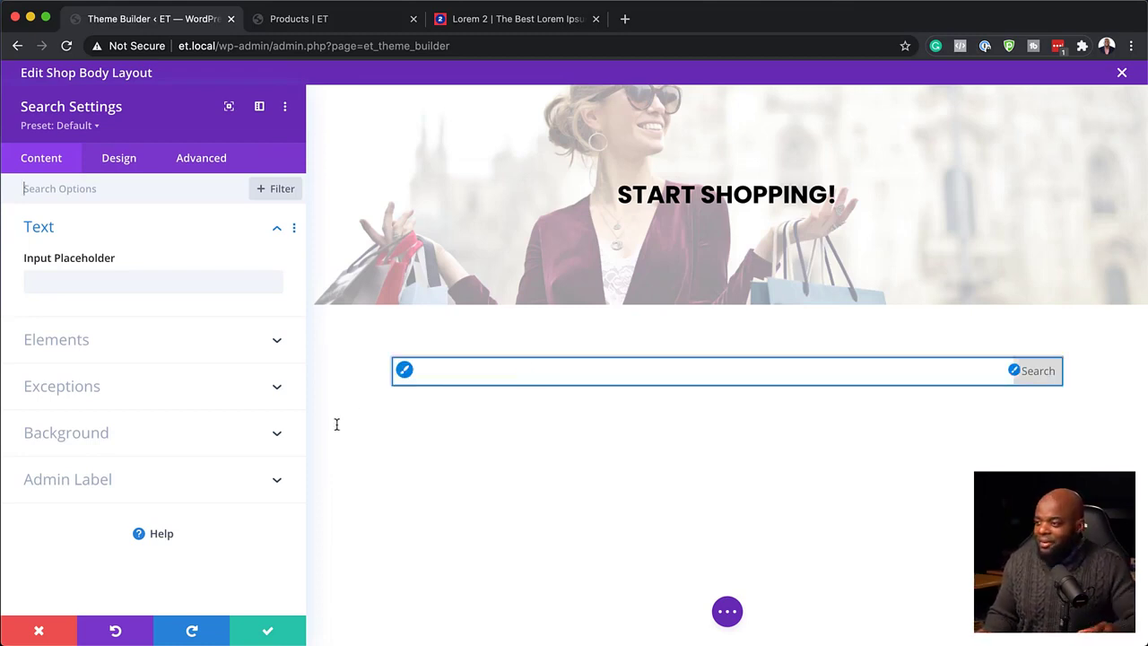
{"action": "left_click", "coordinate": [266, 635]}
- Add a Sidebar module with the default Sidebar widget area to the narrow column of the two-column row and save it
{"action": "scroll", "coordinate": [307, 487], "scroll_direction": "down", "scroll_amount": 3}
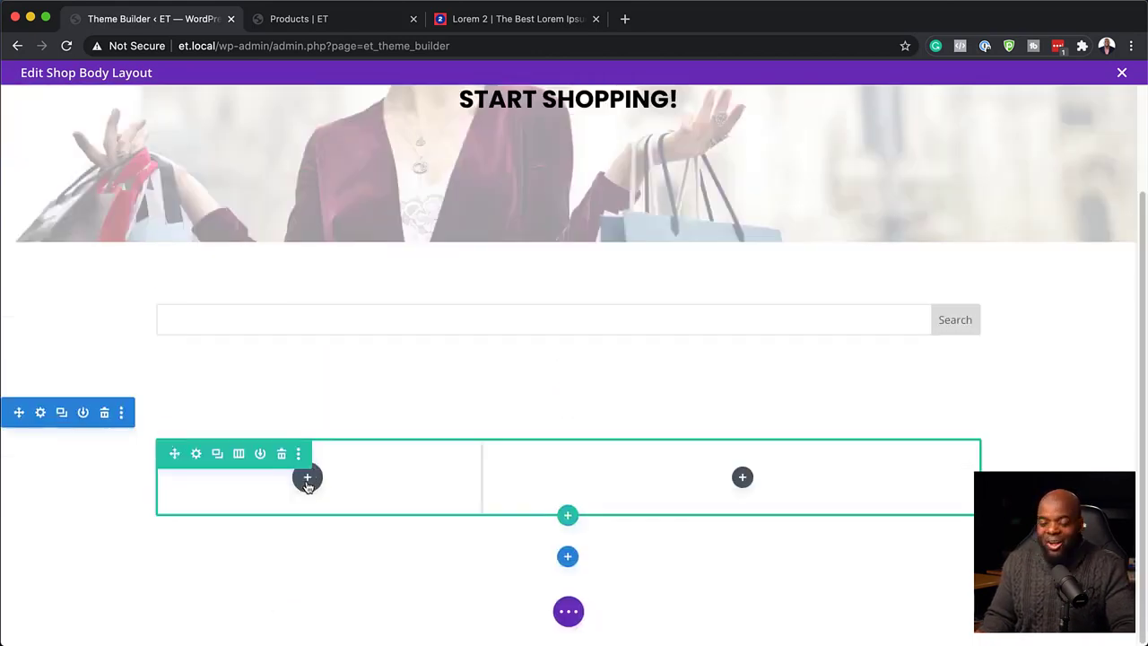
{"action": "left_click", "coordinate": [307, 478]}
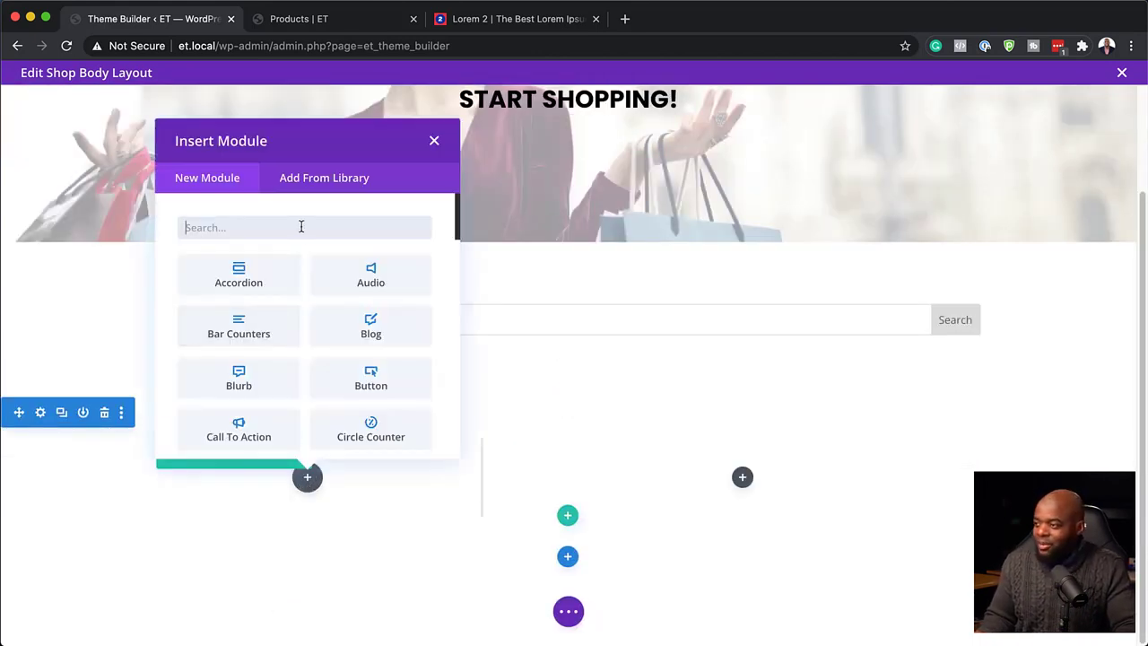
{"action": "type", "text": "si"}
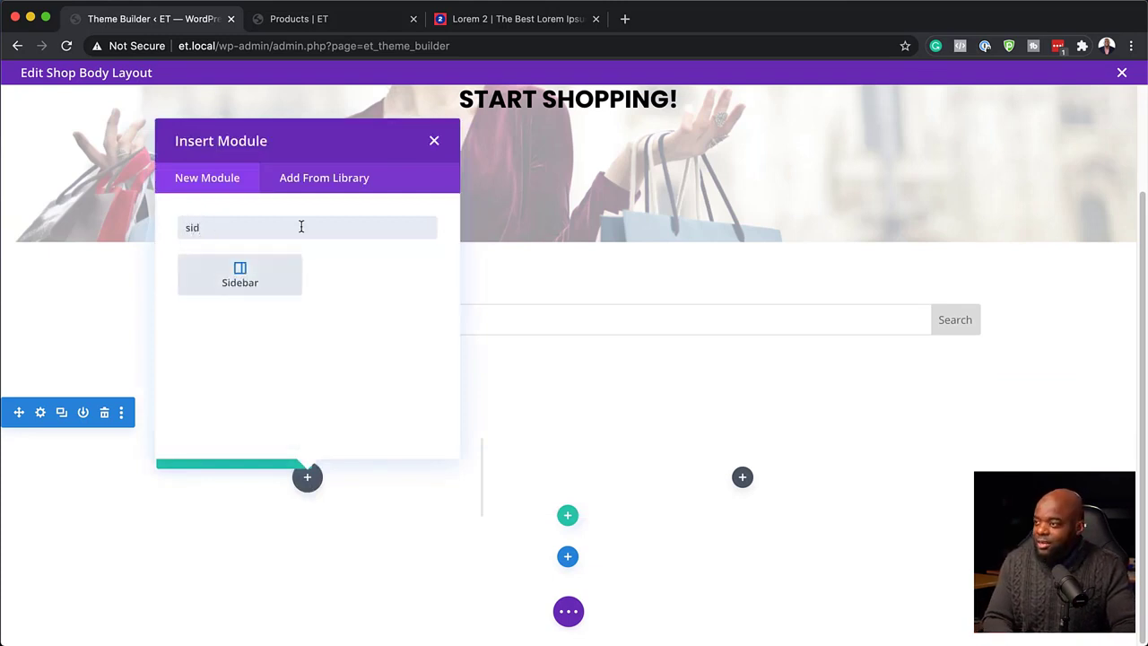
{"action": "type", "text": "d"}
{"action": "left_click", "coordinate": [249, 275]}
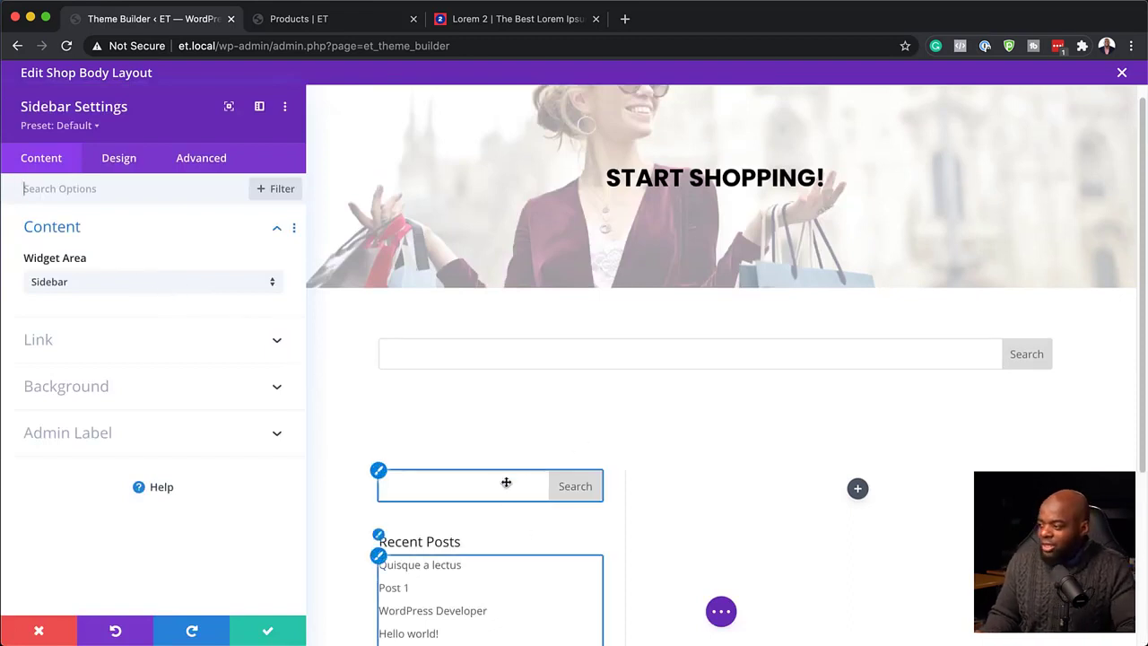
{"action": "left_click", "coordinate": [262, 633]}
- Add a Shop module to the wide column beside the sidebar, set its product count to 8 and save it
{"action": "scroll", "coordinate": [703, 418], "scroll_direction": "down", "scroll_amount": 4}
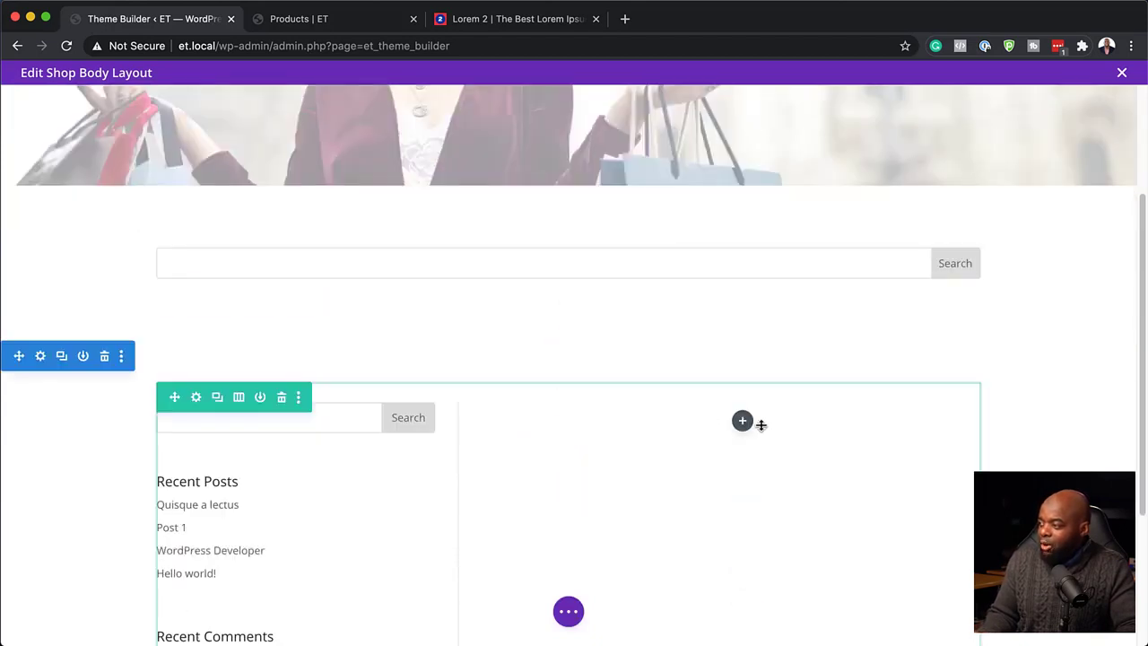
{"action": "left_click", "coordinate": [743, 420]}
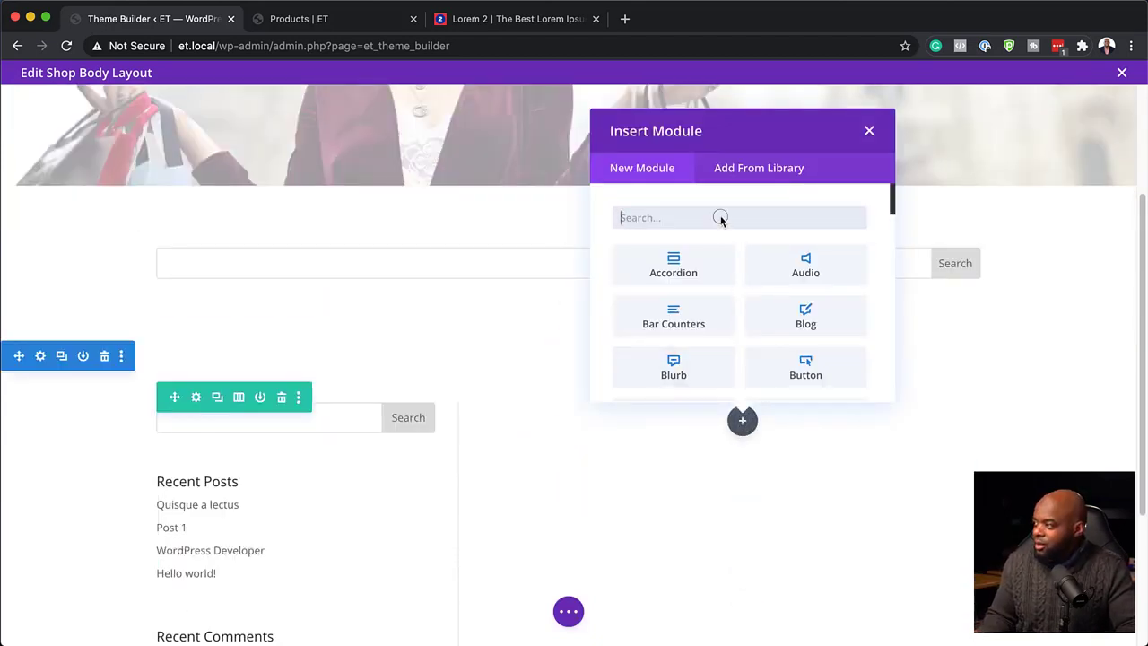
{"action": "type", "text": "sh"}
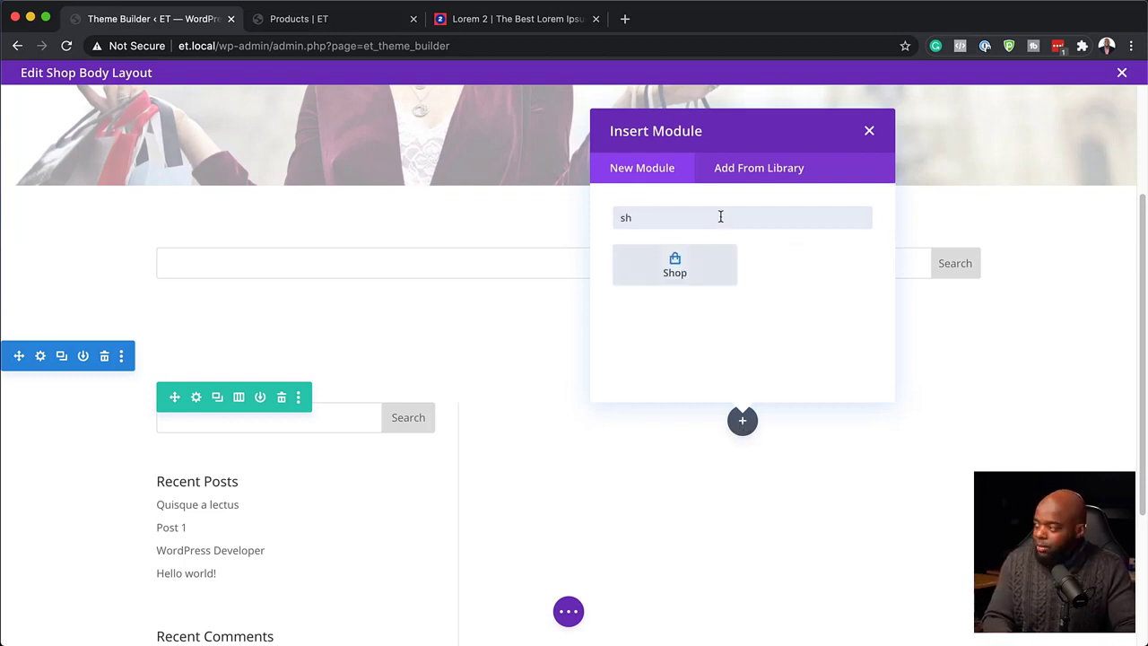
{"action": "left_click", "coordinate": [710, 278]}
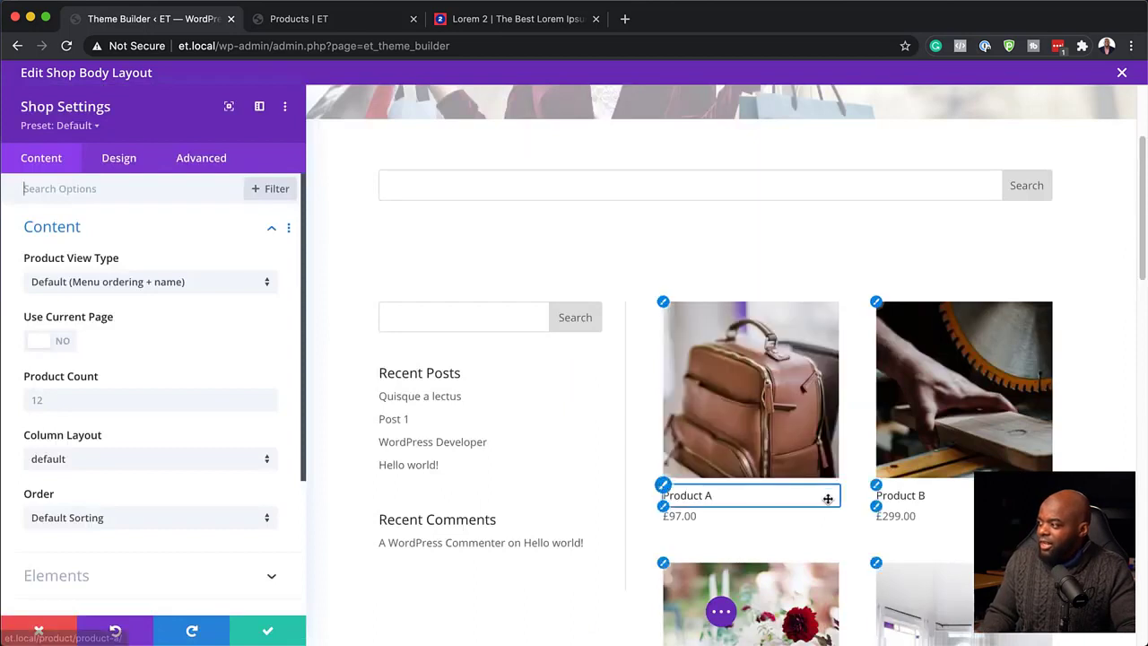
{"action": "scroll", "coordinate": [825, 498], "scroll_direction": "down", "scroll_amount": 3}
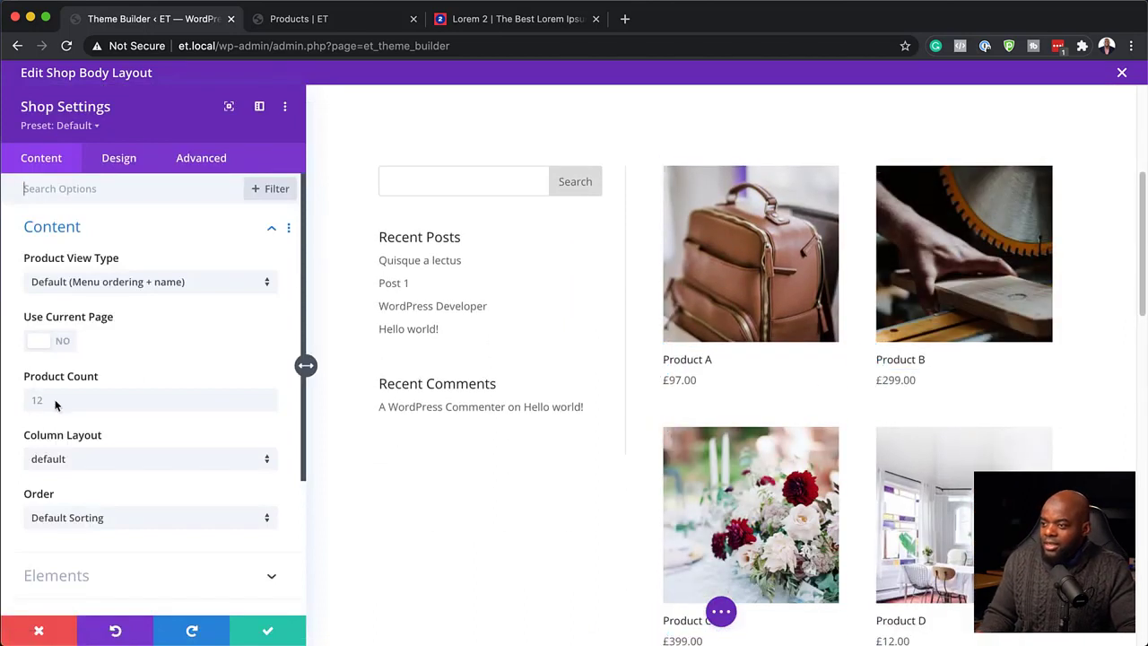
{"action": "left_click", "coordinate": [55, 400]}
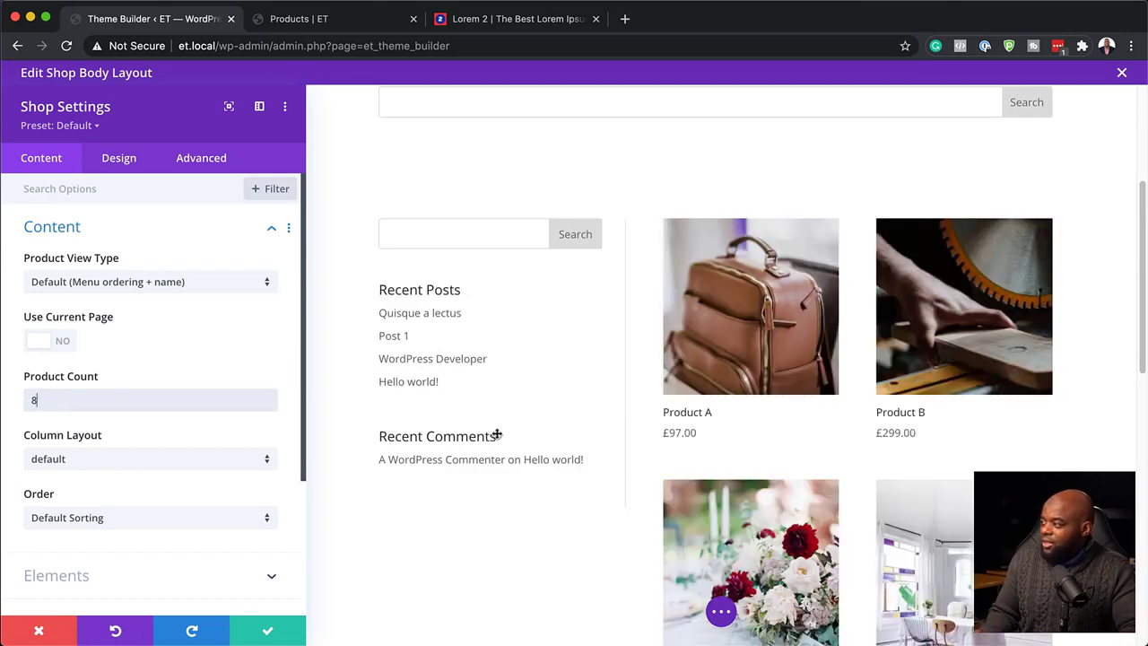
{"action": "left_click", "coordinate": [272, 637]}
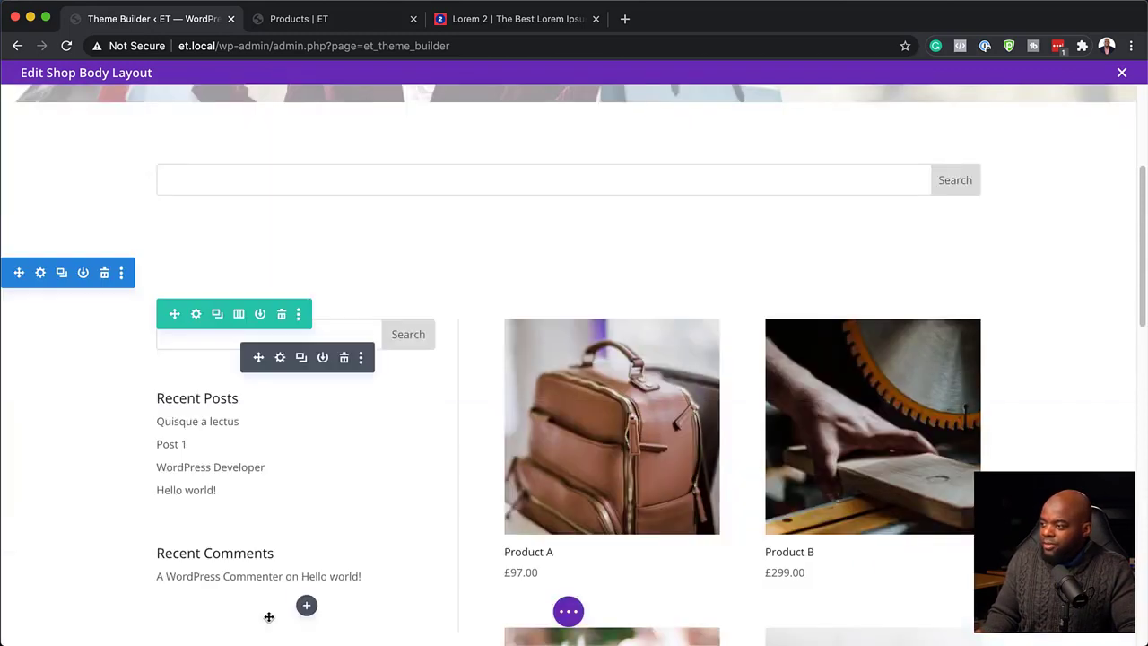
- Change the sidebar and shop row's column layout to one-quarter and three-quarters, and review the product grid
{"action": "scroll", "coordinate": [495, 387], "scroll_direction": "down", "scroll_amount": 2}
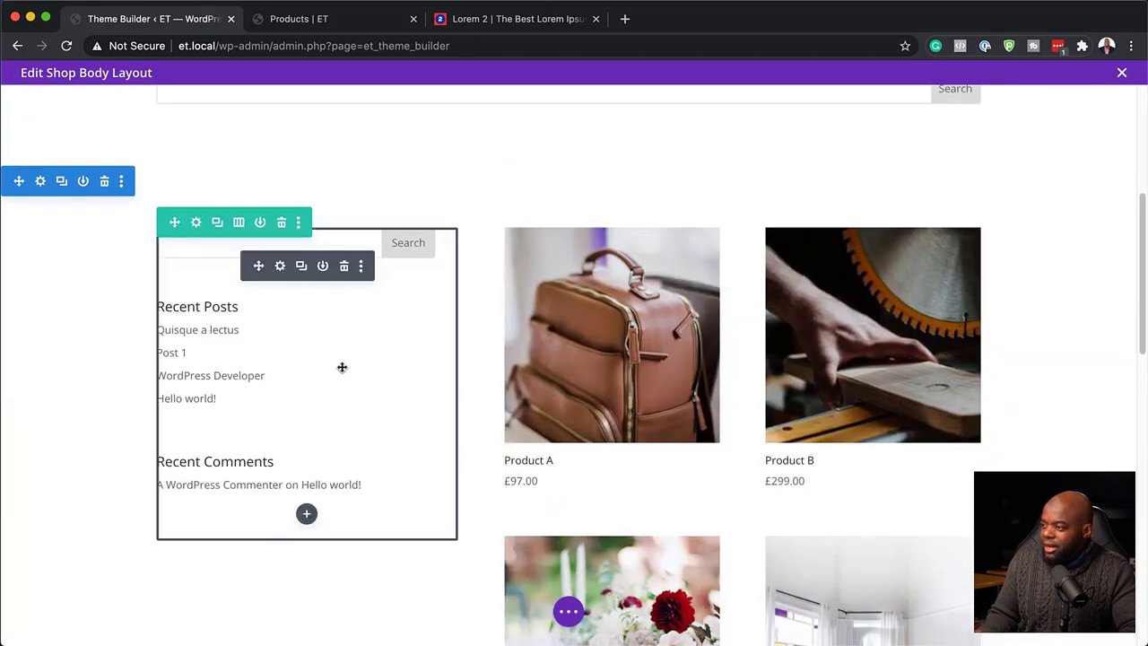
{"action": "left_click", "coordinate": [238, 224]}
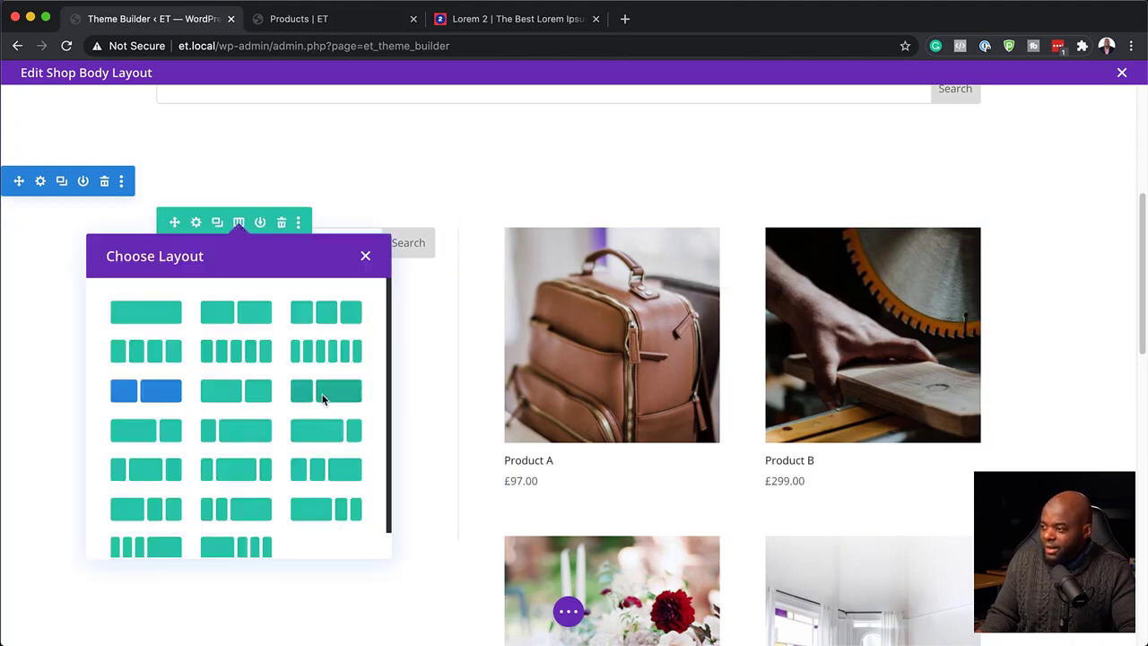
{"action": "left_click", "coordinate": [232, 438]}
{"action": "scroll", "coordinate": [323, 420], "scroll_direction": "down", "scroll_amount": 3}
{"action": "scroll", "coordinate": [325, 421], "scroll_direction": "down", "scroll_amount": 10}
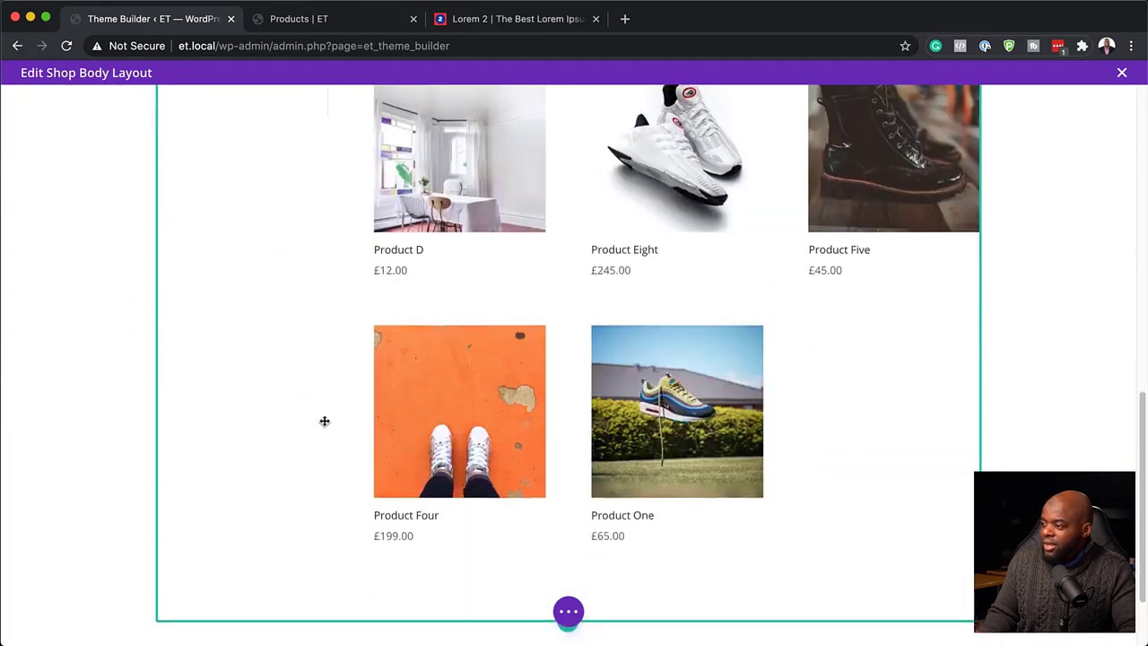
{"action": "scroll", "coordinate": [325, 420], "scroll_direction": "up", "scroll_amount": 9}
{"action": "scroll", "coordinate": [324, 421], "scroll_direction": "up", "scroll_amount": 2}
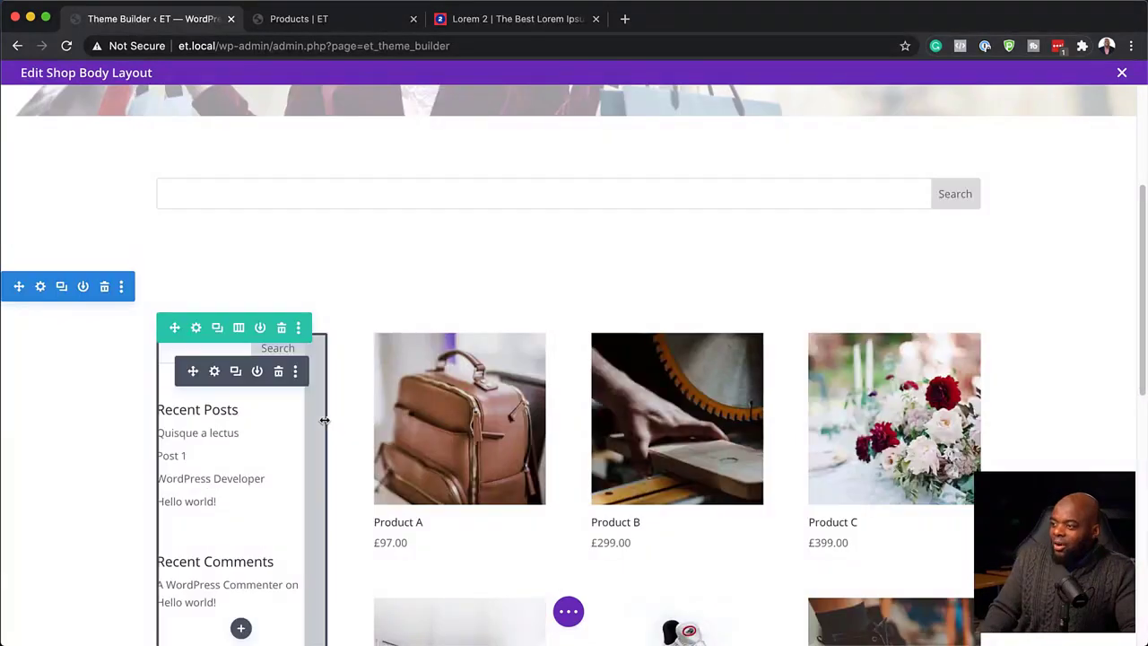
- Set the maximum width of the sidebar and shop row to 80%
{"action": "left_click", "coordinate": [197, 328]}
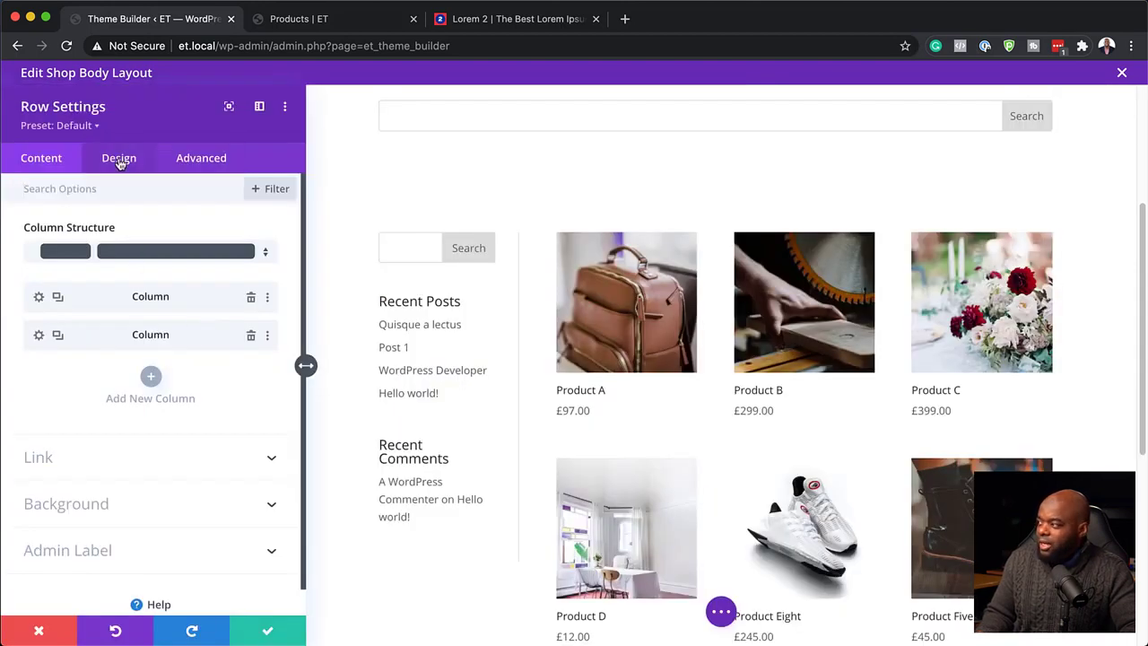
{"action": "left_click", "coordinate": [119, 159]}
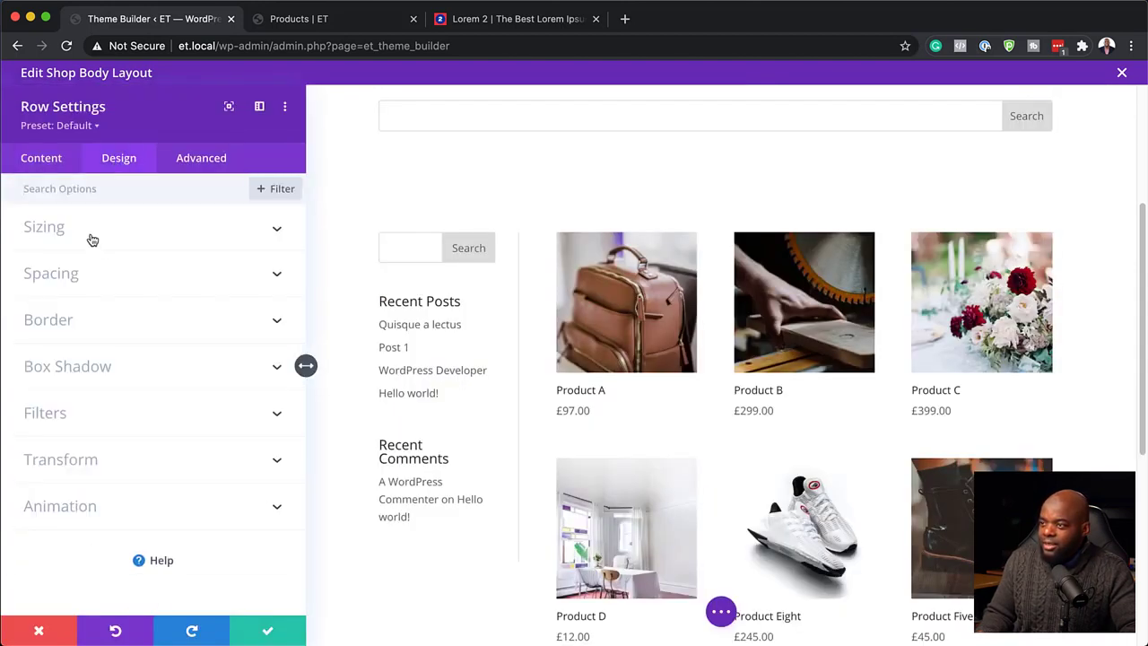
{"action": "left_click", "coordinate": [92, 239]}
{"action": "left_click", "coordinate": [229, 461]}
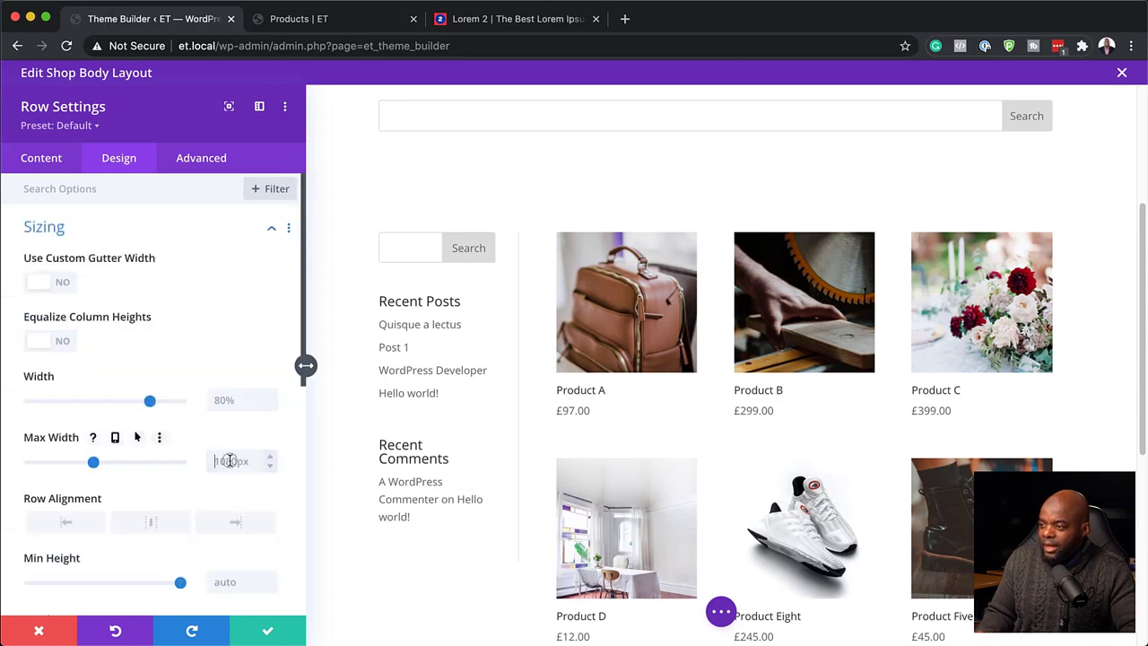
{"action": "type", "text": "805px"}
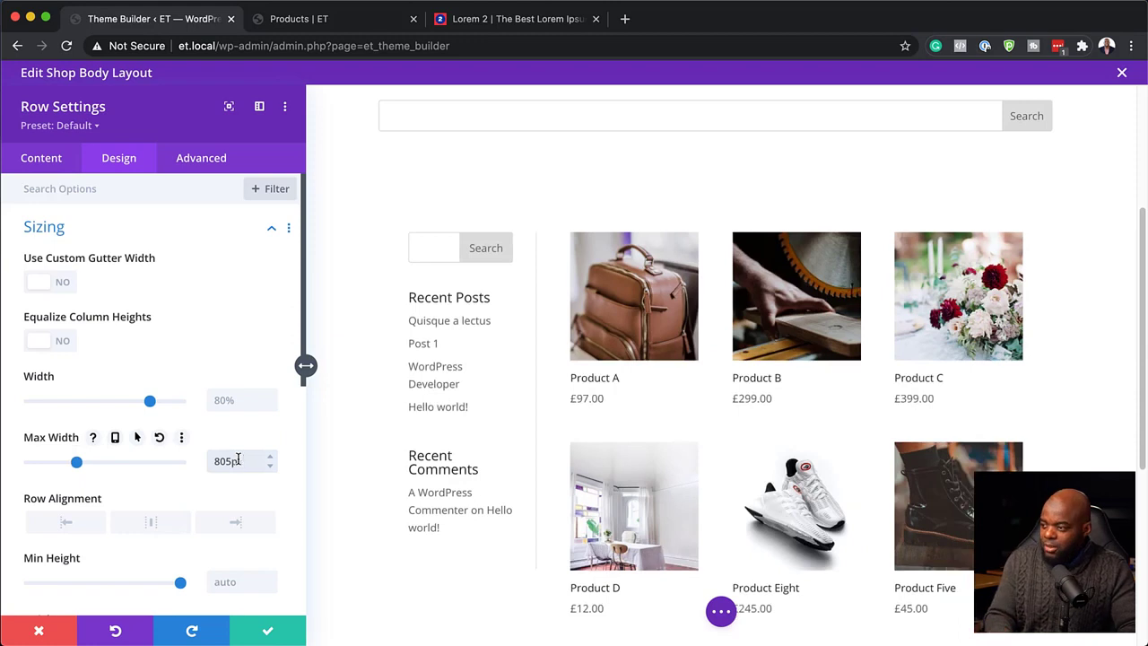
{"action": "key", "text": "BackSpace"}
{"action": "type", "text": "%"}
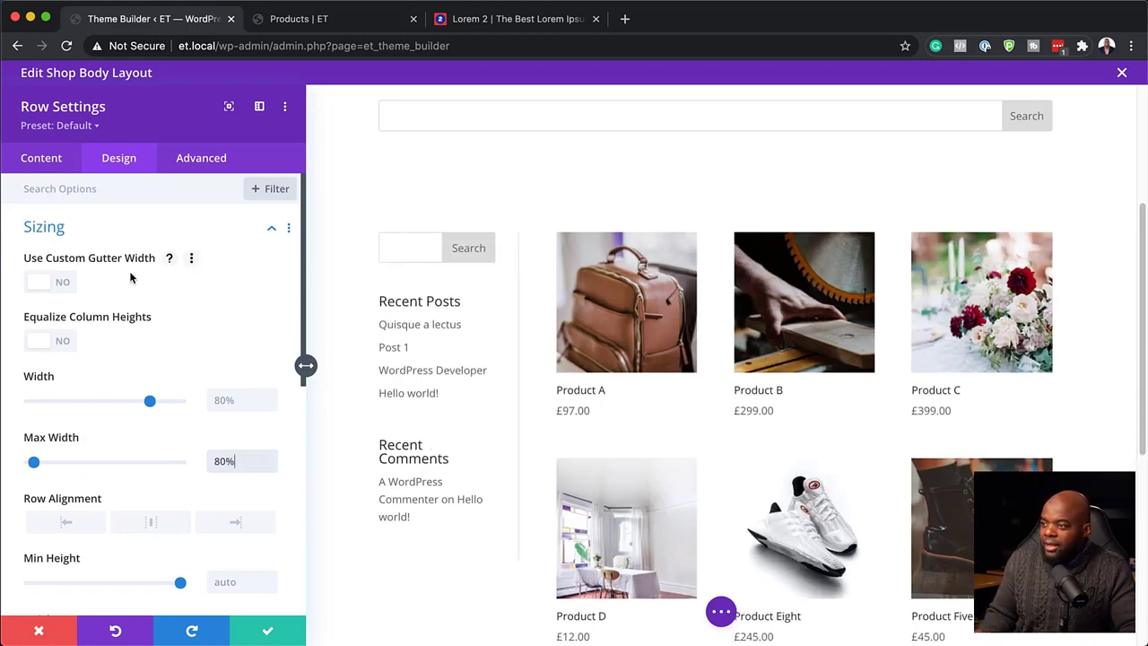
- Enable a custom gutter width of 2 for the sidebar and shop row, save it and review the page layout
{"action": "left_click", "coordinate": [62, 285]}
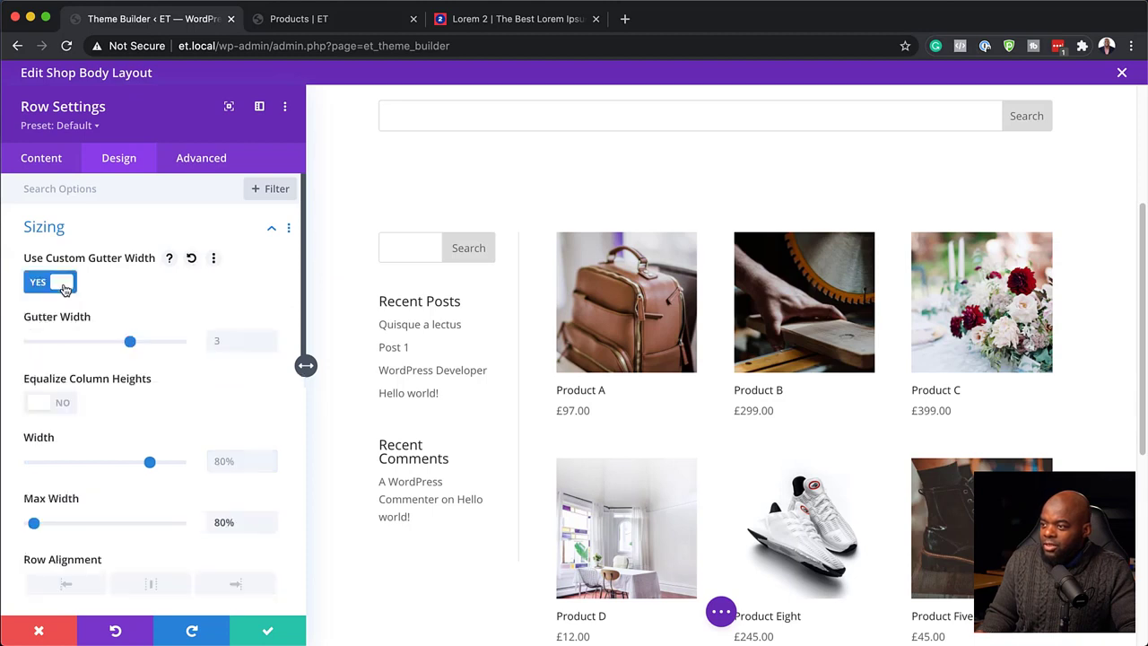
{"action": "left_click_drag", "start_coordinate": [131, 343], "coordinate": [92, 348]}
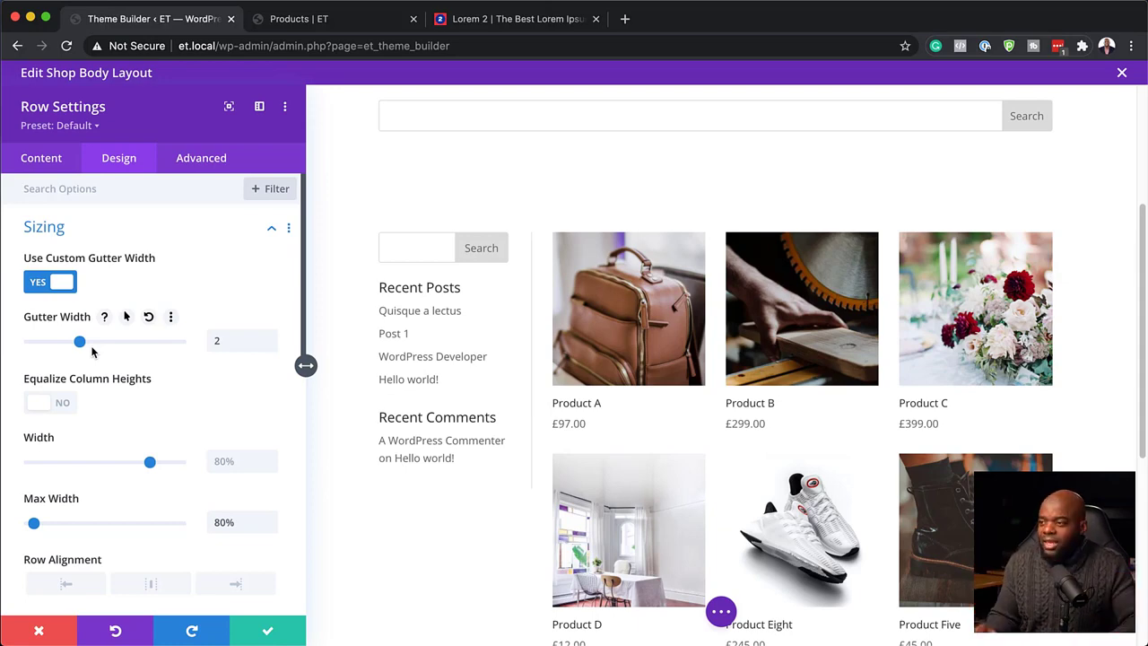
{"action": "left_click", "coordinate": [267, 631]}
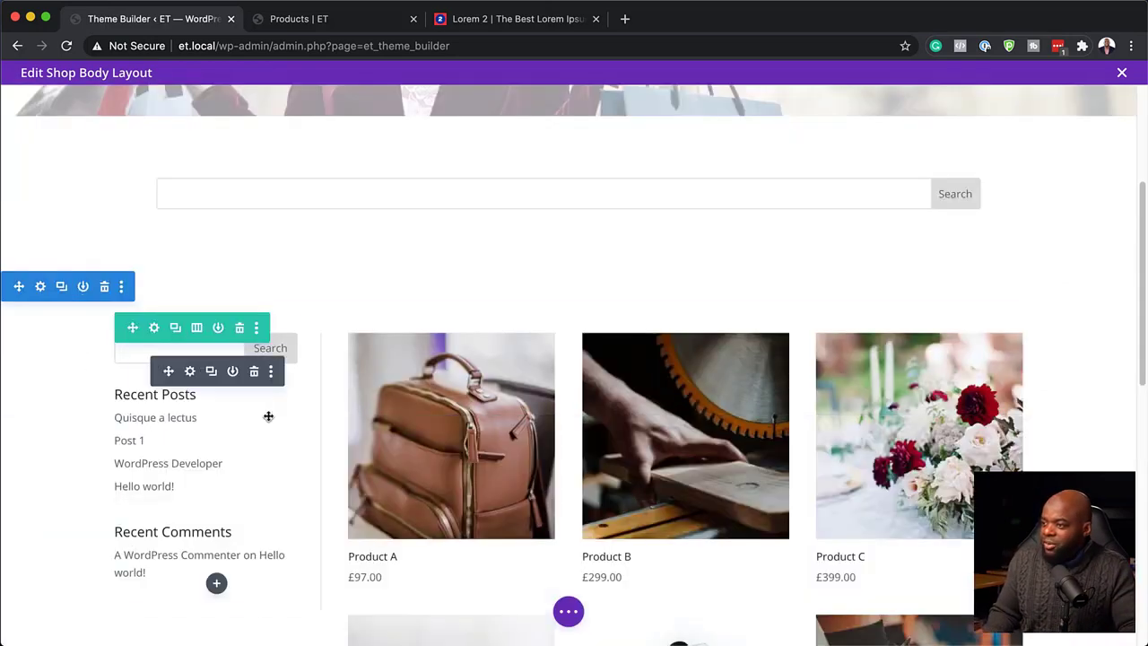
{"action": "scroll", "coordinate": [1104, 225], "scroll_direction": "down", "scroll_amount": 5}
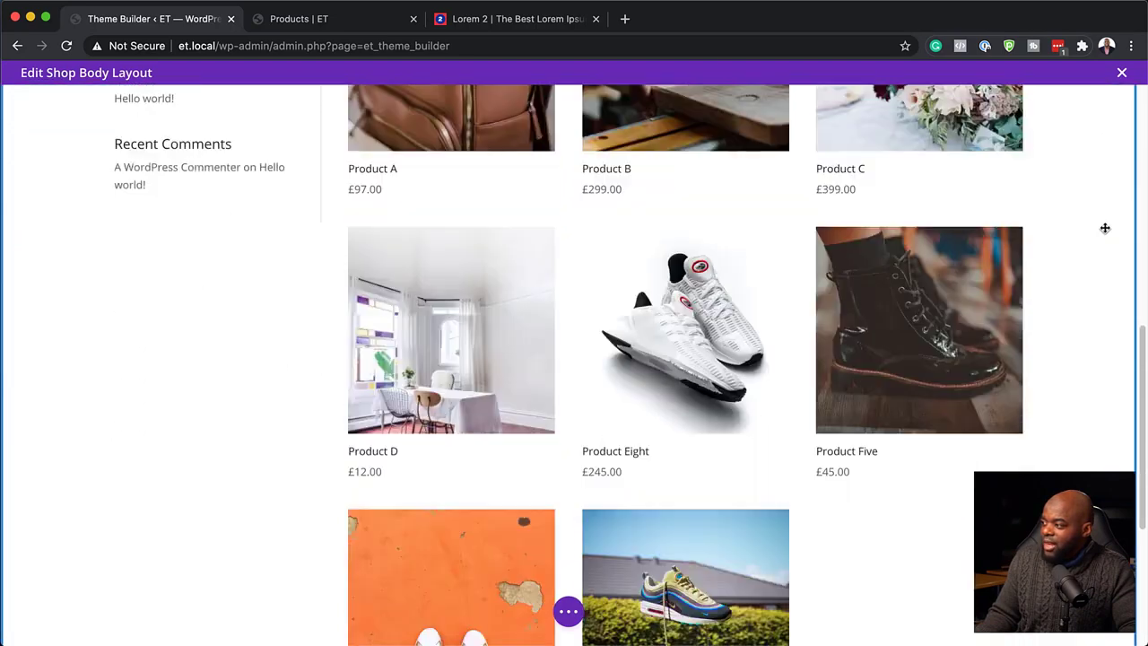
{"action": "scroll", "coordinate": [1105, 227], "scroll_direction": "up", "scroll_amount": 5}
{"action": "scroll", "coordinate": [1105, 227], "scroll_direction": "up", "scroll_amount": 3}
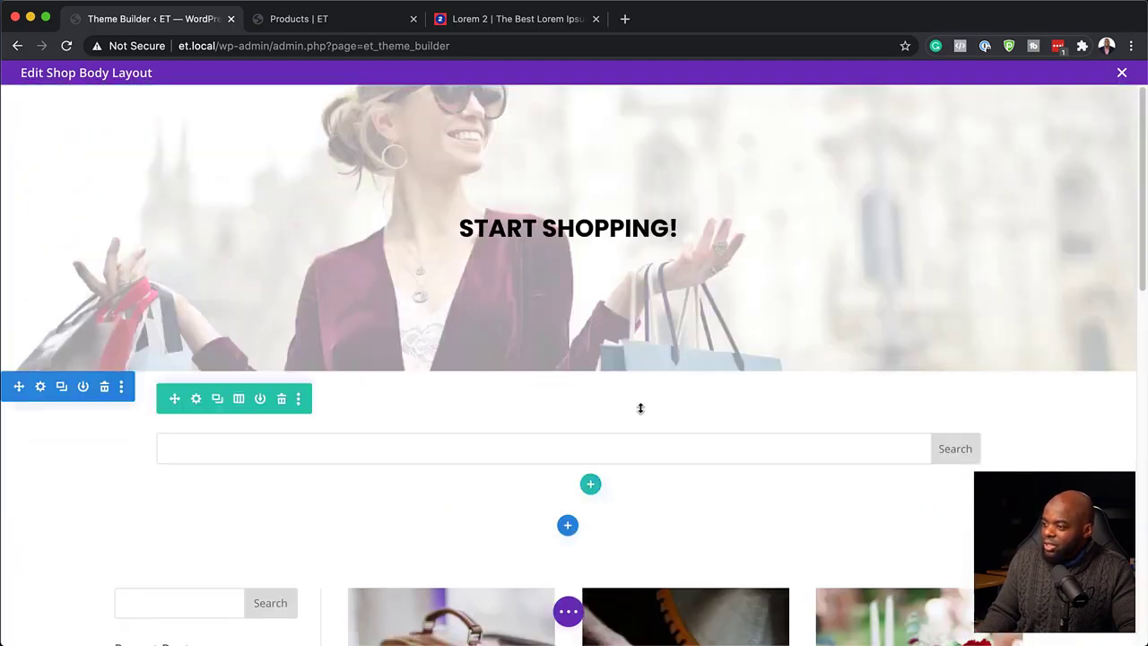
- Link the search section's top and bottom padding and reduce both equally to tighten the space around the search bar
{"action": "scroll", "coordinate": [931, 405], "scroll_direction": "down", "scroll_amount": 4}
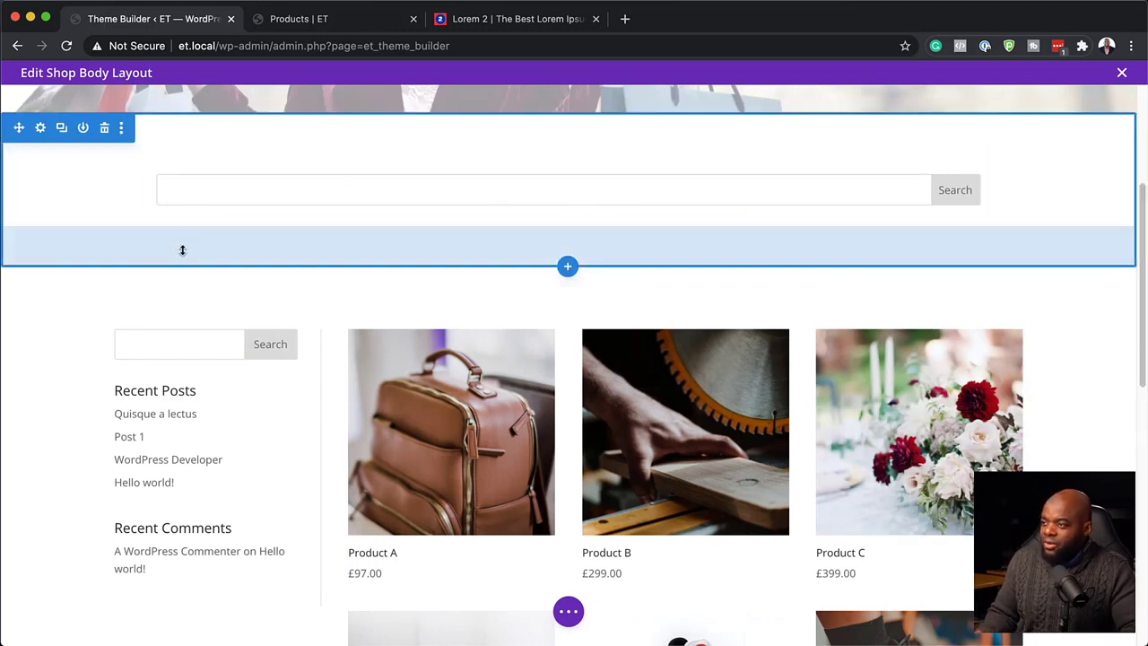
{"action": "left_click_drag", "start_coordinate": [183, 247], "coordinate": [556, 245]}
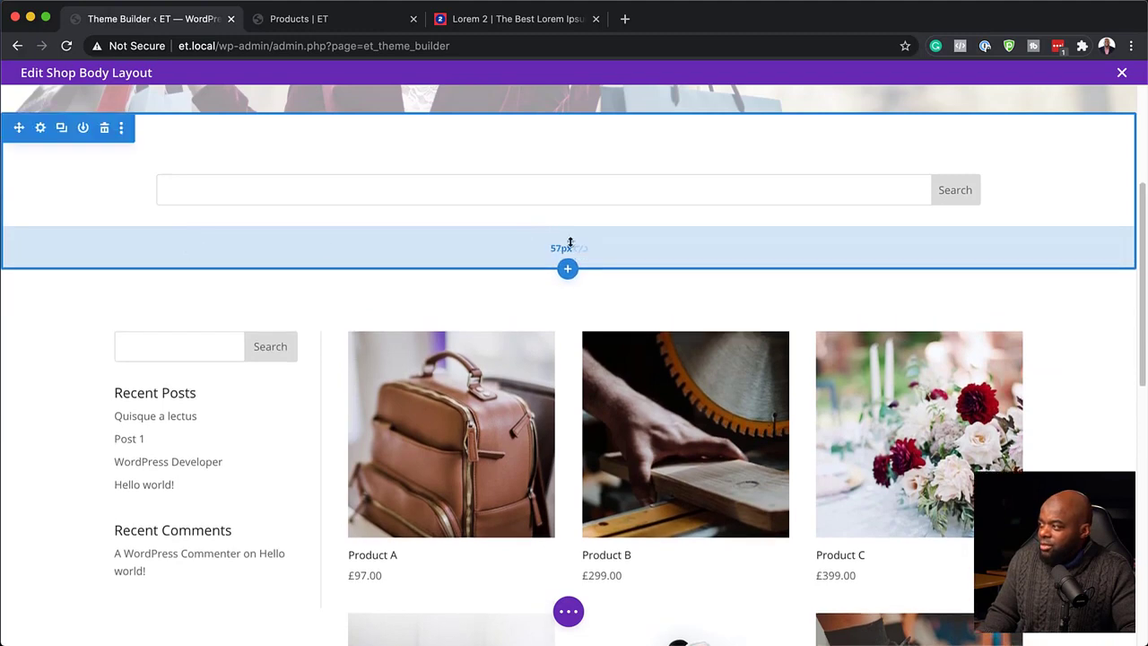
{"action": "left_click", "coordinate": [586, 252]}
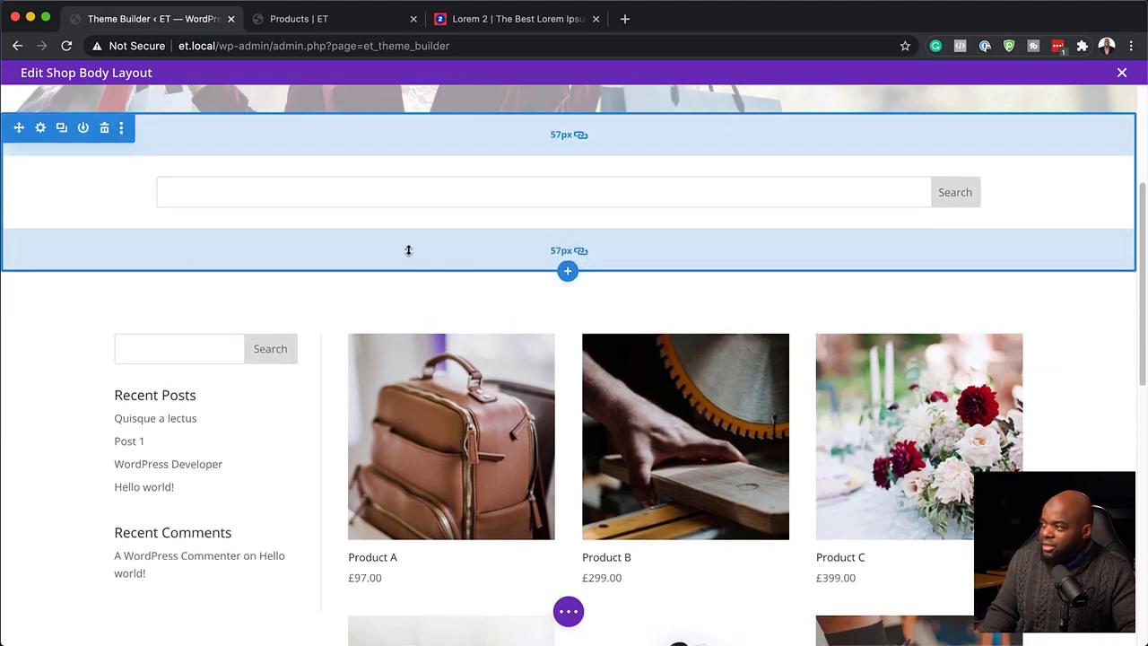
{"action": "left_click_drag", "start_coordinate": [408, 247], "coordinate": [413, 218]}
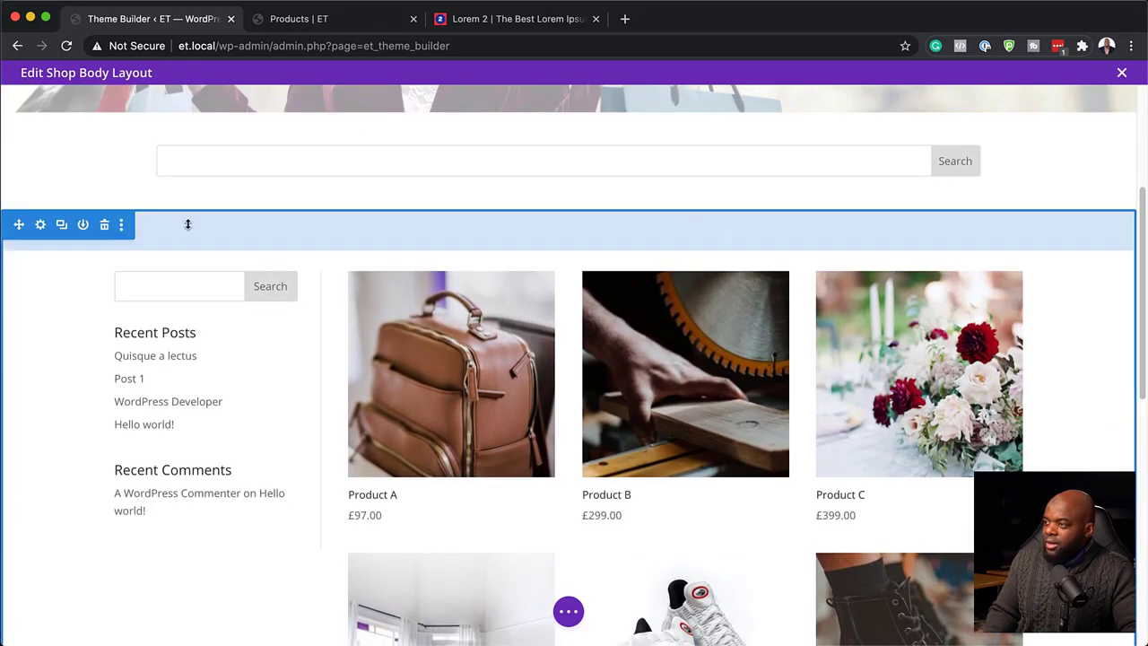
- Try moving the Search module into the wide column above the product grid, and undo the move
{"action": "scroll", "coordinate": [321, 315], "scroll_direction": "up", "scroll_amount": 3}
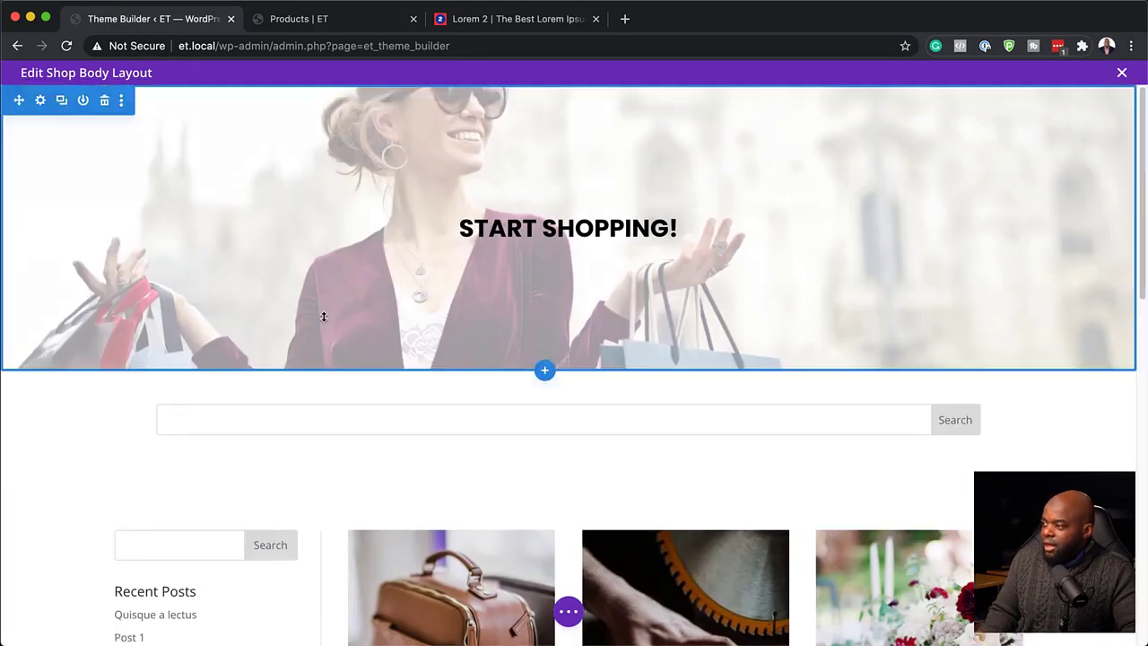
{"action": "scroll", "coordinate": [759, 446], "scroll_direction": "down", "scroll_amount": 2}
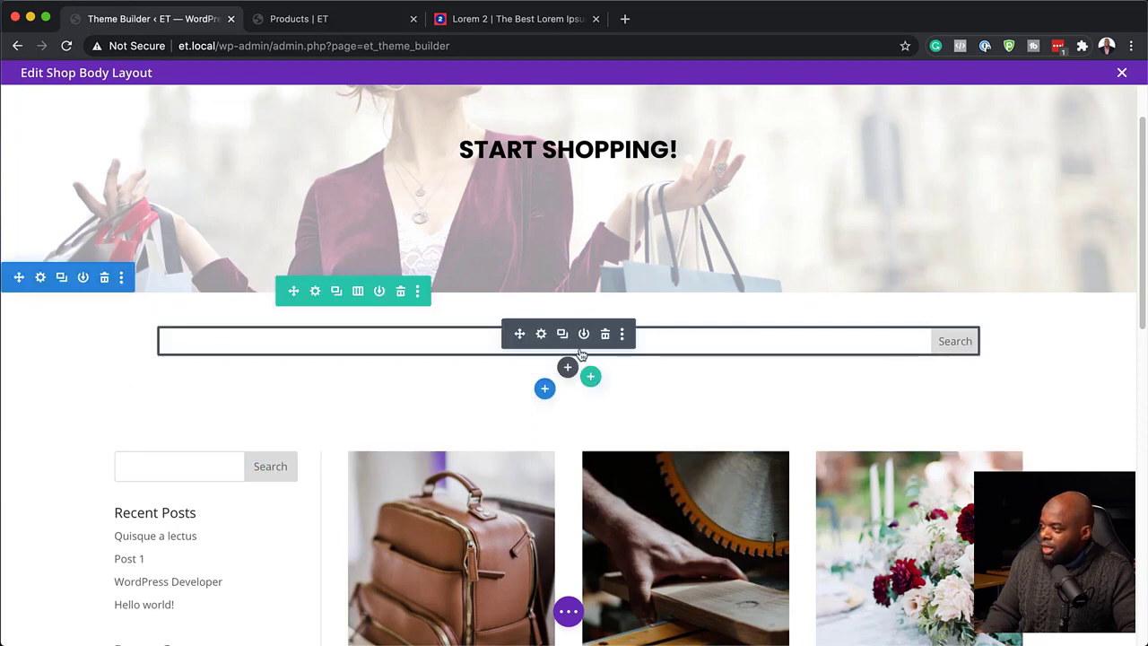
{"action": "left_click_drag", "start_coordinate": [519, 334], "coordinate": [496, 451]}
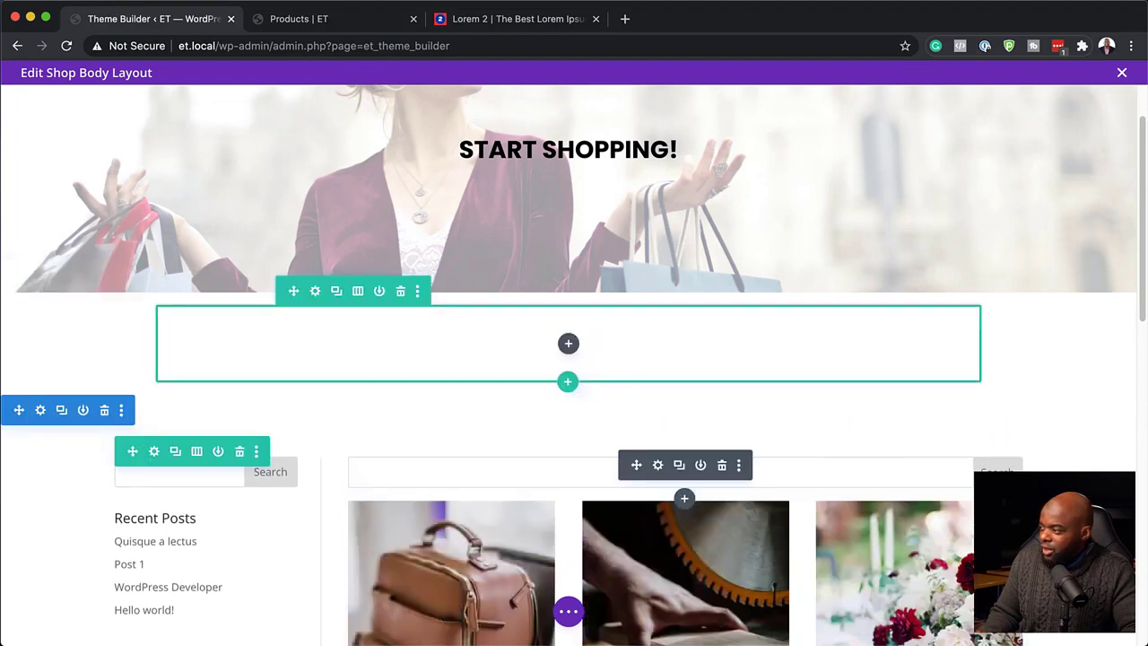
{"action": "scroll", "coordinate": [495, 445], "scroll_direction": "down", "scroll_amount": 2}
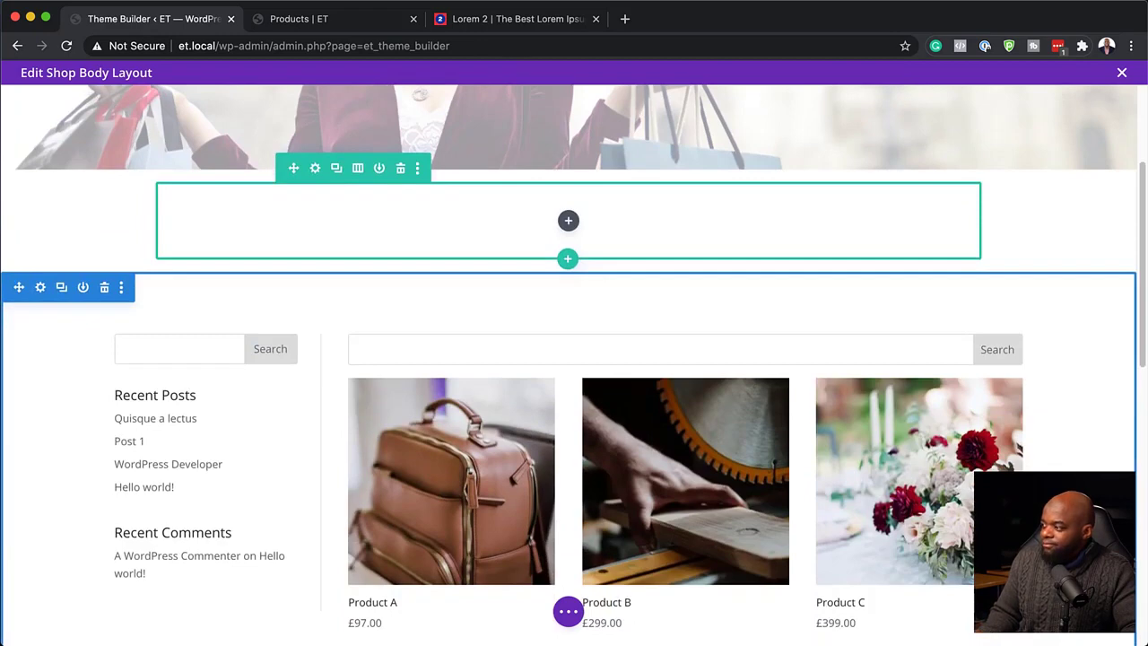
{"action": "key", "text": "super+z"}
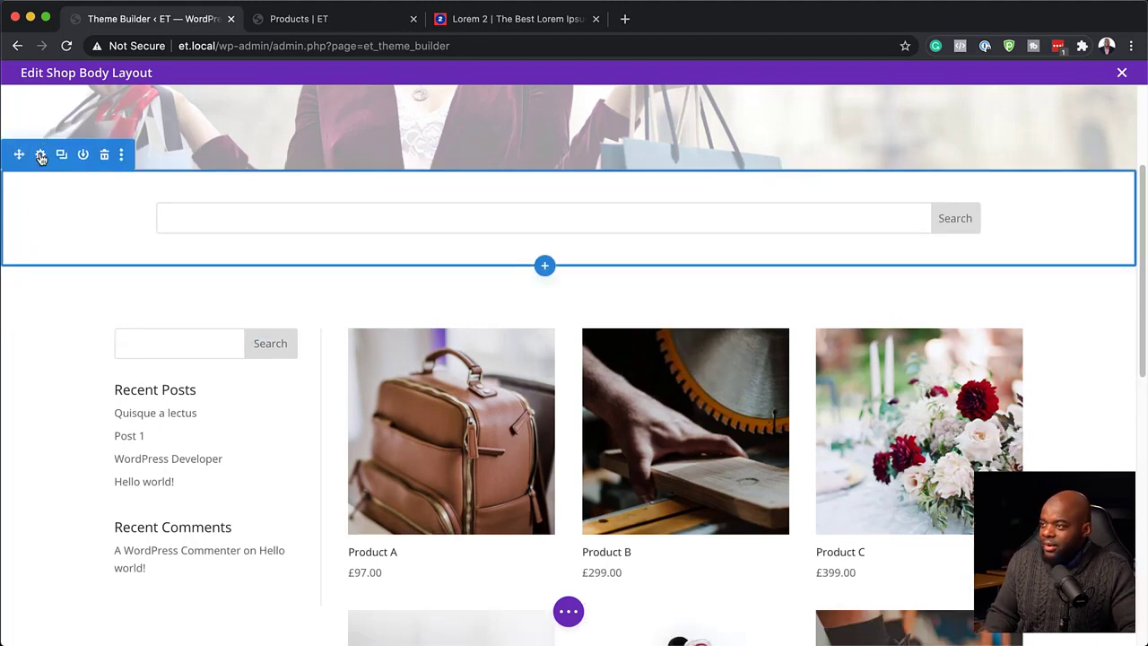
- Give the search section a dark grey background color and save it
{"action": "left_click", "coordinate": [40, 156]}
{"action": "left_click", "coordinate": [97, 285]}
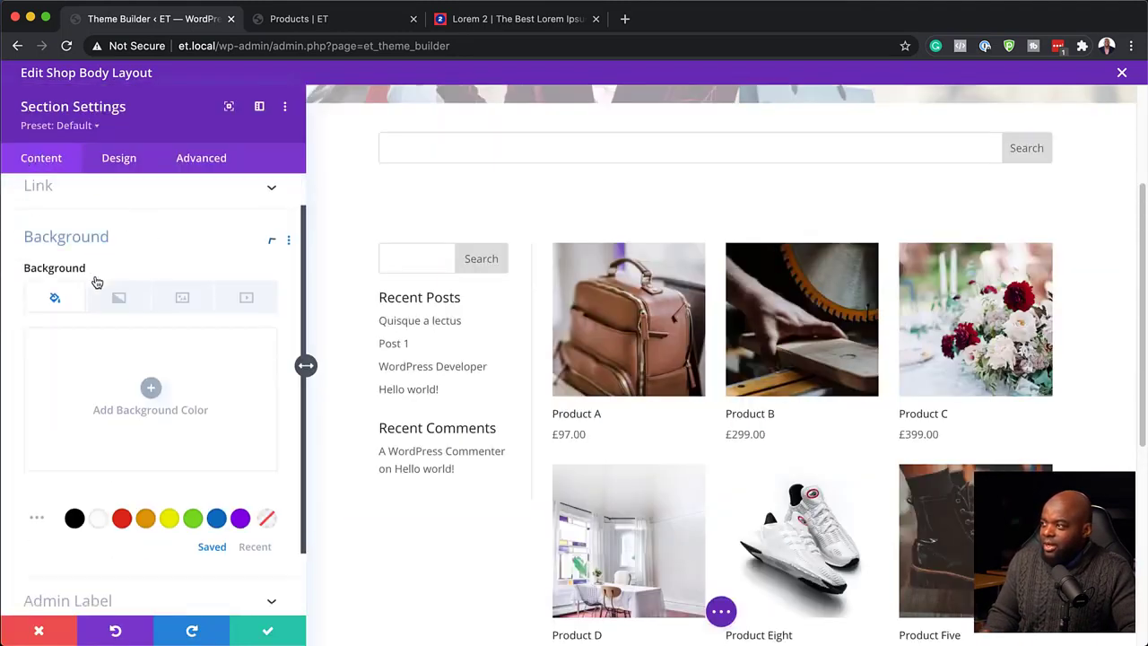
{"action": "left_click", "coordinate": [104, 386]}
{"action": "left_click_drag", "start_coordinate": [79, 378], "coordinate": [4, 400]}
{"action": "left_click", "coordinate": [268, 633]}
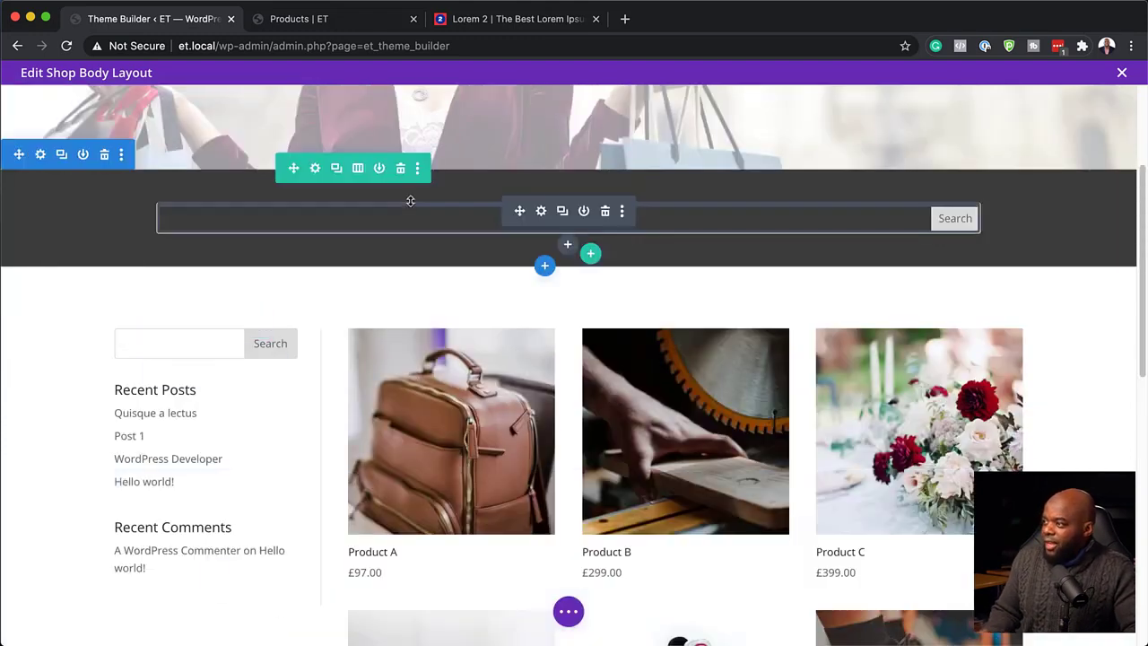
- Set the search row's width to 70% and save it
{"action": "left_click", "coordinate": [315, 170]}
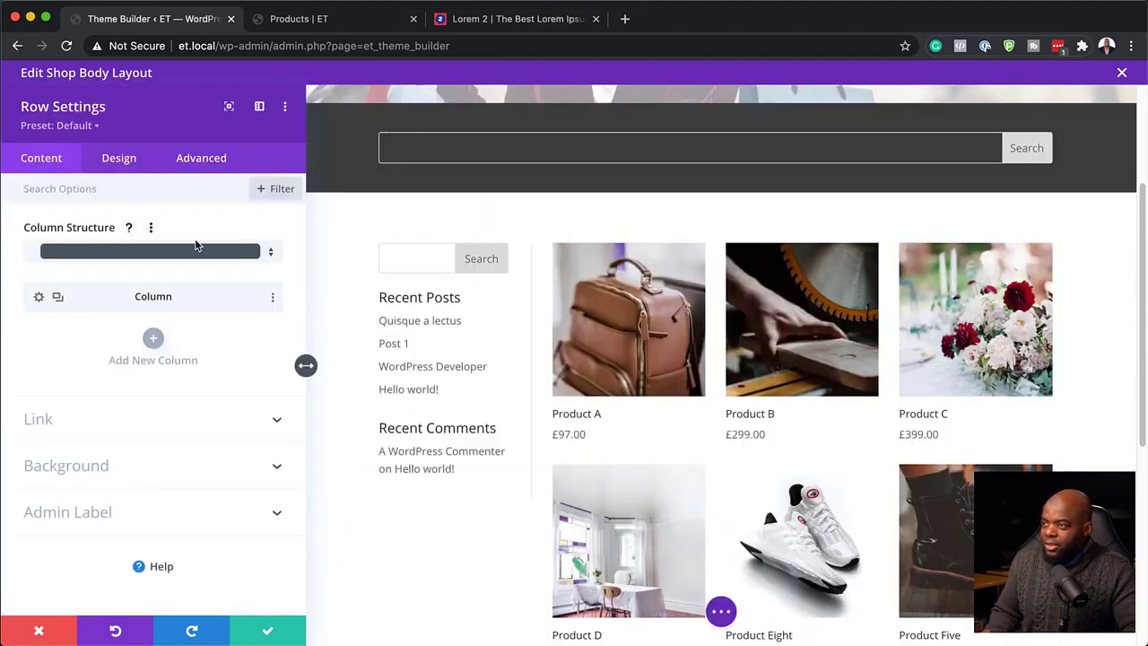
{"action": "left_click", "coordinate": [123, 166]}
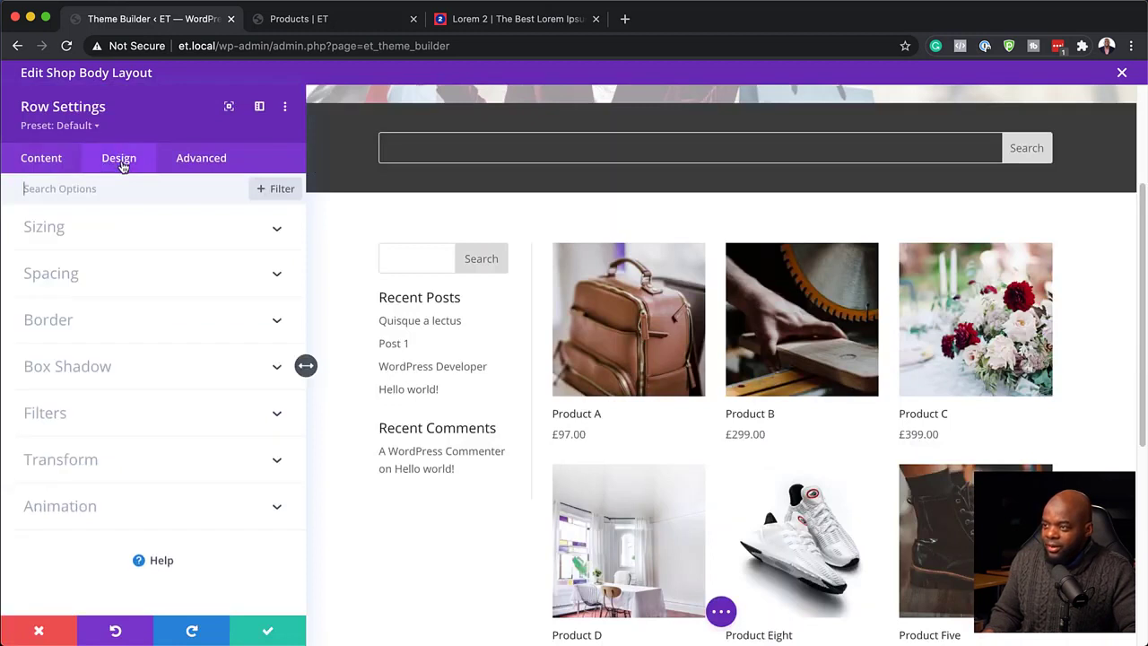
{"action": "left_click", "coordinate": [59, 229]}
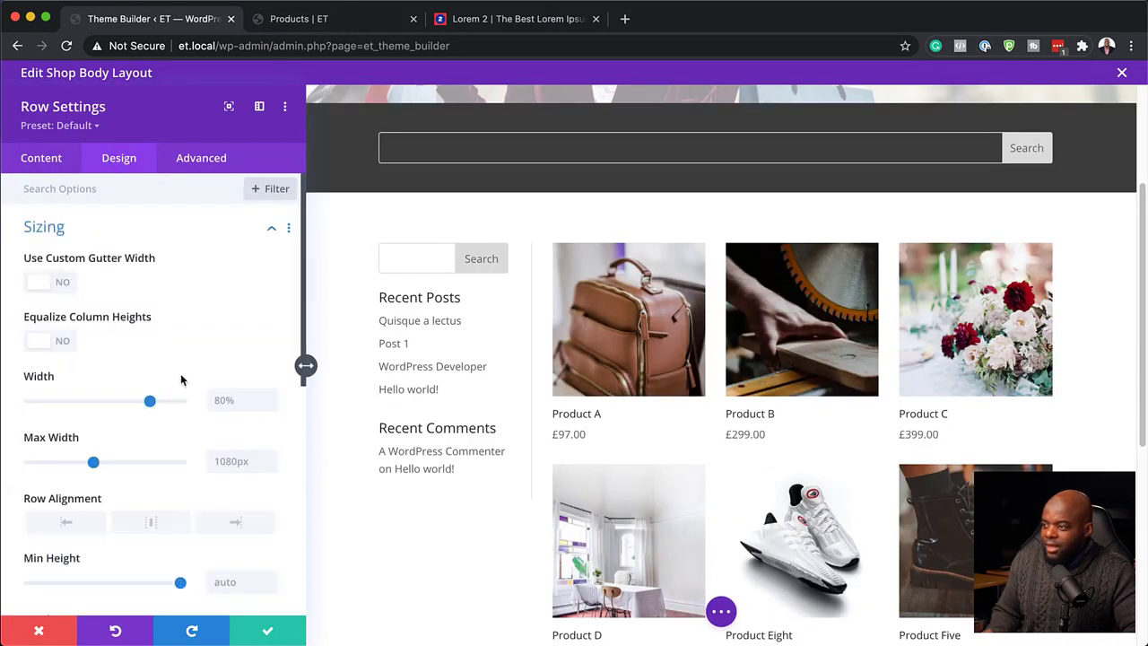
{"action": "left_click_drag", "start_coordinate": [150, 405], "coordinate": [135, 407]}
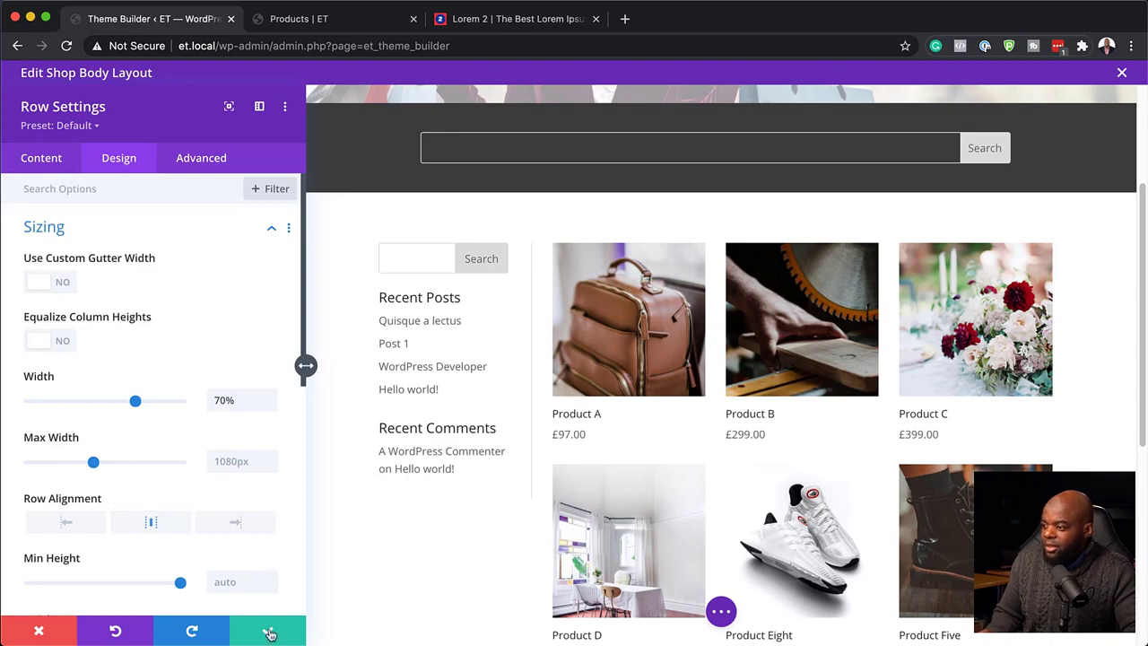
{"action": "left_click", "coordinate": [269, 631]}
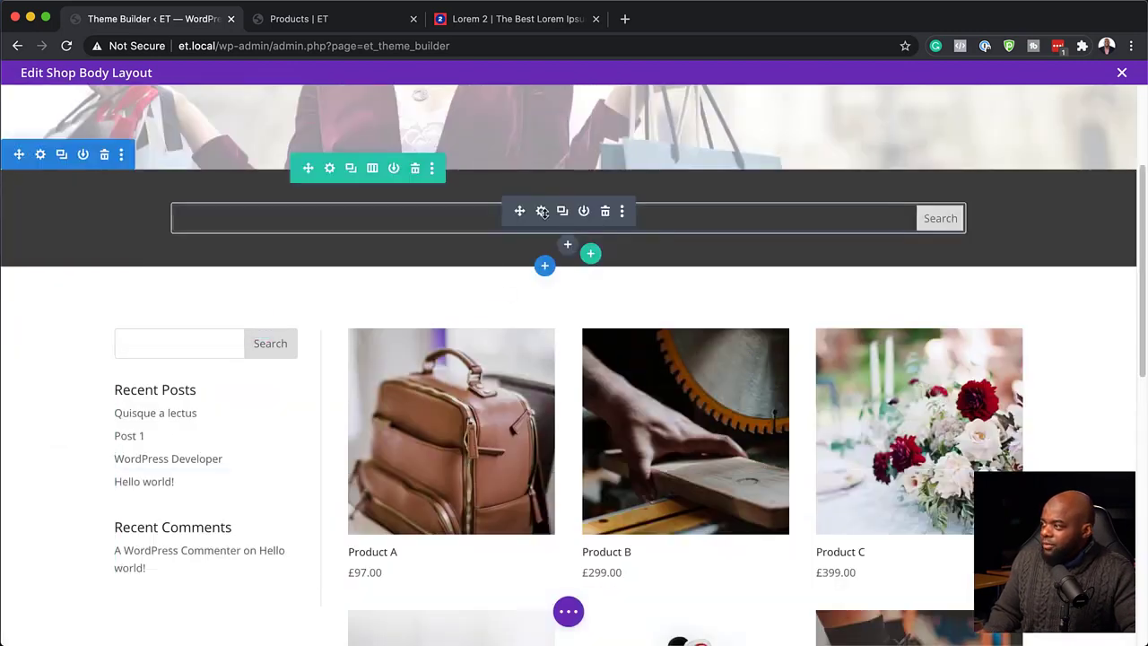
{"action": "left_click", "coordinate": [542, 213]}
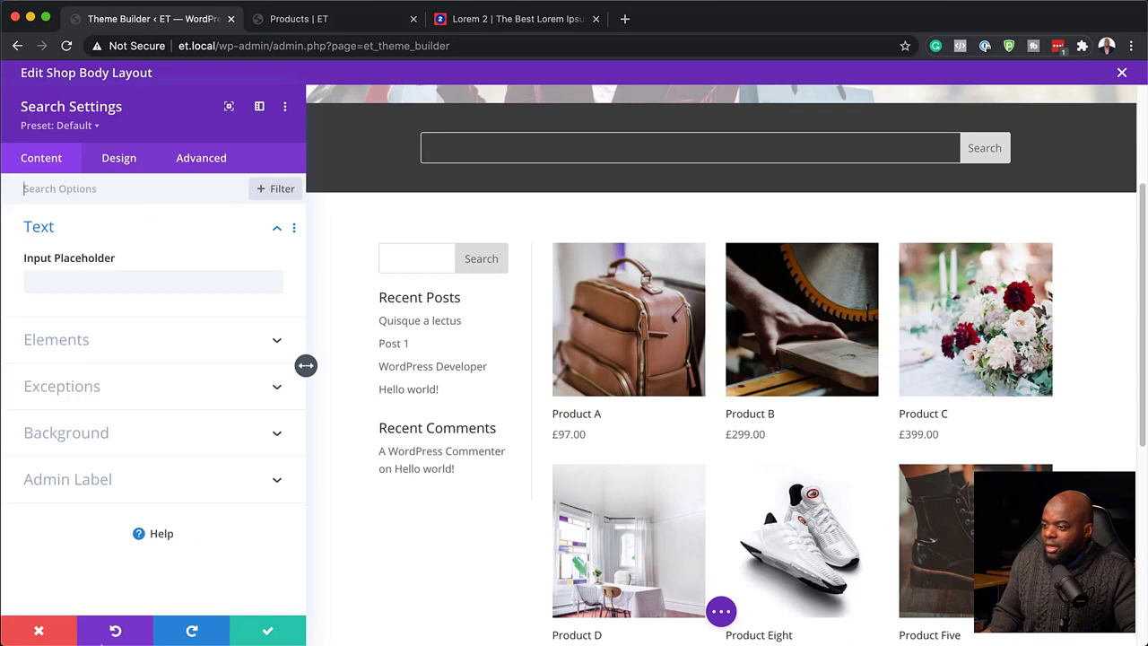
{"action": "left_click", "coordinate": [37, 633]}
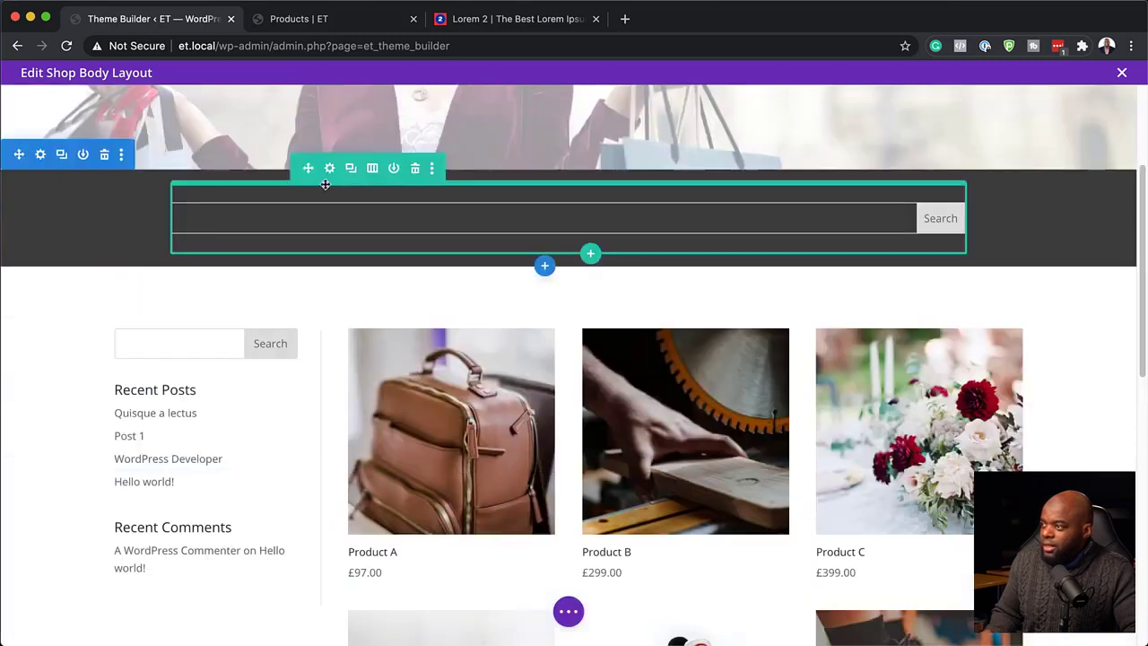
- Narrow the search row's width to 60% and save it
{"action": "left_click", "coordinate": [331, 169]}
{"action": "left_click", "coordinate": [120, 159]}
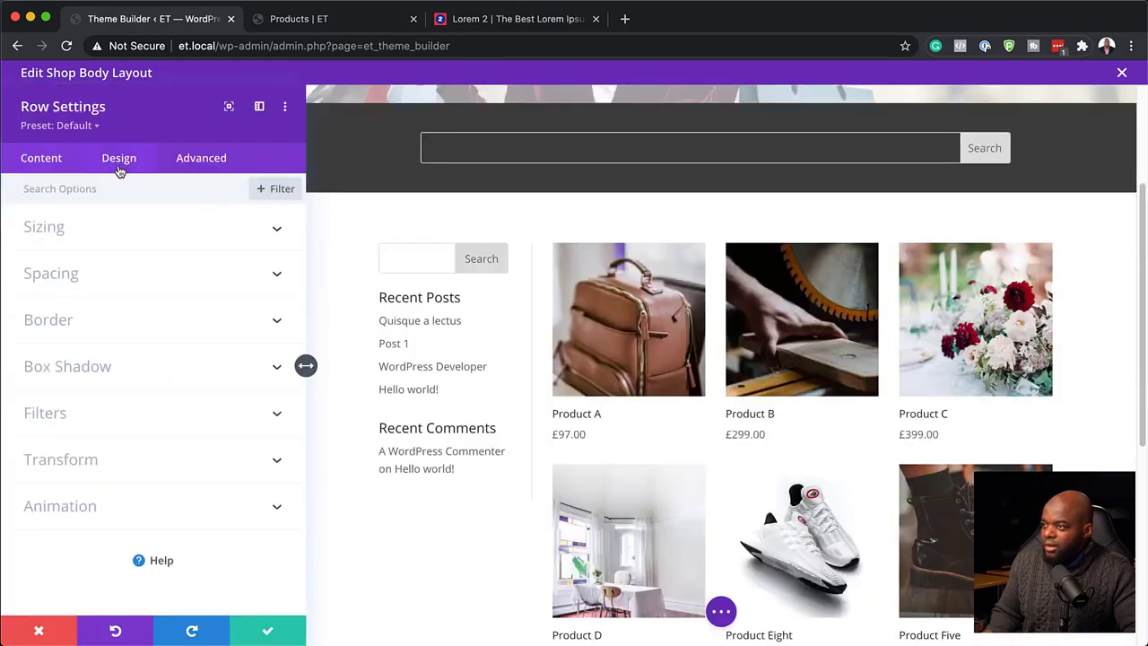
{"action": "left_click", "coordinate": [68, 229]}
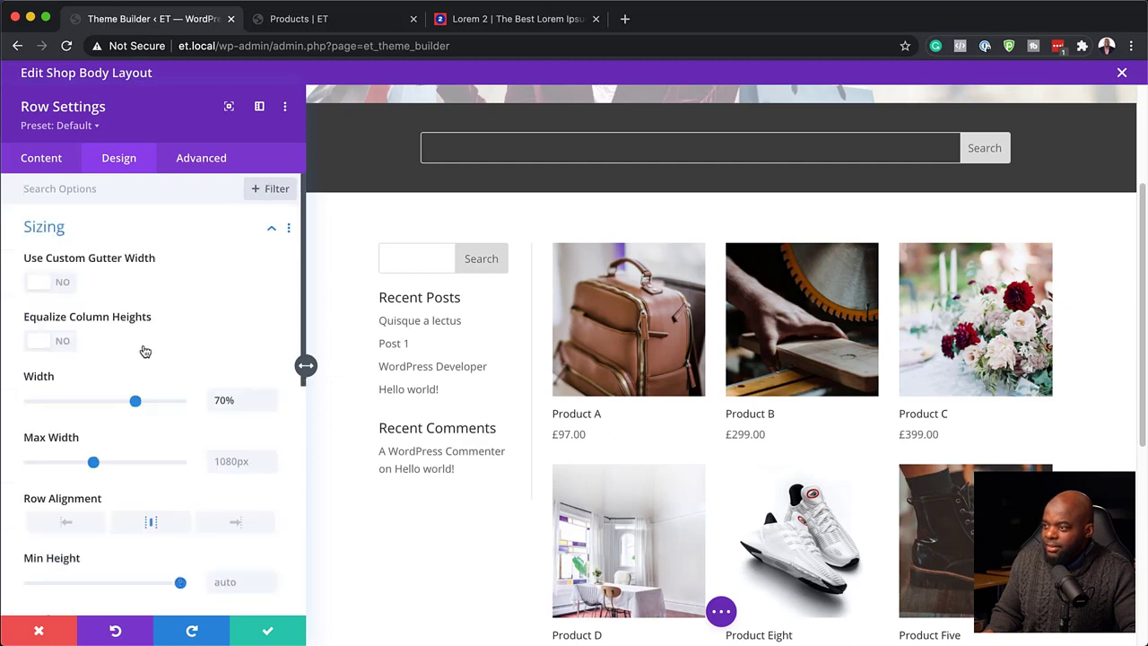
{"action": "left_click_drag", "start_coordinate": [137, 409], "coordinate": [123, 410]}
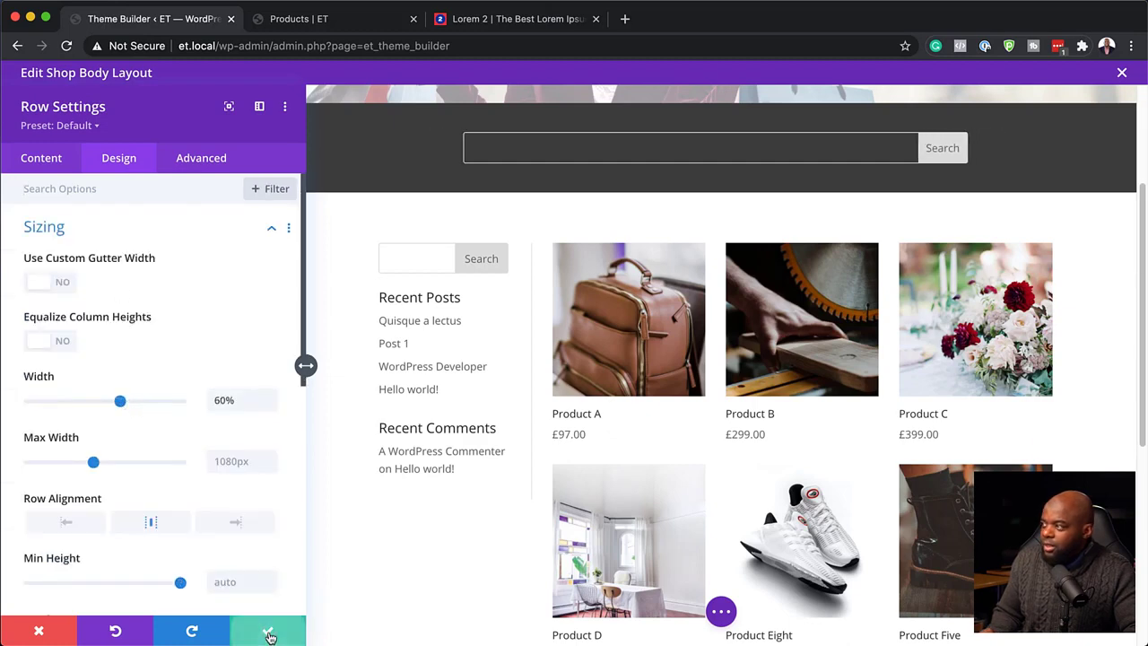
{"action": "left_click", "coordinate": [269, 633]}
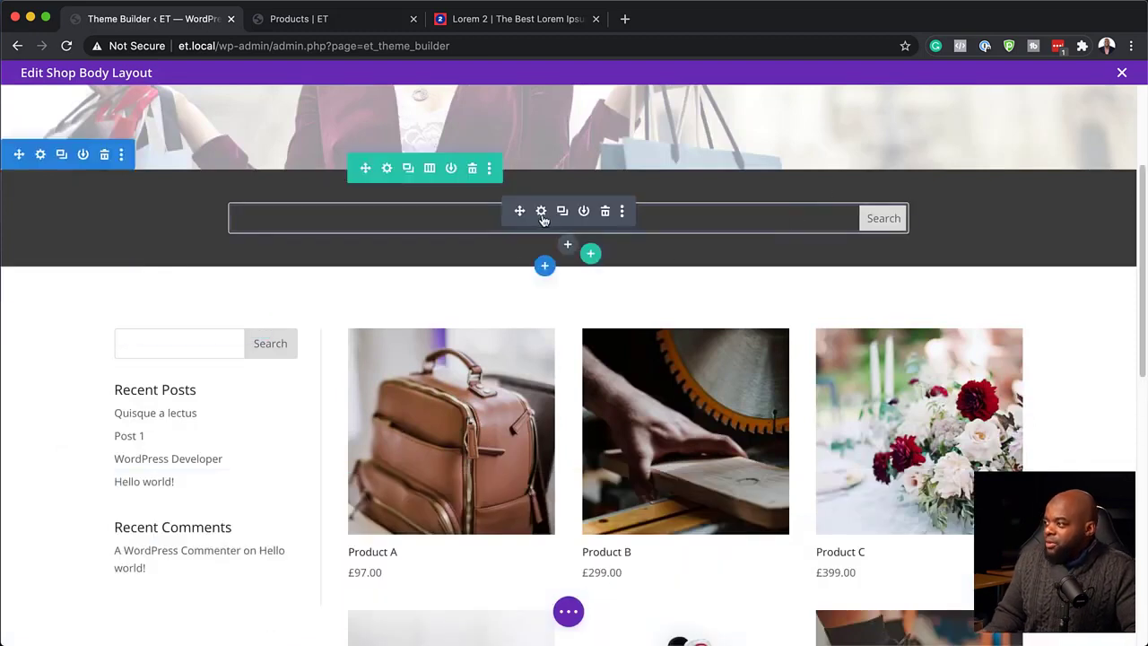
- Set the Search module's input placeholder in the dark section to "SEACH FOR SHOES..."
{"action": "left_click", "coordinate": [541, 212]}
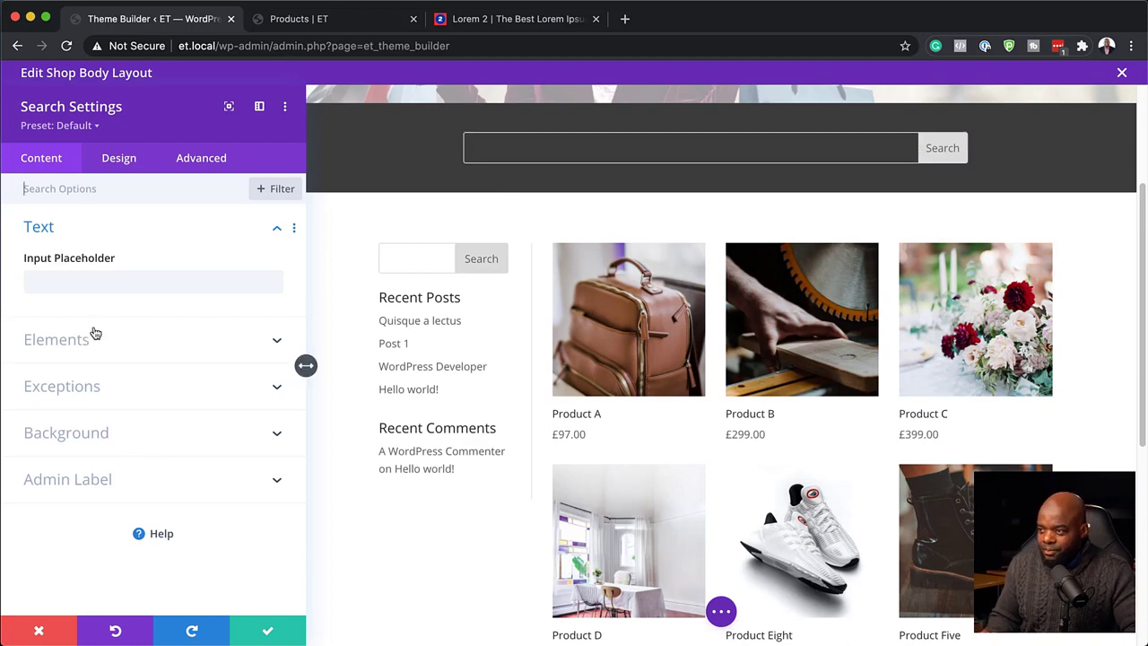
{"action": "left_click", "coordinate": [90, 278]}
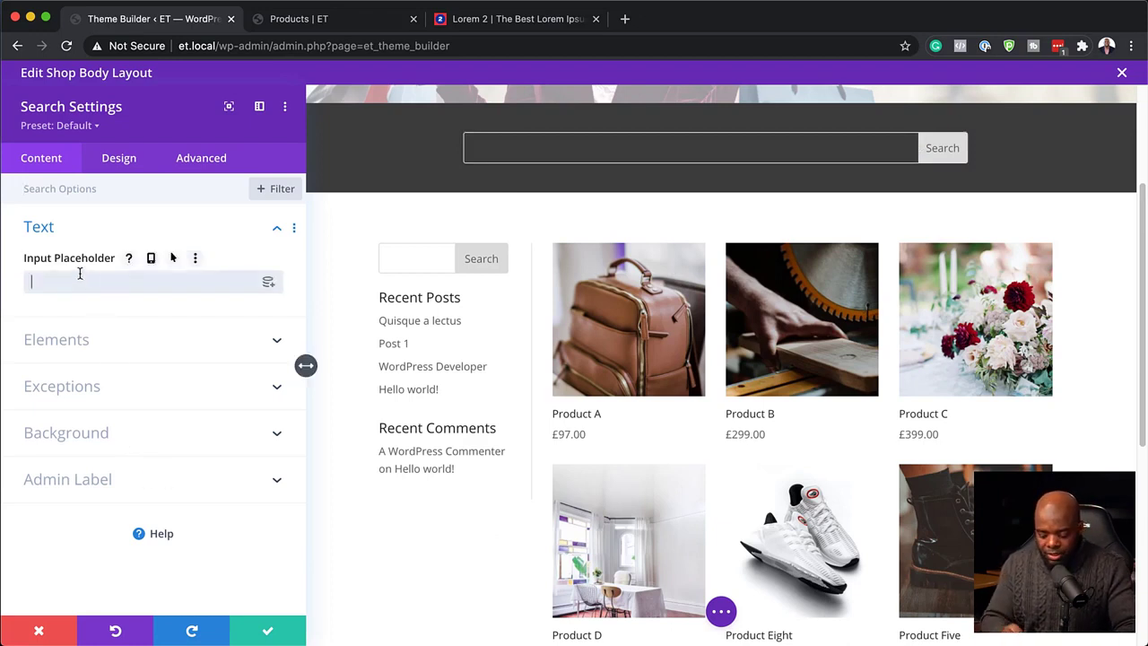
{"action": "type", "text": "SEACH FOR "}
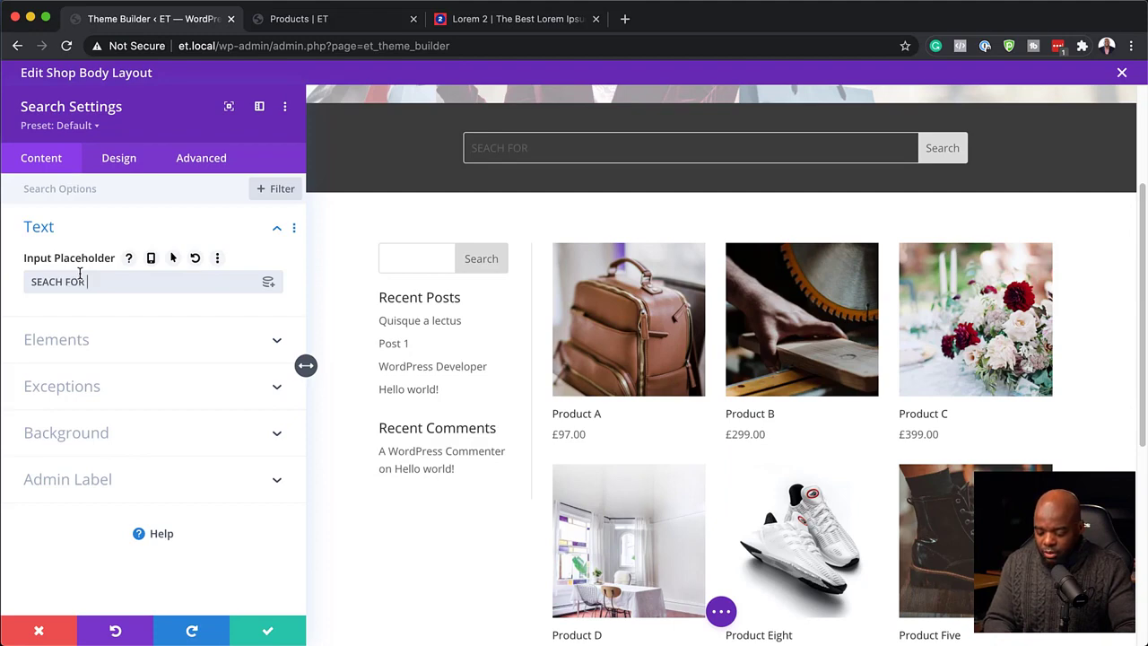
{"action": "type", "text": "SHOES"}
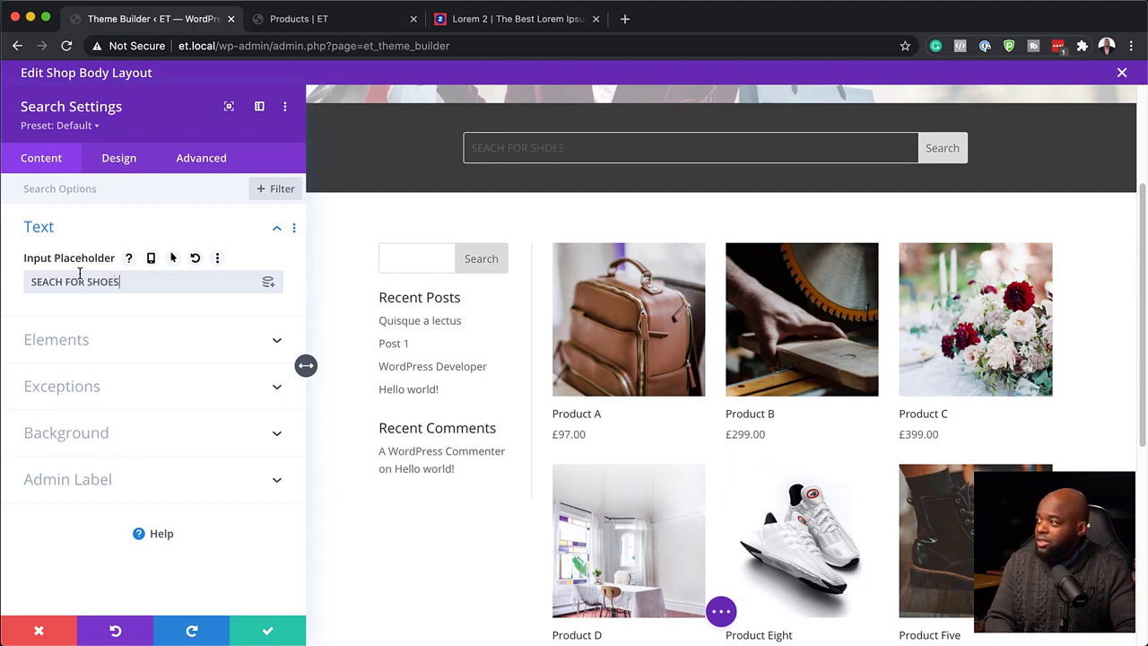
{"action": "type", "text": "..."}
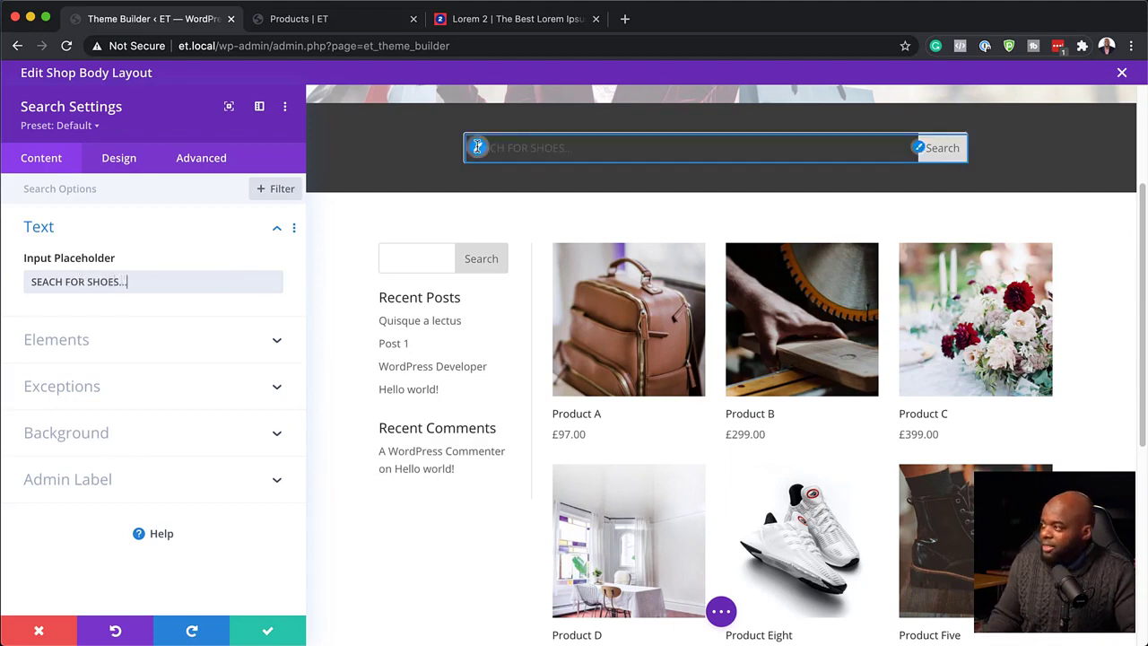
- Set the search field's placeholder color to white (#ffffff)
{"action": "left_click", "coordinate": [477, 151]}
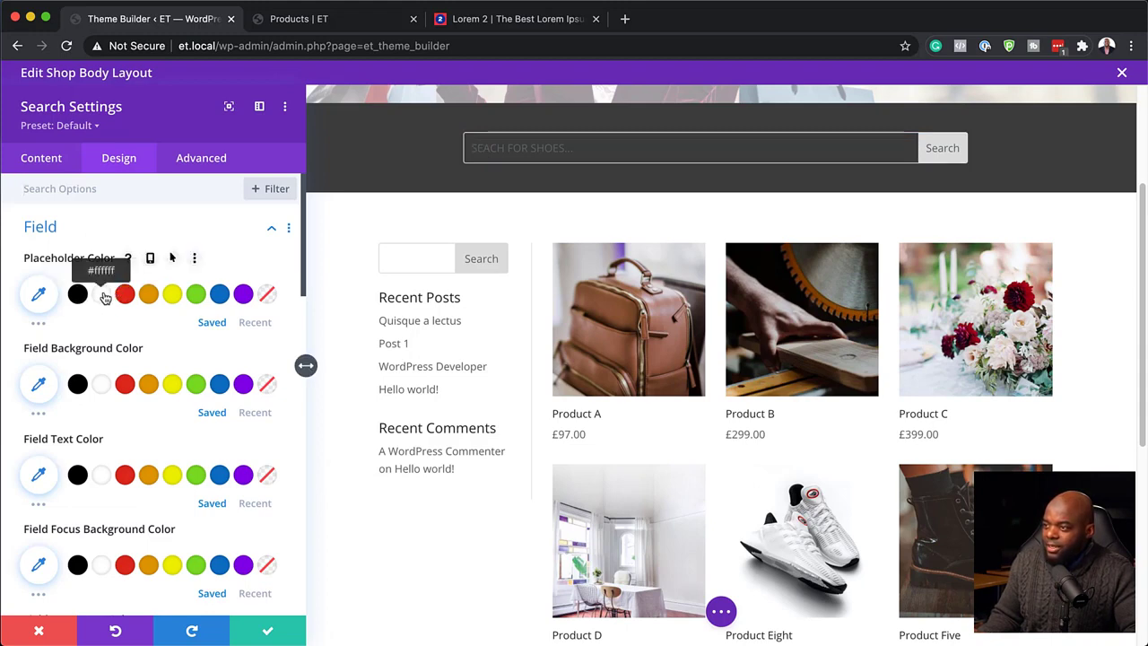
{"action": "left_click", "coordinate": [101, 294]}
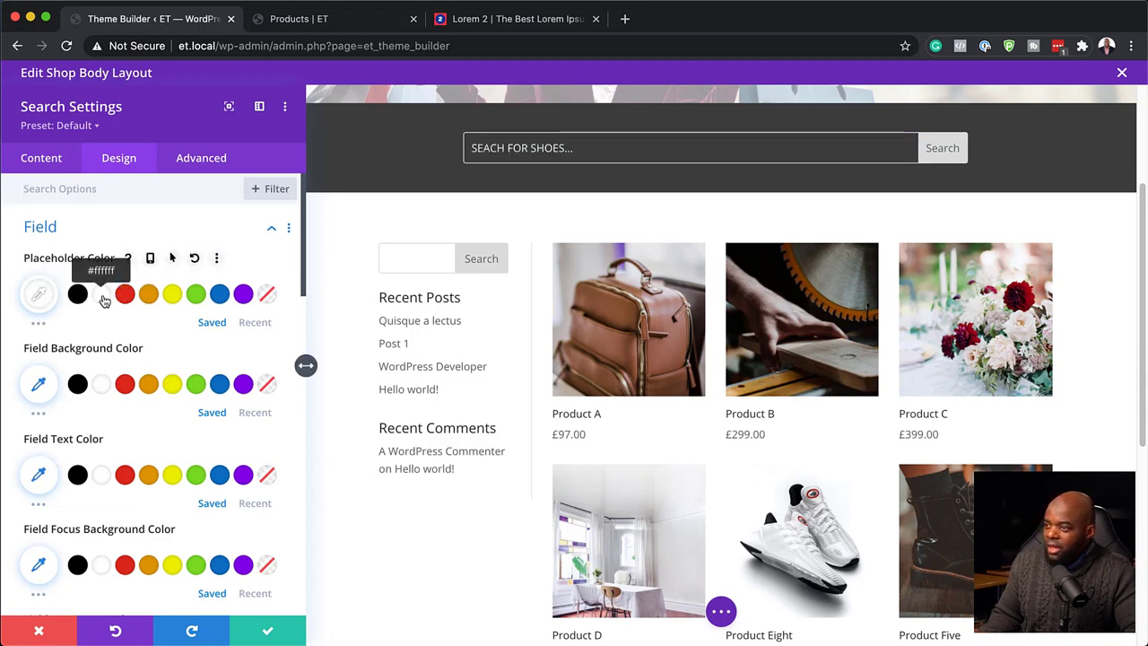
{"action": "left_click", "coordinate": [38, 298]}
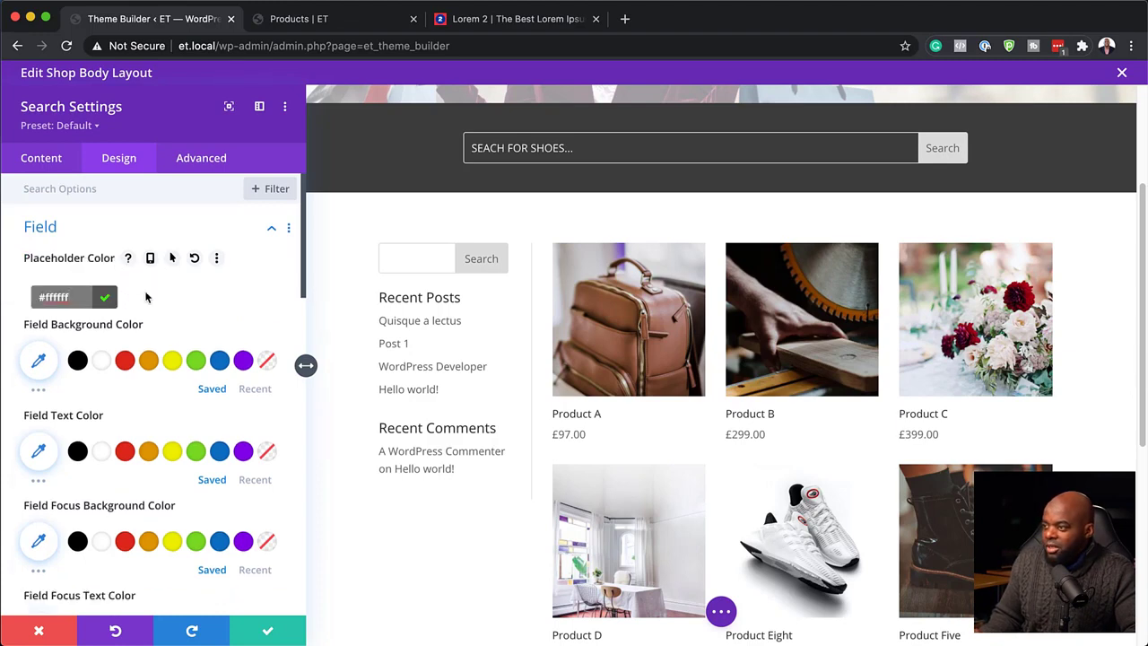
{"action": "left_click", "coordinate": [146, 293]}
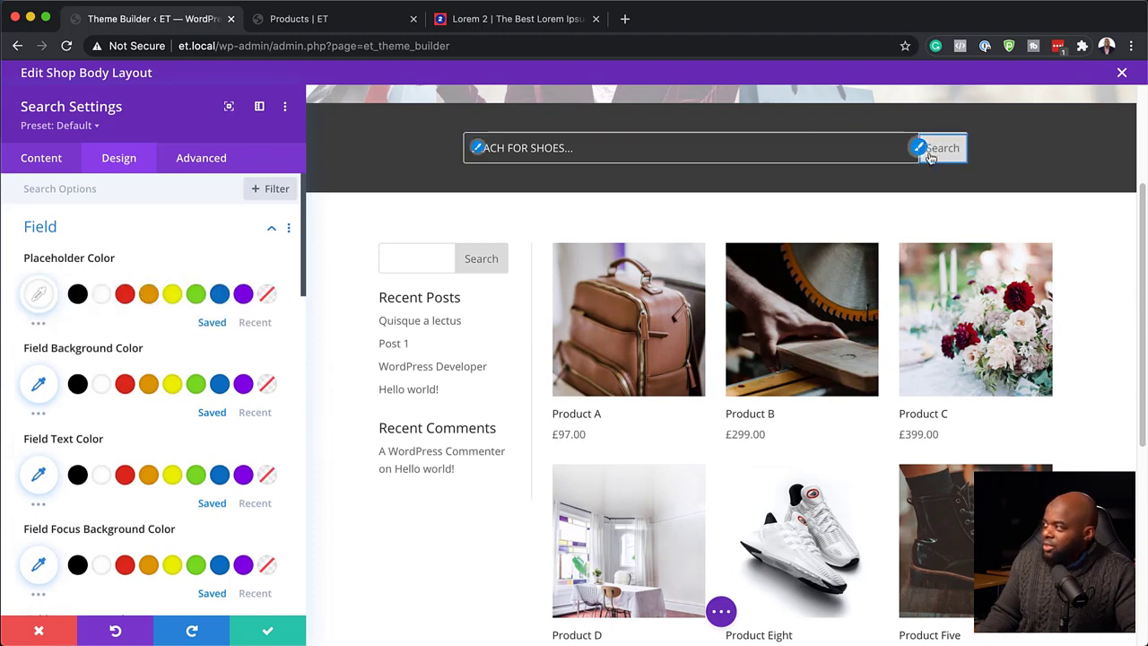
- Style the search button's text with the Poppins font and black text color
{"action": "left_click", "coordinate": [919, 152]}
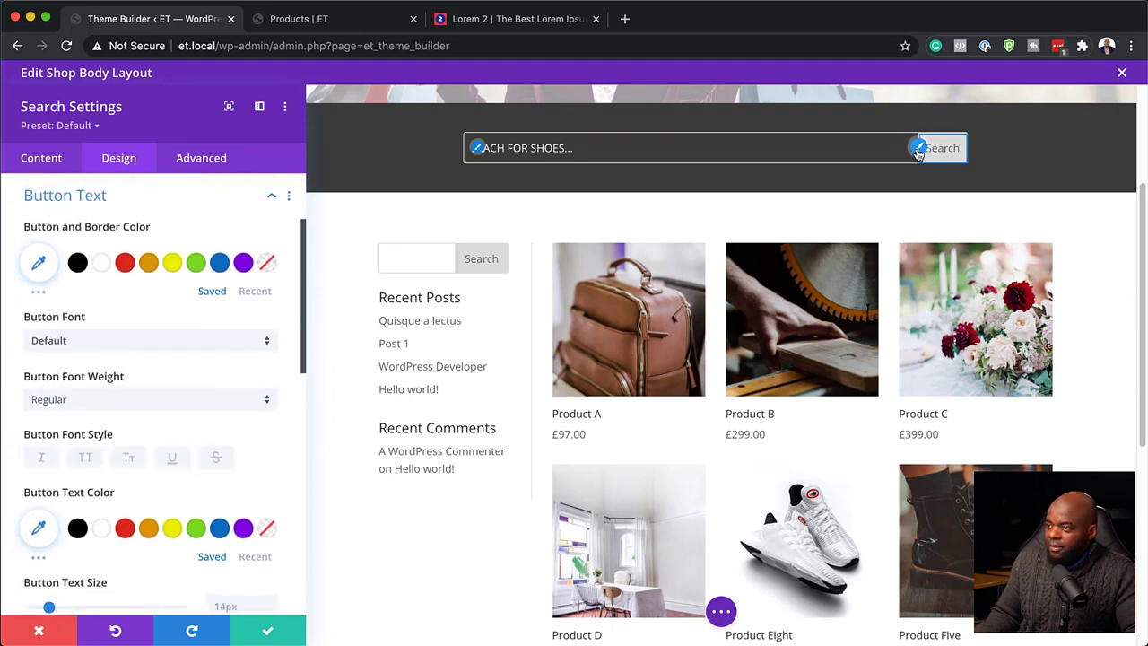
{"action": "left_click", "coordinate": [132, 342]}
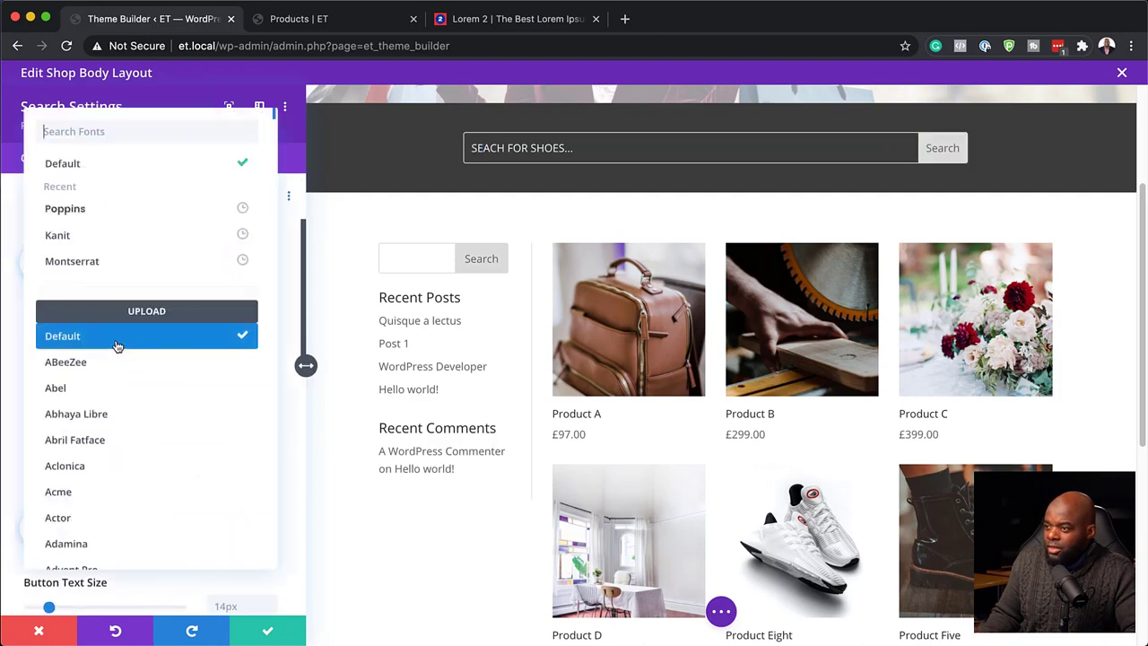
{"action": "left_click", "coordinate": [103, 208]}
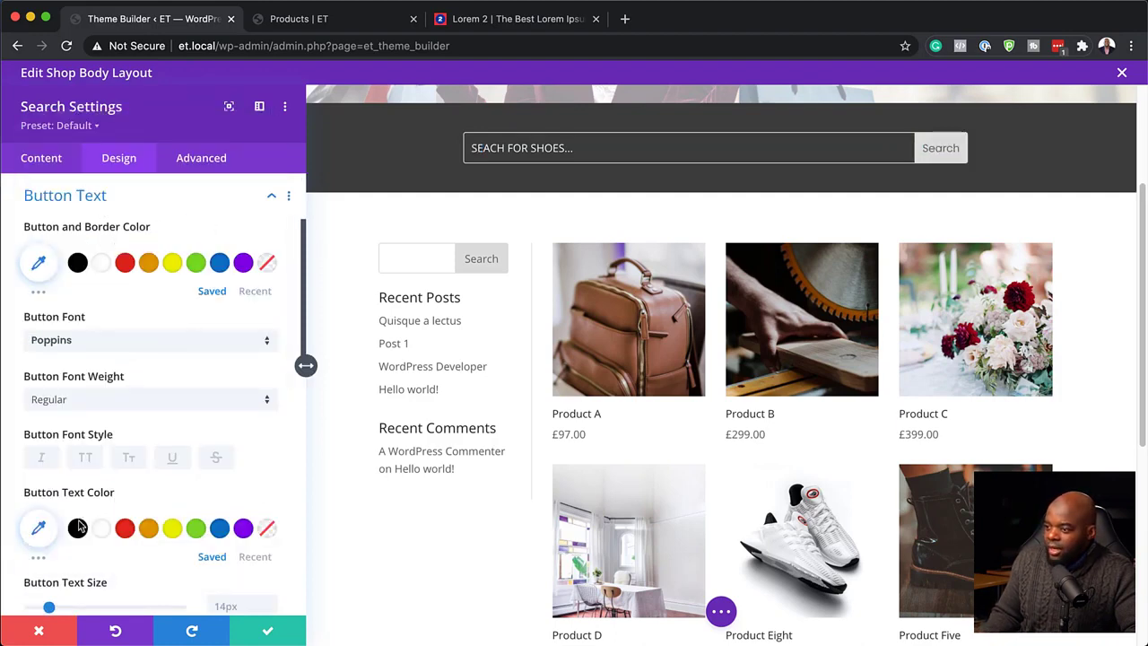
{"action": "left_click", "coordinate": [78, 528]}
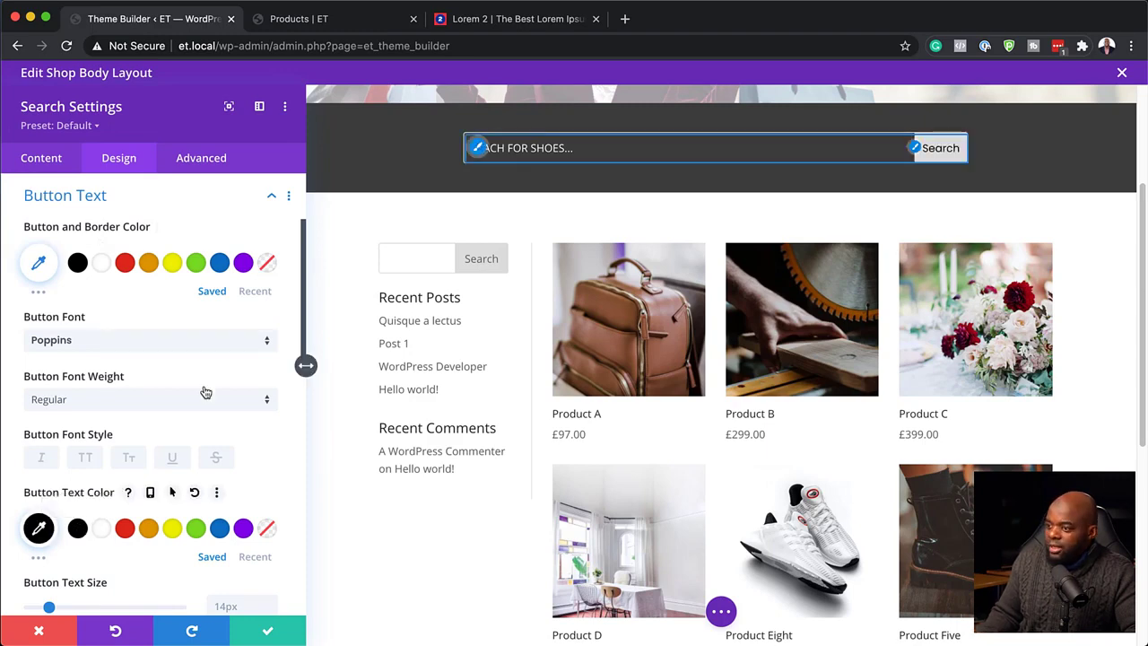
- Set the Search module's linked top and bottom padding to 1em and its left padding to 1.7em, and save the module
{"action": "scroll", "coordinate": [201, 449], "scroll_direction": "down", "scroll_amount": 3}
{"action": "scroll", "coordinate": [200, 448], "scroll_direction": "down", "scroll_amount": 5}
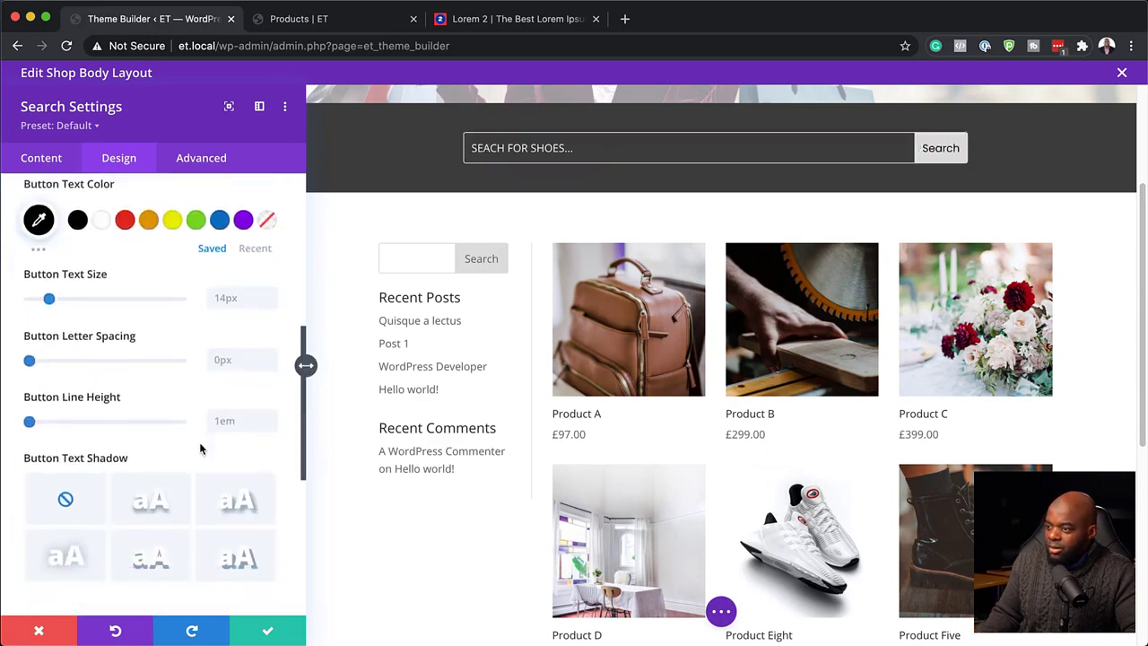
{"action": "left_click", "coordinate": [111, 489]}
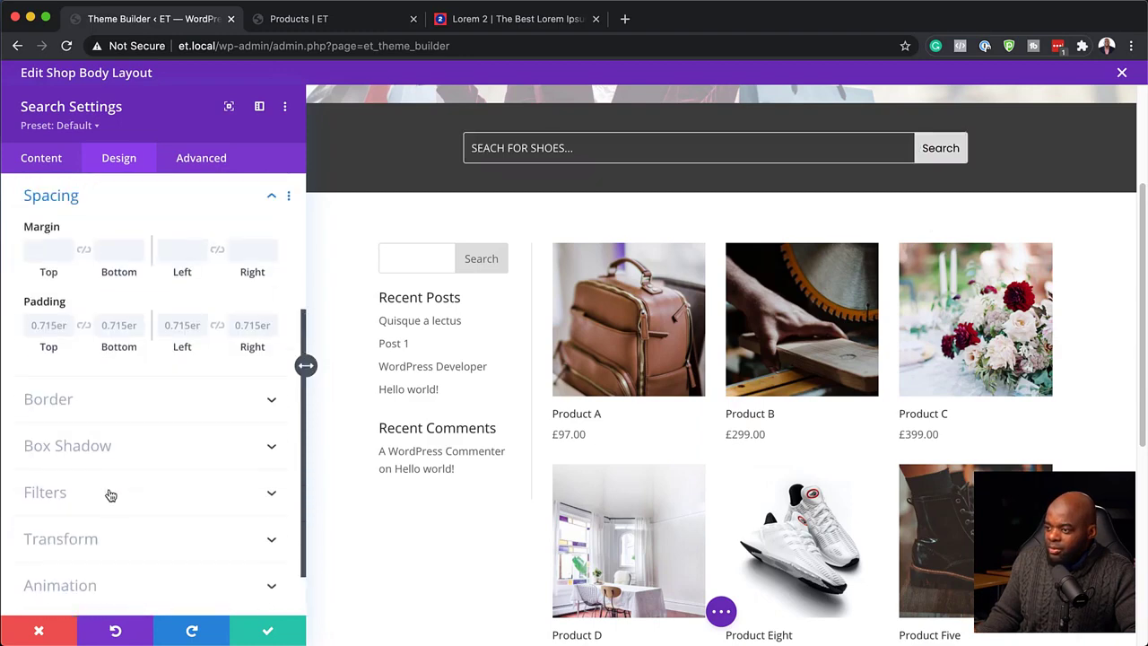
{"action": "left_click_drag", "start_coordinate": [51, 350], "coordinate": [51, 348]}
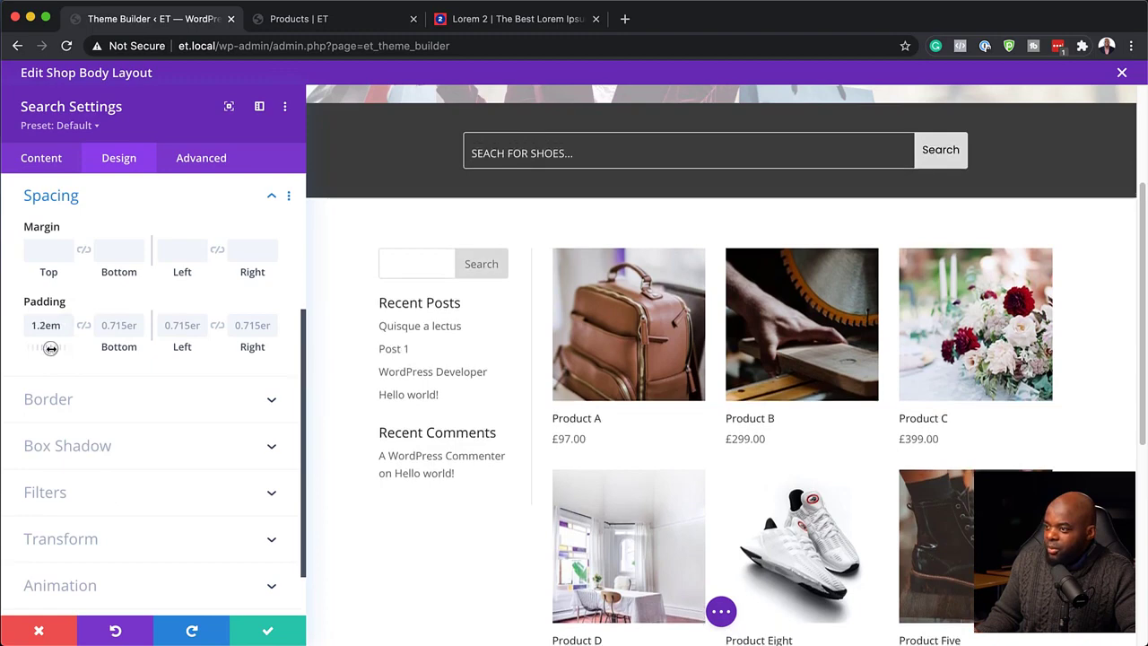
{"action": "left_click", "coordinate": [83, 327]}
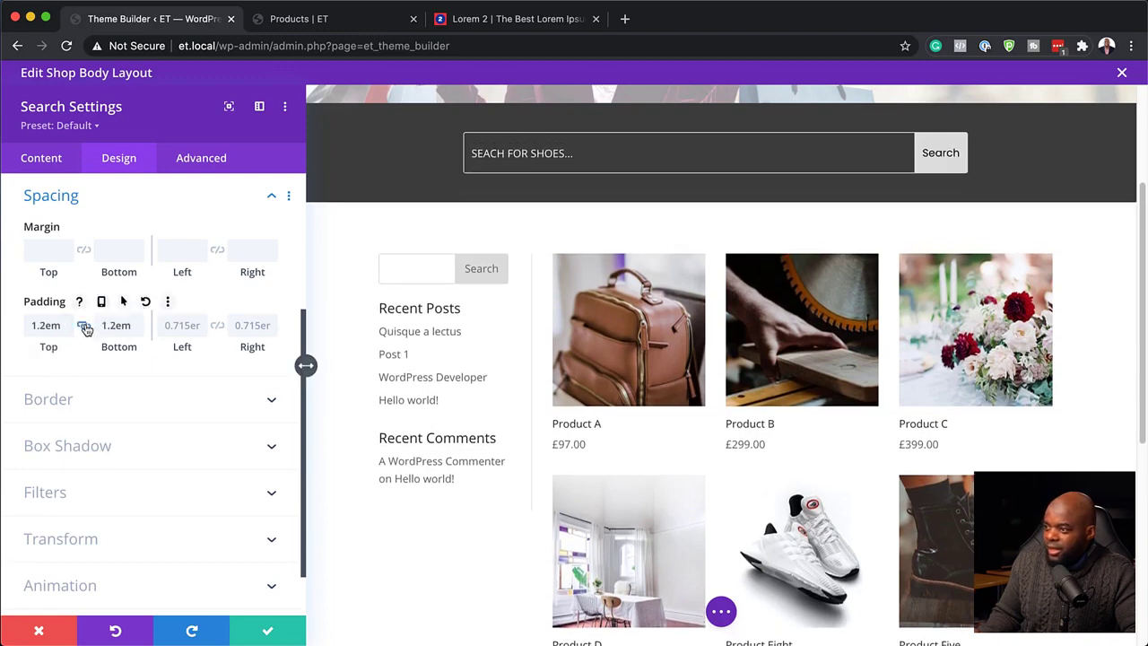
{"action": "left_click_drag", "start_coordinate": [173, 348], "coordinate": [187, 348]}
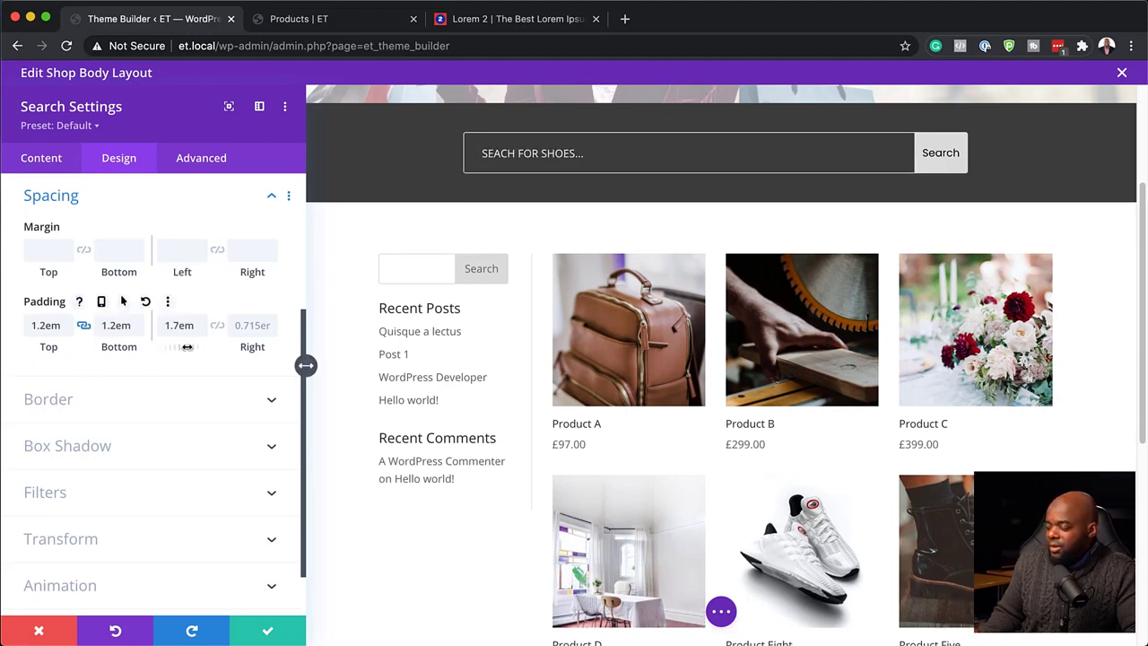
{"action": "left_click_drag", "start_coordinate": [117, 348], "coordinate": [120, 355]}
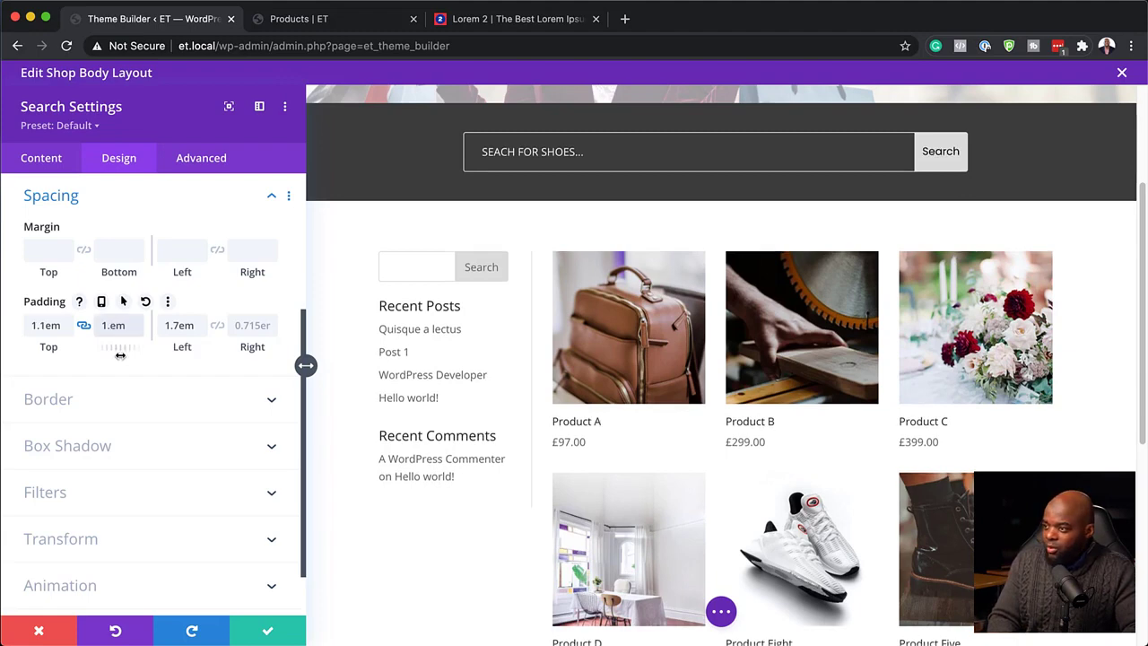
{"action": "left_click_drag", "start_coordinate": [120, 355], "coordinate": [121, 356]}
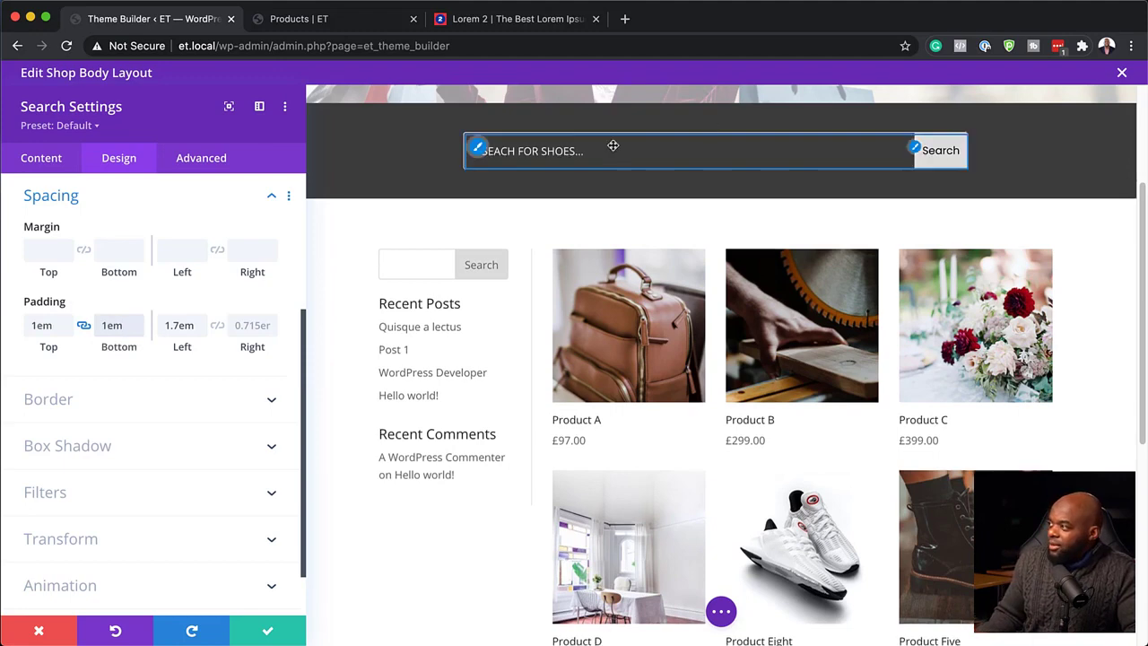
{"action": "left_click", "coordinate": [269, 631]}
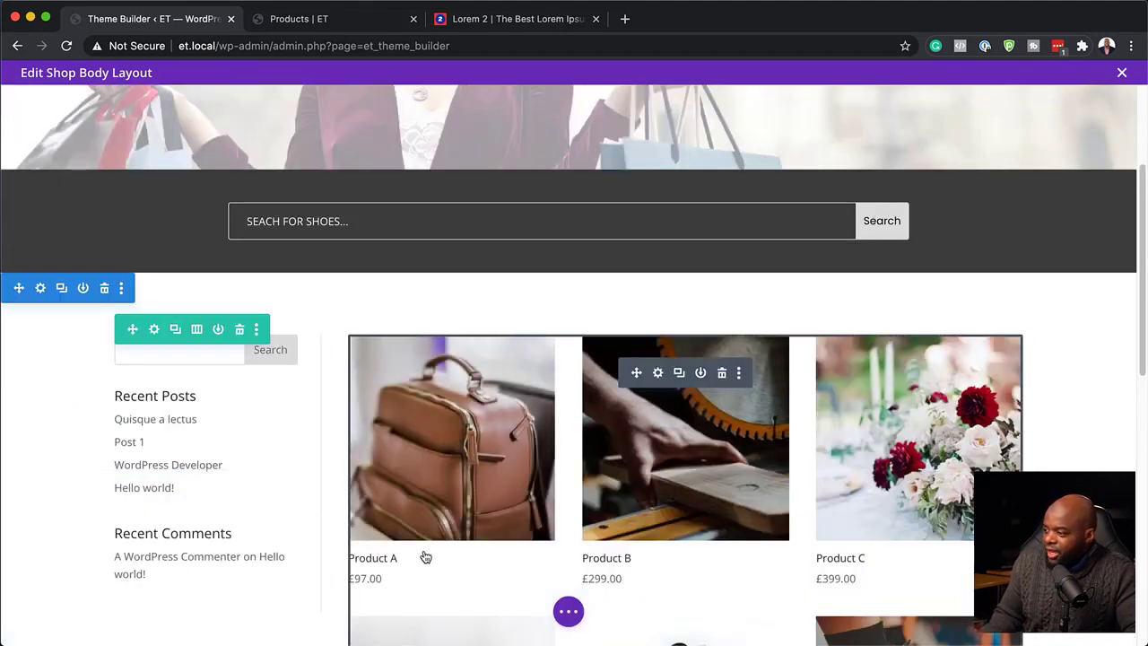
- Round all corners of the product images in the Shop module by 3px
{"action": "scroll", "coordinate": [362, 548], "scroll_direction": "down", "scroll_amount": 2}
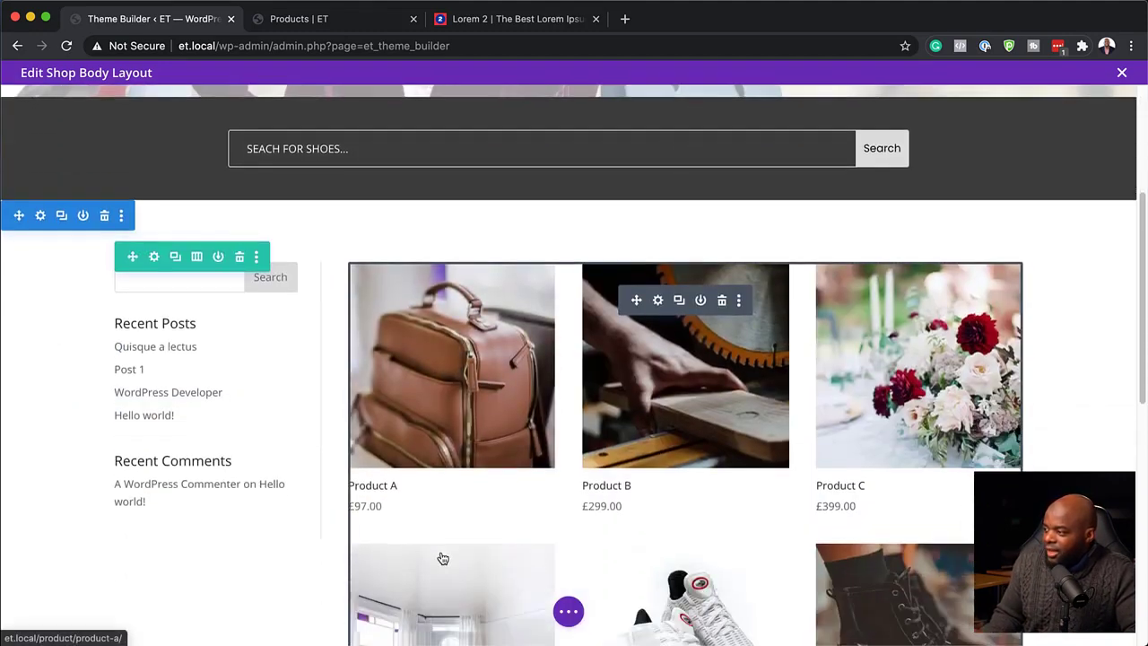
{"action": "left_click", "coordinate": [658, 301]}
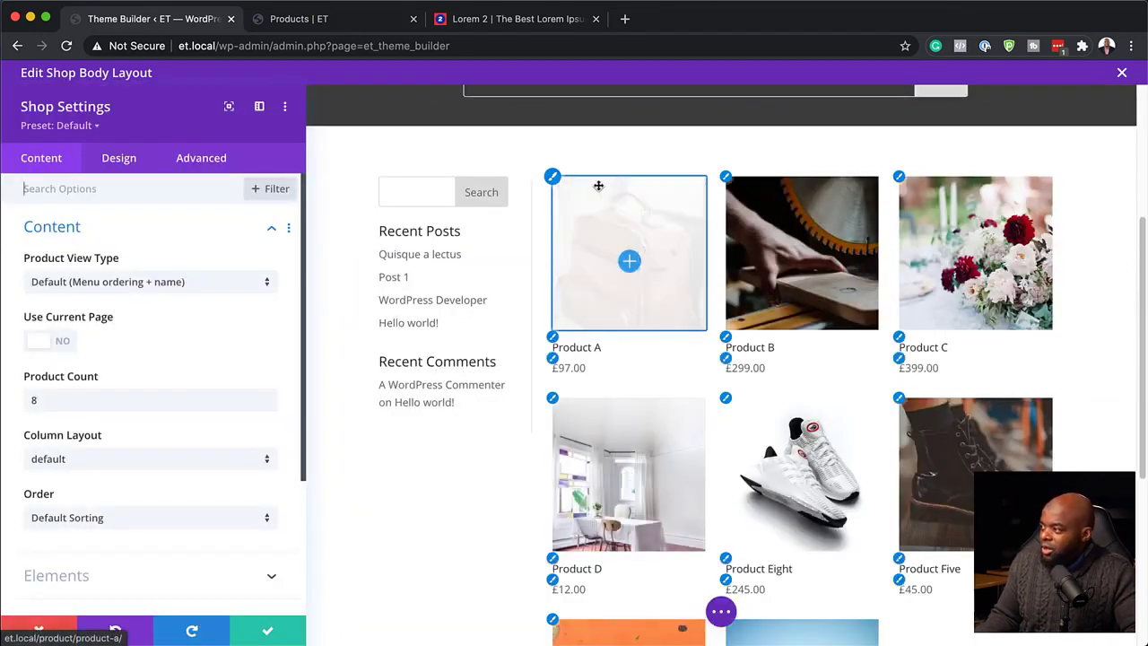
{"action": "left_click", "coordinate": [552, 178]}
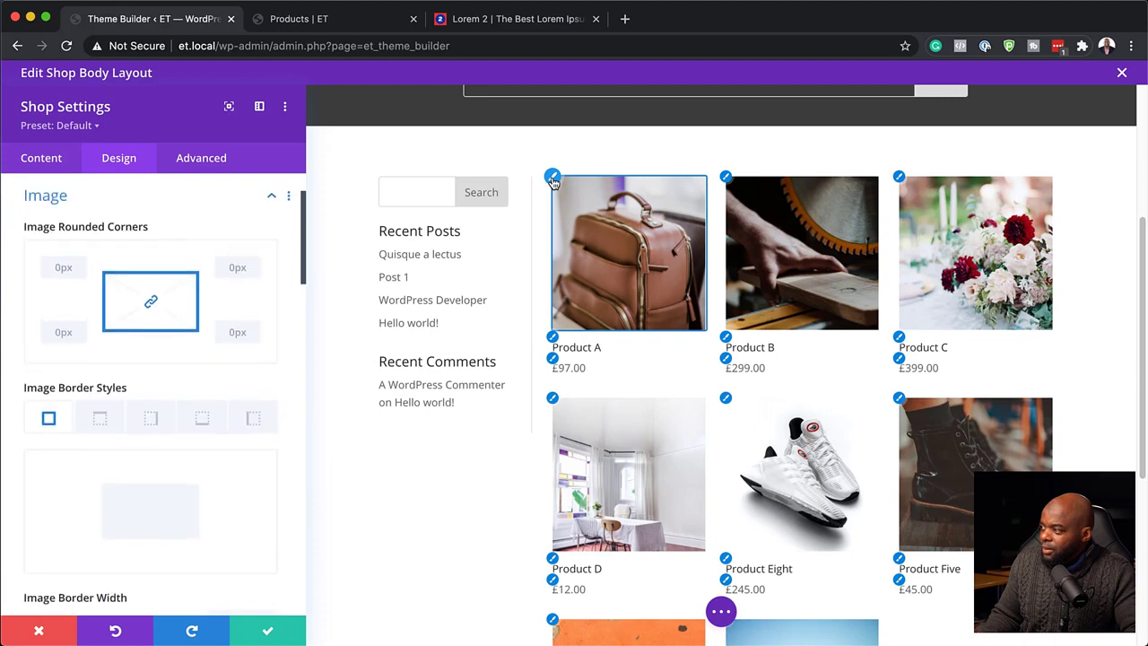
{"action": "left_click", "coordinate": [49, 268]}
{"action": "type", "text": "3"}
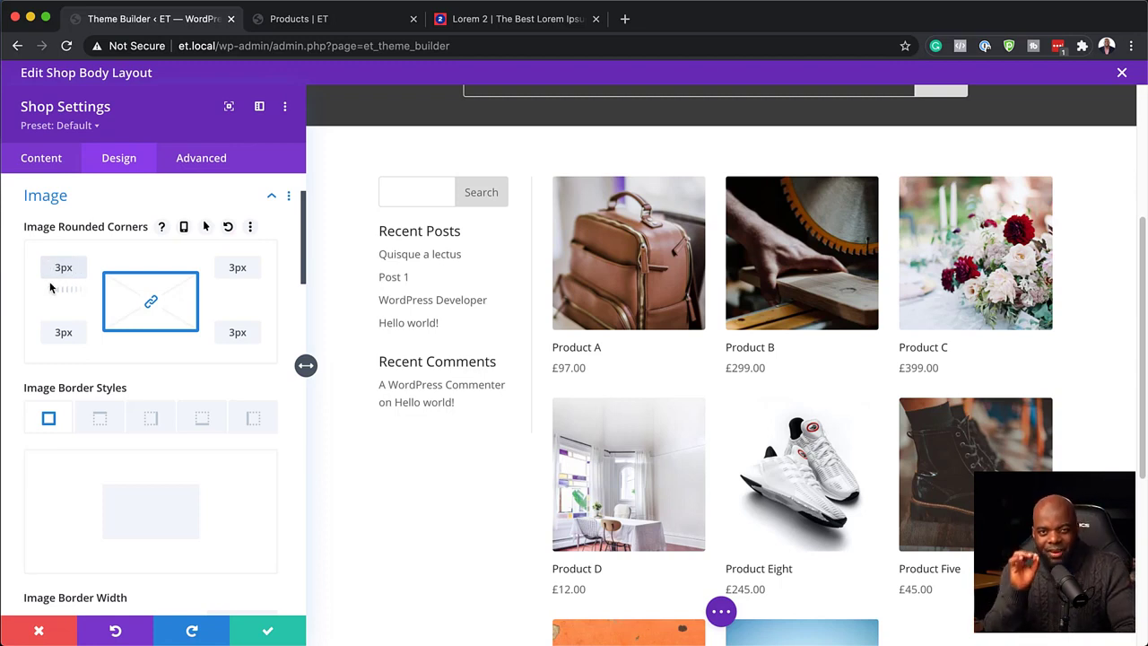
- Set the product title font to Poppins and slightly increase the title text size
{"action": "left_click", "coordinate": [556, 345]}
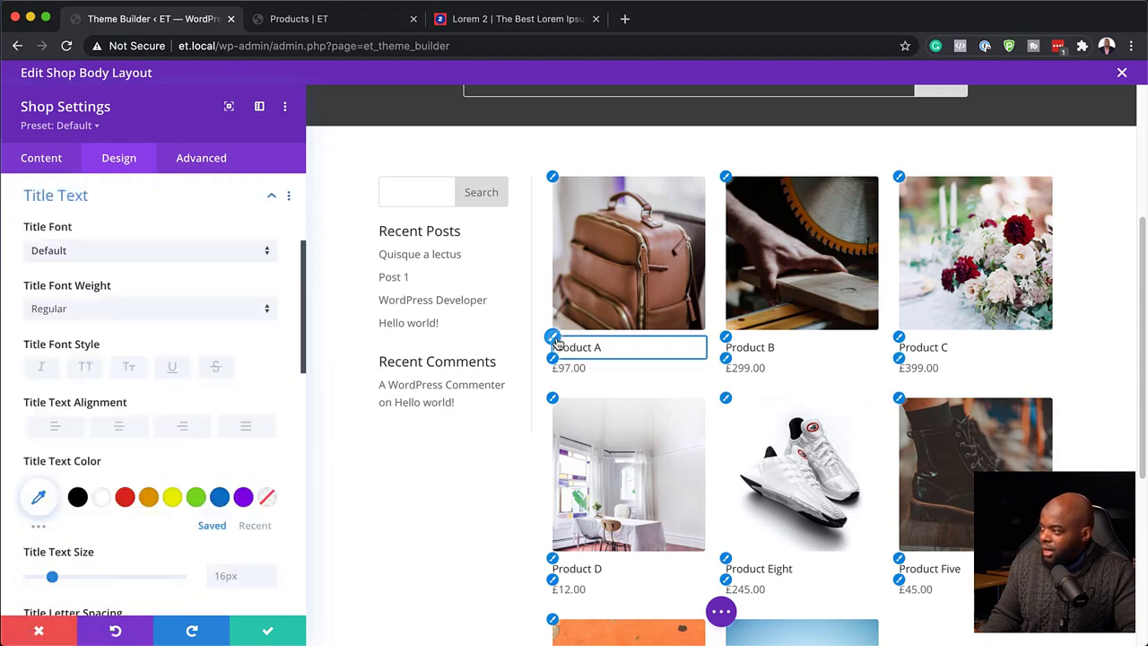
{"action": "left_click", "coordinate": [180, 255]}
{"action": "left_click", "coordinate": [155, 212]}
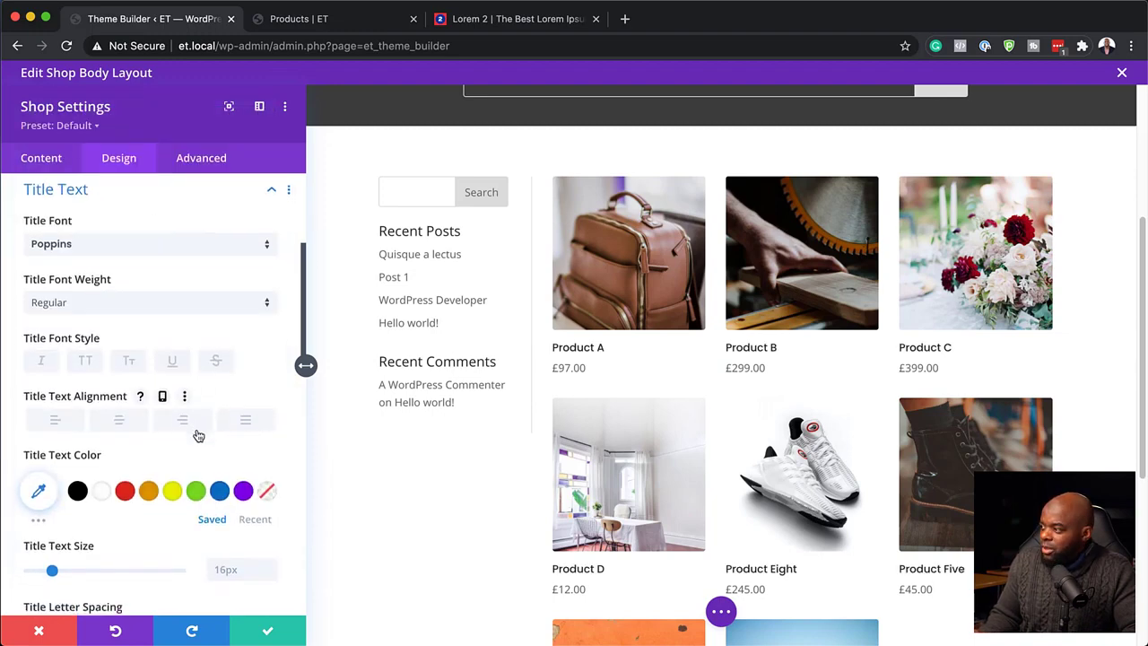
{"action": "scroll", "coordinate": [192, 458], "scroll_direction": "down", "scroll_amount": 1}
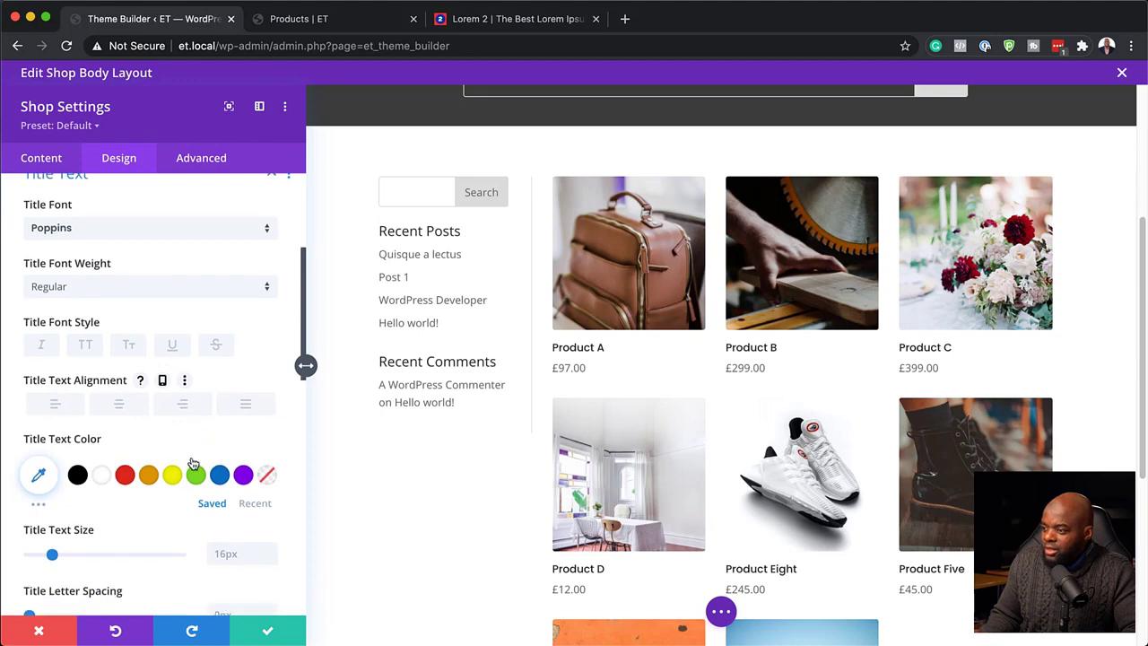
{"action": "left_click", "coordinate": [271, 549]}
{"action": "left_click", "coordinate": [270, 560]}
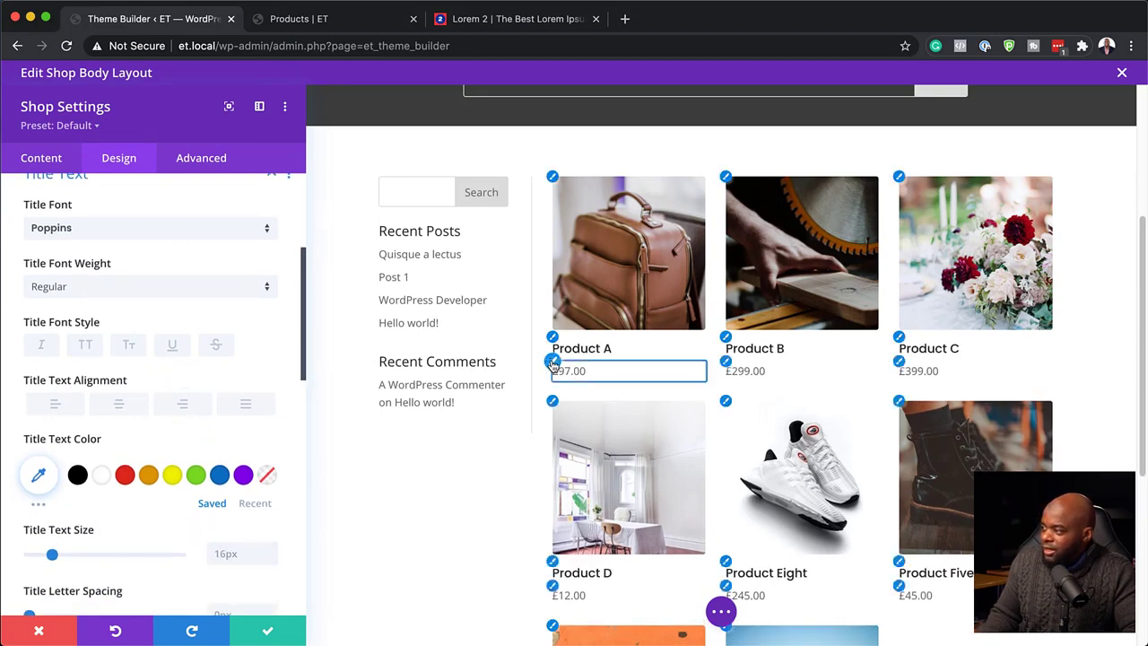
- Style the product price text with the Poppins font, red text color and Medium font weight
{"action": "left_click", "coordinate": [556, 368]}
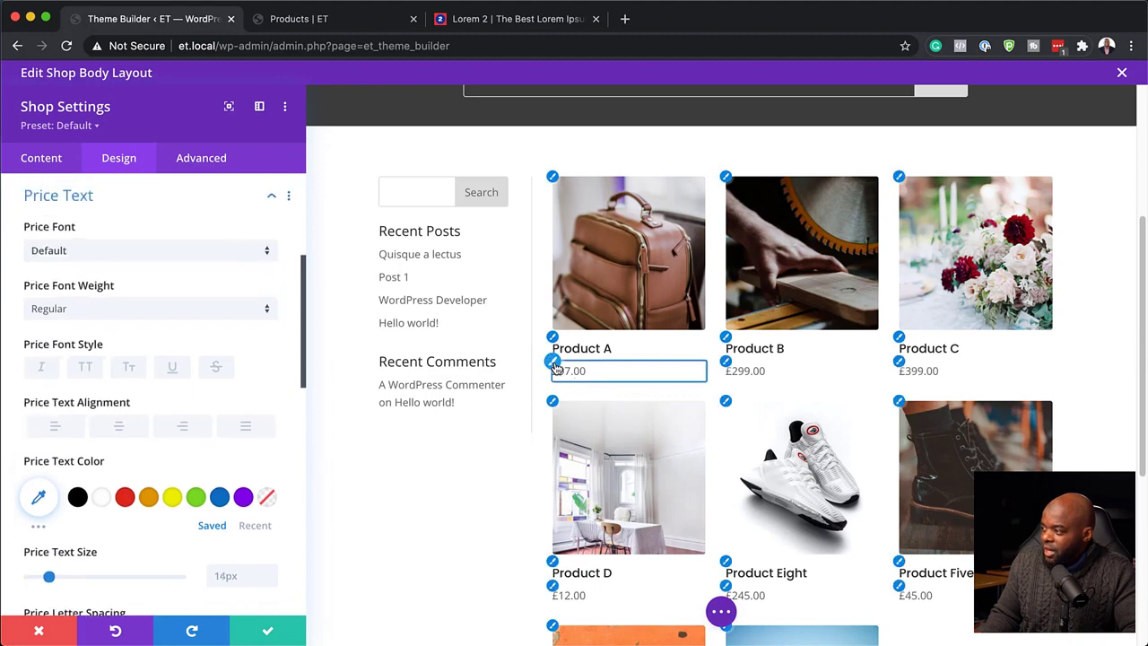
{"action": "left_click", "coordinate": [128, 254]}
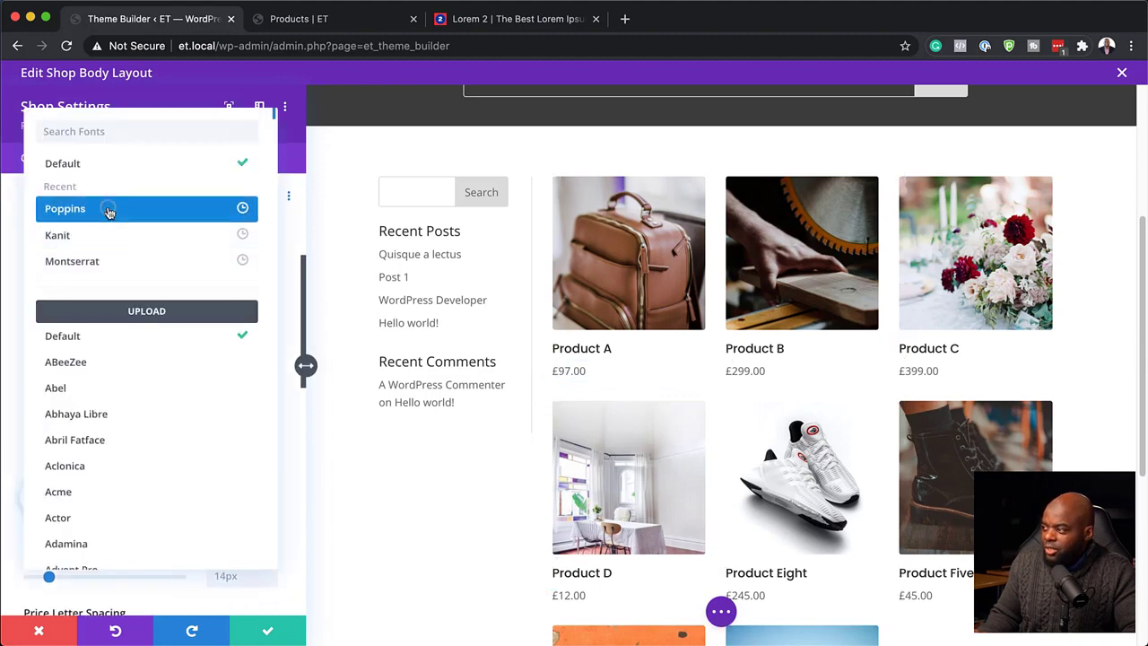
{"action": "left_click", "coordinate": [110, 211]}
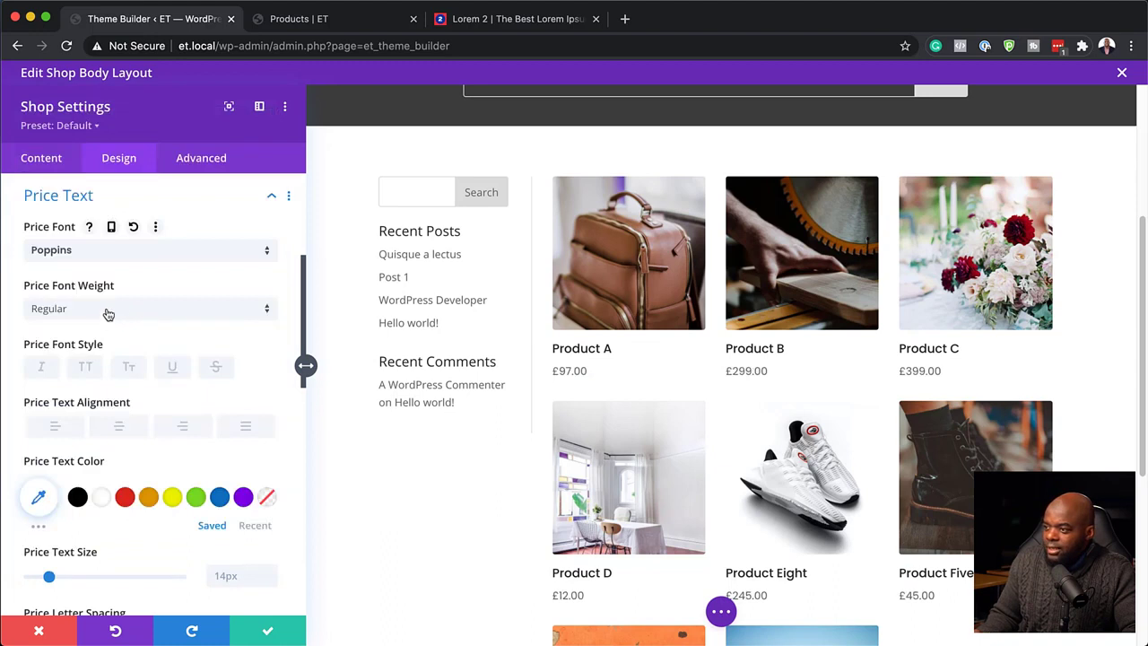
{"action": "scroll", "coordinate": [128, 403], "scroll_direction": "down", "scroll_amount": 2}
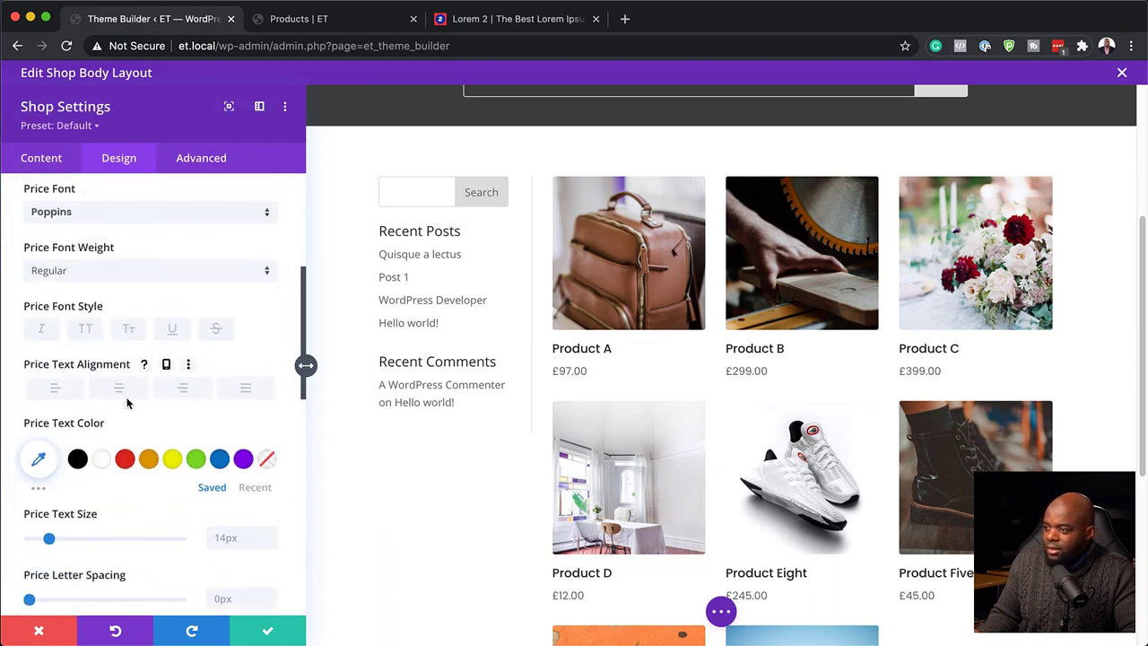
{"action": "left_click", "coordinate": [125, 427]}
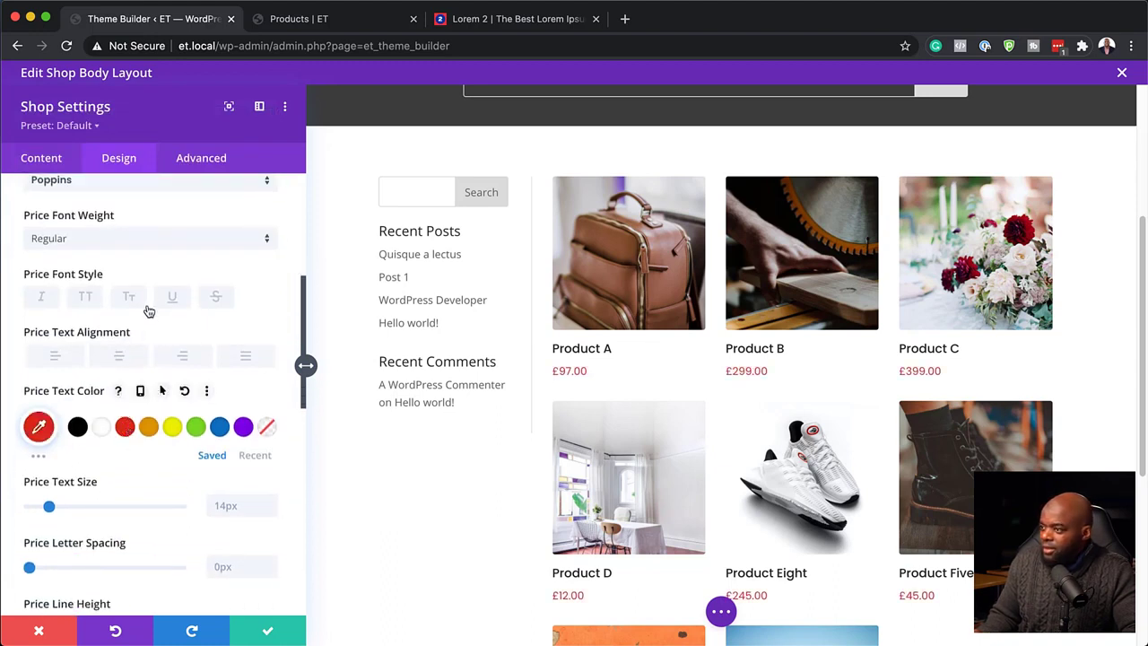
{"action": "left_click", "coordinate": [111, 249]}
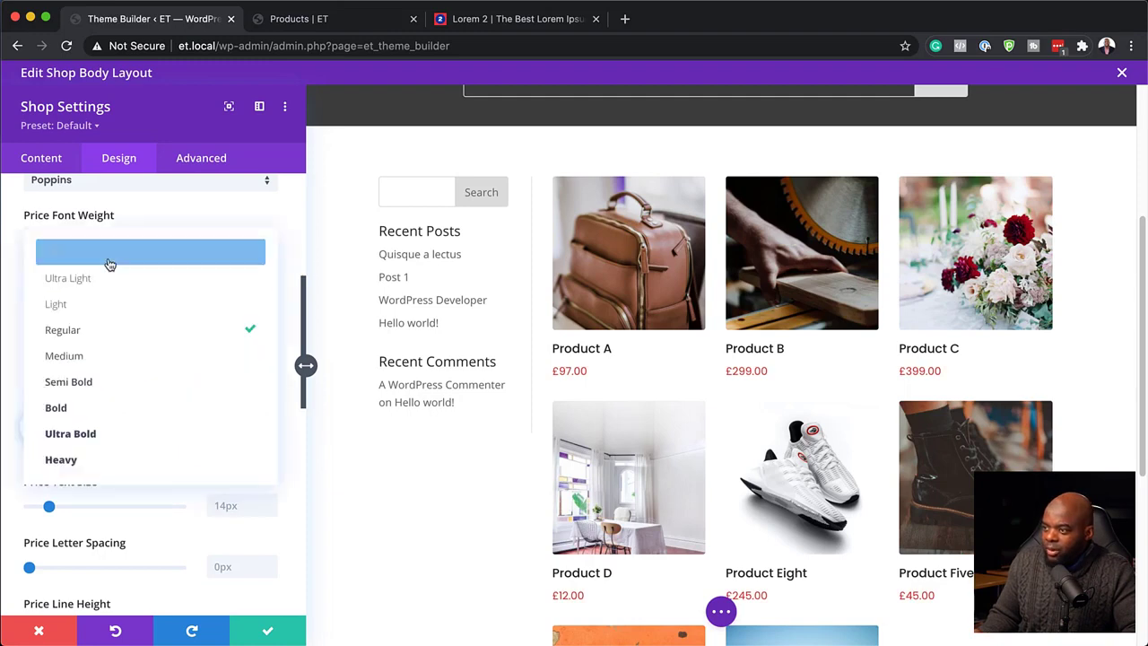
{"action": "left_click", "coordinate": [96, 405]}
{"action": "left_click", "coordinate": [93, 240]}
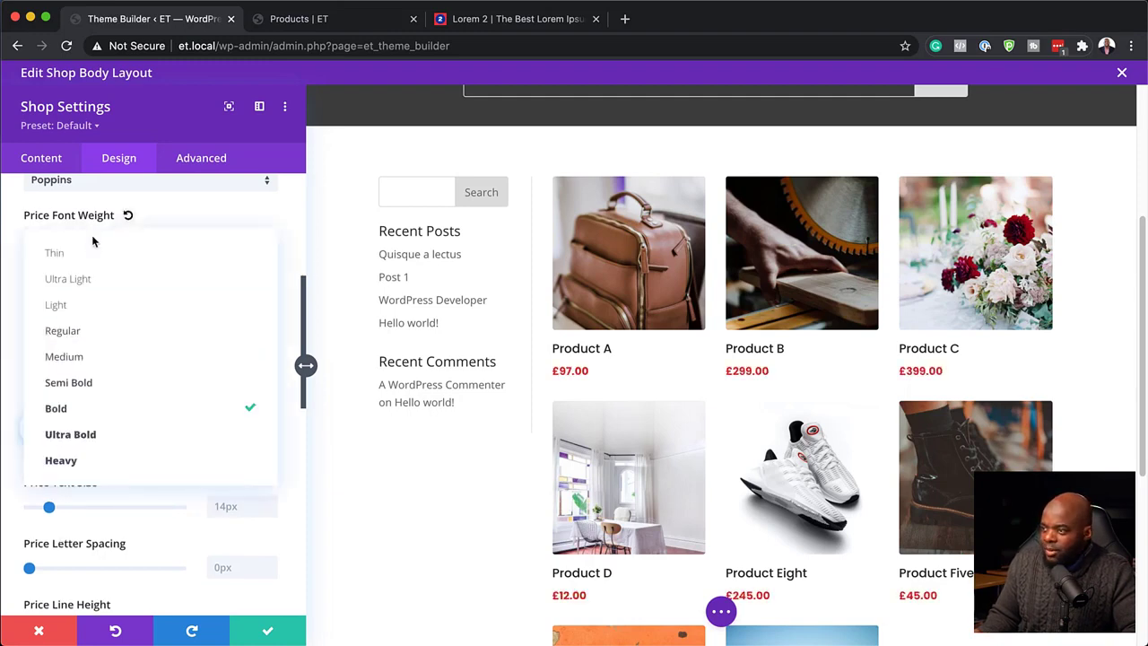
{"action": "left_click", "coordinate": [111, 357]}
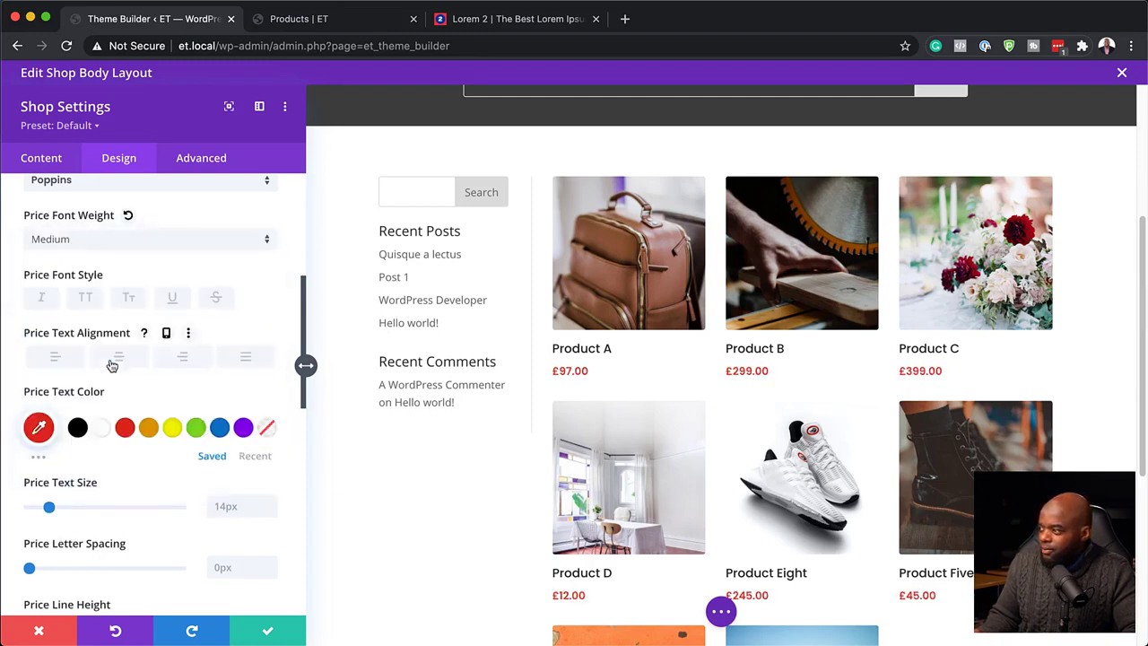
- Set the product image overlay to a white icon color and a transparent background color
{"action": "scroll", "coordinate": [642, 361], "scroll_direction": "down", "scroll_amount": 5}
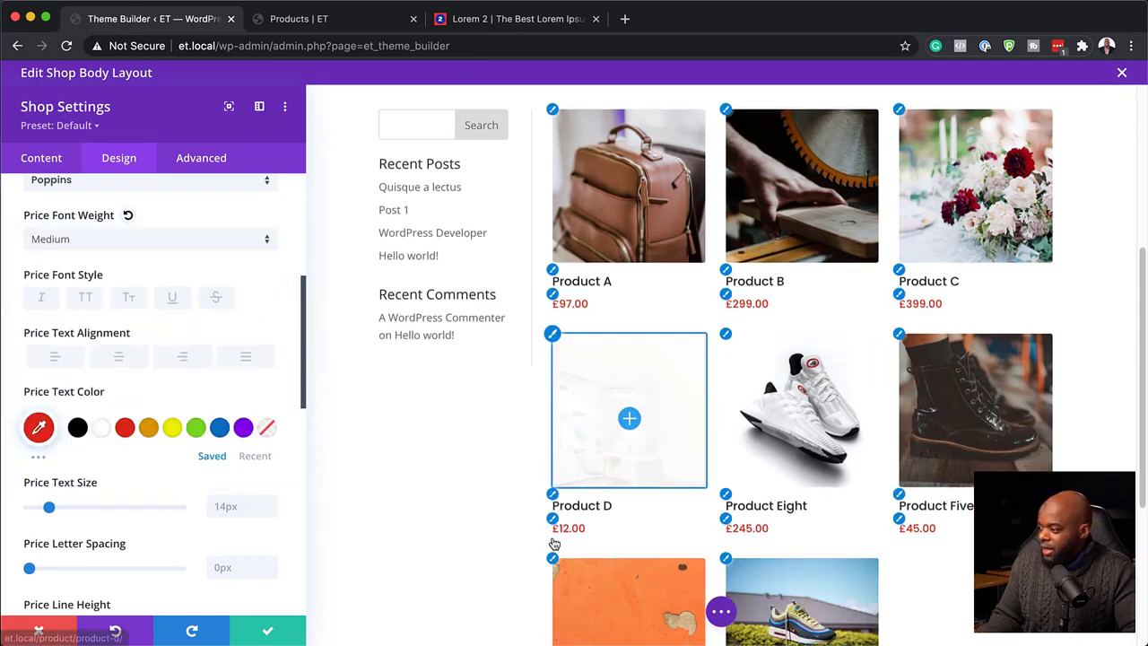
{"action": "scroll", "coordinate": [501, 489], "scroll_direction": "up", "scroll_amount": 6}
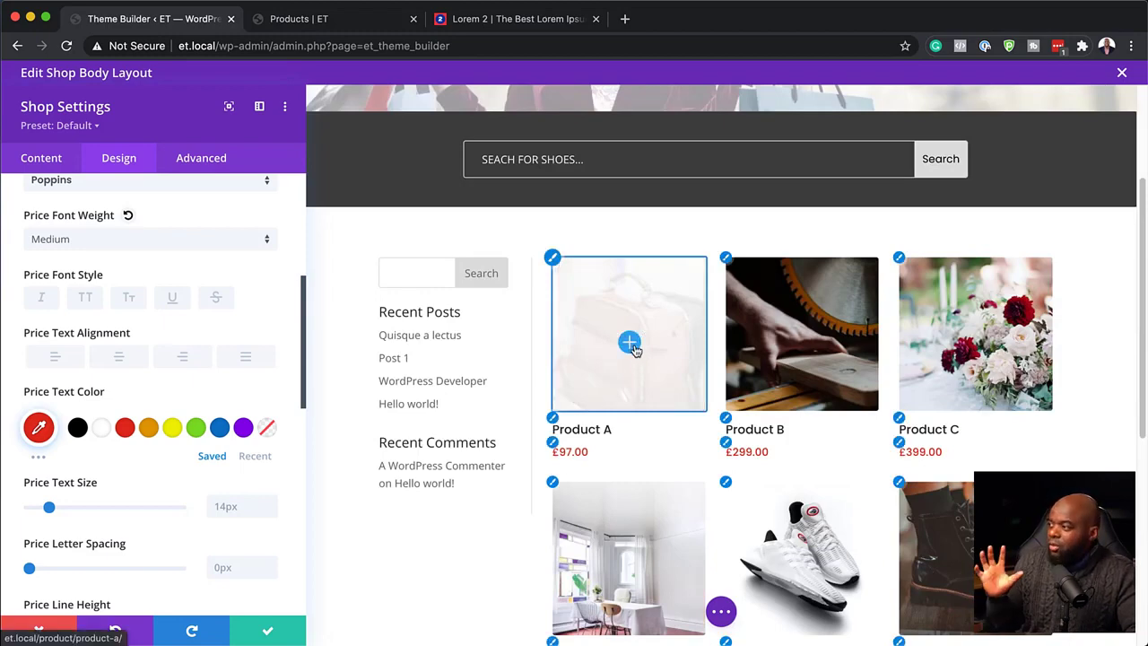
{"action": "scroll", "coordinate": [686, 350], "scroll_direction": "up", "scroll_amount": 4}
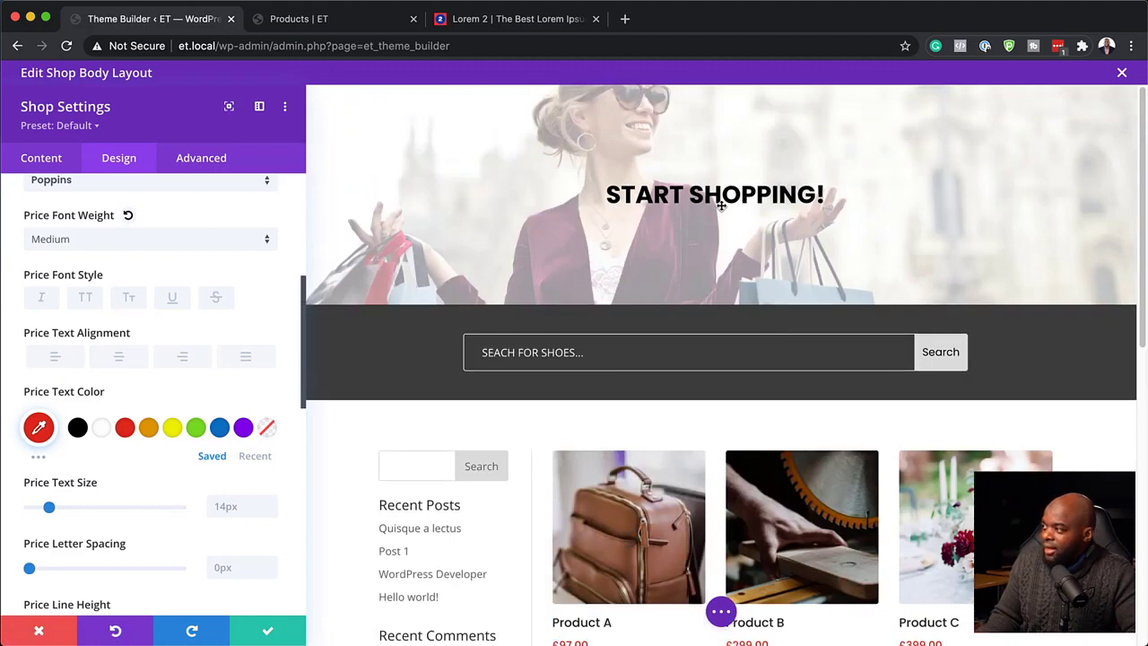
{"action": "scroll", "coordinate": [774, 428], "scroll_direction": "down", "scroll_amount": 3}
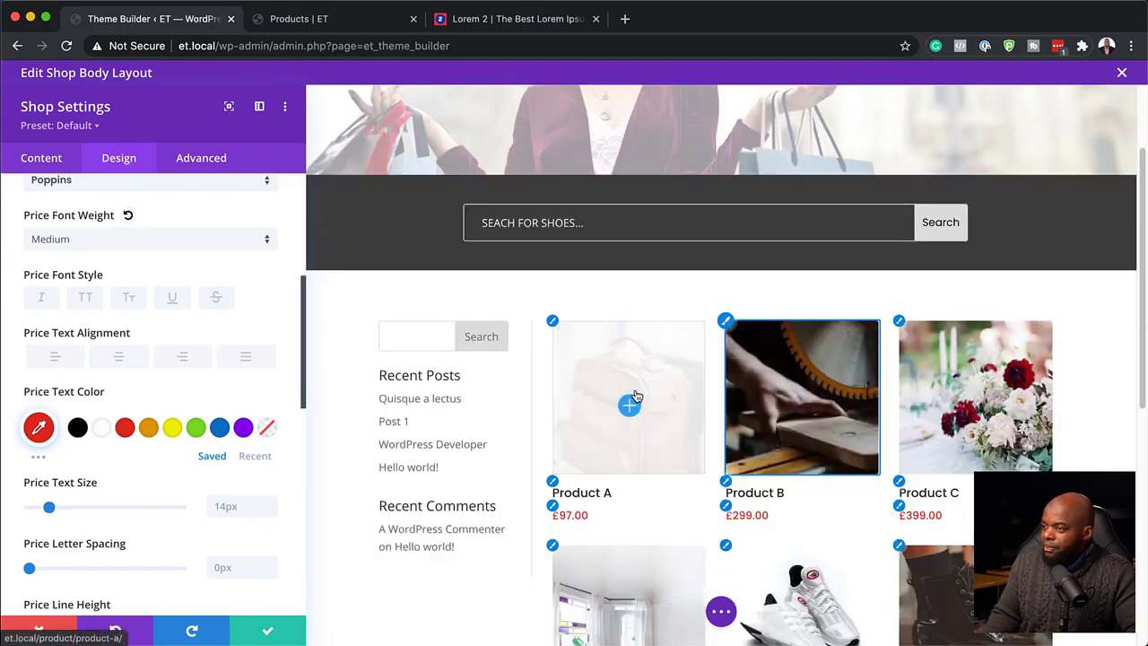
{"action": "left_click", "coordinate": [567, 337]}
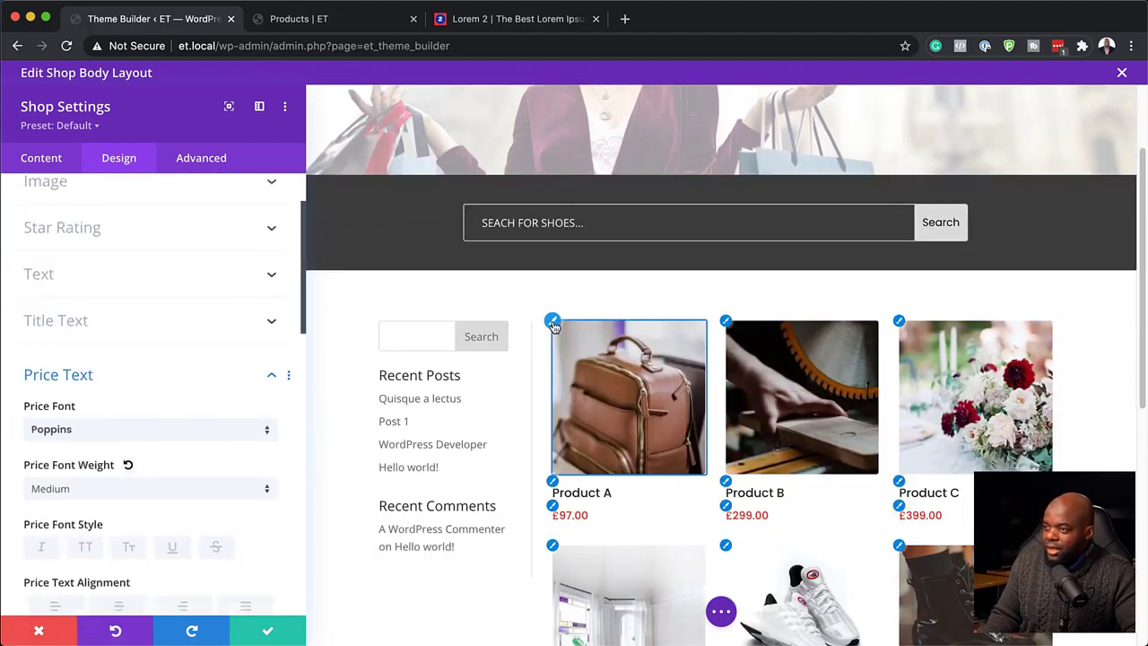
{"action": "scroll", "coordinate": [230, 472], "scroll_direction": "down", "scroll_amount": 2}
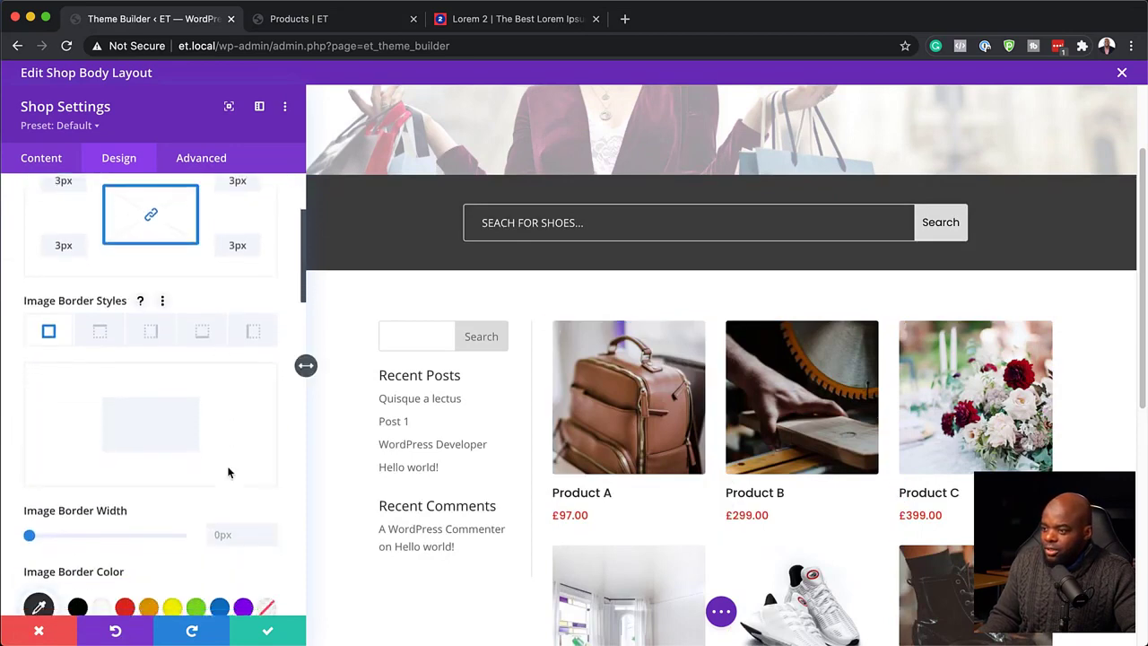
{"action": "scroll", "coordinate": [229, 473], "scroll_direction": "up", "scroll_amount": 4}
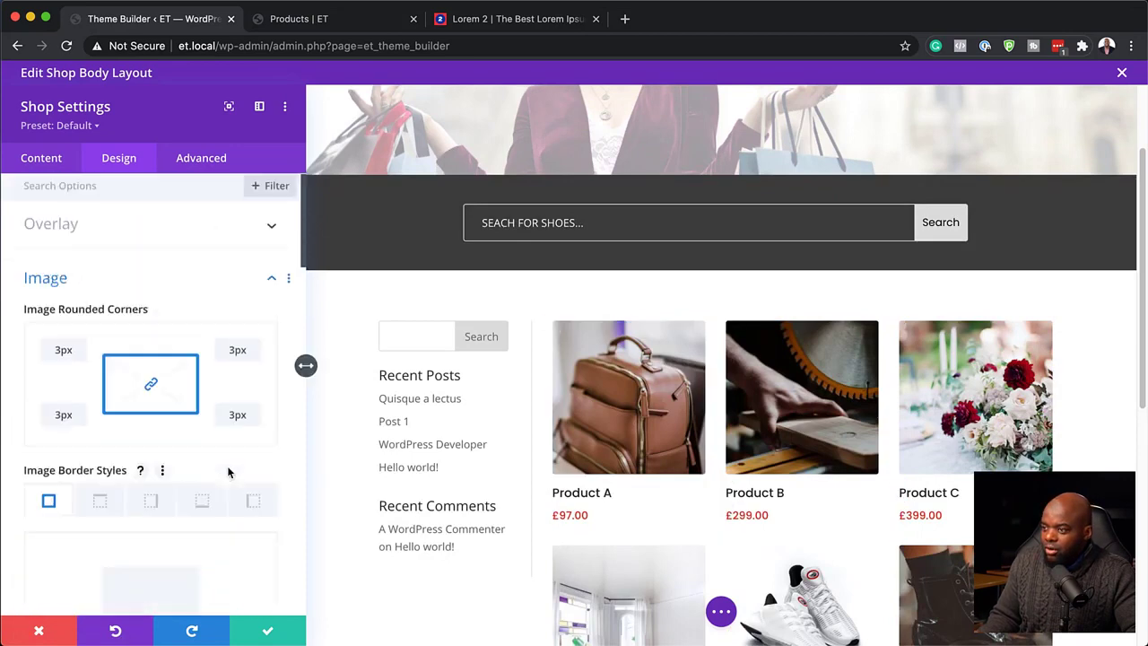
{"action": "left_click", "coordinate": [197, 238]}
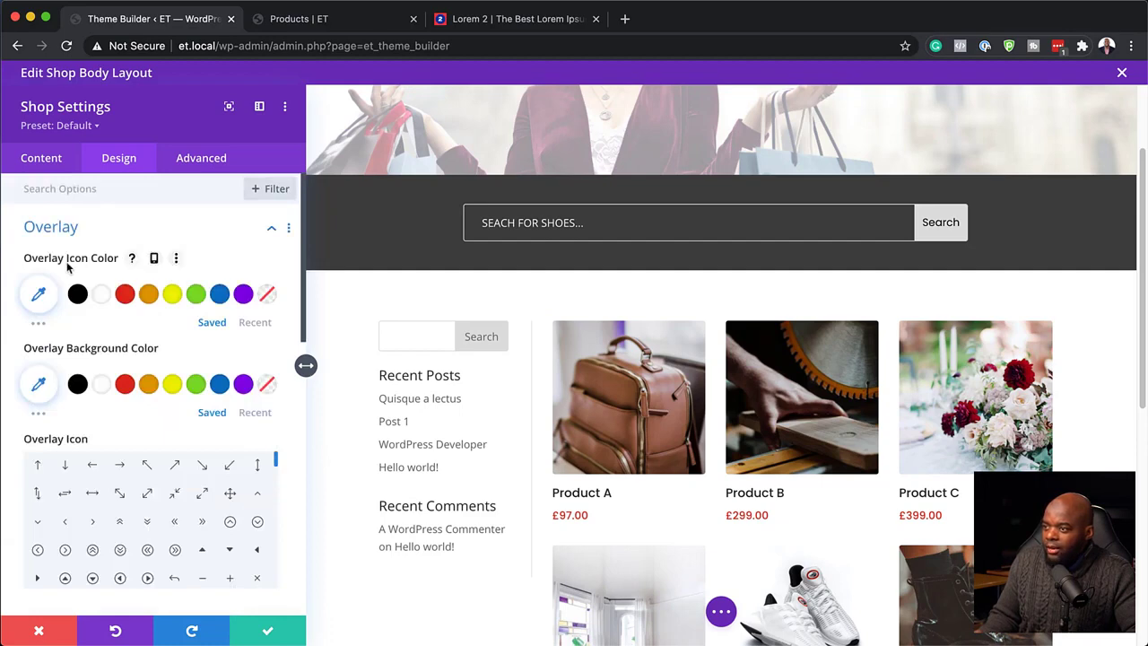
{"action": "left_click", "coordinate": [102, 296]}
{"action": "left_click", "coordinate": [267, 384]}
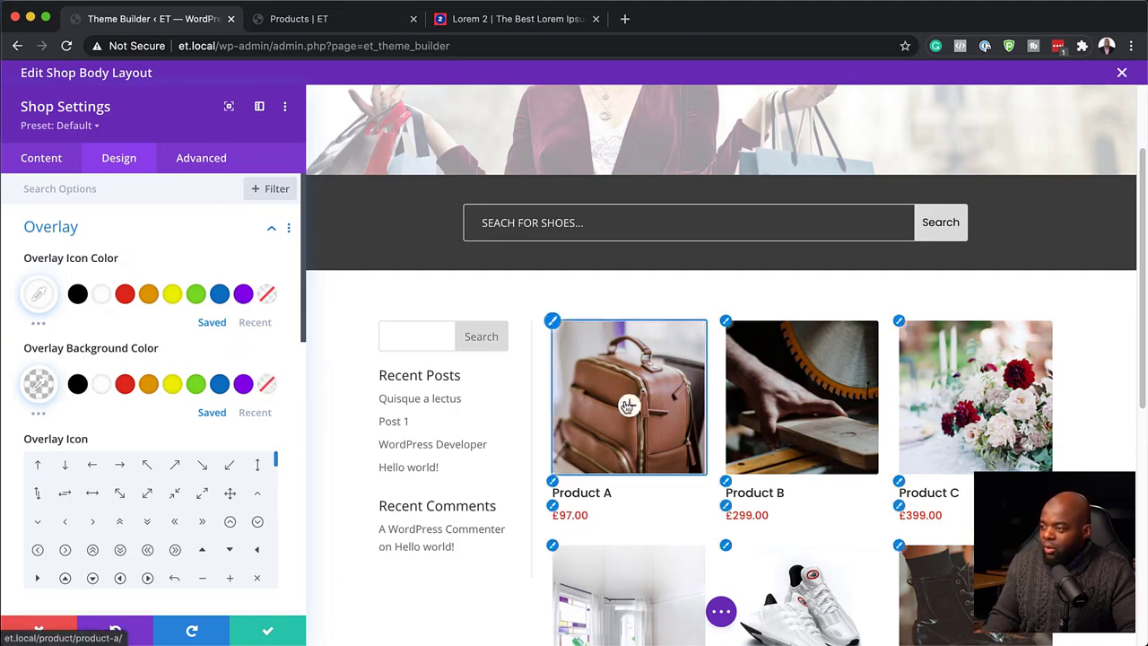
- Choose the magnifying glass with a plus sign as the overlay icon and save the Shop module
{"action": "scroll", "coordinate": [164, 502], "scroll_direction": "down", "scroll_amount": 2}
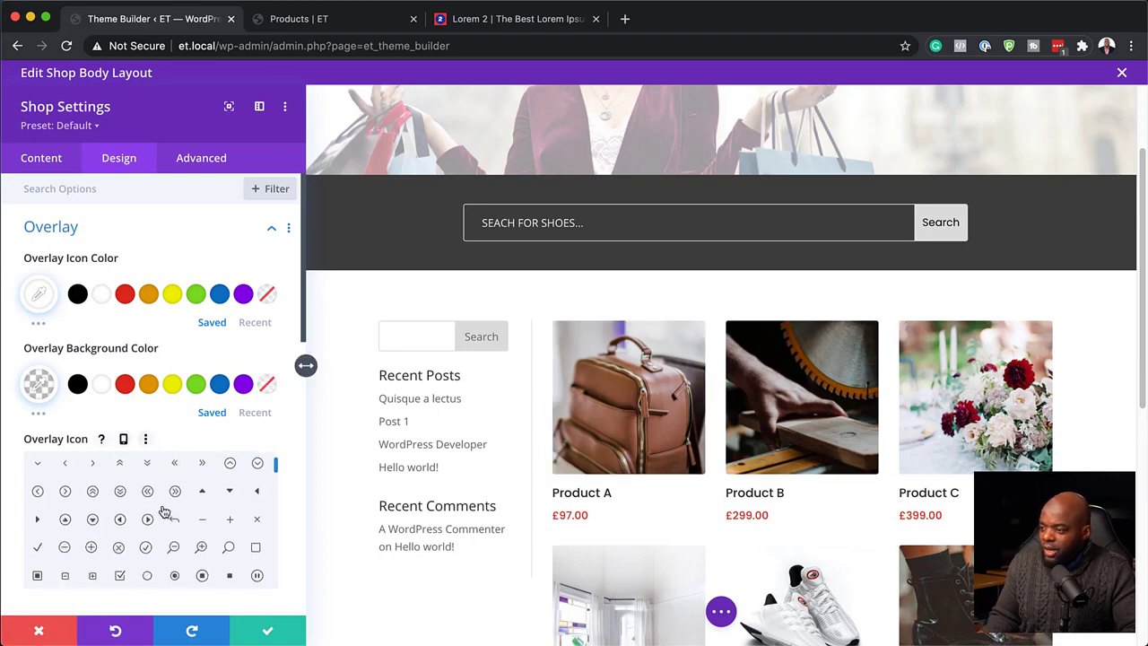
{"action": "scroll", "coordinate": [188, 538], "scroll_direction": "down", "scroll_amount": 1}
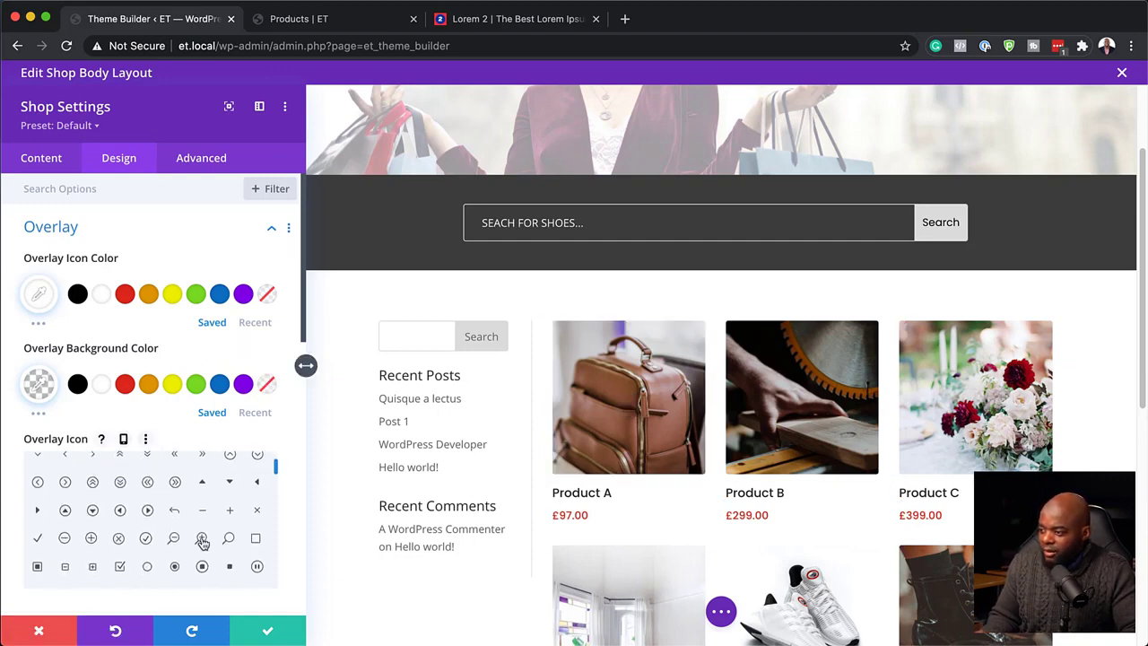
{"action": "left_click", "coordinate": [202, 539]}
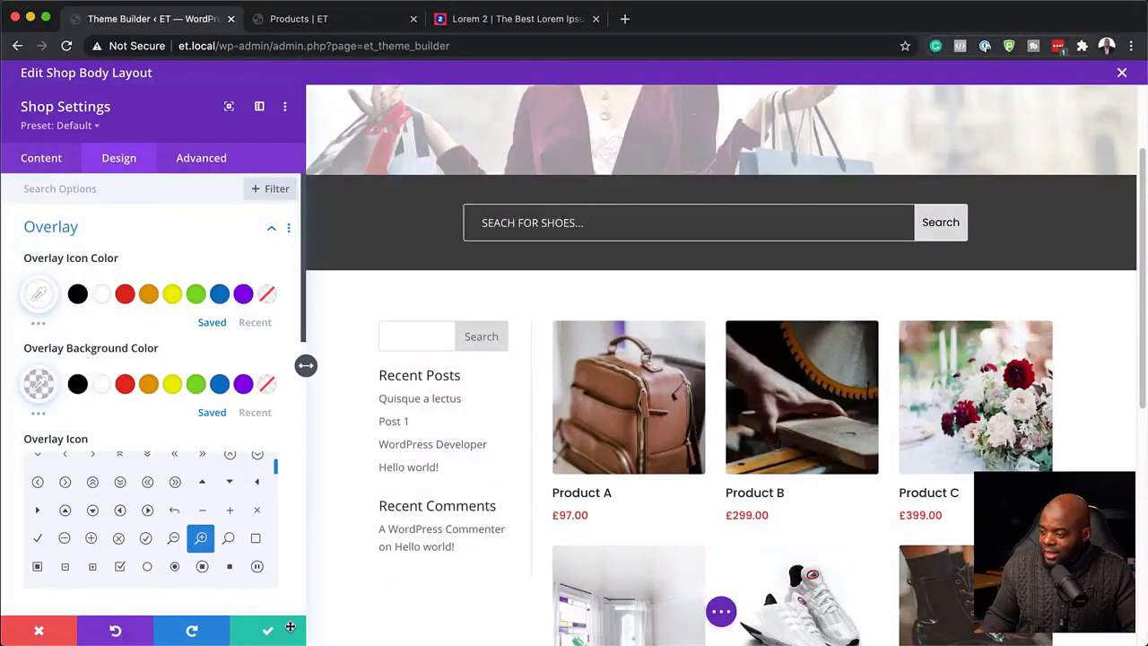
{"action": "left_click", "coordinate": [267, 632]}
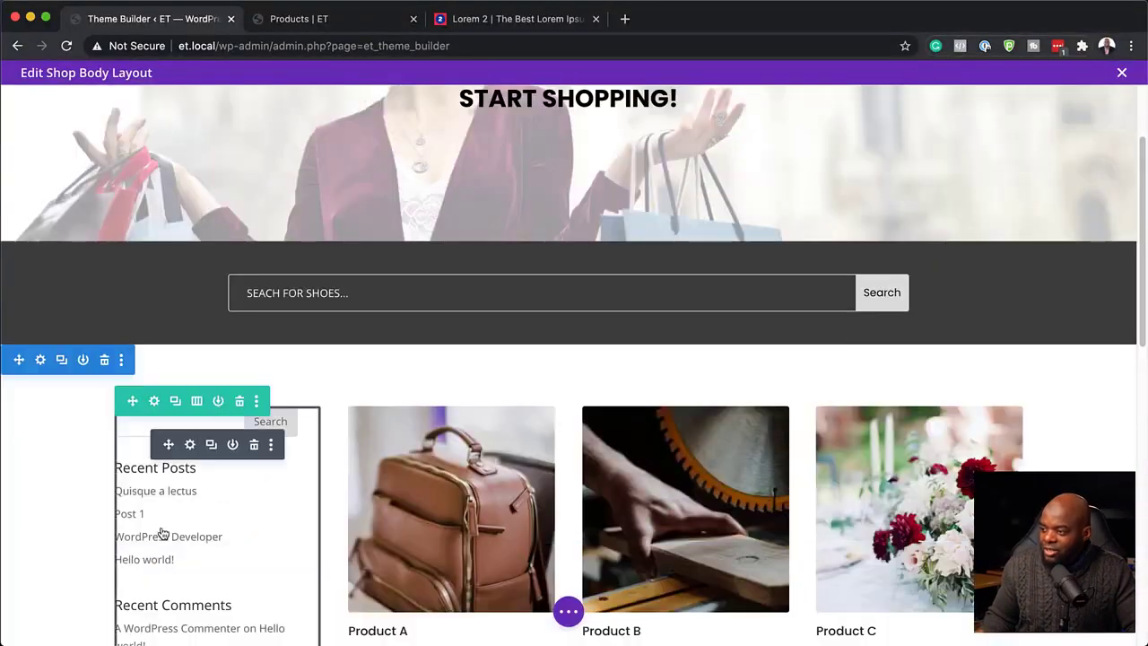
- Check the sidebar and product grid in the full-width layout and save the shop body layout
{"action": "scroll", "coordinate": [236, 549], "scroll_direction": "down", "scroll_amount": 4}
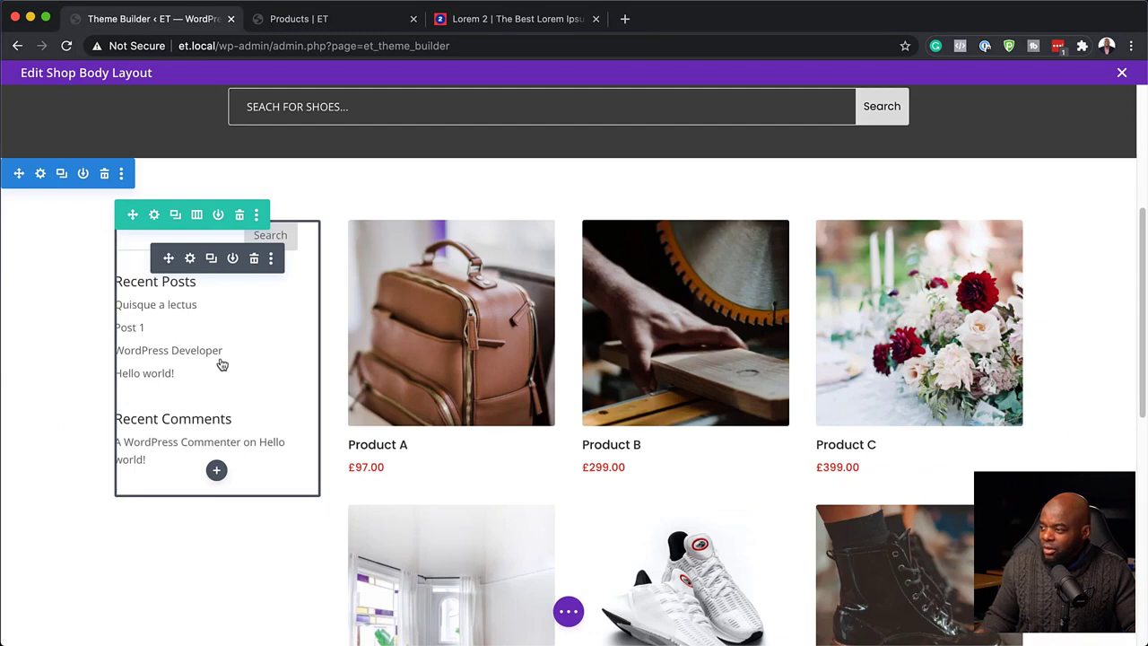
{"action": "scroll", "coordinate": [200, 418], "scroll_direction": "up", "scroll_amount": 7}
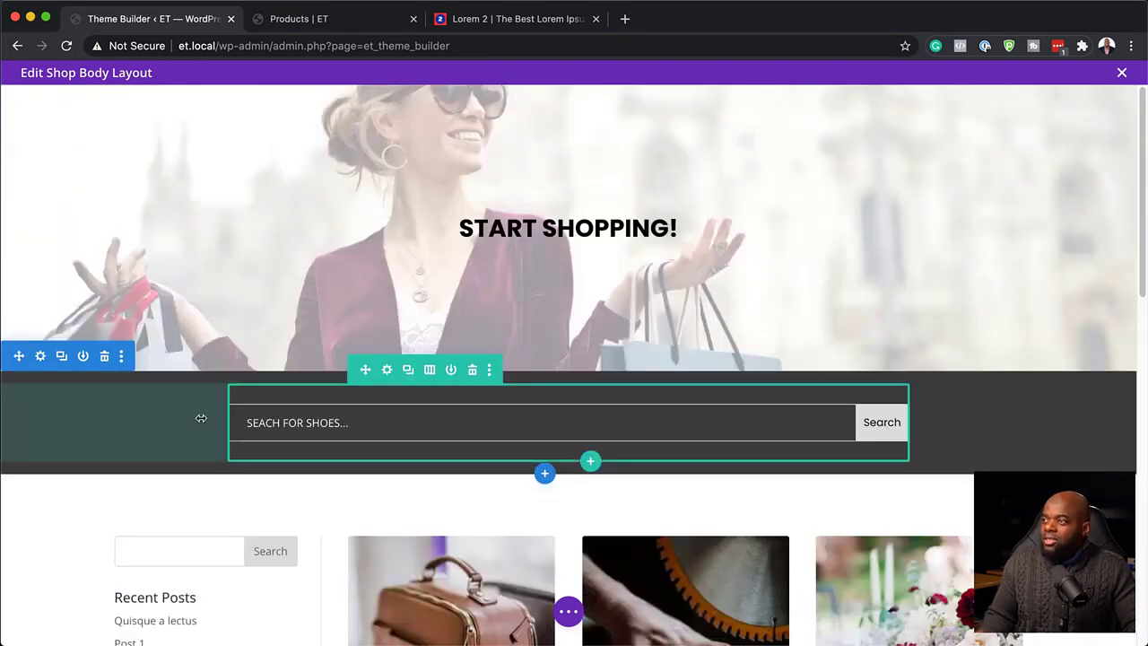
{"action": "key", "text": "super+s"}
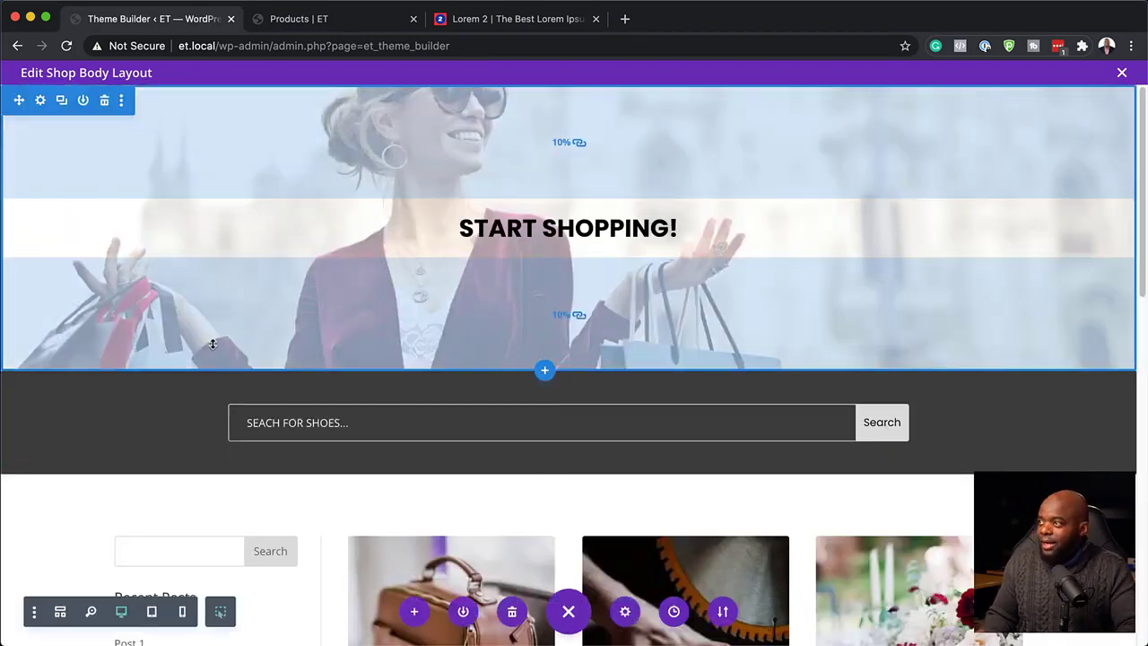
- Compare the default live shop page with the custom shop layout in the Theme Builder, including the sidebar and product grid
{"action": "left_click", "coordinate": [345, 20]}
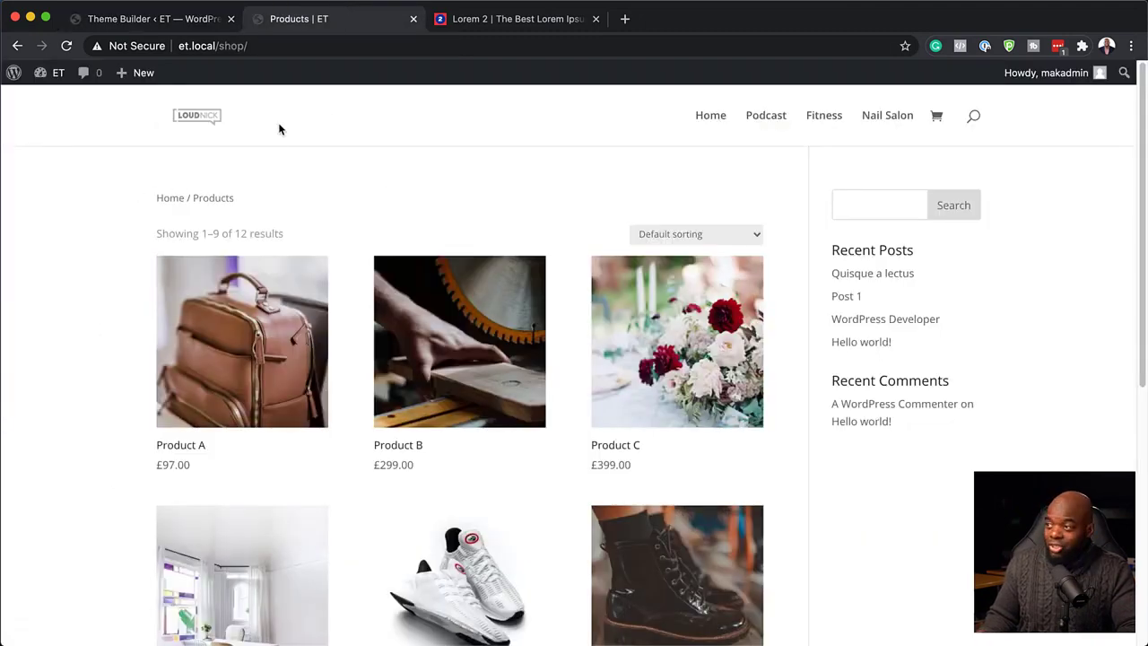
{"action": "left_click", "coordinate": [181, 45]}
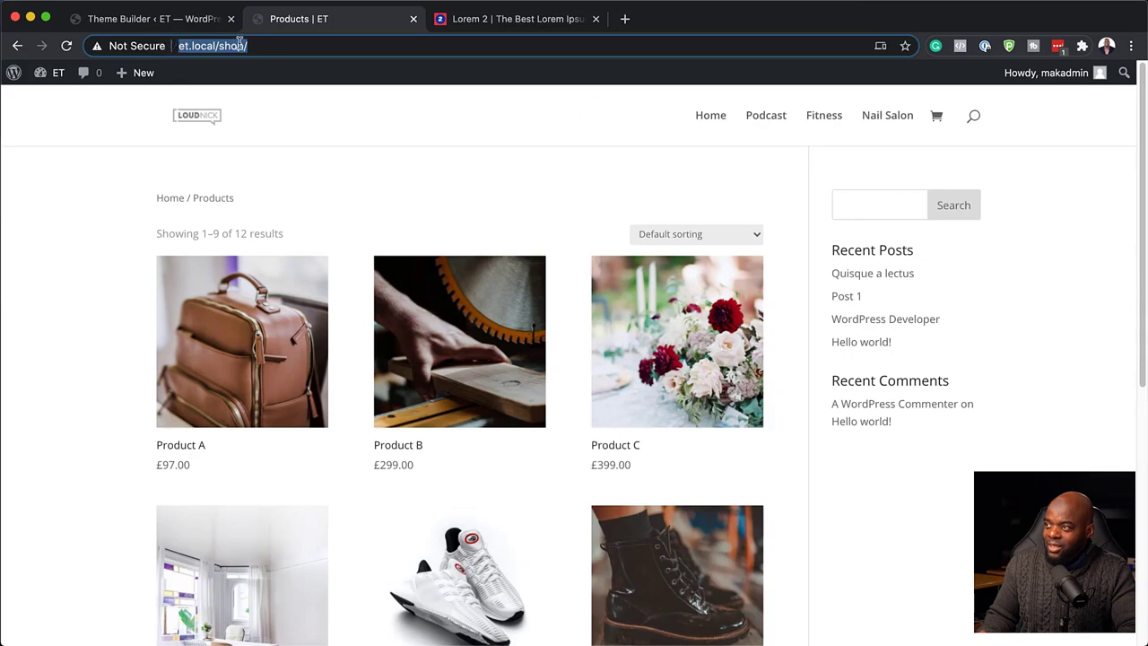
{"action": "scroll", "coordinate": [738, 425], "scroll_direction": "down", "scroll_amount": 5}
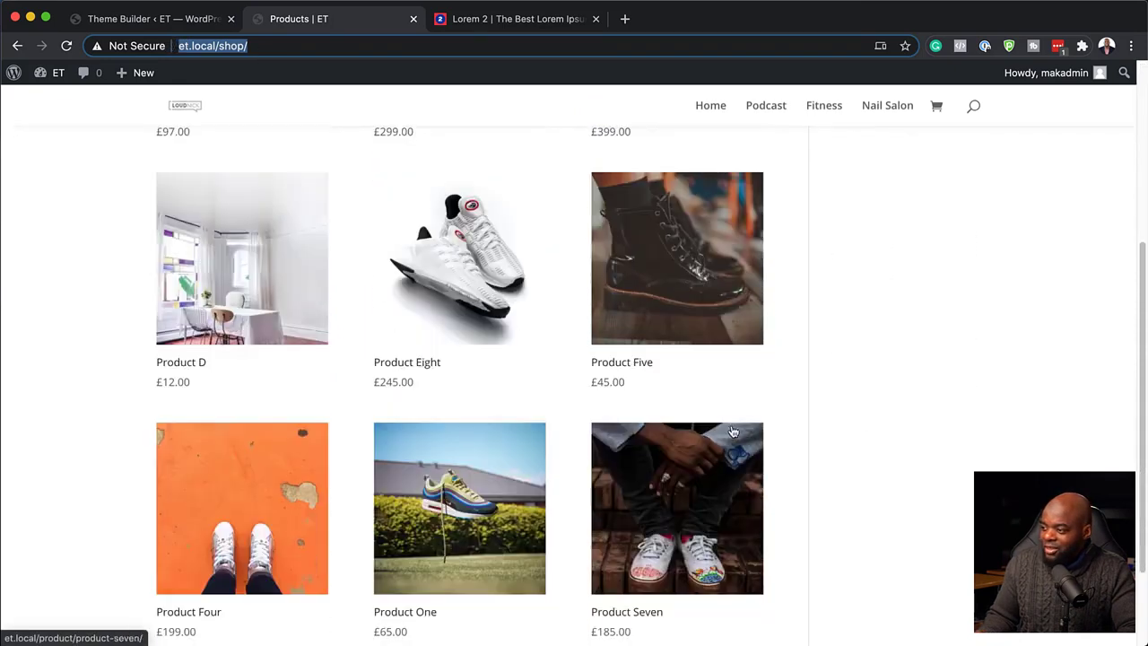
{"action": "scroll", "coordinate": [467, 415], "scroll_direction": "up", "scroll_amount": 6}
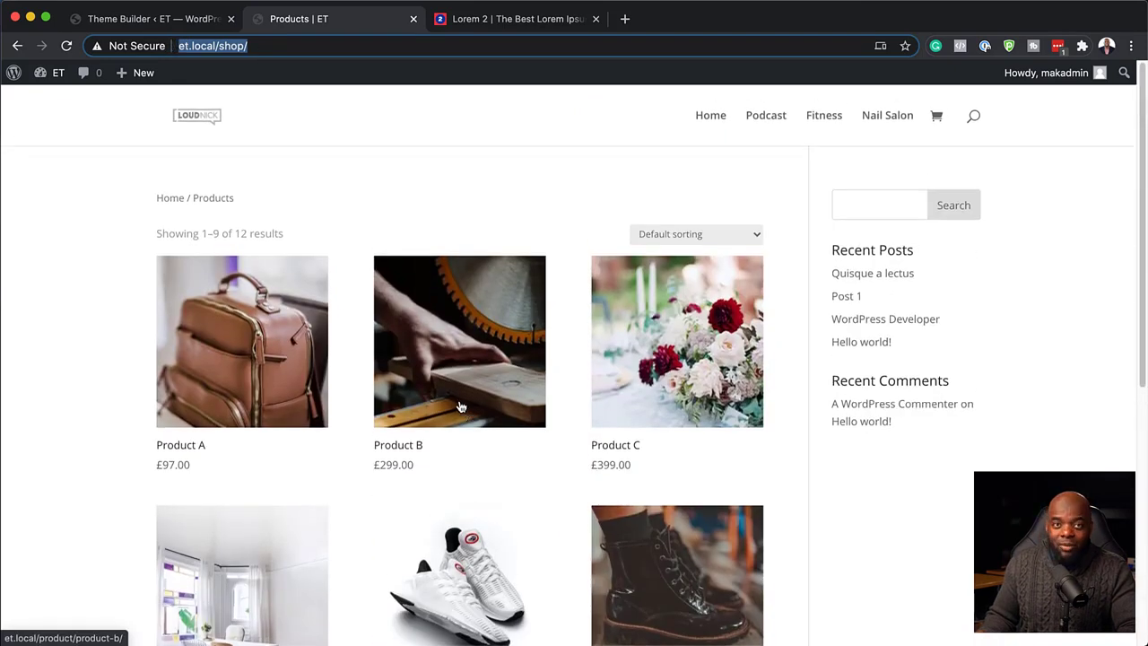
{"action": "left_click", "coordinate": [191, 22]}
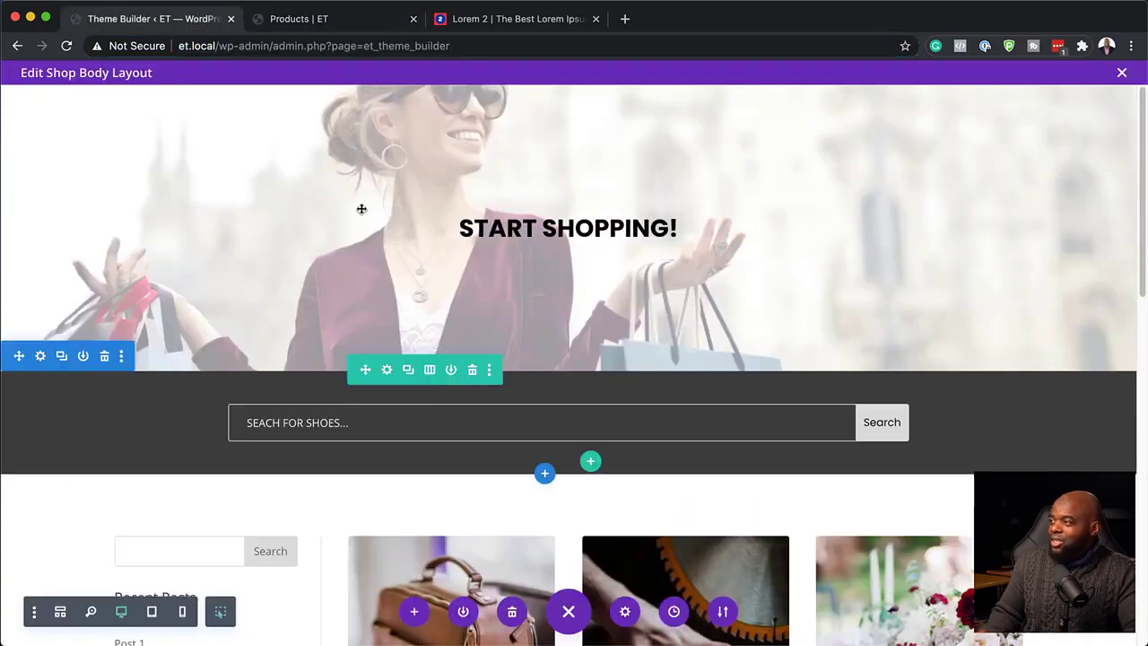
{"action": "scroll", "coordinate": [947, 484], "scroll_direction": "down", "scroll_amount": 6}
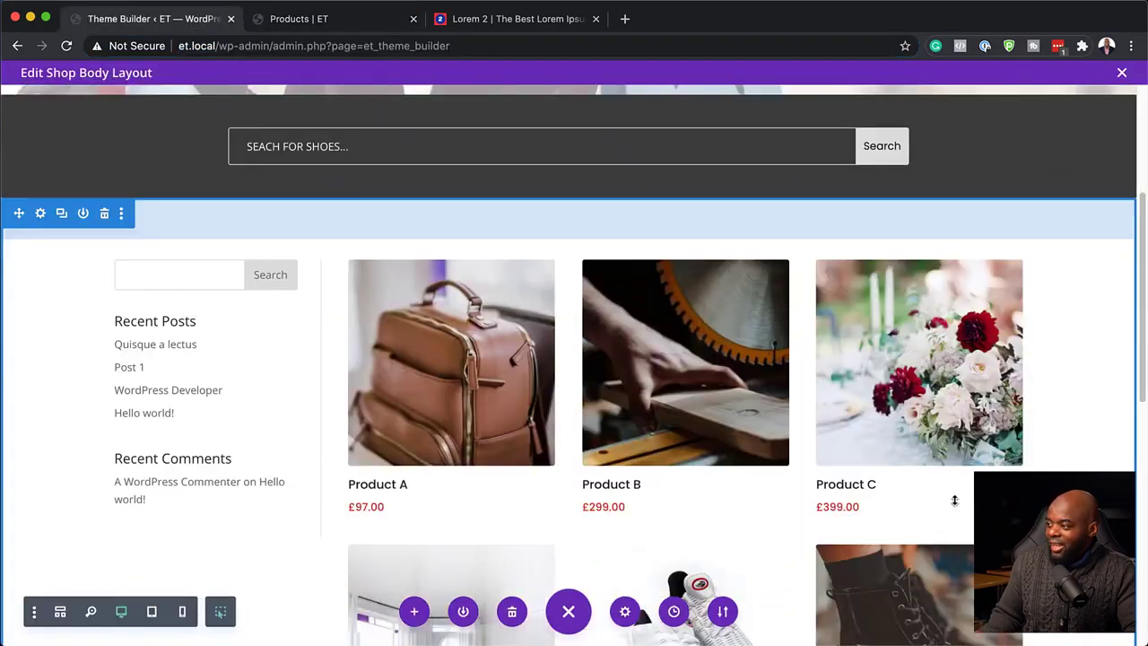
{"action": "scroll", "coordinate": [955, 500], "scroll_direction": "down", "scroll_amount": 5}
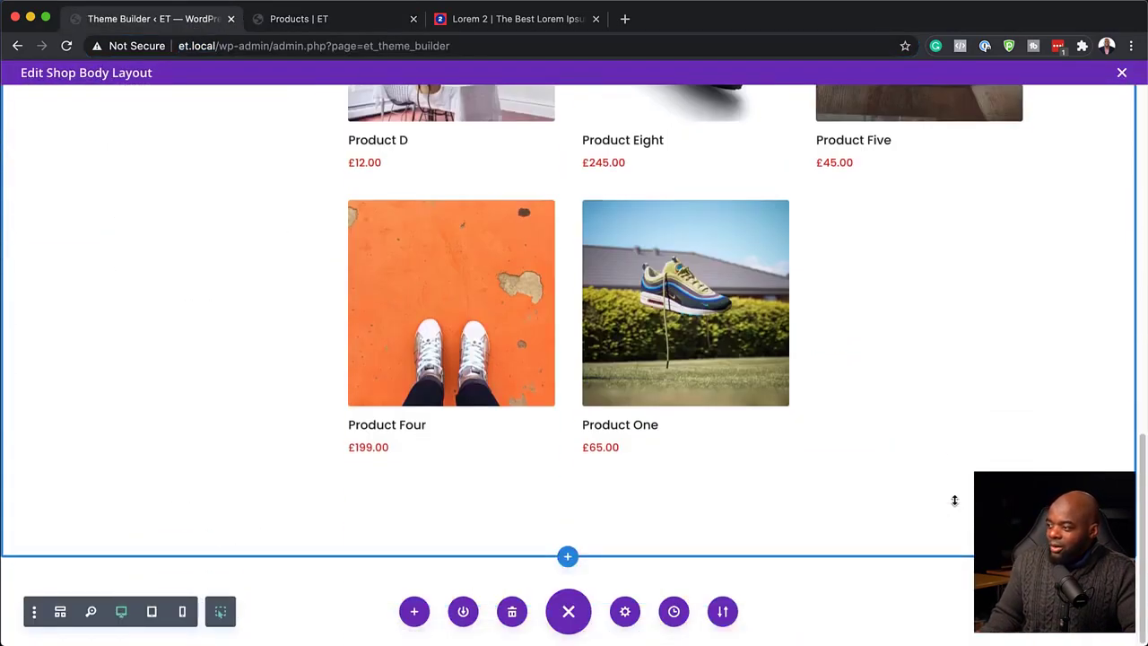
{"action": "scroll", "coordinate": [955, 499], "scroll_direction": "up", "scroll_amount": 11}
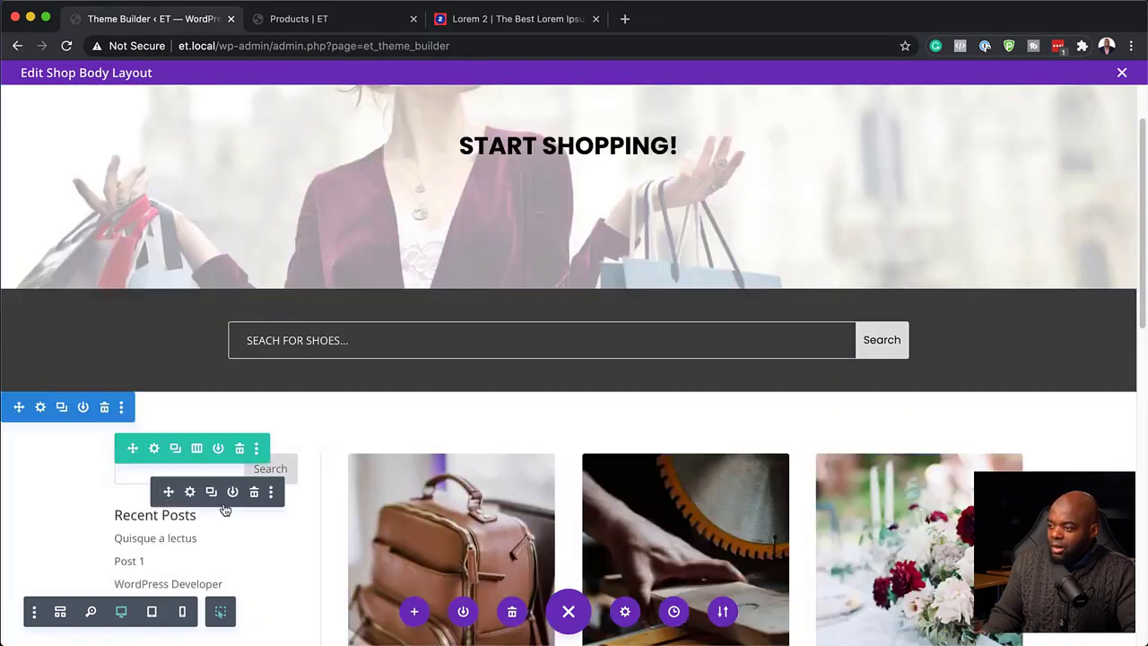
{"action": "scroll", "coordinate": [225, 509], "scroll_direction": "down", "scroll_amount": 1}
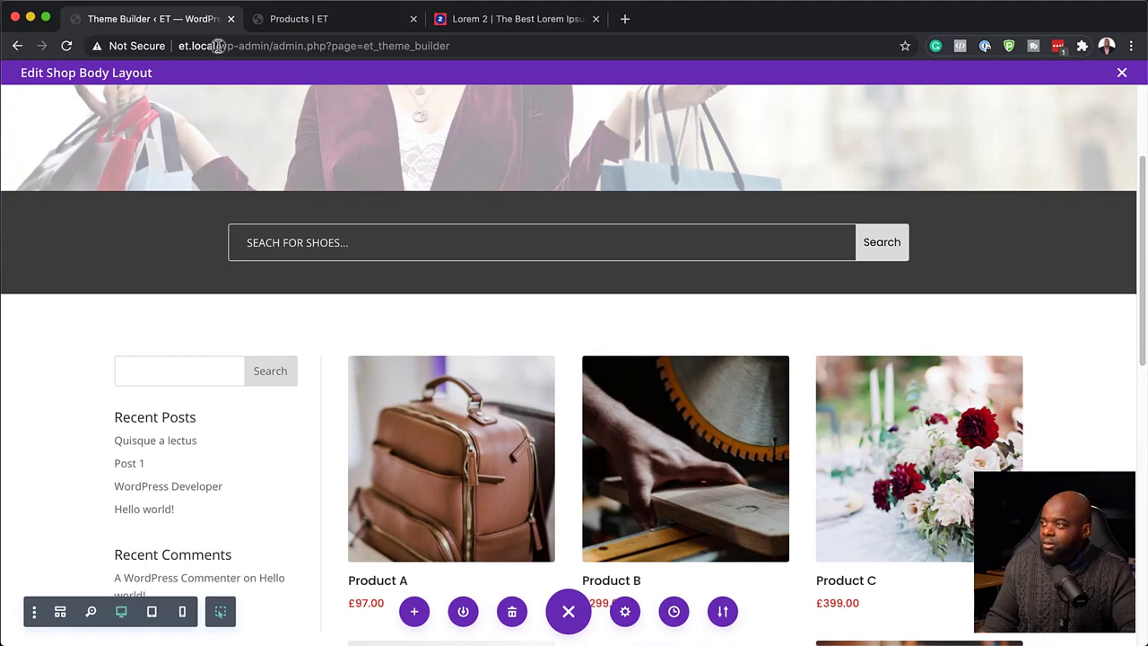
- Open the site's WordPress dashboard in the third browser tab
{"action": "mouse_move", "coordinate": [57, 78]}
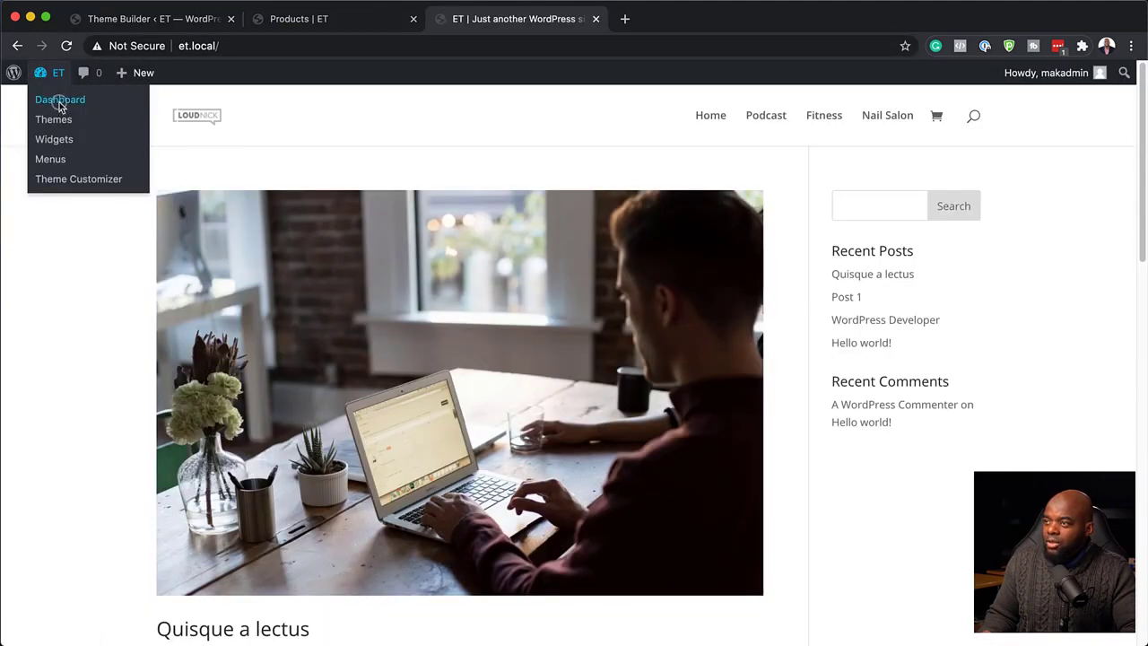
{"action": "left_click", "coordinate": [60, 102]}
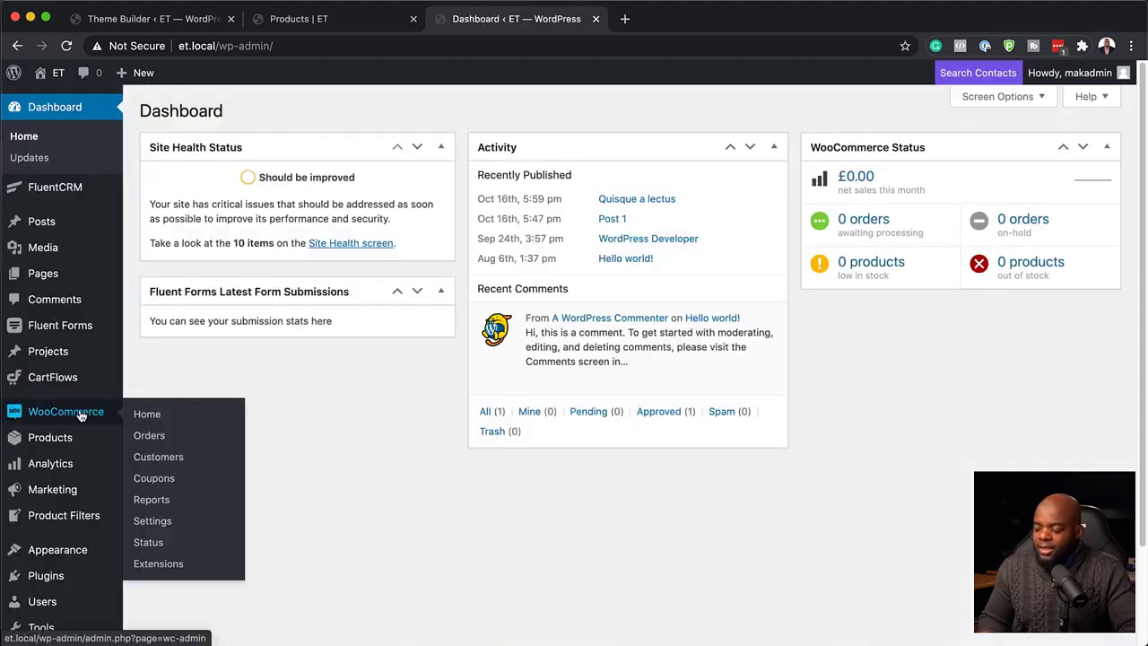
- Open the site's widget settings and compare the Sidebar area's widgets with the sidebar in the Theme Builder shop layout
{"action": "mouse_move", "coordinate": [91, 464]}
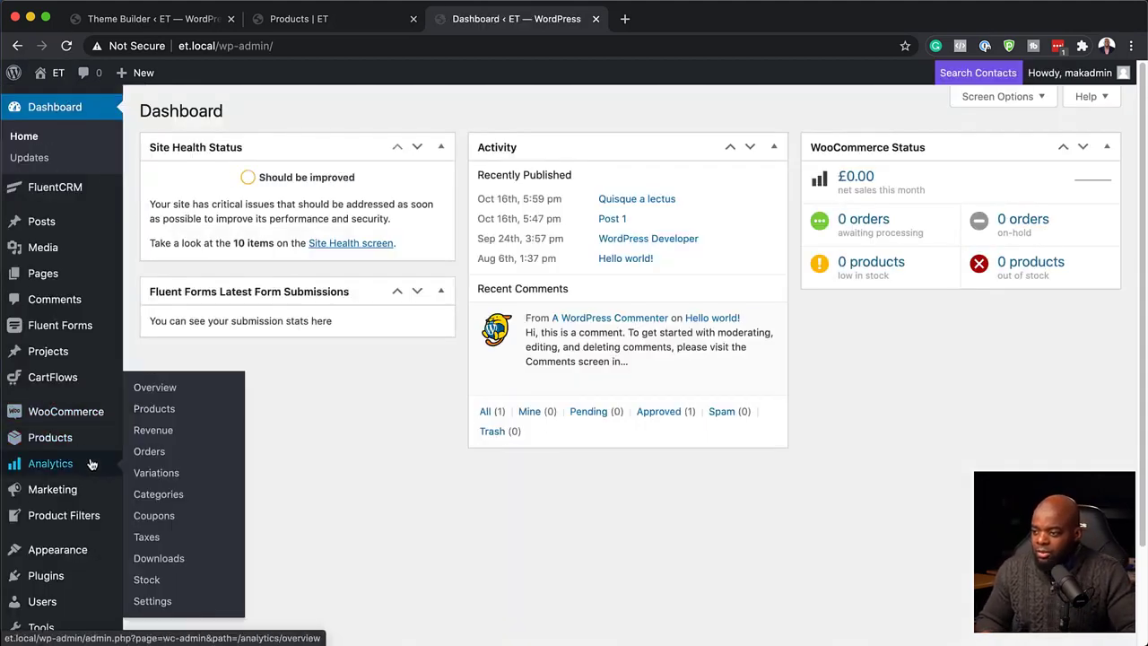
{"action": "mouse_move", "coordinate": [70, 556]}
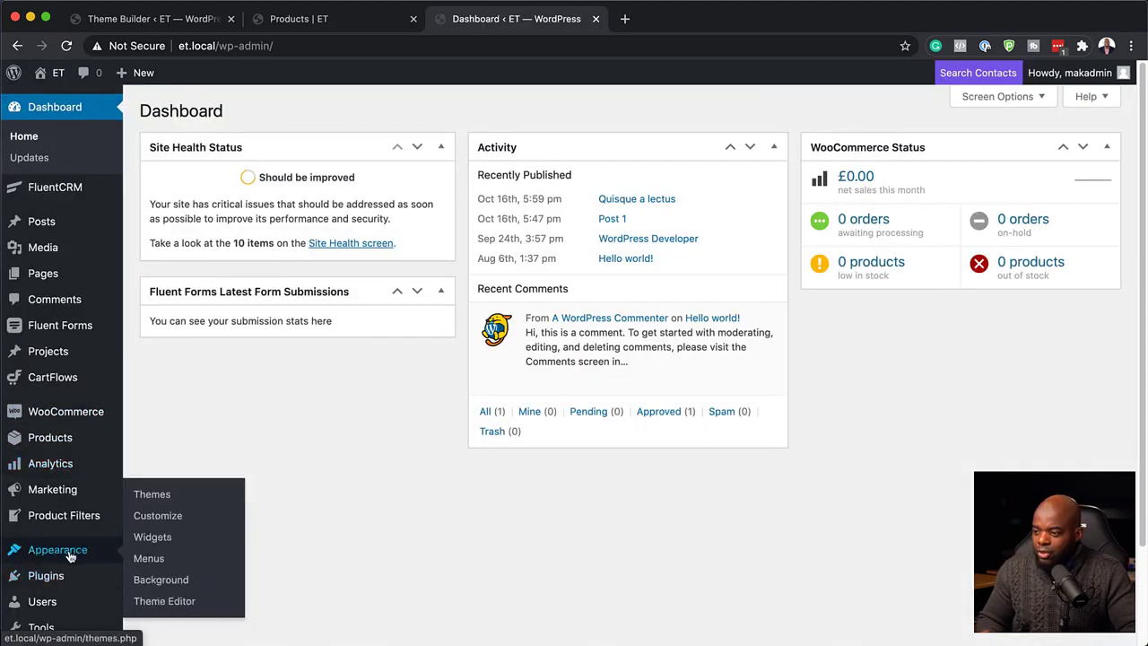
{"action": "left_click", "coordinate": [165, 541]}
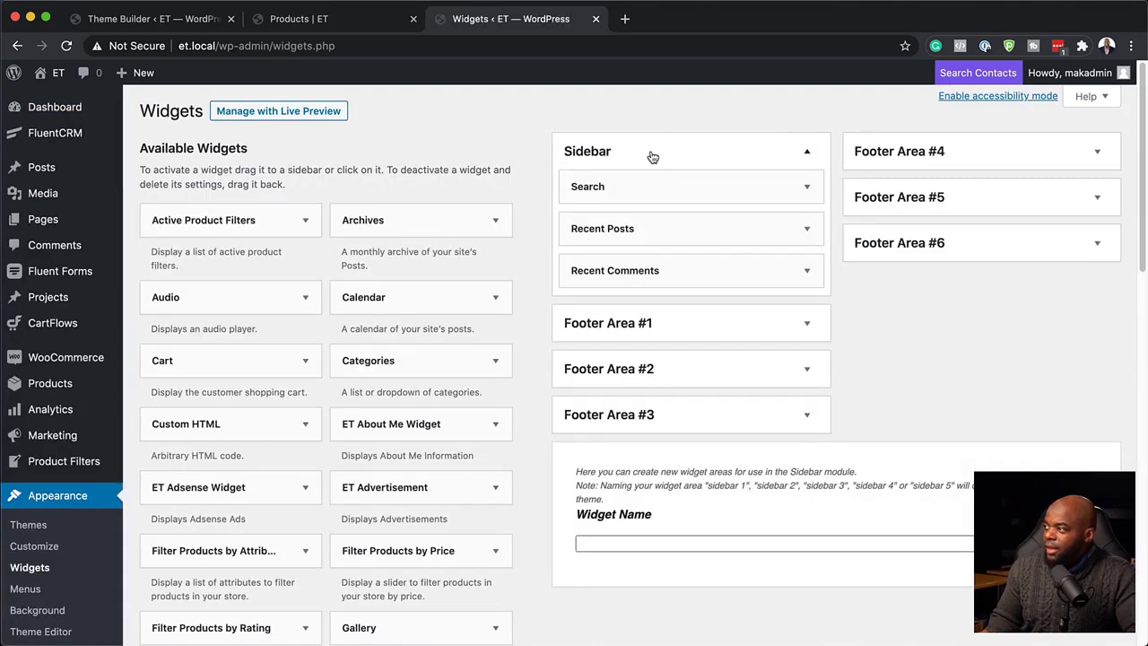
{"action": "left_click", "coordinate": [166, 27]}
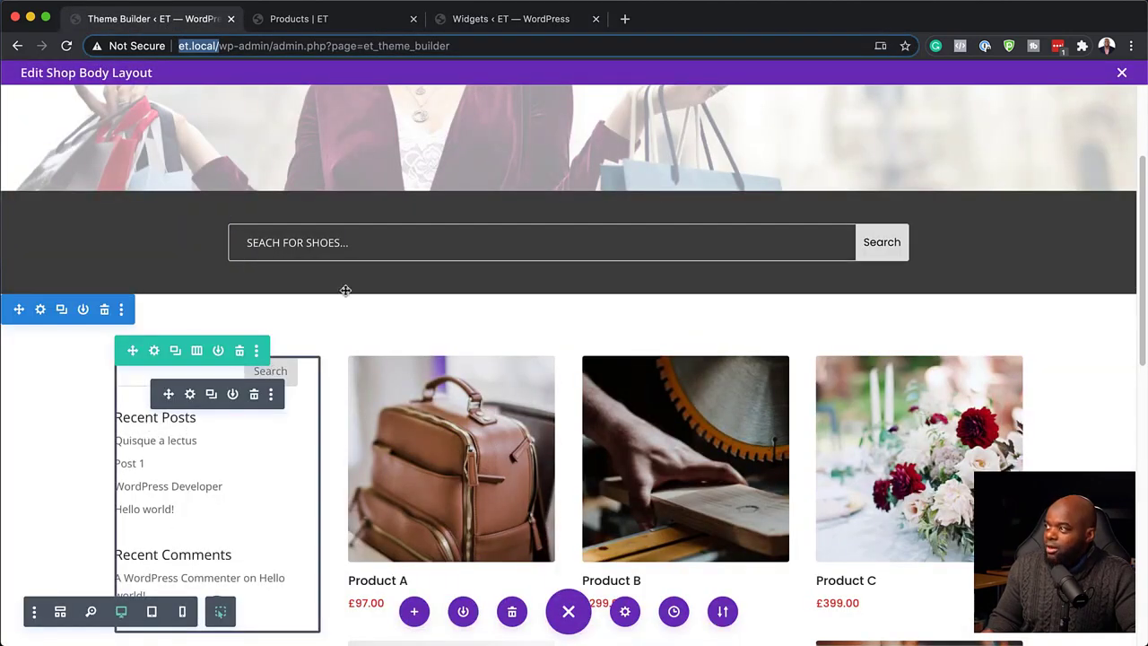
{"action": "left_click", "coordinate": [465, 28]}
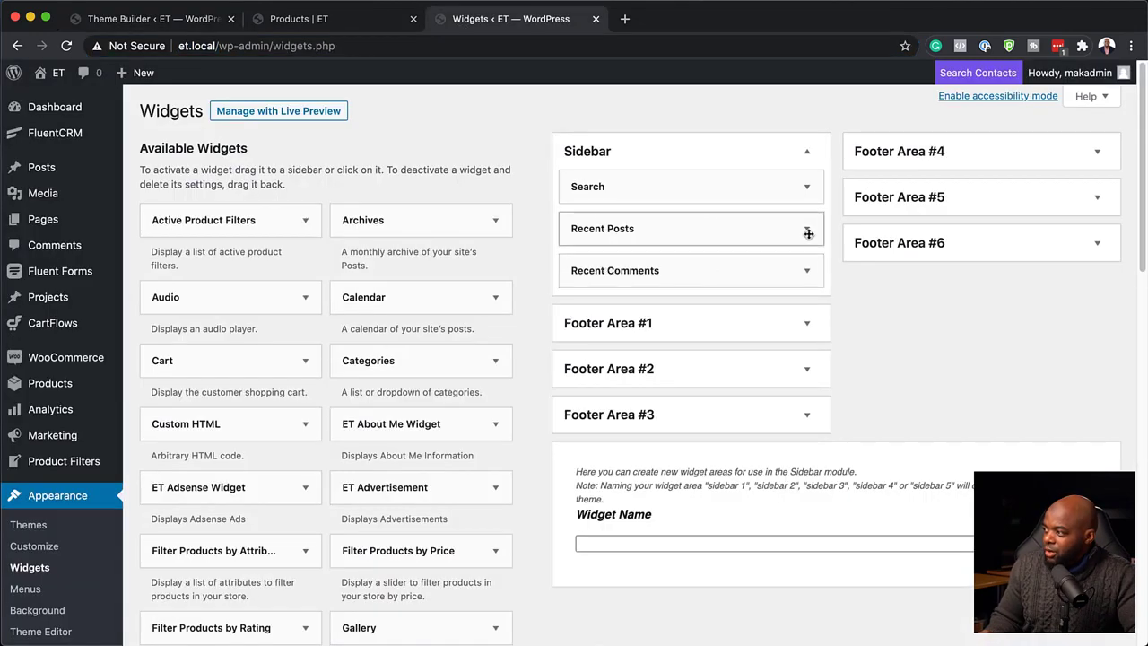
- Delete the Recent Comments, Recent Posts and Search widgets from the Sidebar widget area
{"action": "left_click", "coordinate": [807, 270]}
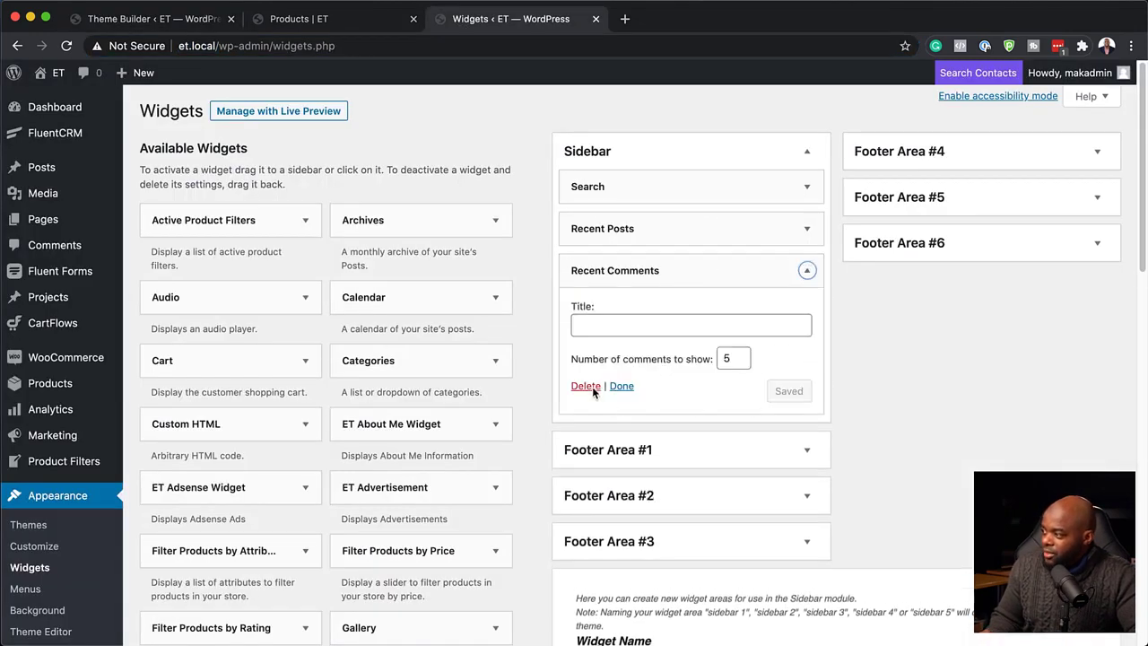
{"action": "left_click", "coordinate": [807, 230]}
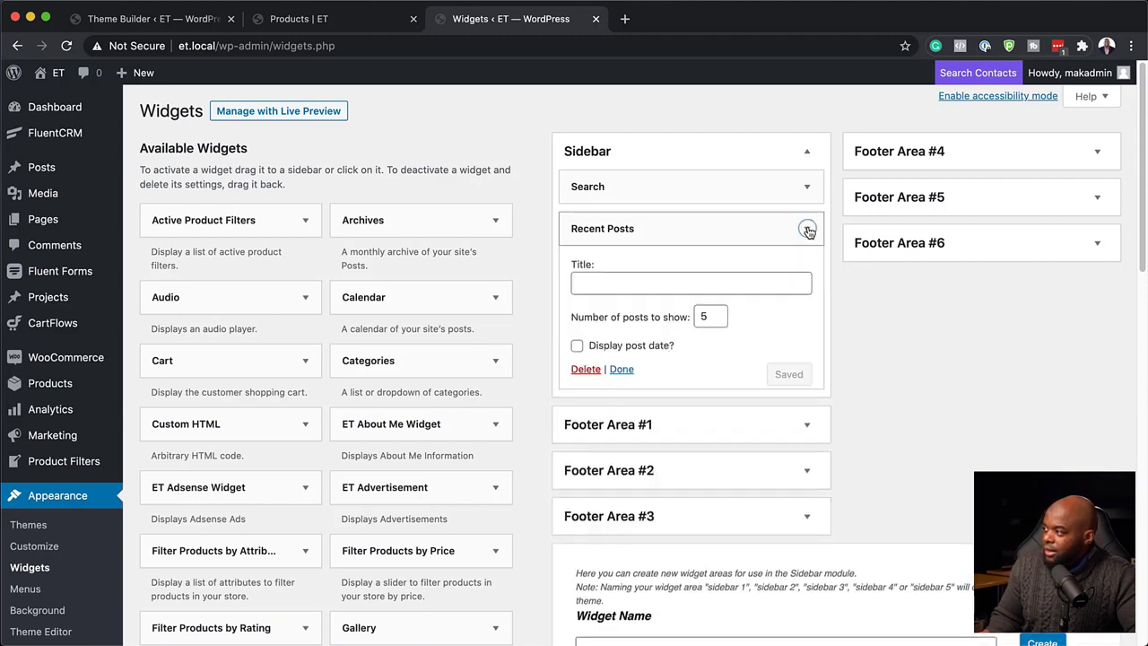
{"action": "left_click", "coordinate": [808, 187]}
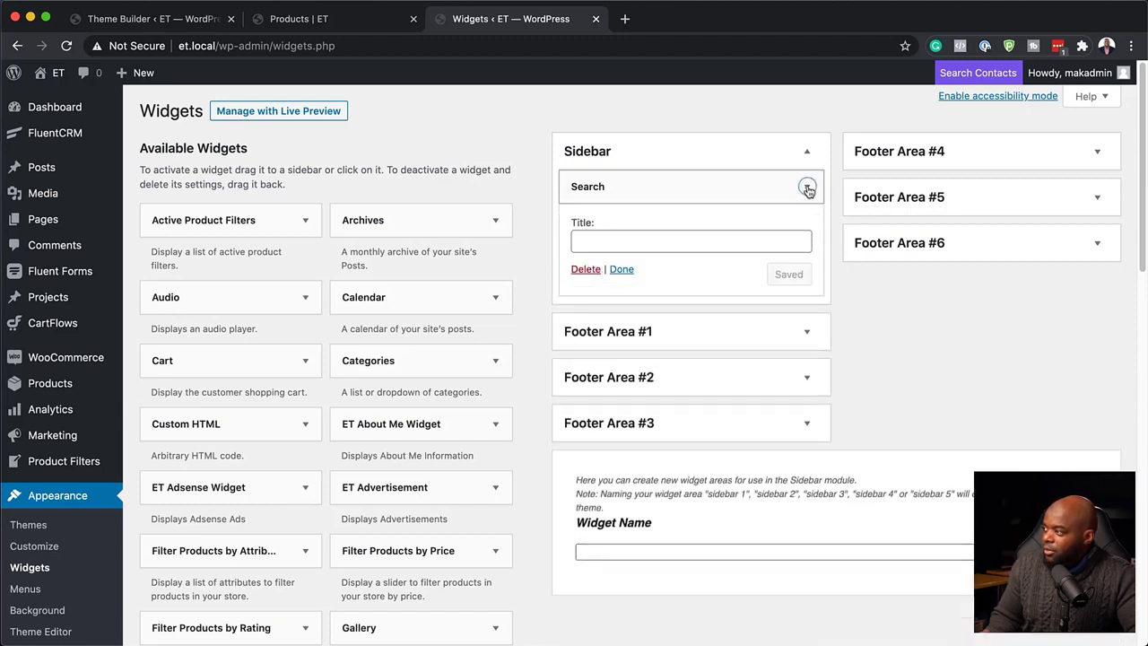
{"action": "left_click", "coordinate": [585, 269]}
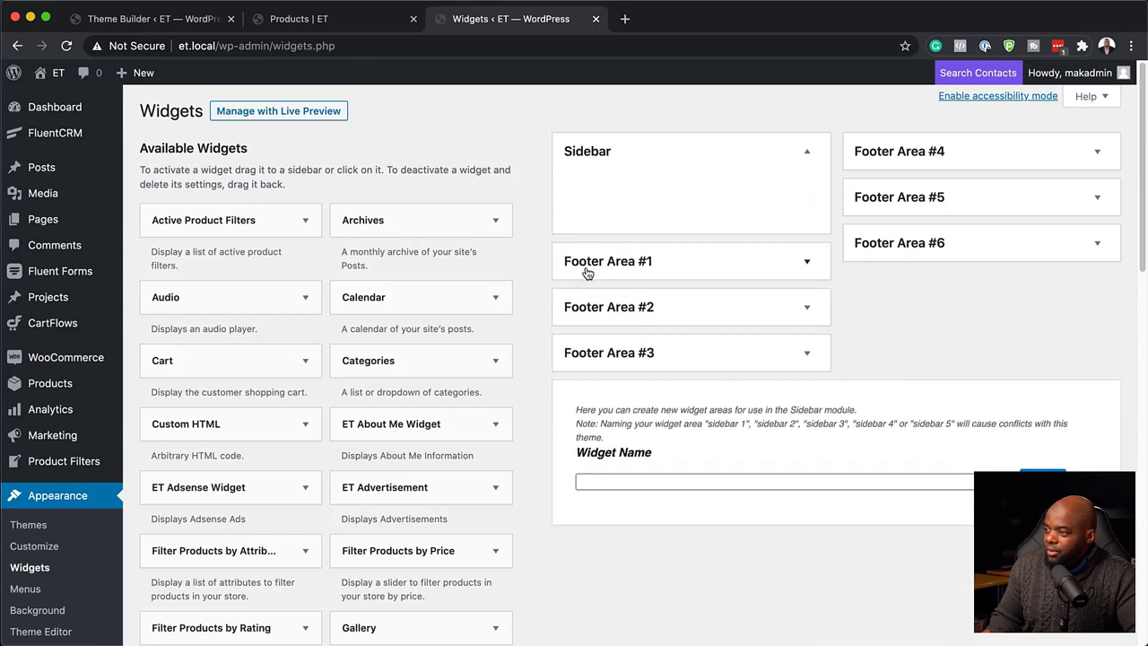
- Add the Filter Products by Price widget to the empty Sidebar widget area
{"action": "scroll", "coordinate": [282, 505], "scroll_direction": "down", "scroll_amount": 1}
{"action": "scroll", "coordinate": [281, 504], "scroll_direction": "down", "scroll_amount": 1}
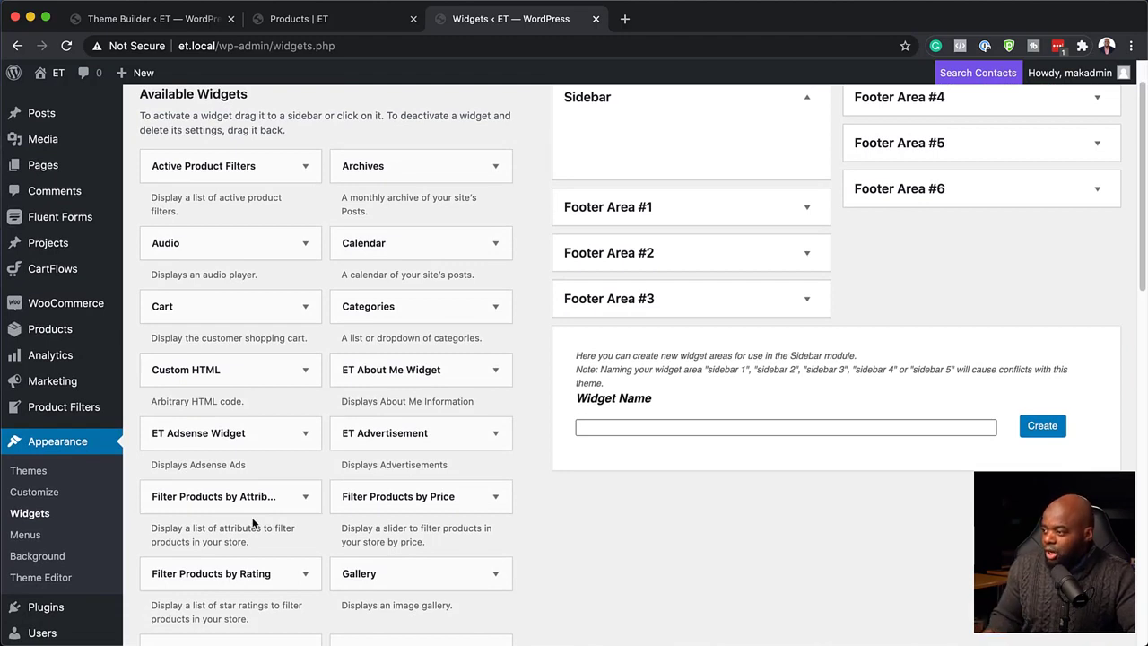
{"action": "left_click_drag", "start_coordinate": [401, 503], "coordinate": [658, 142]}
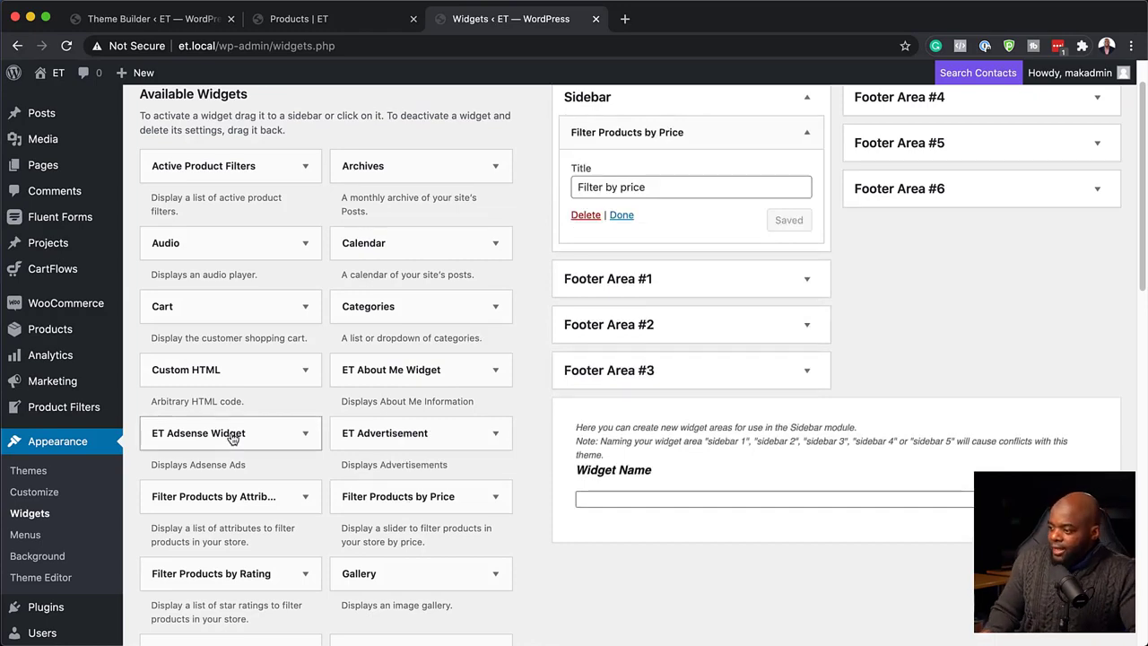
- Look through the available widgets and add Product Categories below Filter Products by Price in the Sidebar area
{"action": "scroll", "coordinate": [251, 519], "scroll_direction": "down", "scroll_amount": 8}
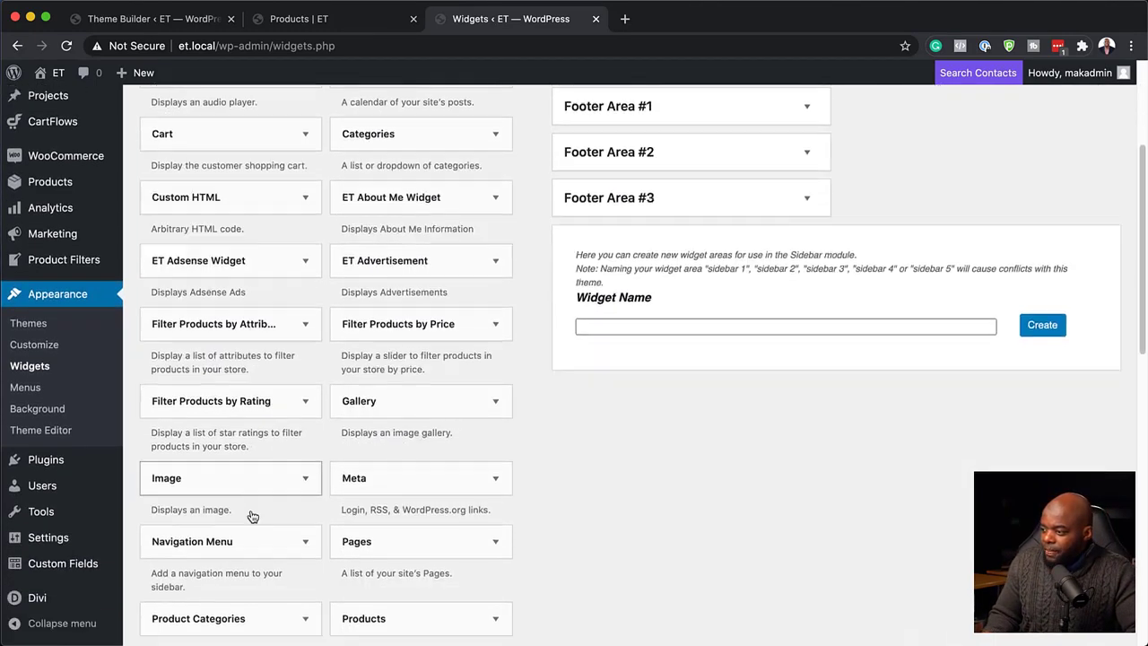
{"action": "scroll", "coordinate": [251, 516], "scroll_direction": "down", "scroll_amount": 2}
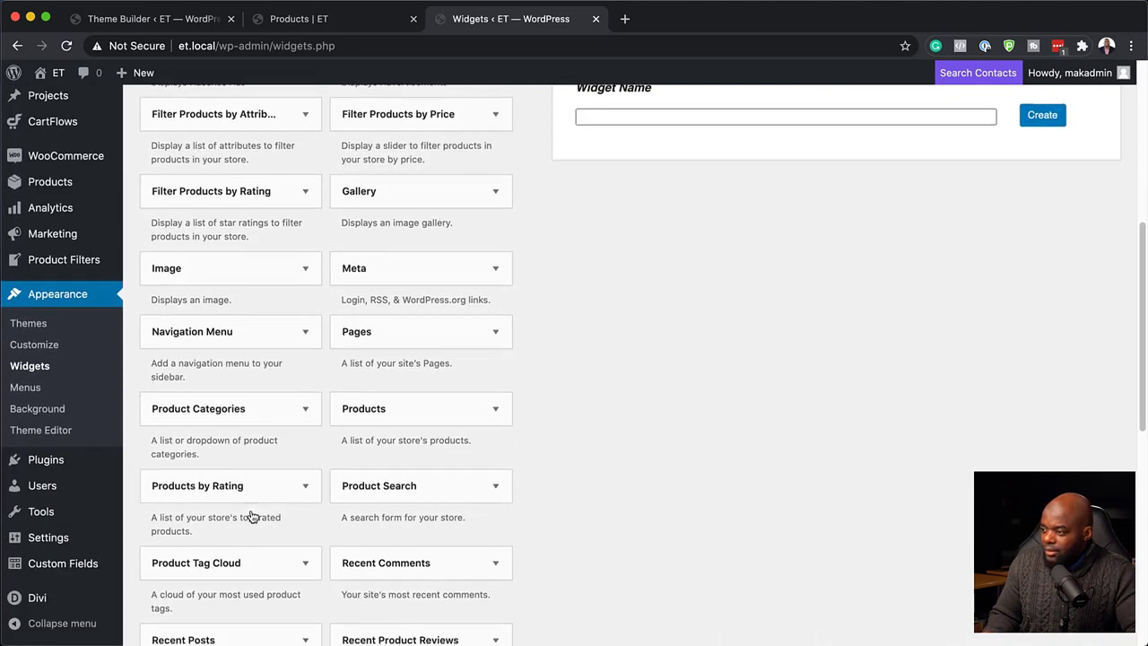
{"action": "scroll", "coordinate": [251, 516], "scroll_direction": "down", "scroll_amount": 4}
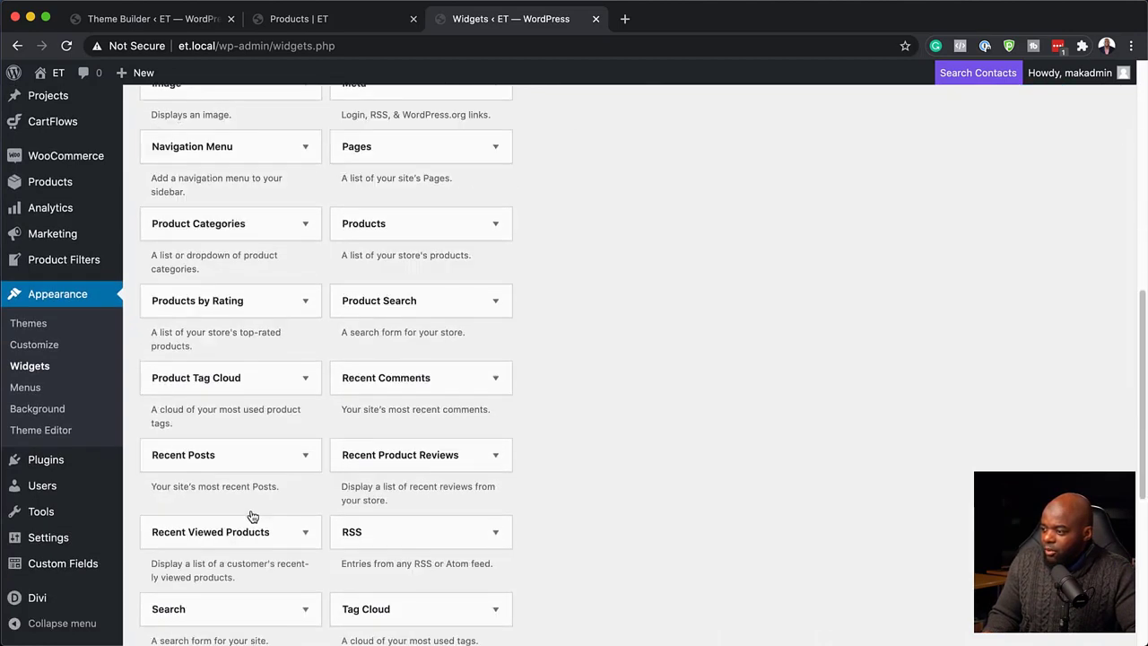
{"action": "scroll", "coordinate": [251, 515], "scroll_direction": "down", "scroll_amount": 4}
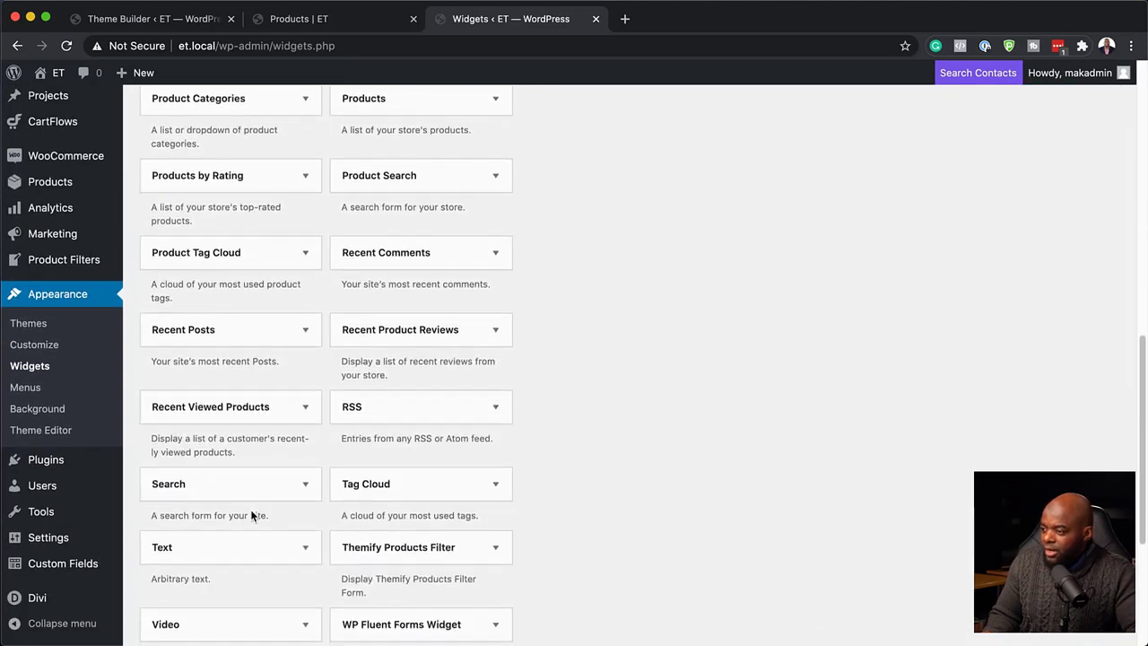
{"action": "scroll", "coordinate": [251, 516], "scroll_direction": "down", "scroll_amount": 2}
{"action": "scroll", "coordinate": [251, 513], "scroll_direction": "up", "scroll_amount": 4}
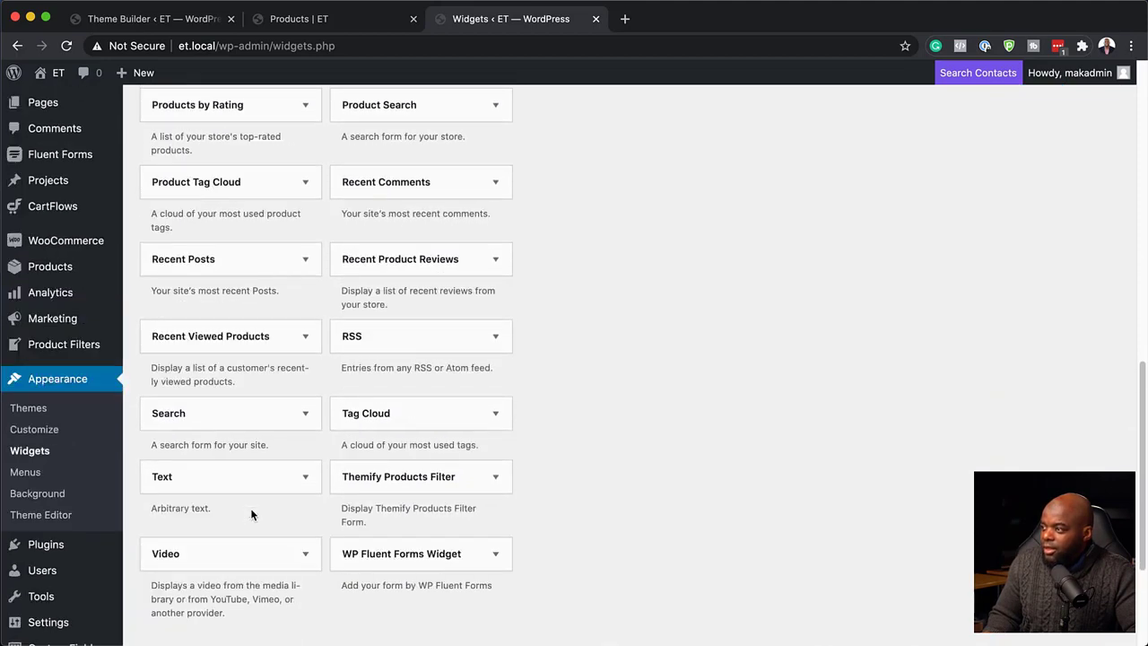
{"action": "scroll", "coordinate": [250, 508], "scroll_direction": "up", "scroll_amount": 10}
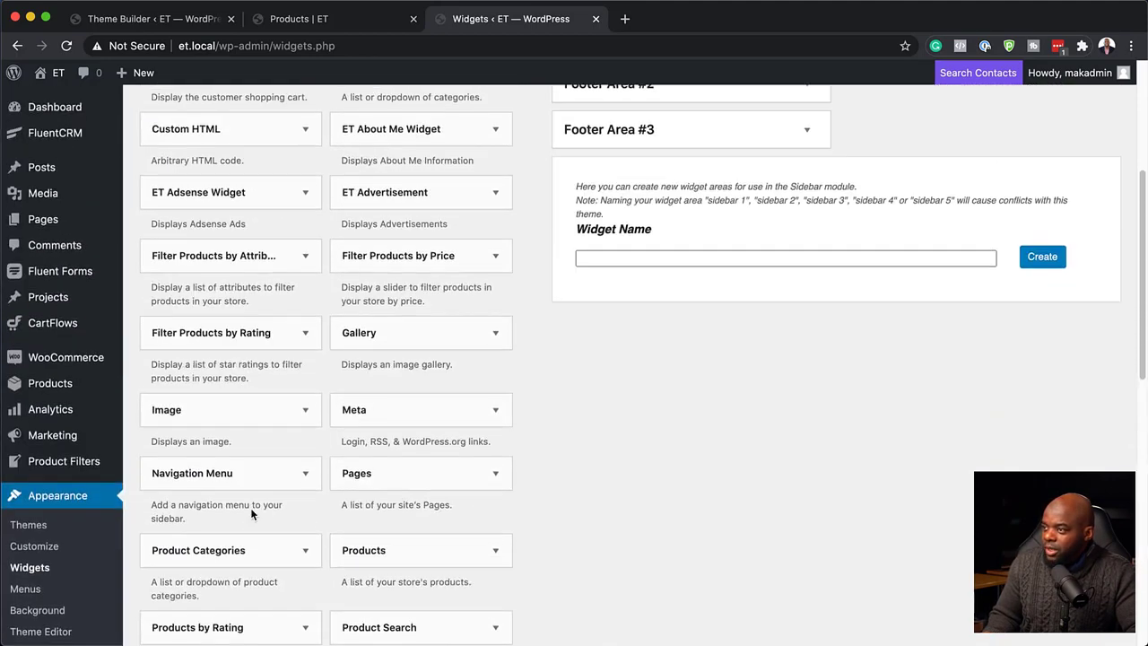
{"action": "scroll", "coordinate": [251, 509], "scroll_direction": "up", "scroll_amount": 1}
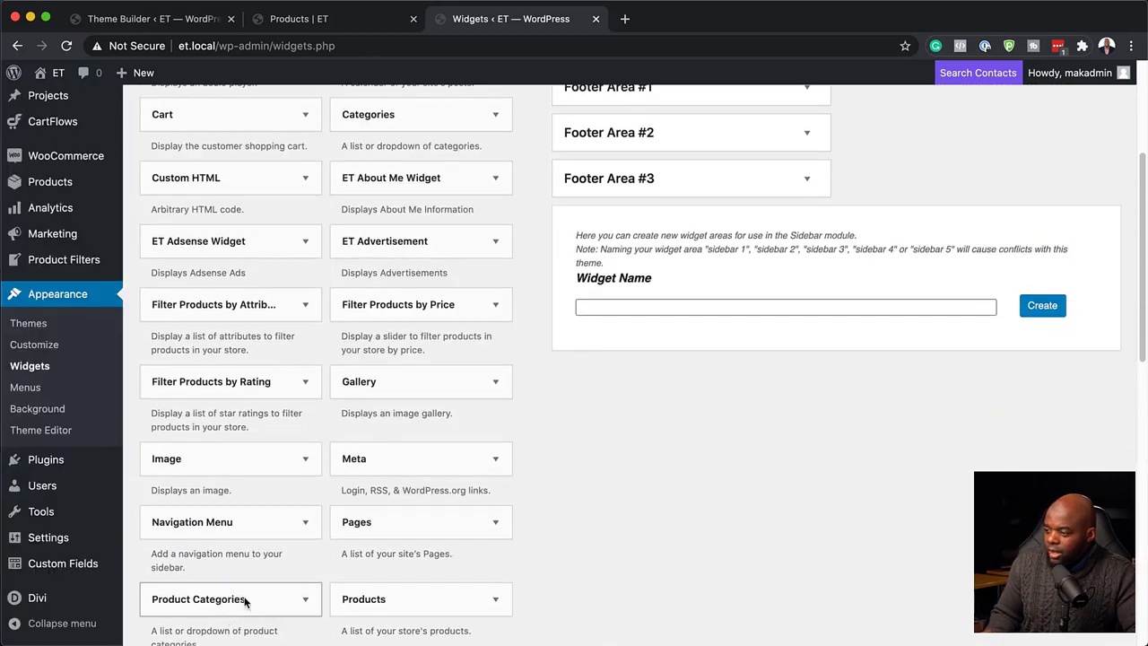
{"action": "left_click_drag", "start_coordinate": [228, 602], "coordinate": [675, 309]}
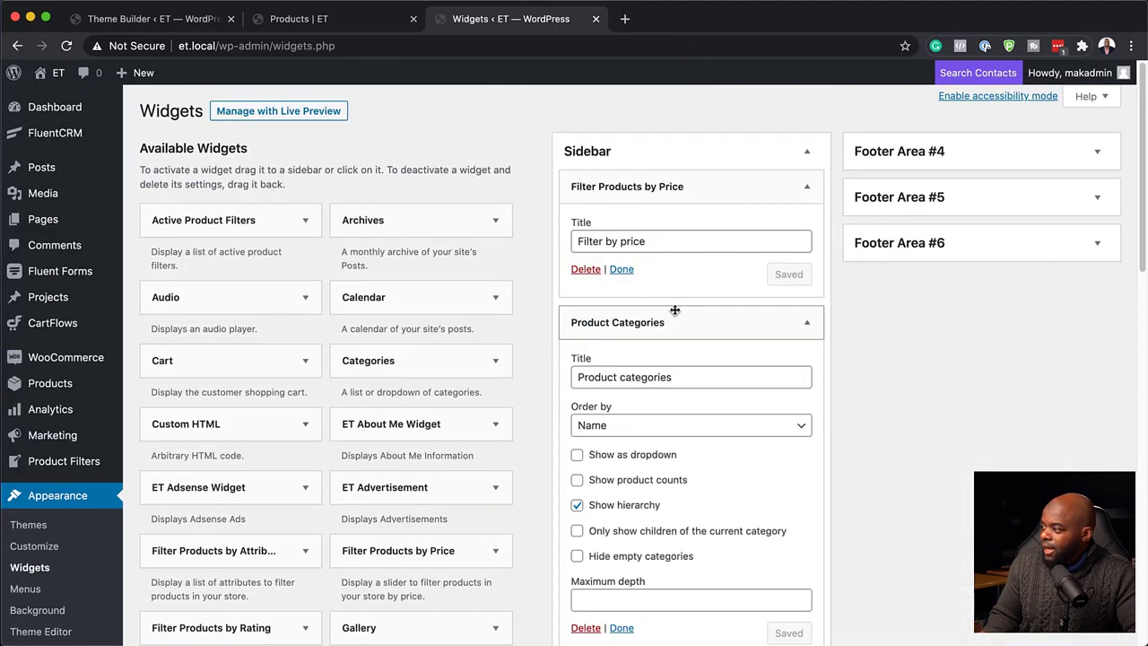
- Disable Show hierarchy for the Product Categories widget and save it
{"action": "left_click", "coordinate": [577, 505]}
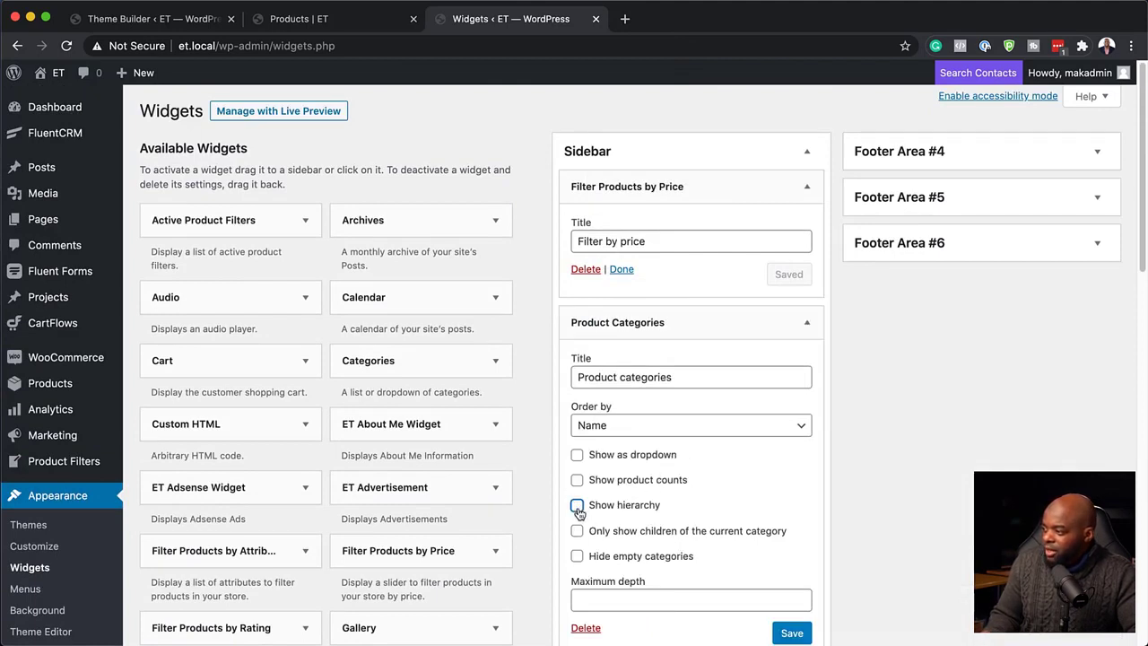
{"action": "scroll", "coordinate": [688, 523], "scroll_direction": "down", "scroll_amount": 3}
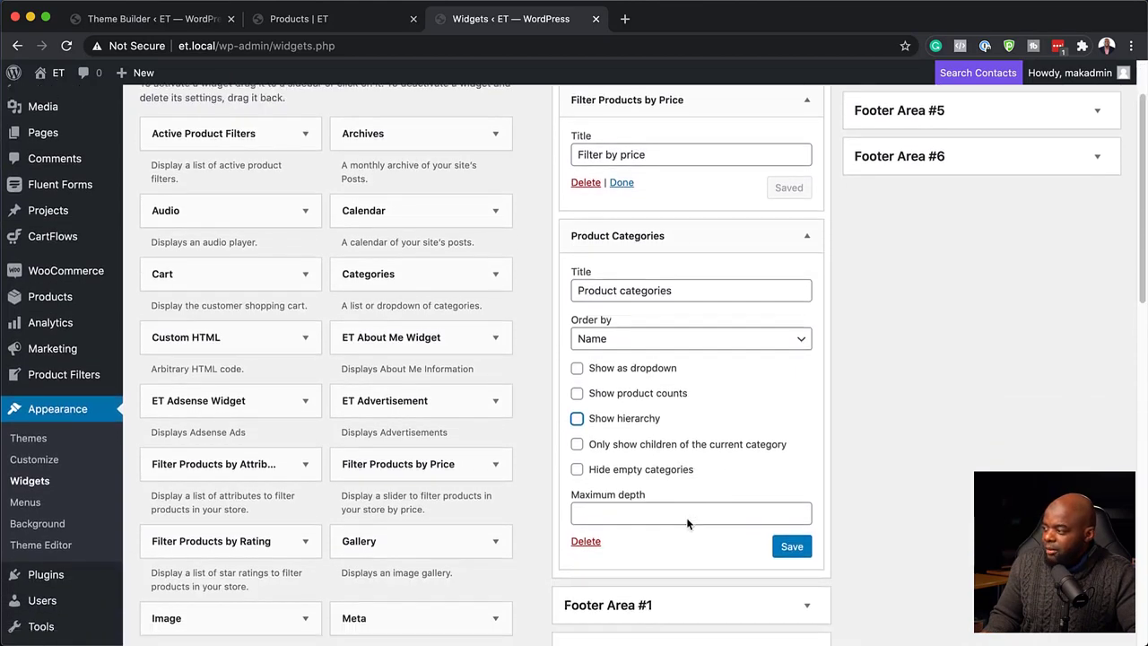
{"action": "scroll", "coordinate": [735, 459], "scroll_direction": "up", "scroll_amount": 3}
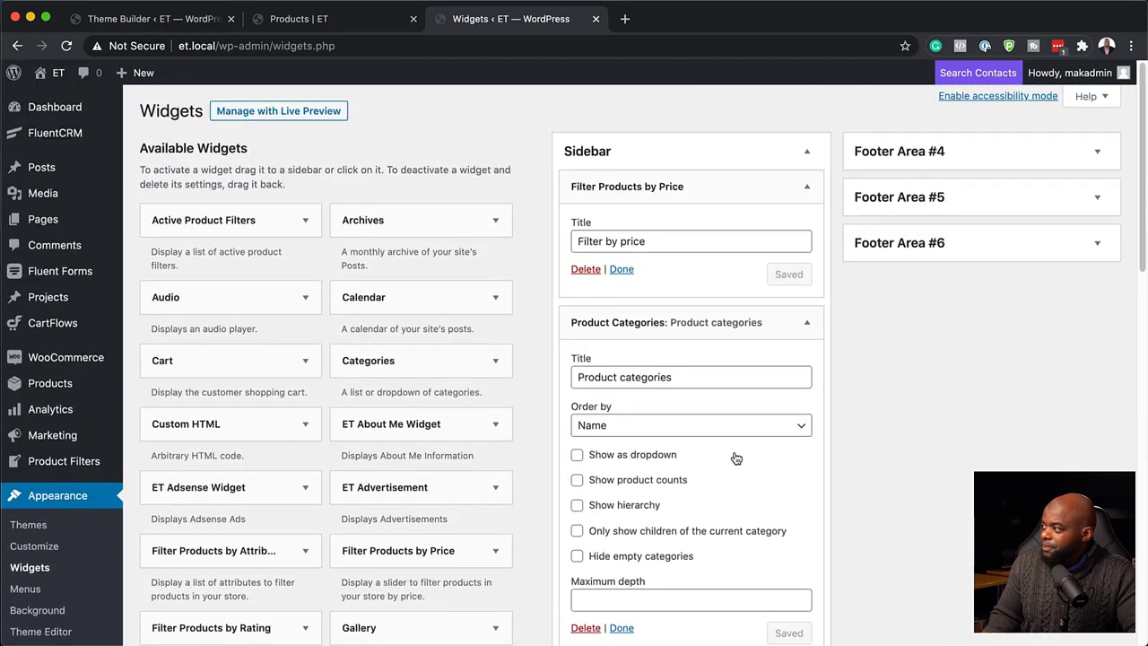
- Add the Recent Viewed Products widget to the Sidebar area, directly below Filter Products by Price
{"action": "scroll", "coordinate": [368, 505], "scroll_direction": "down", "scroll_amount": 2}
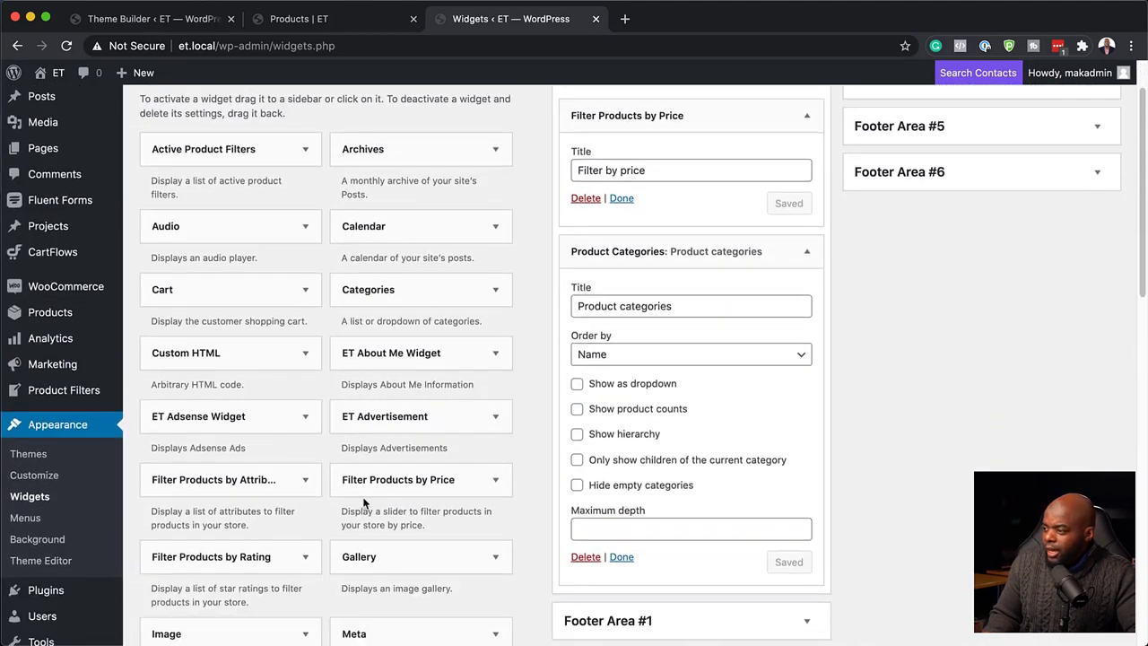
{"action": "scroll", "coordinate": [363, 505], "scroll_direction": "down", "scroll_amount": 8}
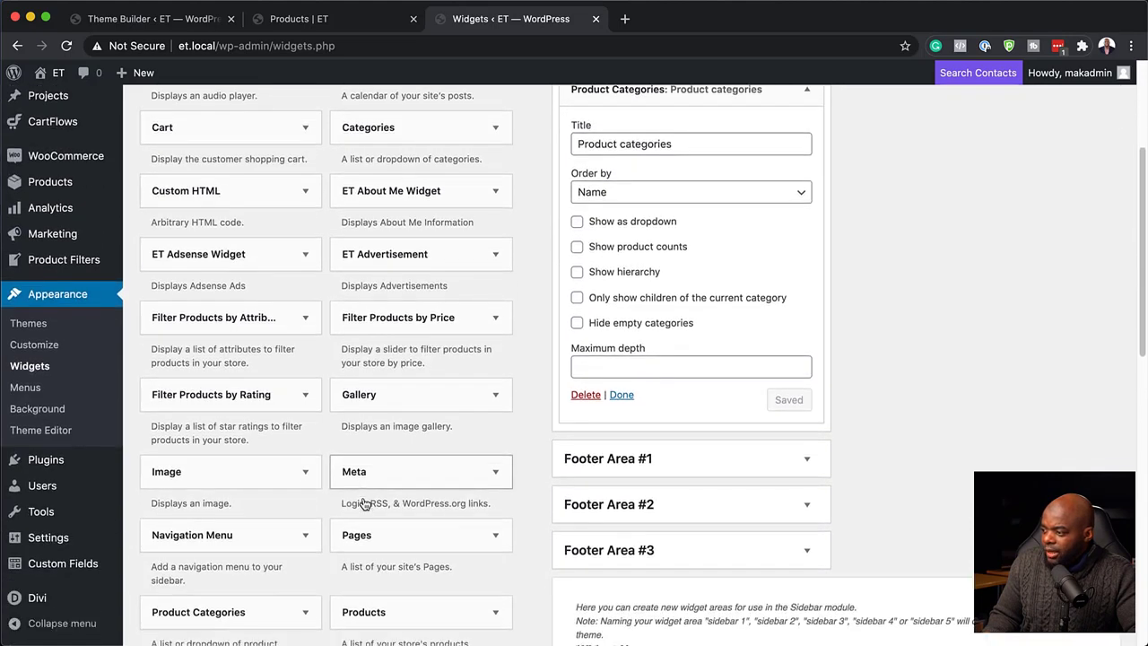
{"action": "scroll", "coordinate": [363, 505], "scroll_direction": "down", "scroll_amount": 4}
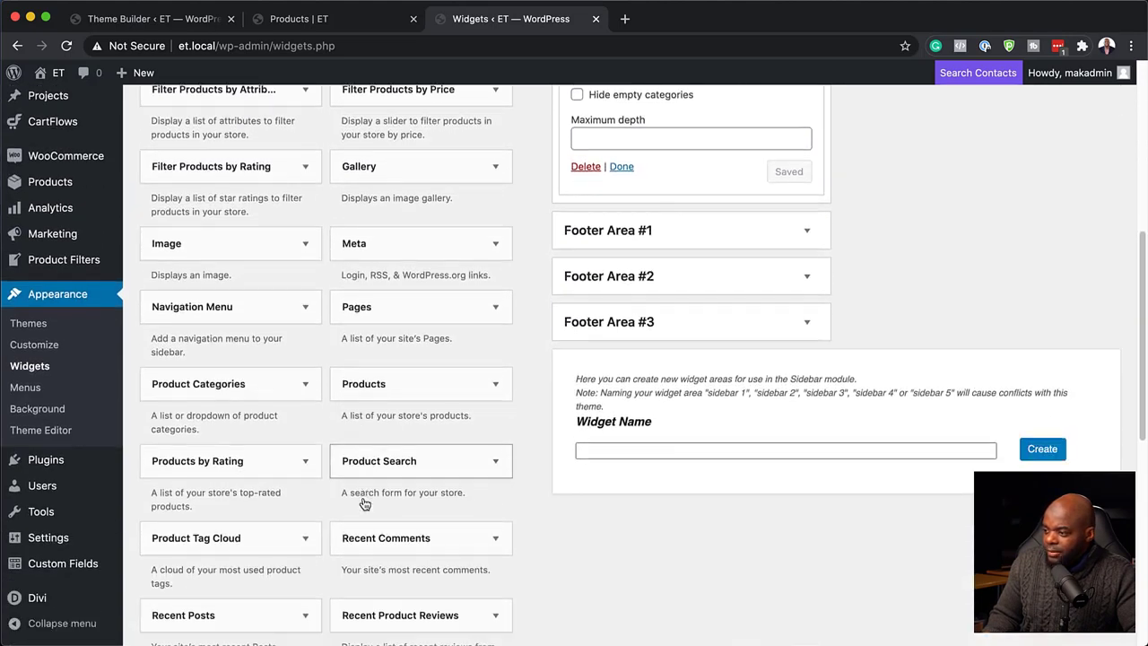
{"action": "scroll", "coordinate": [364, 505], "scroll_direction": "down", "scroll_amount": 1}
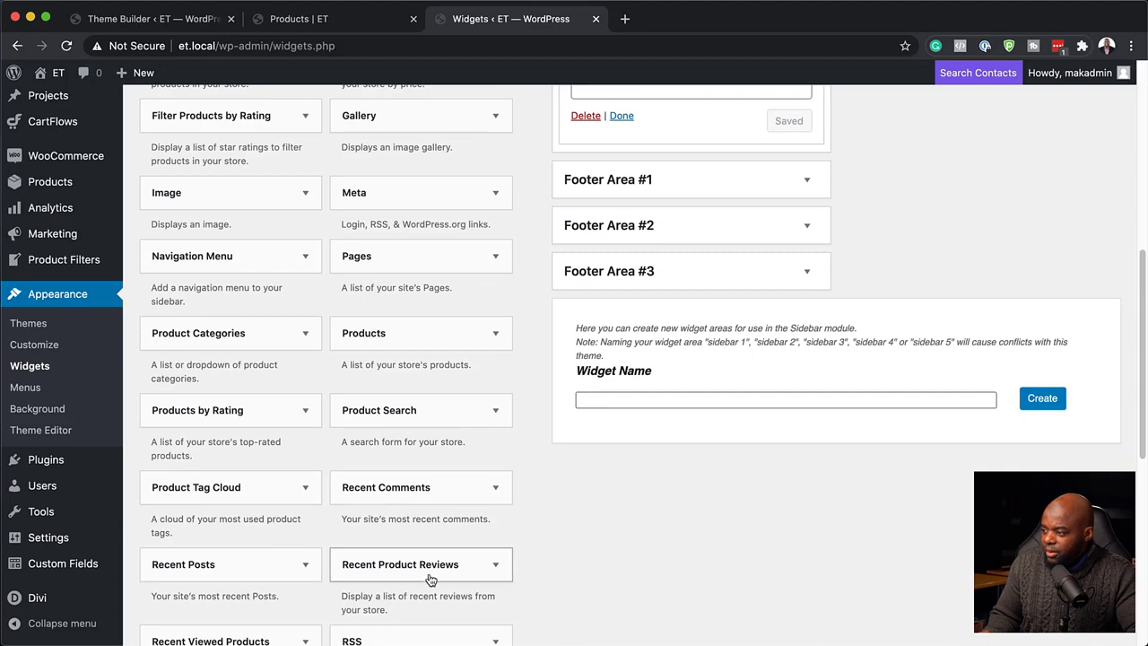
{"action": "scroll", "coordinate": [427, 573], "scroll_direction": "down", "scroll_amount": 1}
{"action": "left_click_drag", "start_coordinate": [249, 613], "coordinate": [682, 324]}
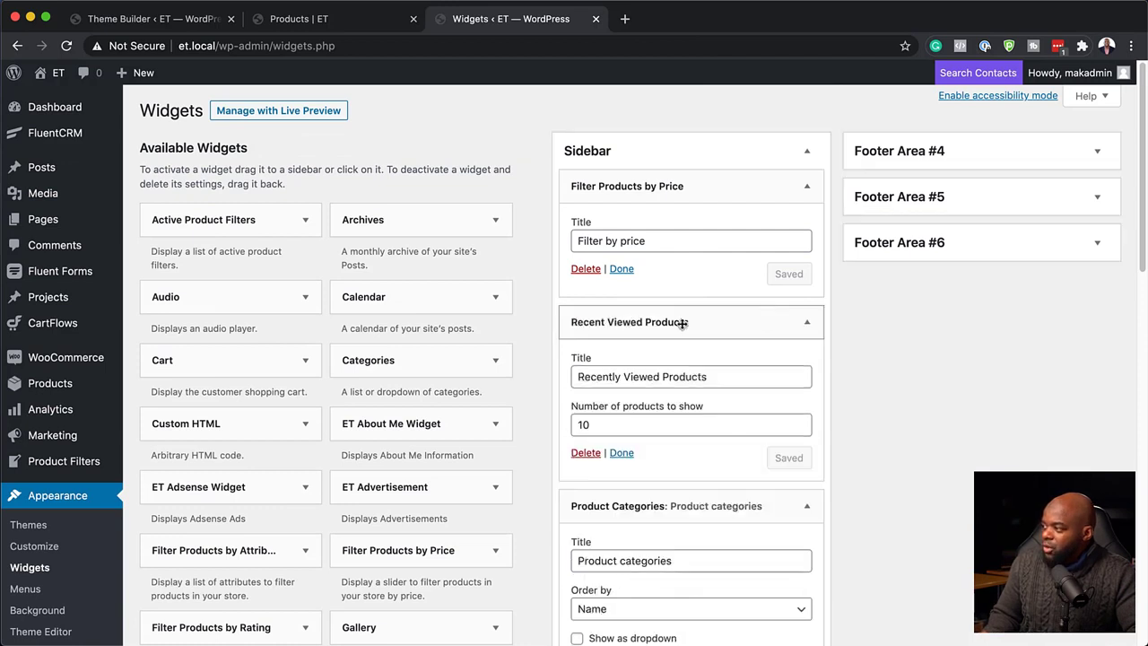
- Collapse the Recent Viewed Products and Product Categories widgets and move Recent Viewed Products below Product Categories
{"action": "left_click", "coordinate": [807, 323]}
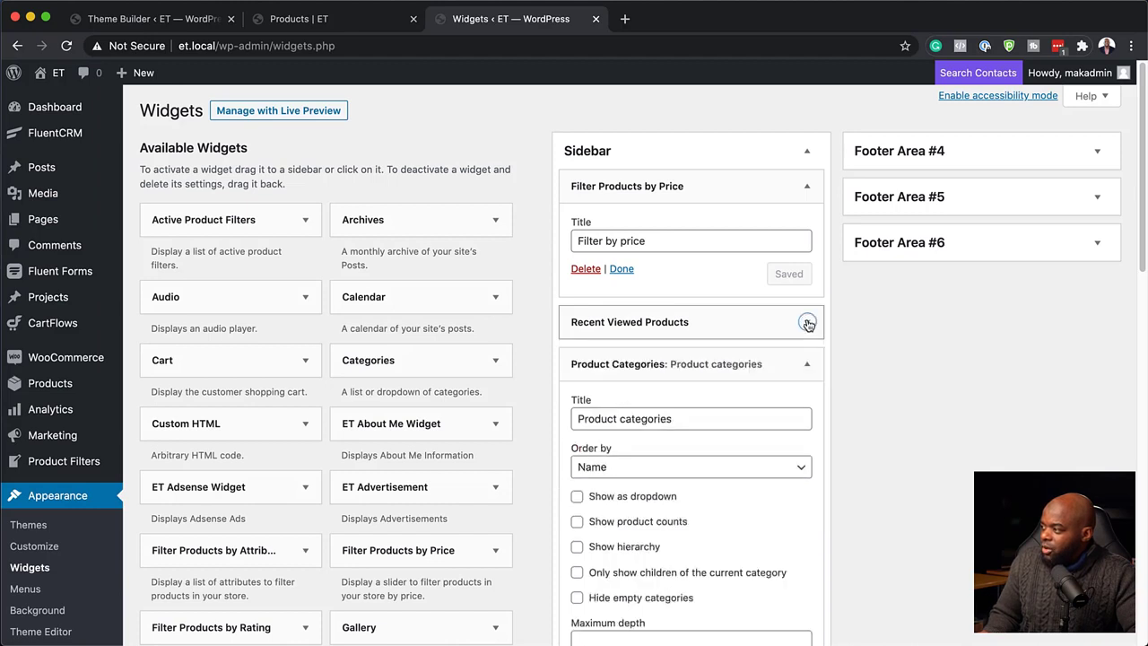
{"action": "left_click", "coordinate": [807, 364]}
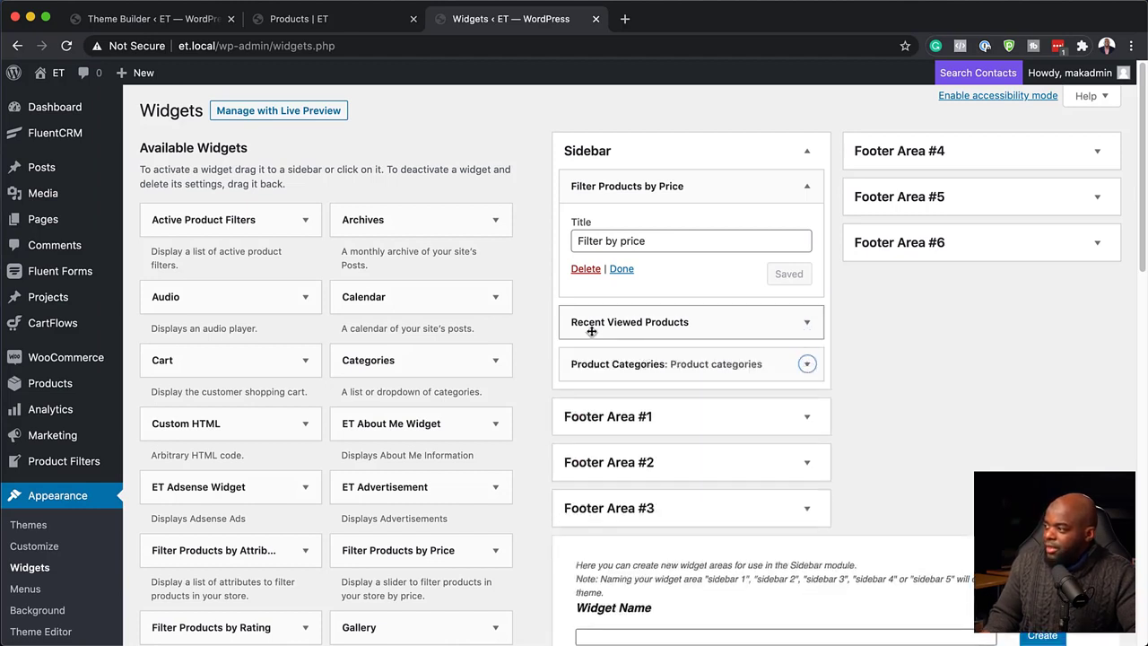
{"action": "left_click_drag", "start_coordinate": [697, 322], "coordinate": [700, 369]}
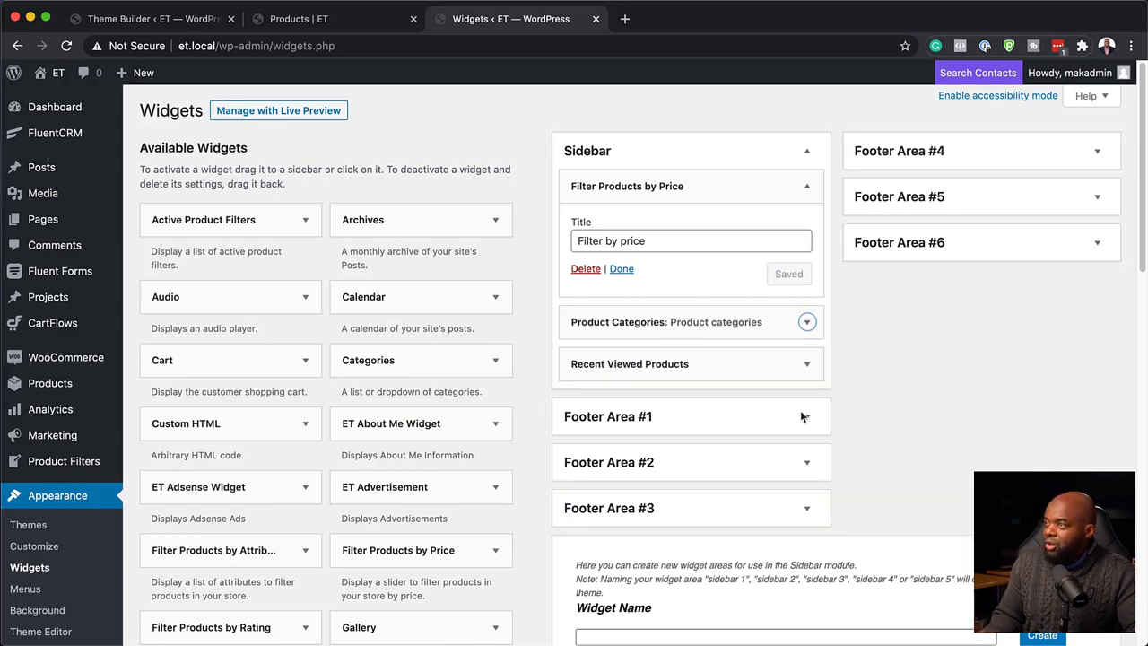
- Switch back to the Theme Builder, save the shop body layout and reload it with the updated sidebar widgets
{"action": "left_click", "coordinate": [177, 24]}
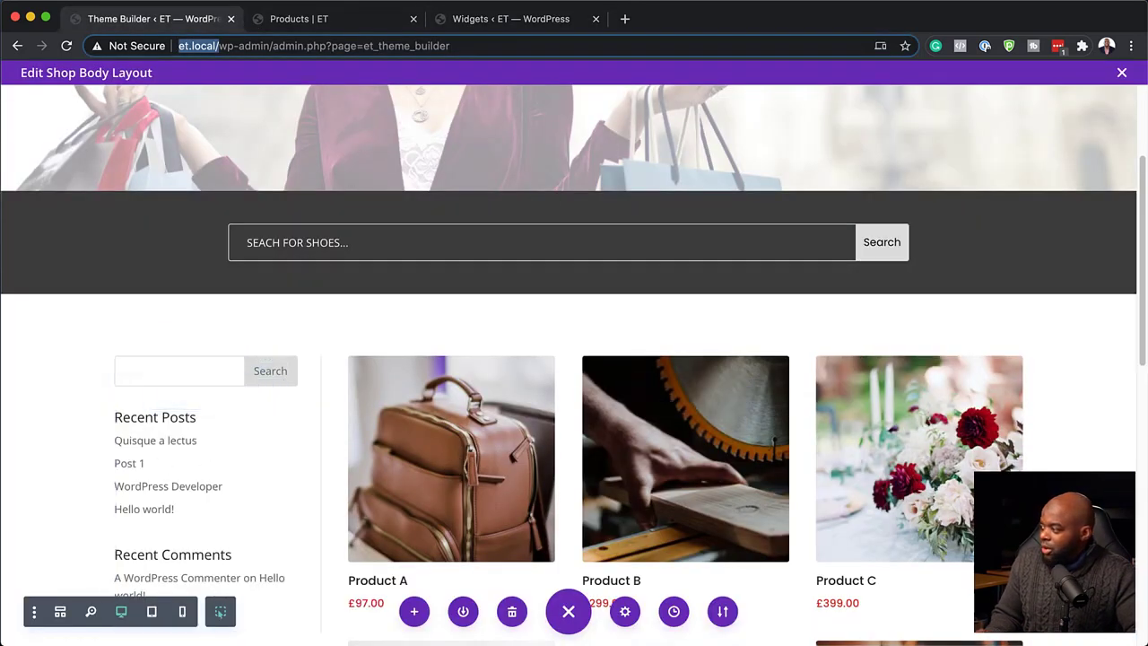
{"action": "left_click", "coordinate": [1102, 614]}
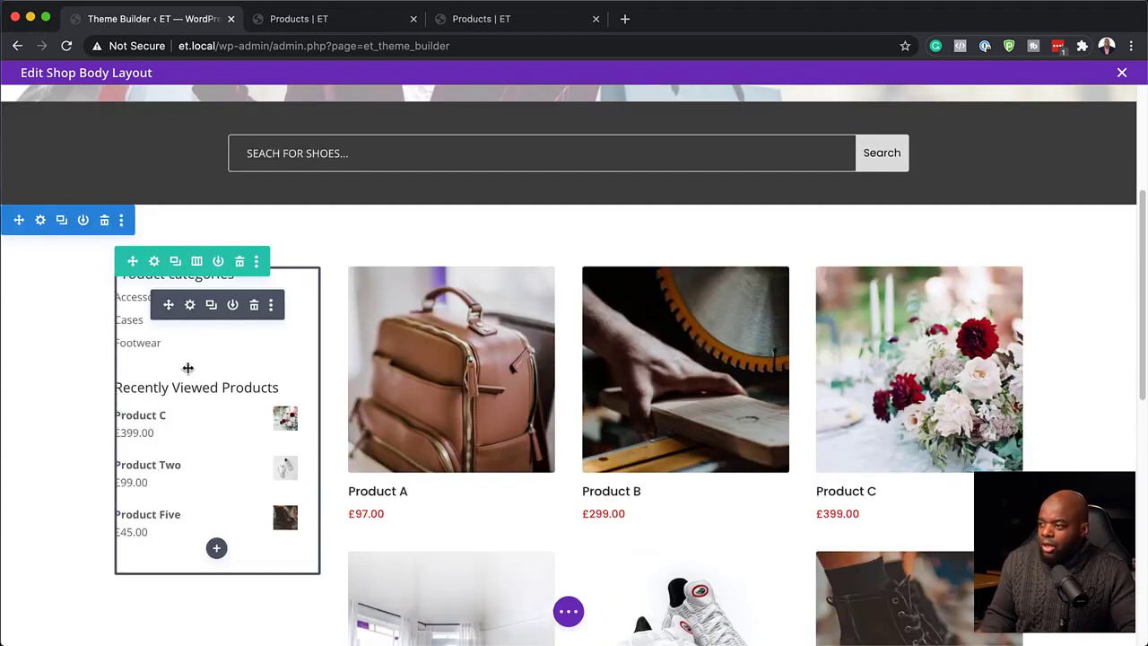
- Set both the title font and the body font of the sidebar module to Poppins
{"action": "left_click", "coordinate": [190, 305]}
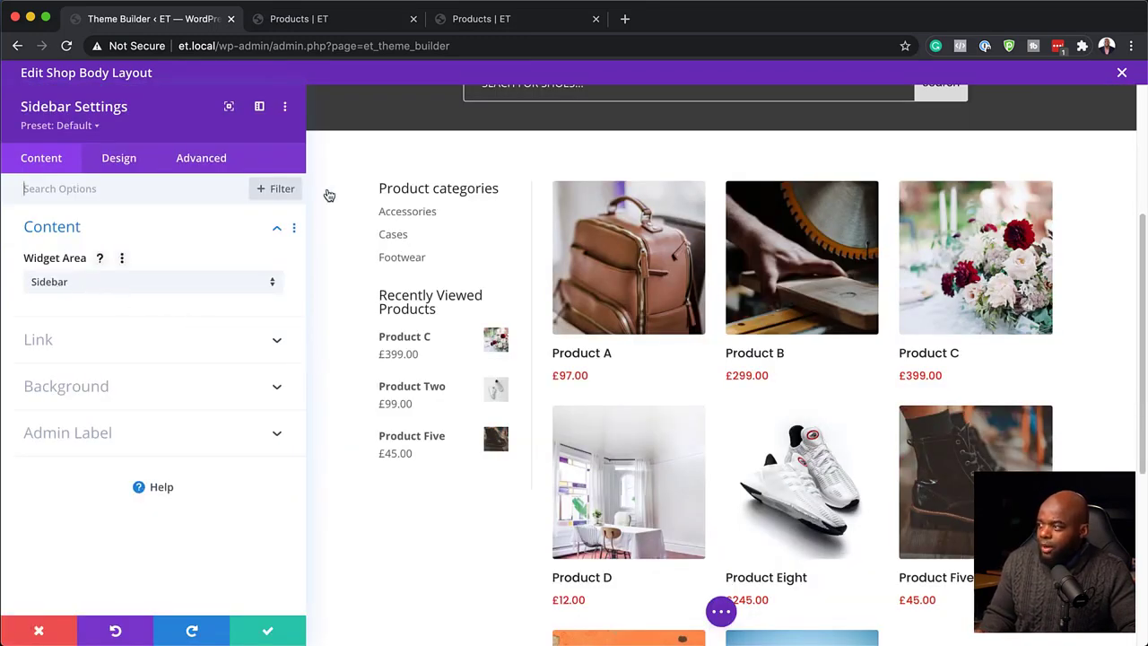
{"action": "left_click", "coordinate": [380, 185]}
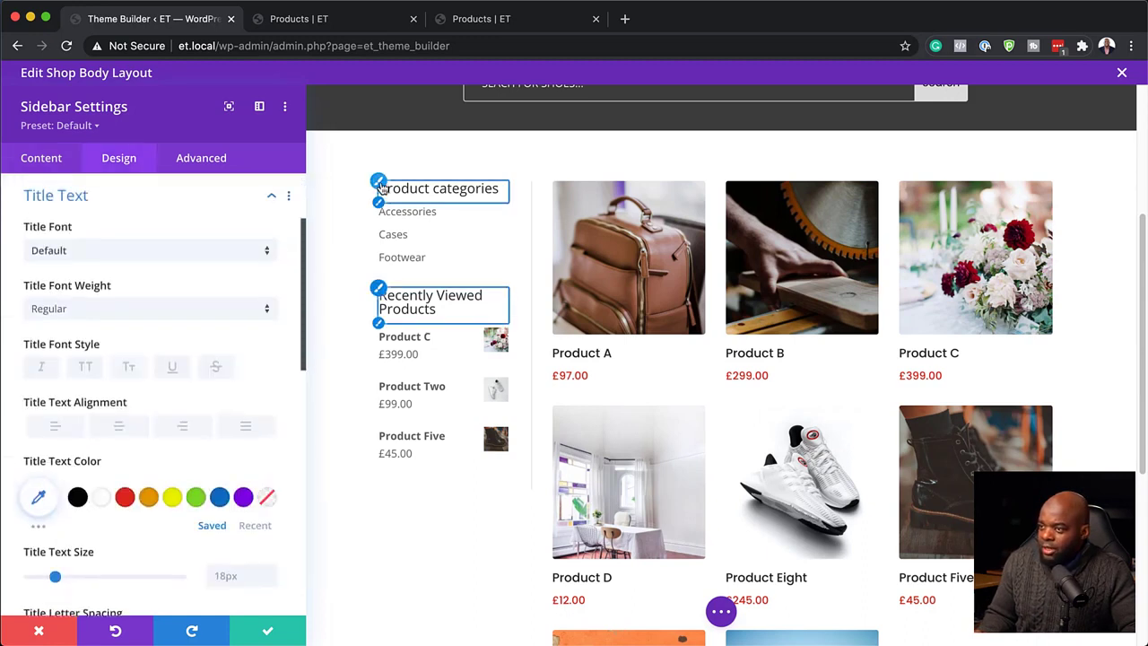
{"action": "left_click", "coordinate": [193, 260]}
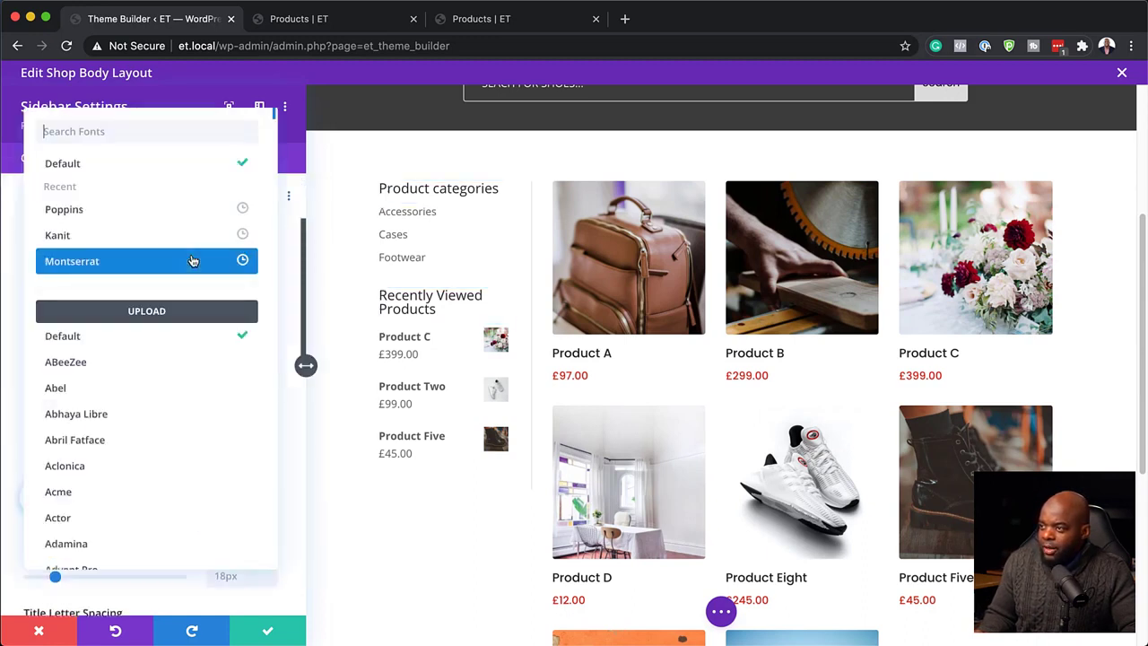
{"action": "left_click", "coordinate": [134, 216]}
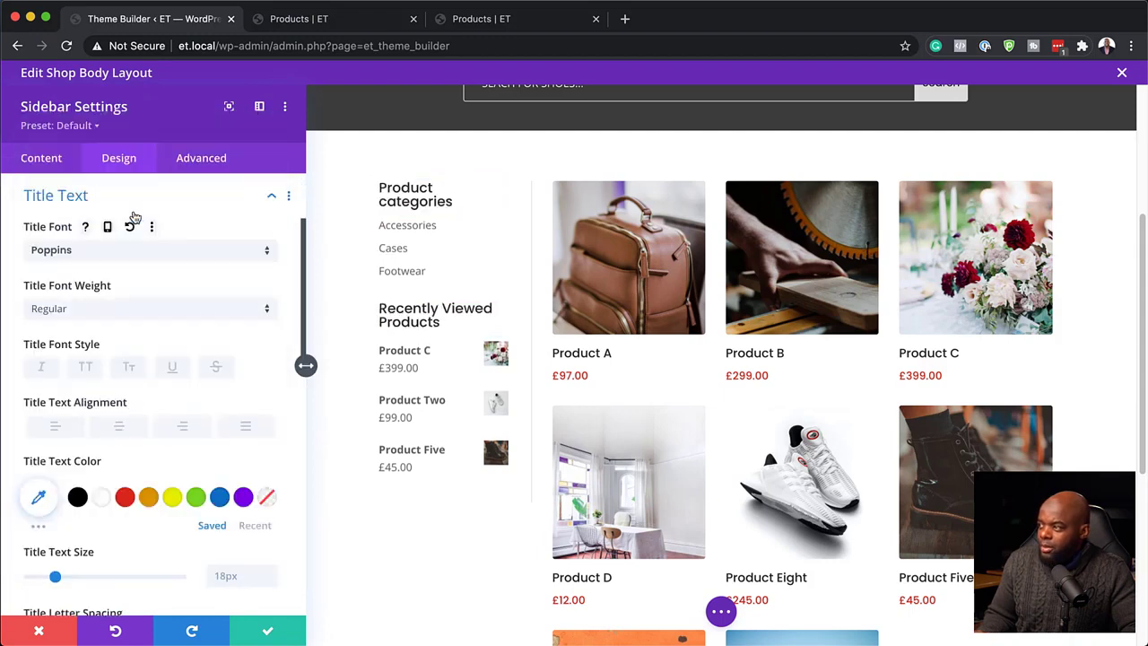
{"action": "left_click", "coordinate": [381, 219]}
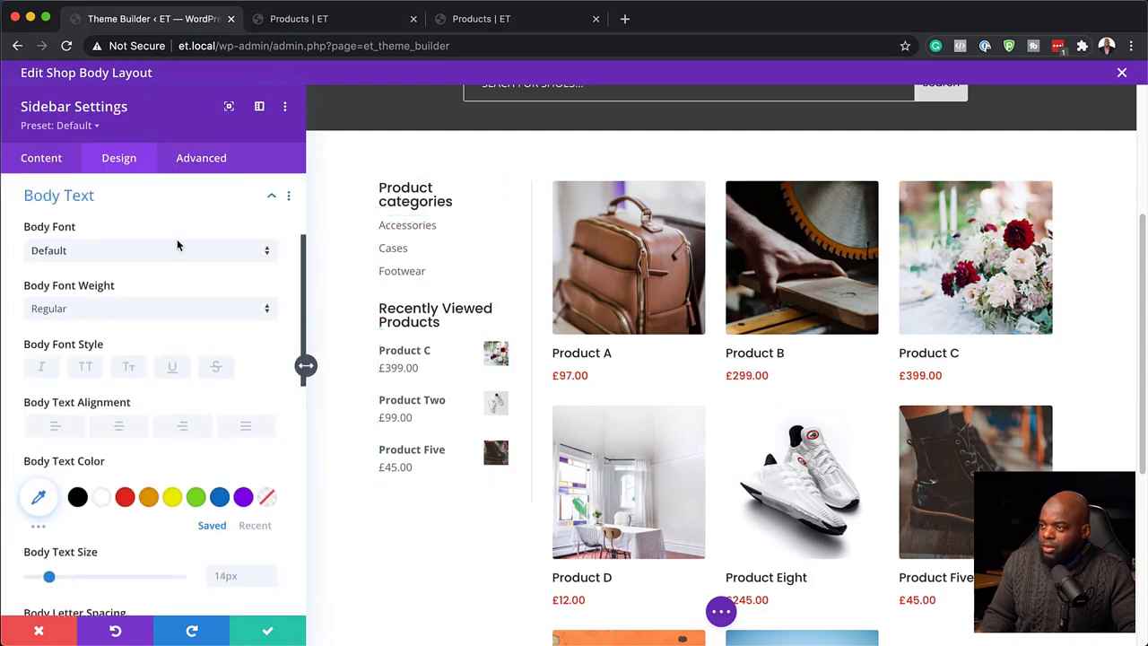
{"action": "left_click", "coordinate": [144, 251]}
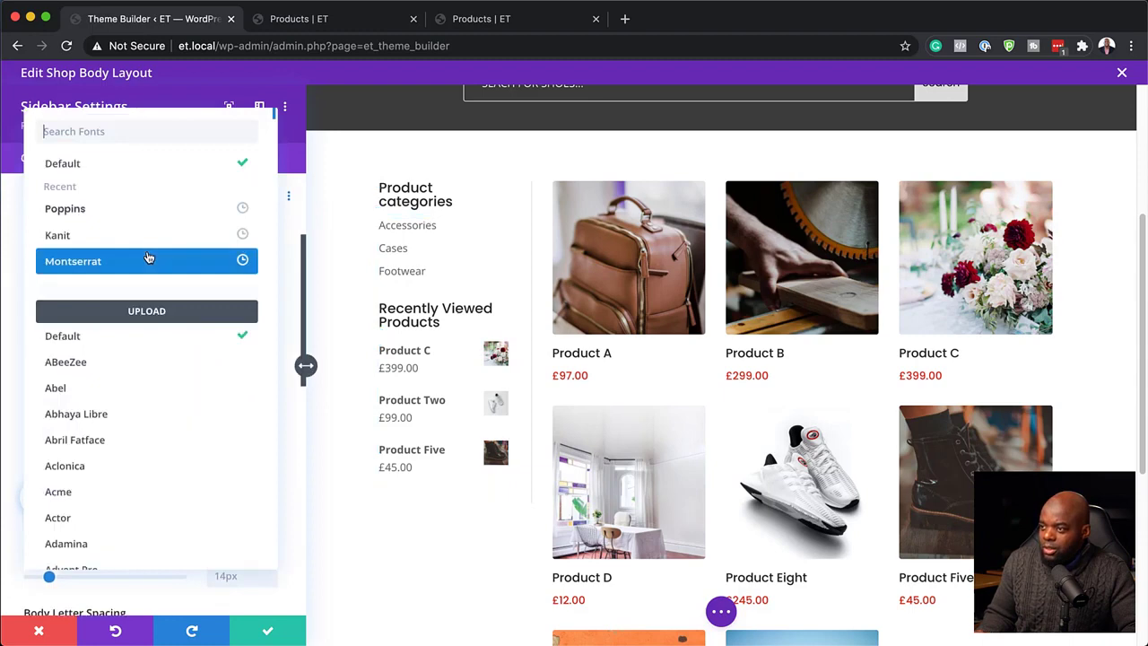
{"action": "left_click", "coordinate": [119, 209]}
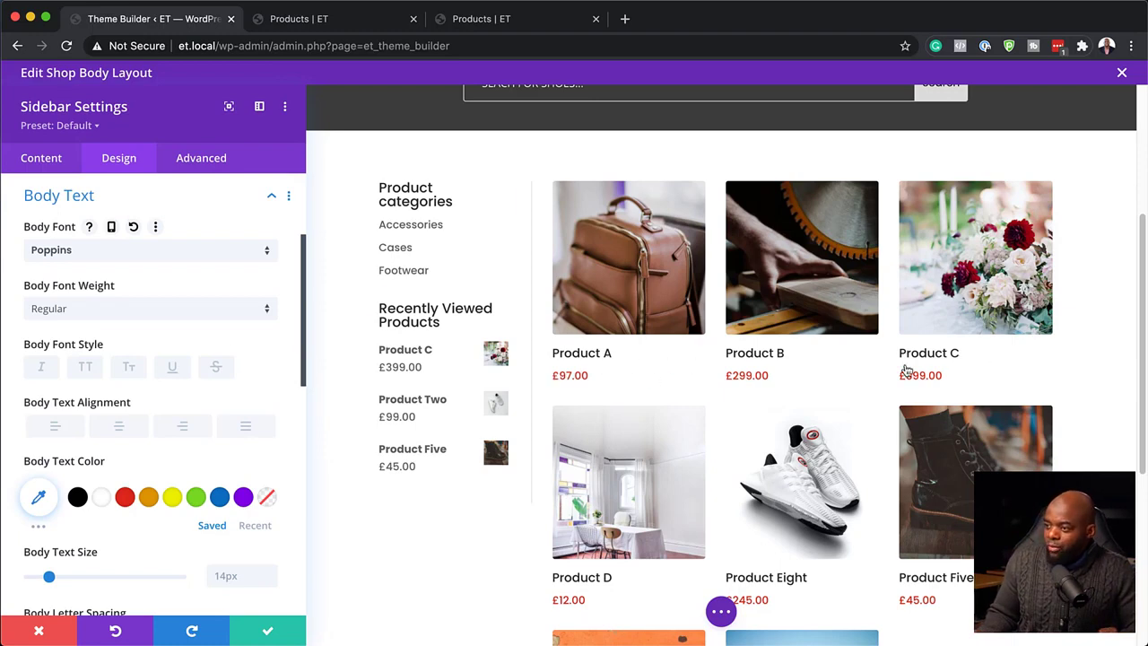
- Try a green background on the sidebar module, then a translucent near-black of rgba(10,0,0,0.09)
{"action": "scroll", "coordinate": [207, 374], "scroll_direction": "down", "scroll_amount": 3}
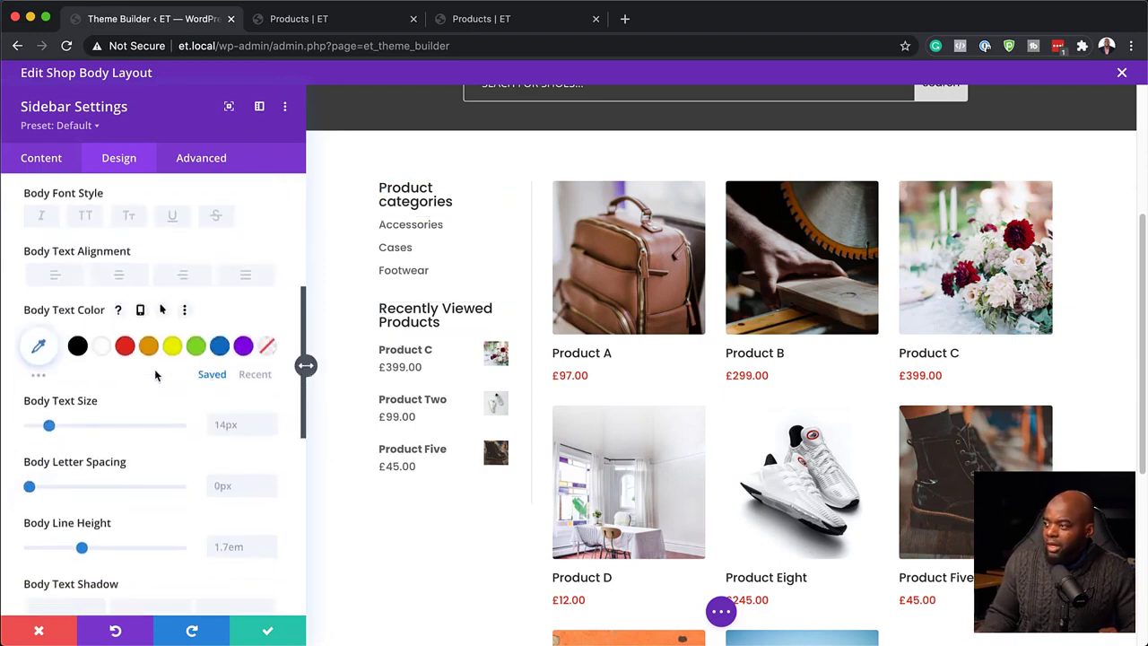
{"action": "scroll", "coordinate": [205, 492], "scroll_direction": "down", "scroll_amount": 1}
{"action": "scroll", "coordinate": [205, 492], "scroll_direction": "down", "scroll_amount": 1}
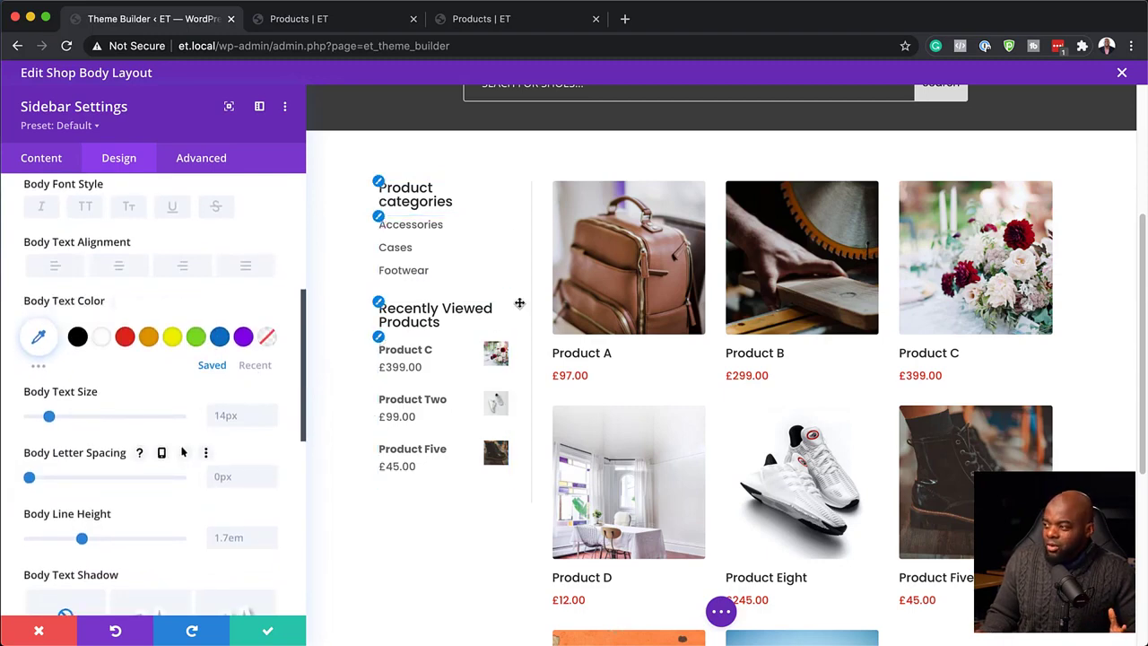
{"action": "scroll", "coordinate": [215, 543], "scroll_direction": "down", "scroll_amount": 8}
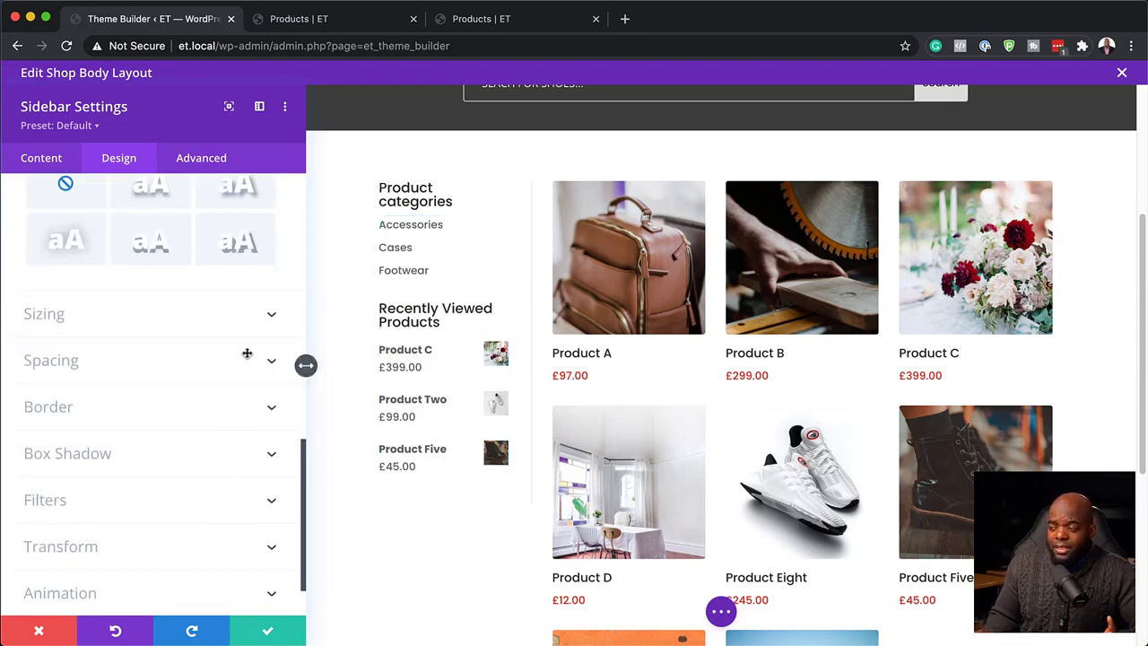
{"action": "scroll", "coordinate": [152, 474], "scroll_direction": "up", "scroll_amount": 6}
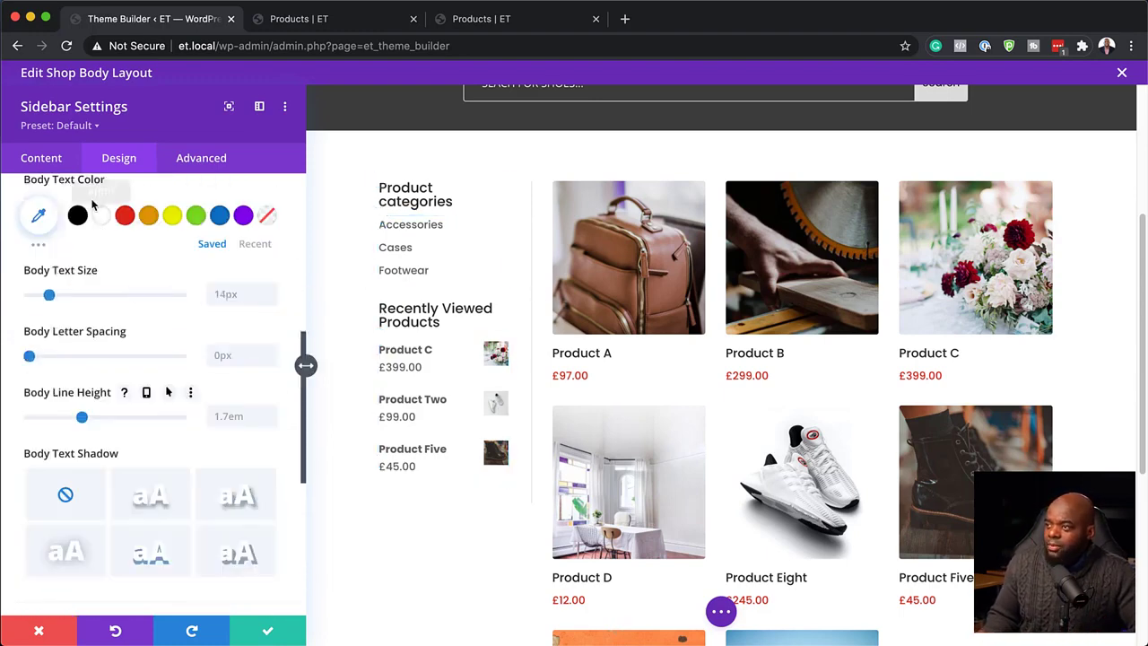
{"action": "left_click", "coordinate": [53, 157]}
{"action": "left_click", "coordinate": [72, 321]}
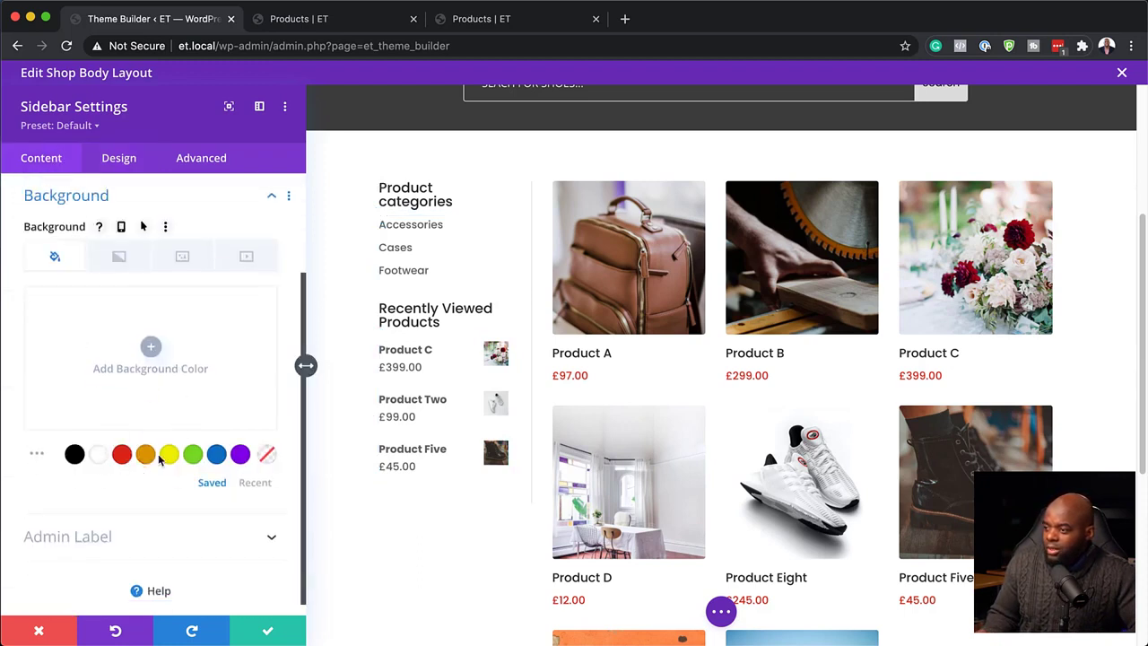
{"action": "left_click", "coordinate": [194, 456]}
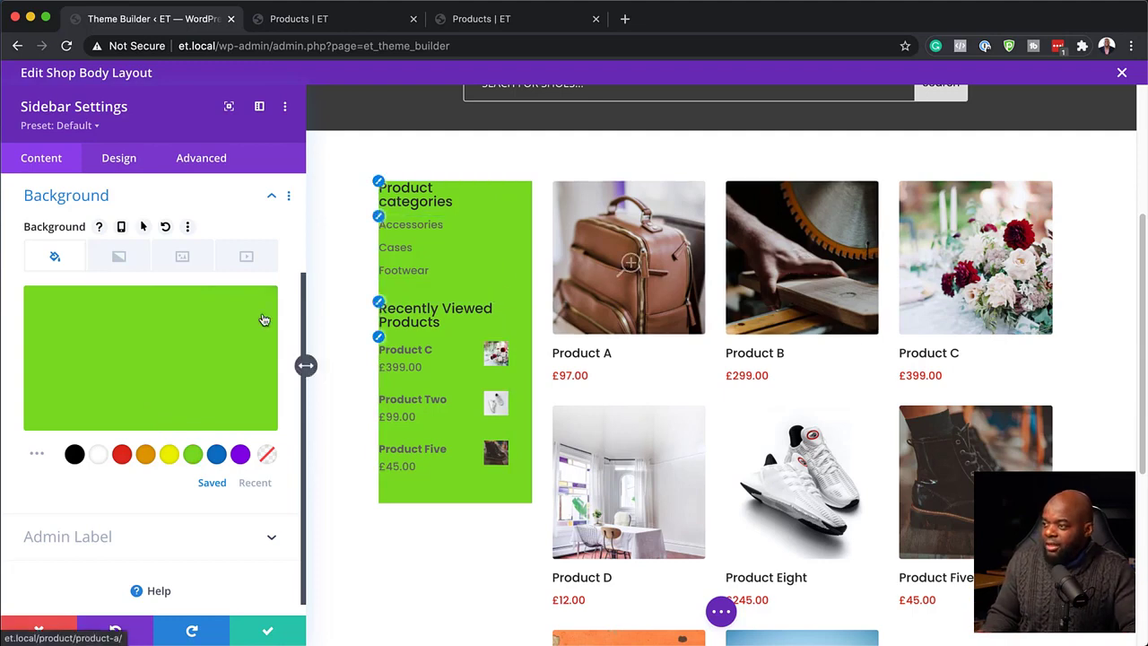
{"action": "left_click", "coordinate": [157, 368]}
{"action": "left_click_drag", "start_coordinate": [260, 309], "coordinate": [263, 382]}
{"action": "mouse_move", "coordinate": [104, 380]}
{"action": "left_mouse_down"}
{"action": "mouse_move", "coordinate": [31, 405]}
{"action": "mouse_move", "coordinate": [11, 439]}
{"action": "left_mouse_up"}
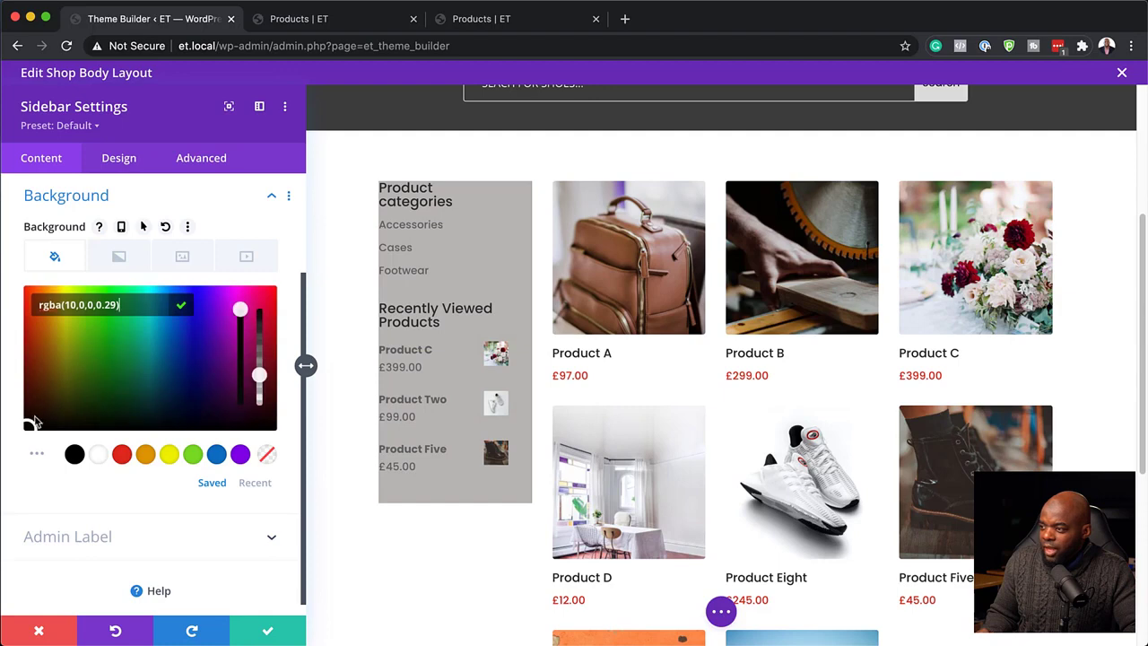
{"action": "left_click_drag", "start_coordinate": [261, 379], "coordinate": [257, 394]}
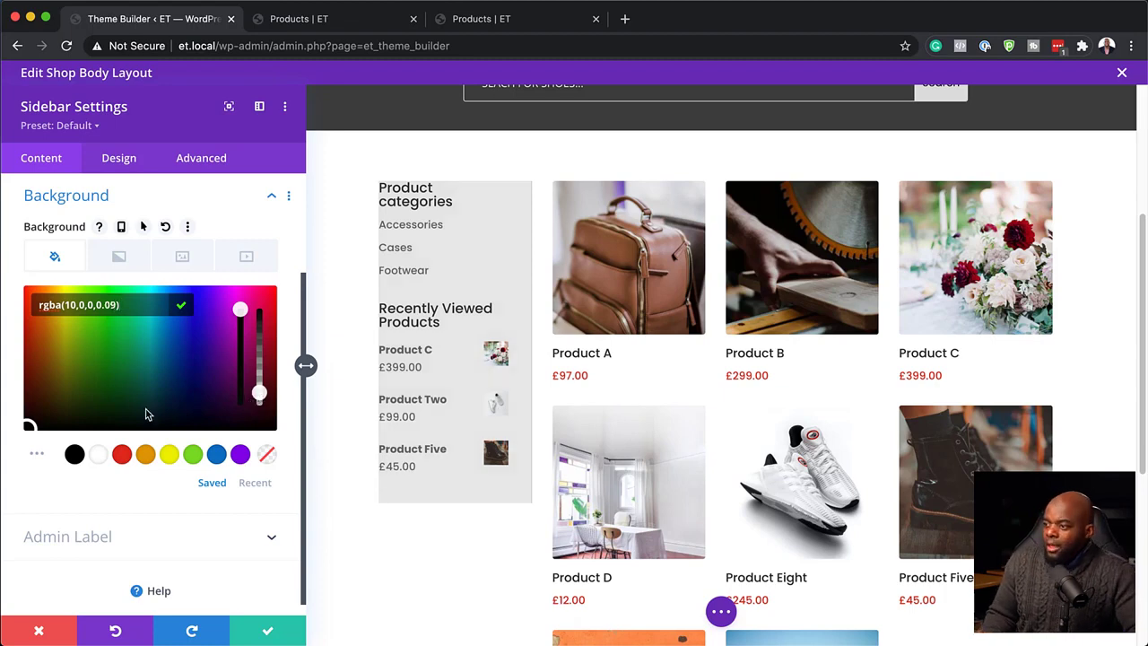
- Try an orange sidebar background softened to #e0c488, then a pink shade
{"action": "left_click", "coordinate": [146, 456]}
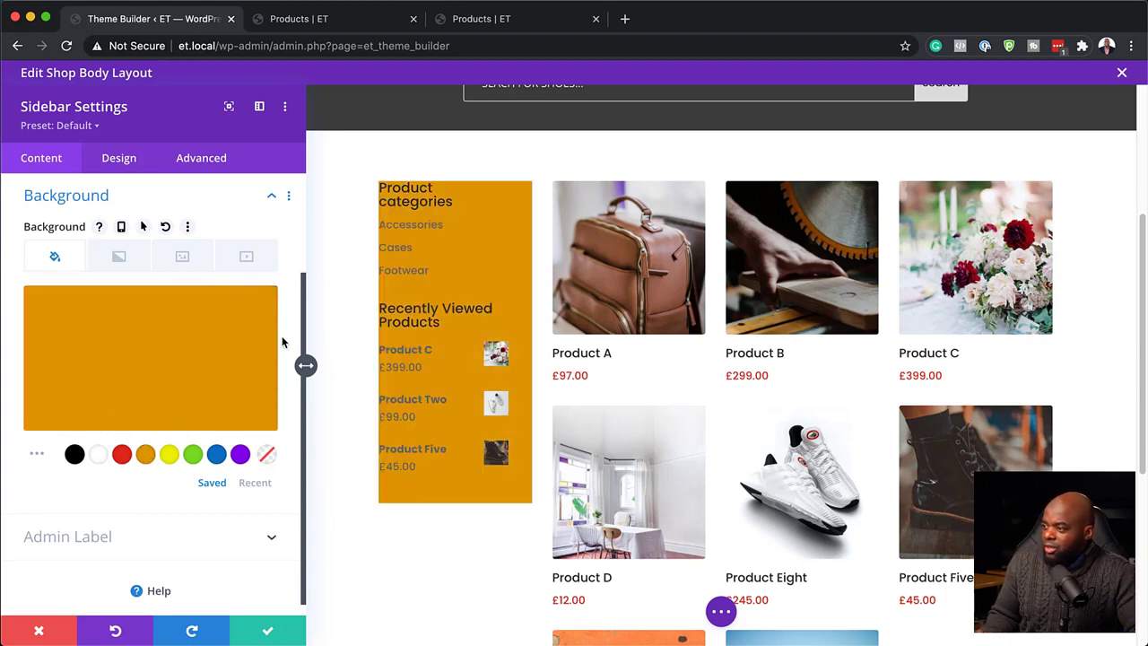
{"action": "left_click_drag", "start_coordinate": [240, 312], "coordinate": [247, 380]}
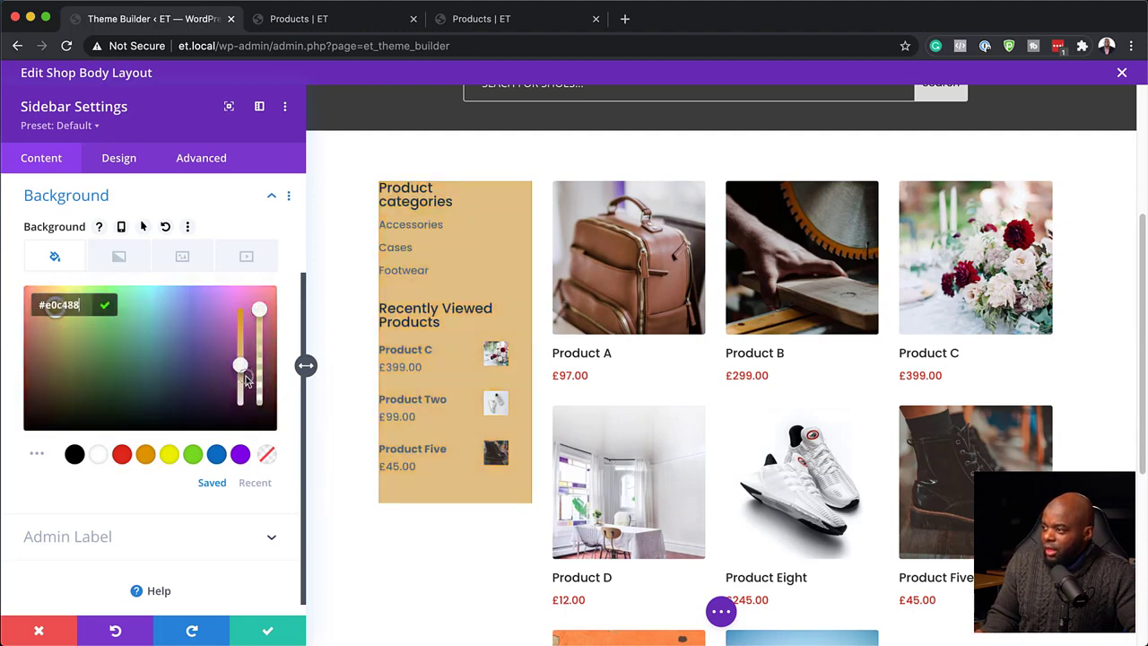
{"action": "left_click", "coordinate": [267, 312]}
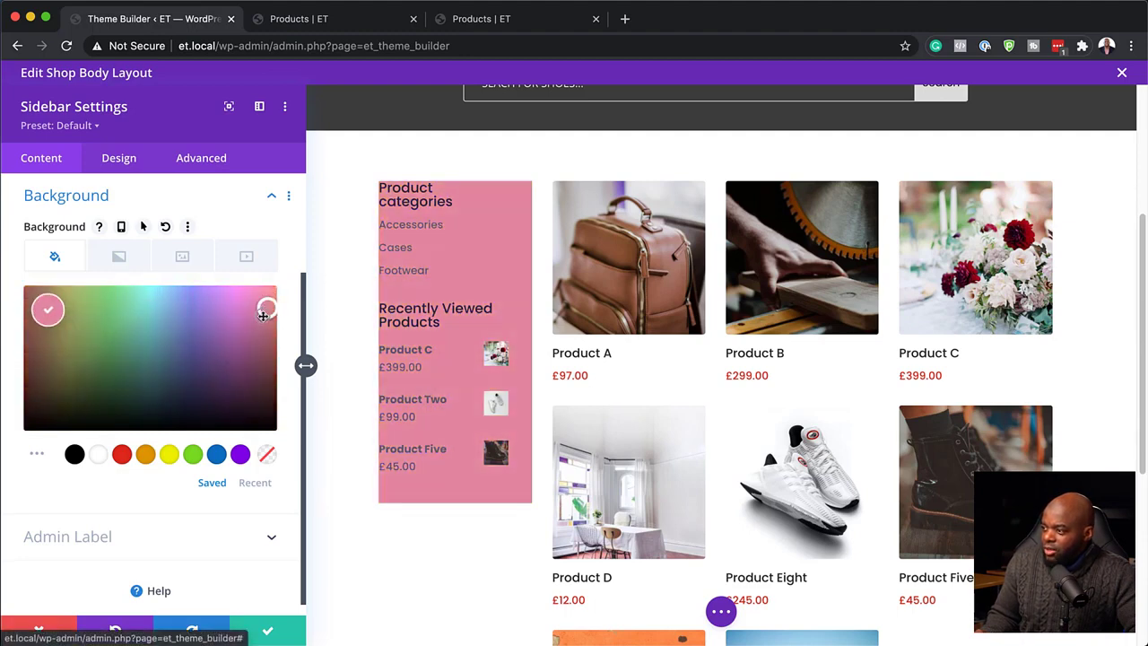
{"action": "left_click", "coordinate": [129, 386]}
- Give the sidebar module a pale orange background by desaturating the orange swatch and reducing its opacity to rgba(224,200,148,0.34)
{"action": "left_click", "coordinate": [145, 455]}
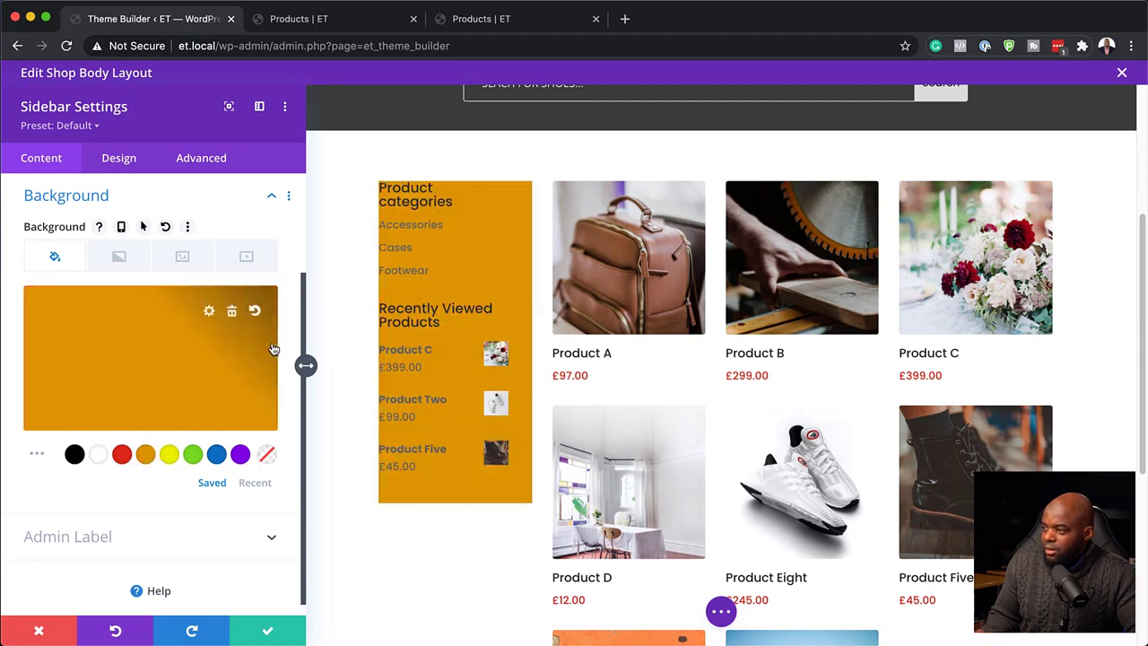
{"action": "left_click", "coordinate": [152, 363]}
{"action": "left_click_drag", "start_coordinate": [238, 343], "coordinate": [239, 381]}
{"action": "left_click_drag", "start_coordinate": [258, 316], "coordinate": [261, 383]}
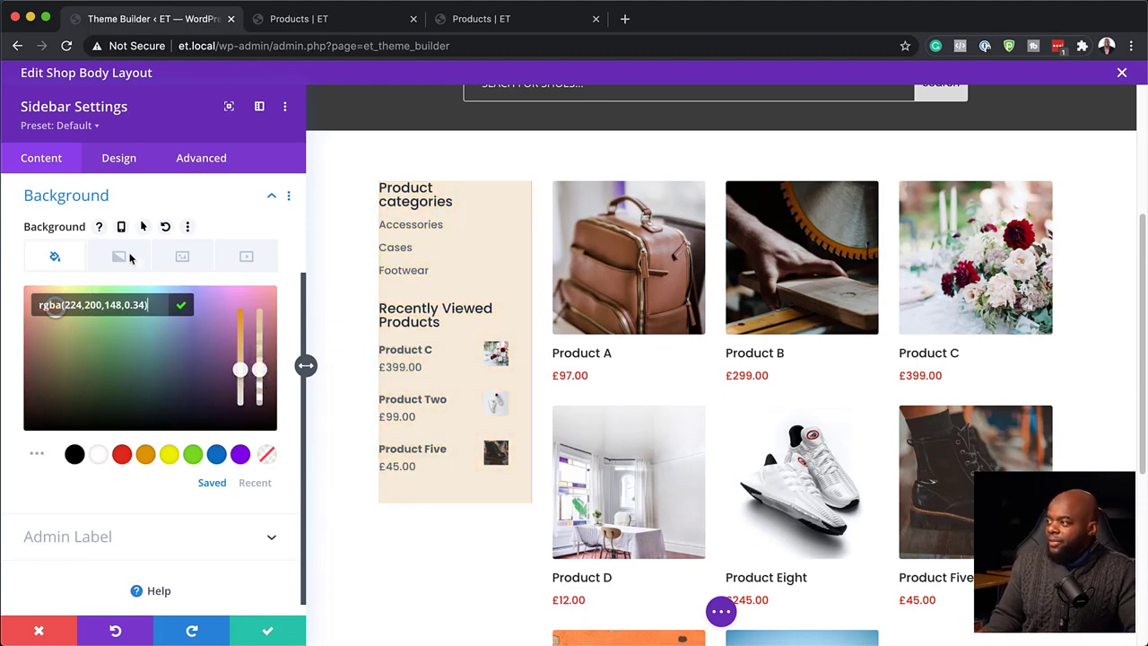
- Set the sidebar module's padding to 6% on all four sides, linking top with bottom and left with right
{"action": "left_click", "coordinate": [119, 159]}
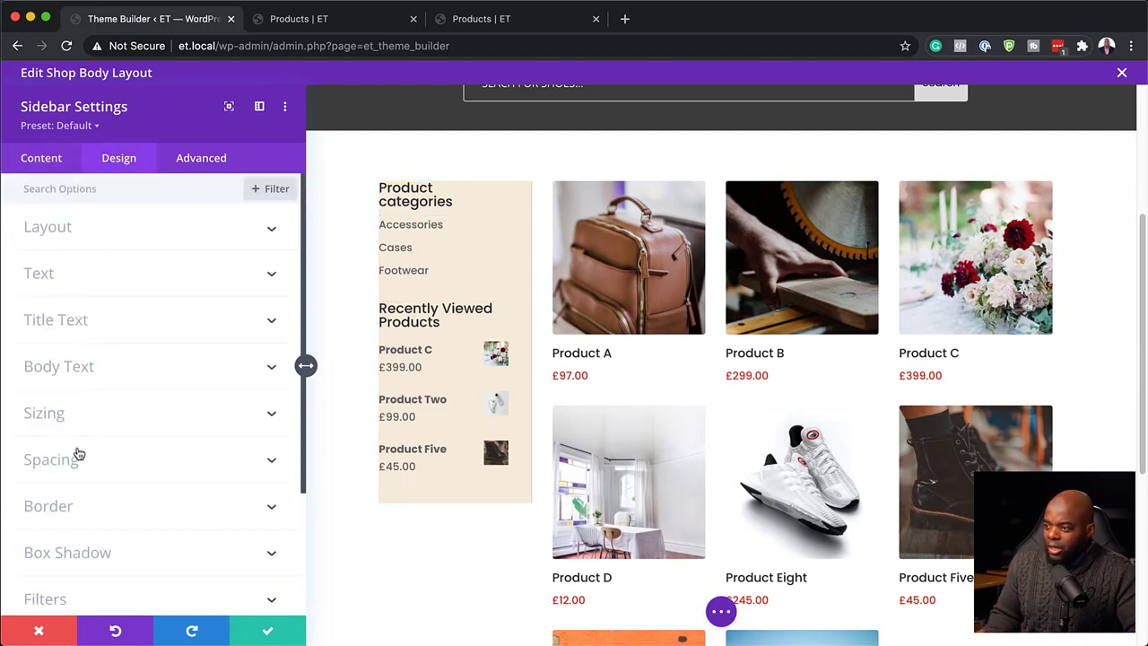
{"action": "left_click", "coordinate": [52, 459]}
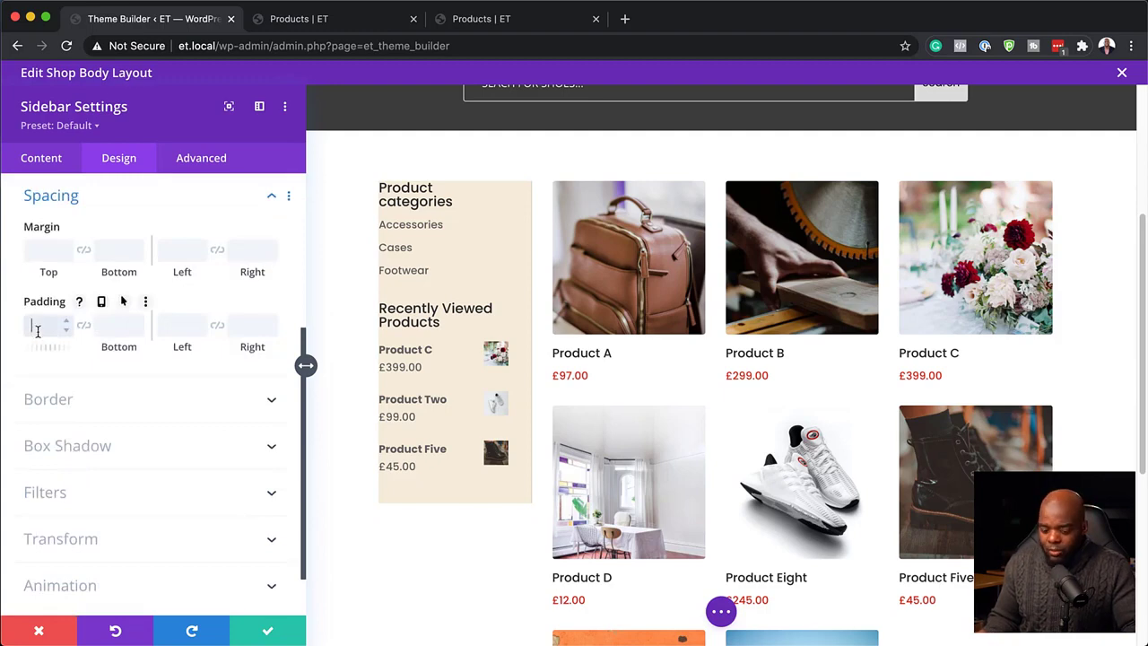
{"action": "type", "text": "2%"}
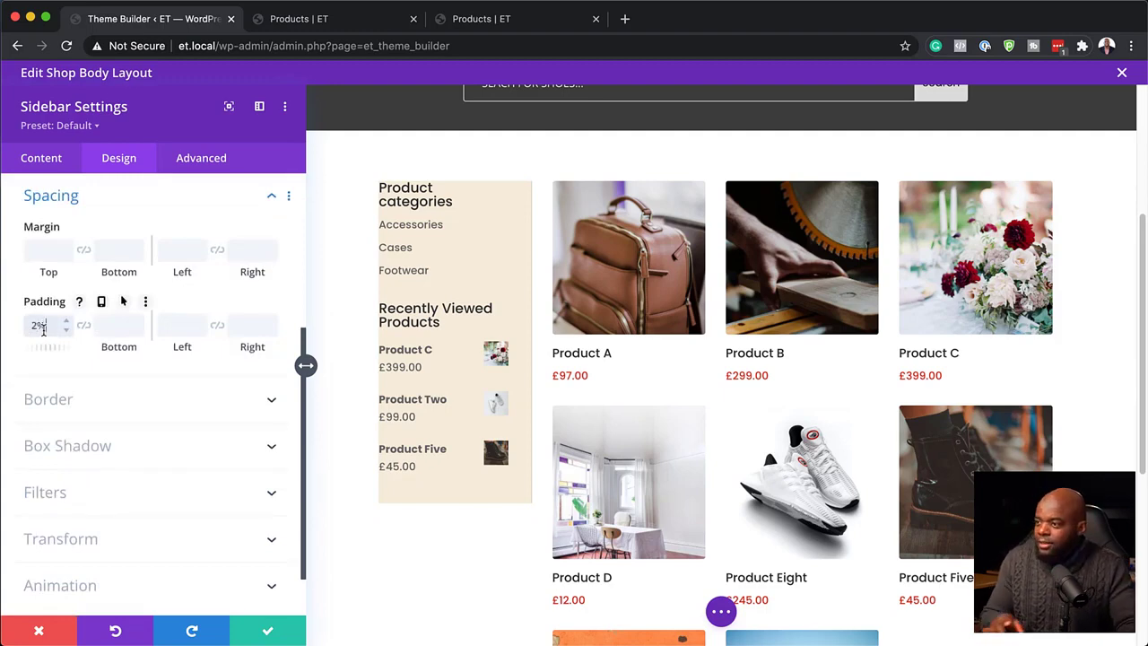
{"action": "type", "text": "5"}
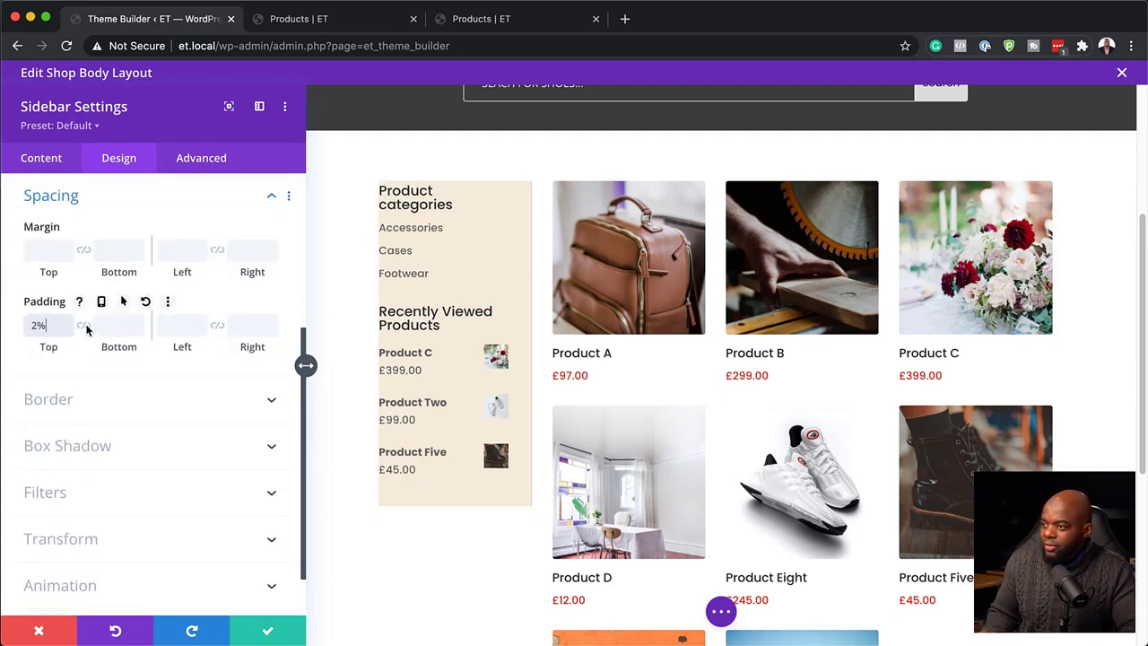
{"action": "left_click", "coordinate": [83, 325]}
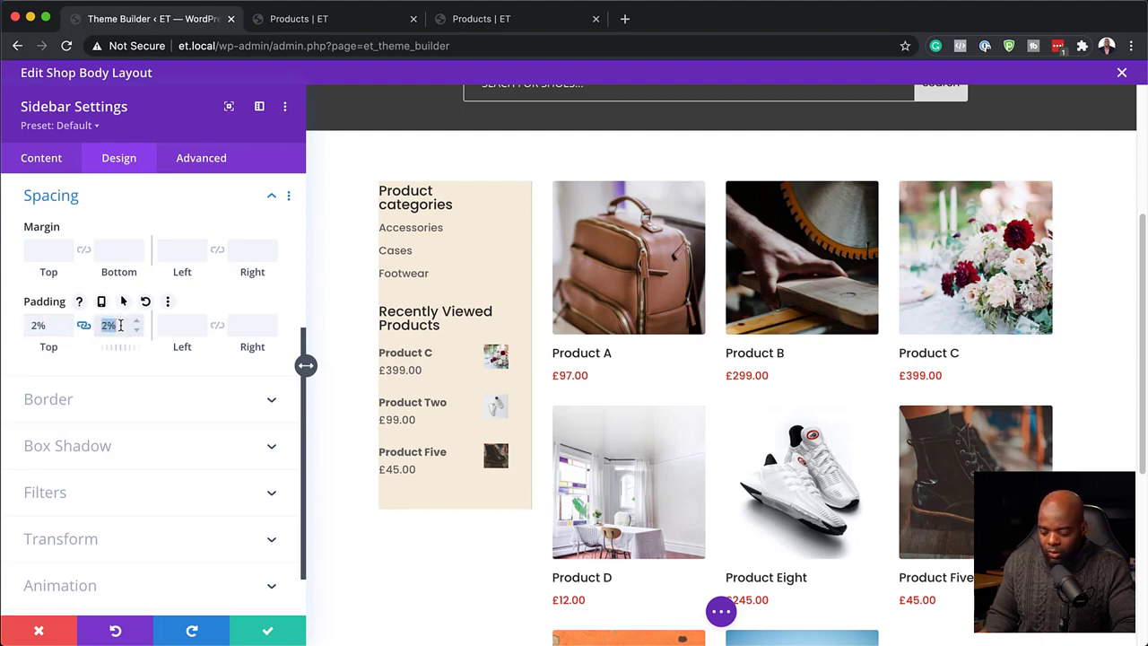
{"action": "left_click", "coordinate": [174, 324]}
{"action": "type", "text": "2%"}
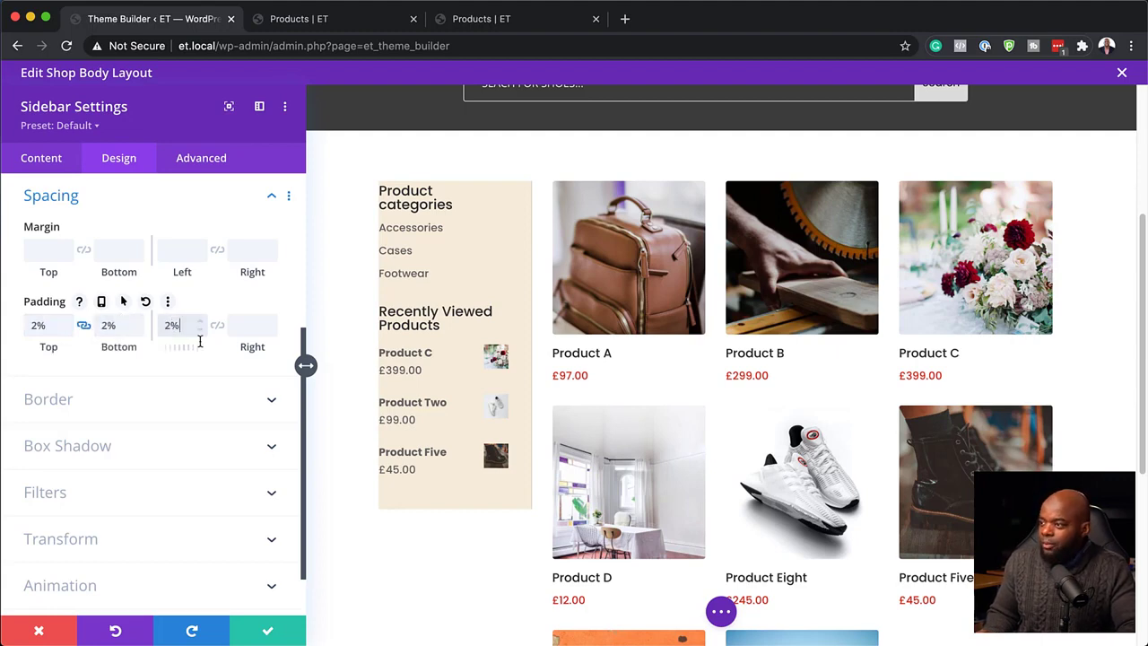
{"action": "left_click", "coordinate": [218, 326]}
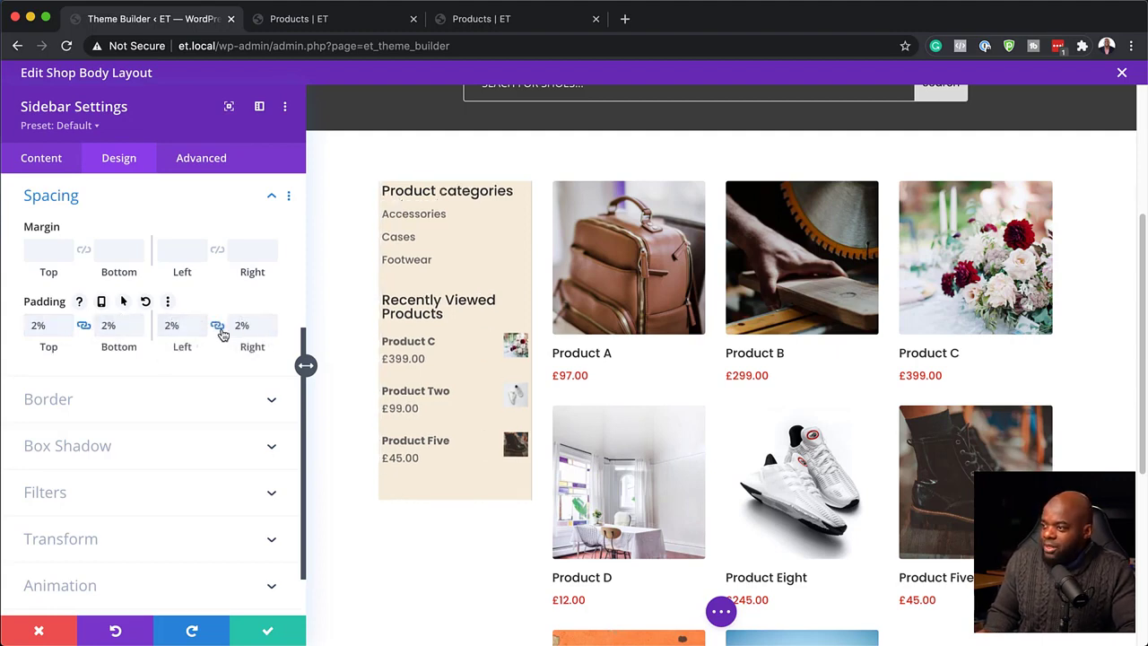
{"action": "left_click_drag", "start_coordinate": [254, 349], "coordinate": [259, 351]}
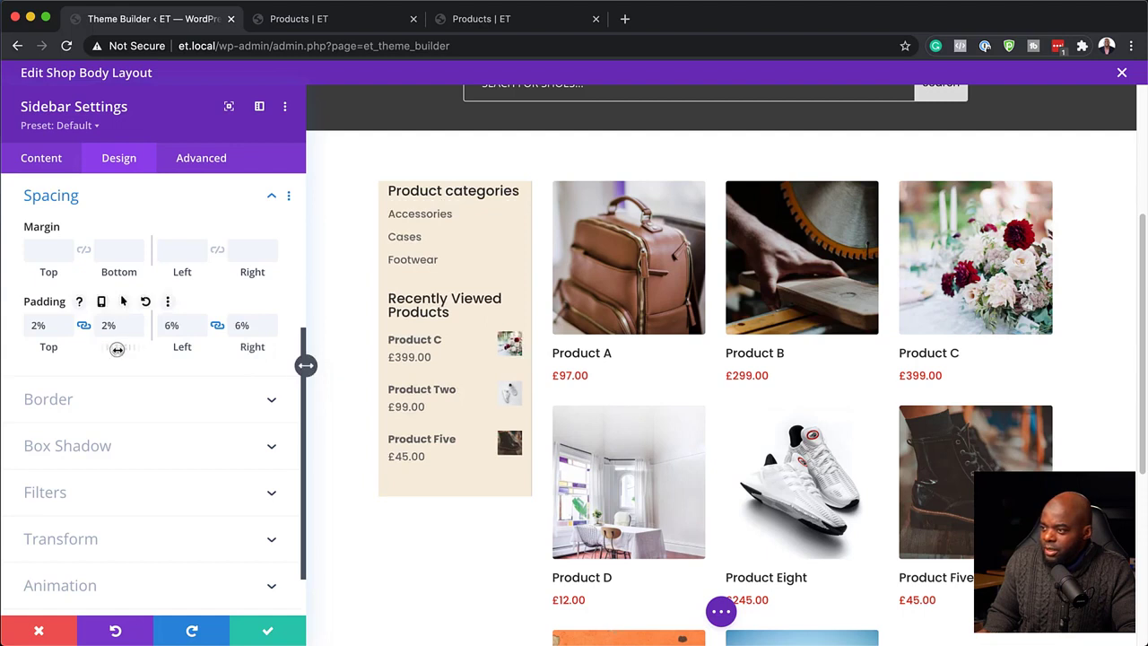
{"action": "left_click_drag", "start_coordinate": [117, 349], "coordinate": [120, 349]}
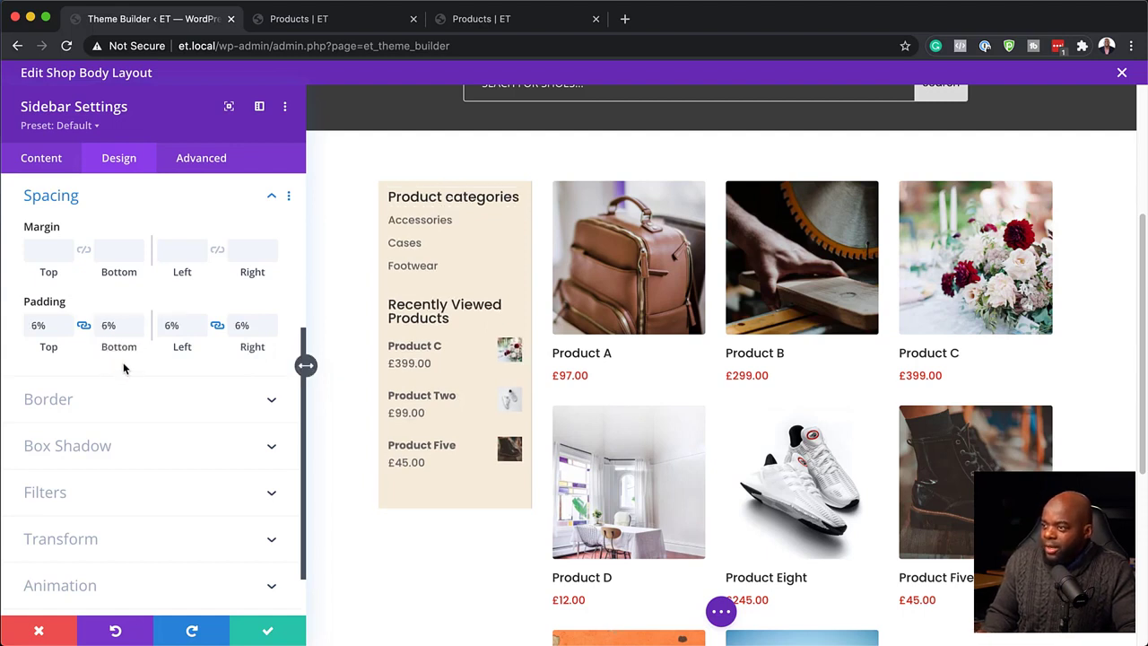
- Round all four corners of the sidebar module by 3px and save its settings
{"action": "left_click", "coordinate": [63, 401]}
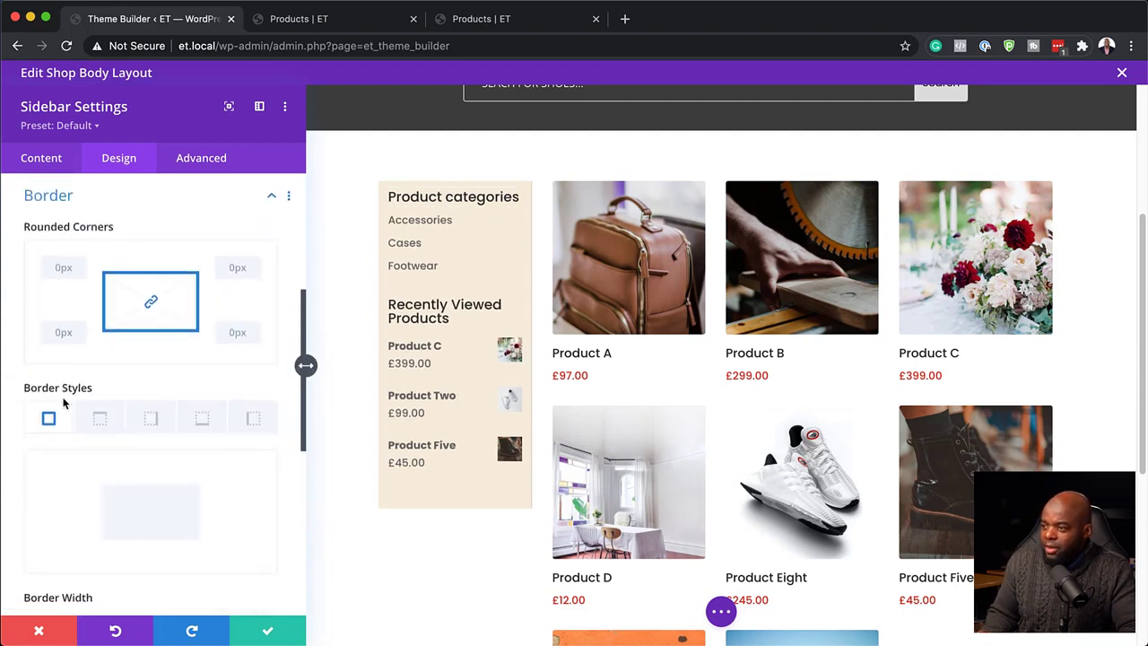
{"action": "left_click", "coordinate": [62, 277]}
{"action": "type", "text": "3"}
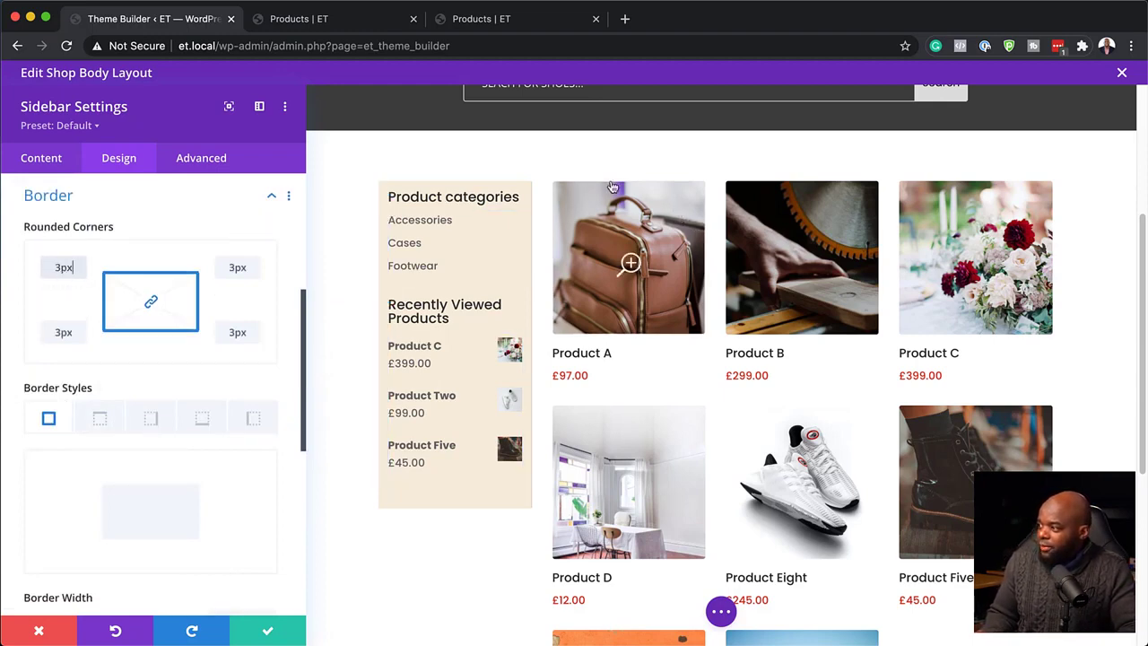
{"action": "scroll", "coordinate": [152, 404], "scroll_direction": "down", "scroll_amount": 10}
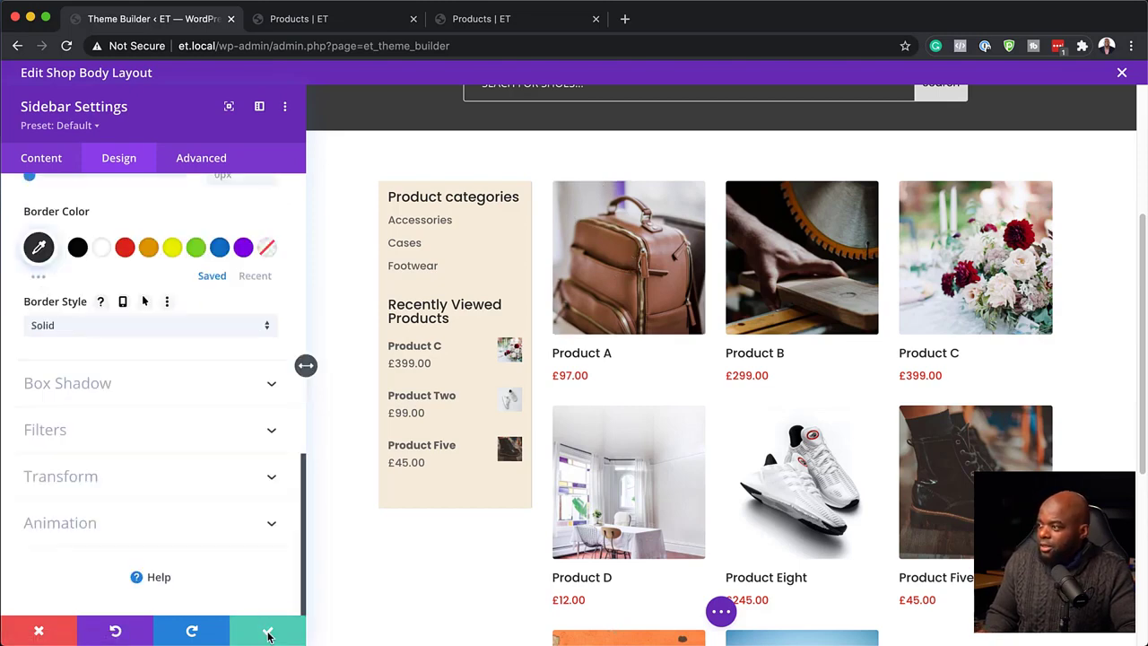
{"action": "left_click", "coordinate": [267, 630]}
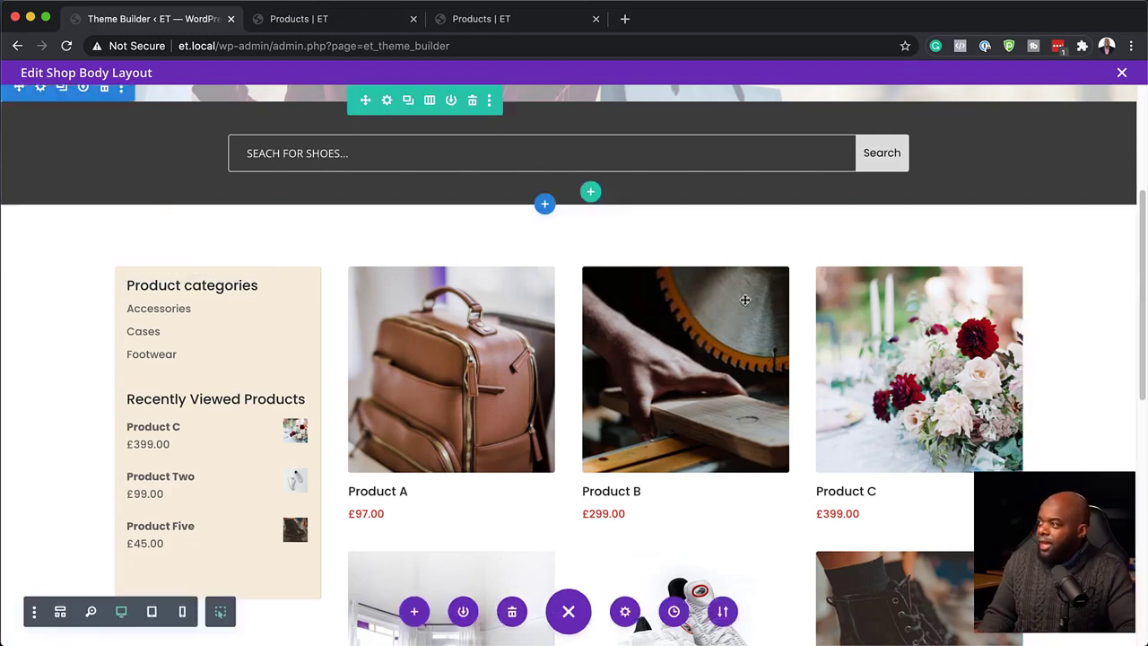
- Close the shop body layout editor and save the Theme Builder changes
{"action": "scroll", "coordinate": [814, 239], "scroll_direction": "up", "scroll_amount": 5}
{"action": "left_click", "coordinate": [1122, 73]}
{"action": "left_click", "coordinate": [237, 128]}
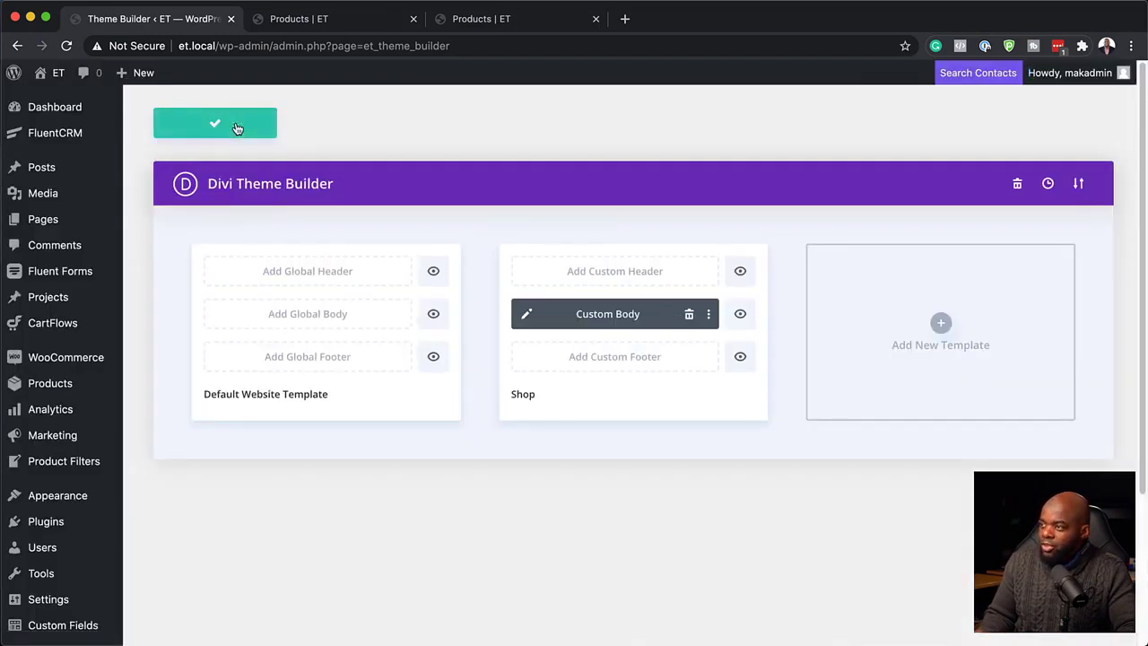
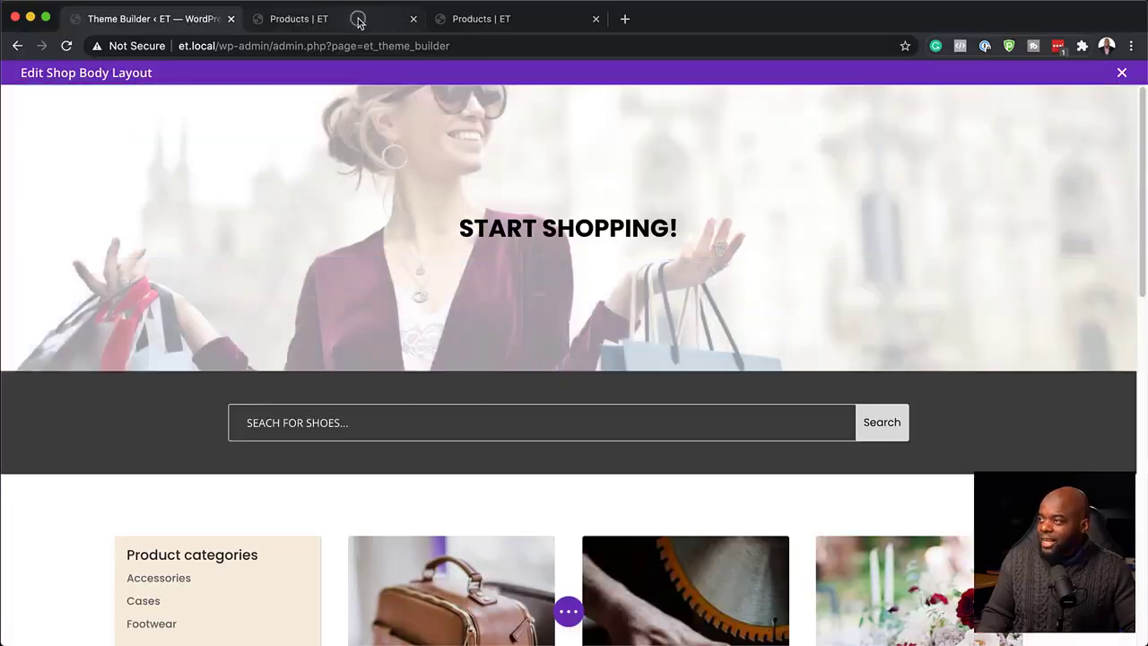
- Compare the default shop page with the custom template on the live site, reloading it to examine the search bar, sidebar and product grid
{"action": "left_click", "coordinate": [358, 22]}
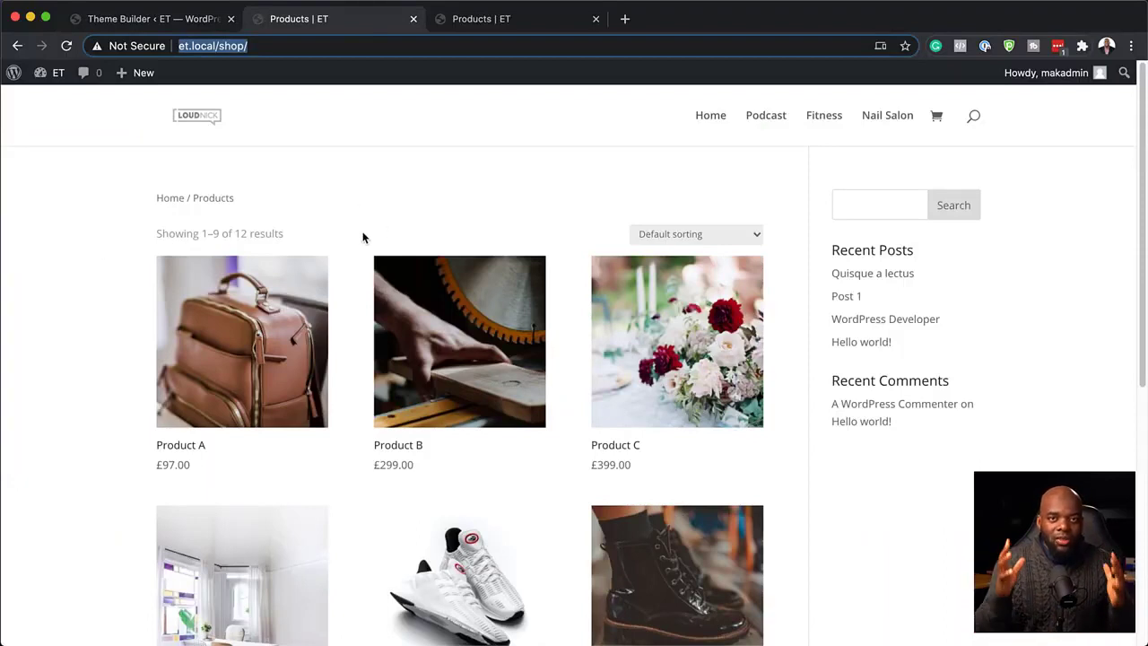
{"action": "left_click", "coordinate": [541, 27]}
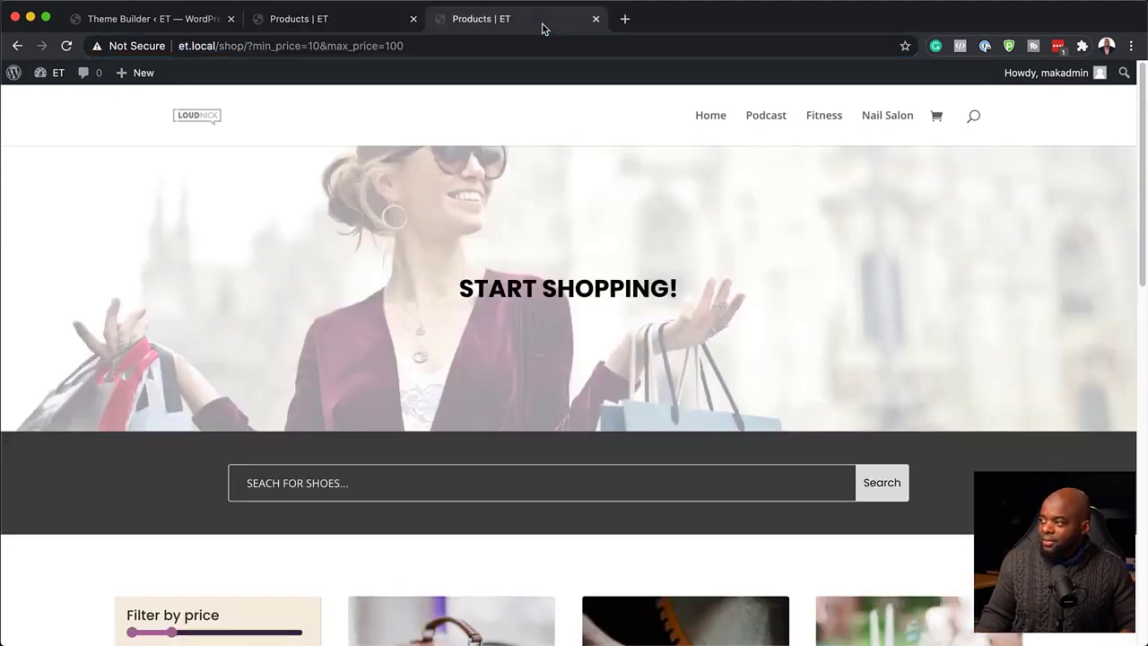
{"action": "left_click", "coordinate": [66, 46]}
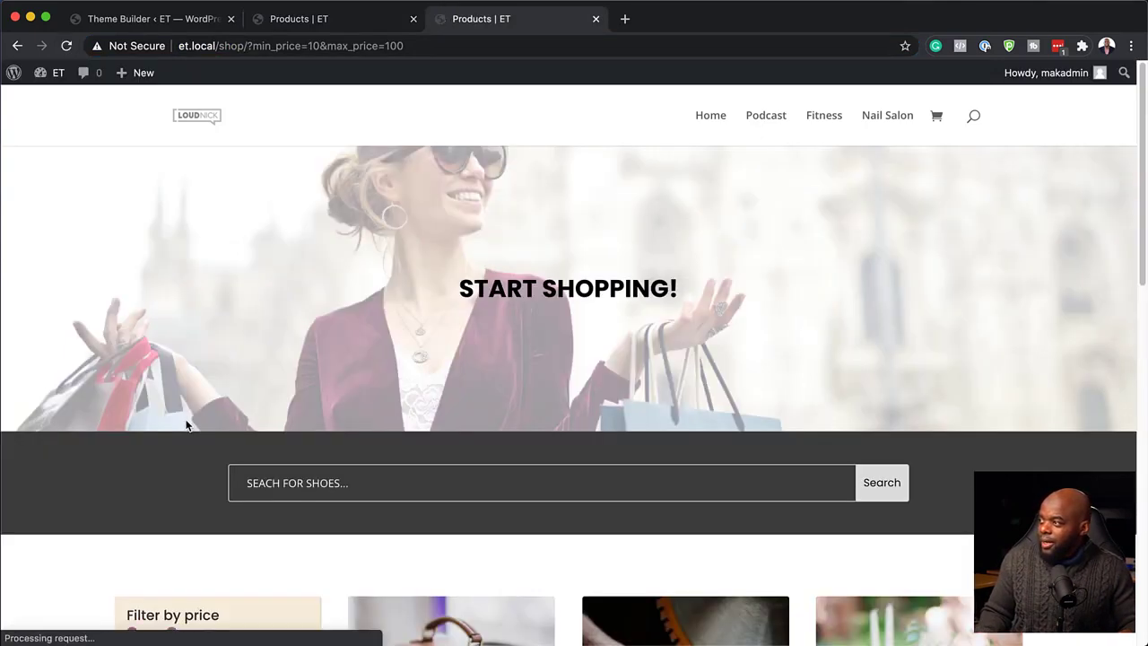
{"action": "scroll", "coordinate": [191, 430], "scroll_direction": "down", "scroll_amount": 3}
{"action": "scroll", "coordinate": [191, 433], "scroll_direction": "down", "scroll_amount": 4}
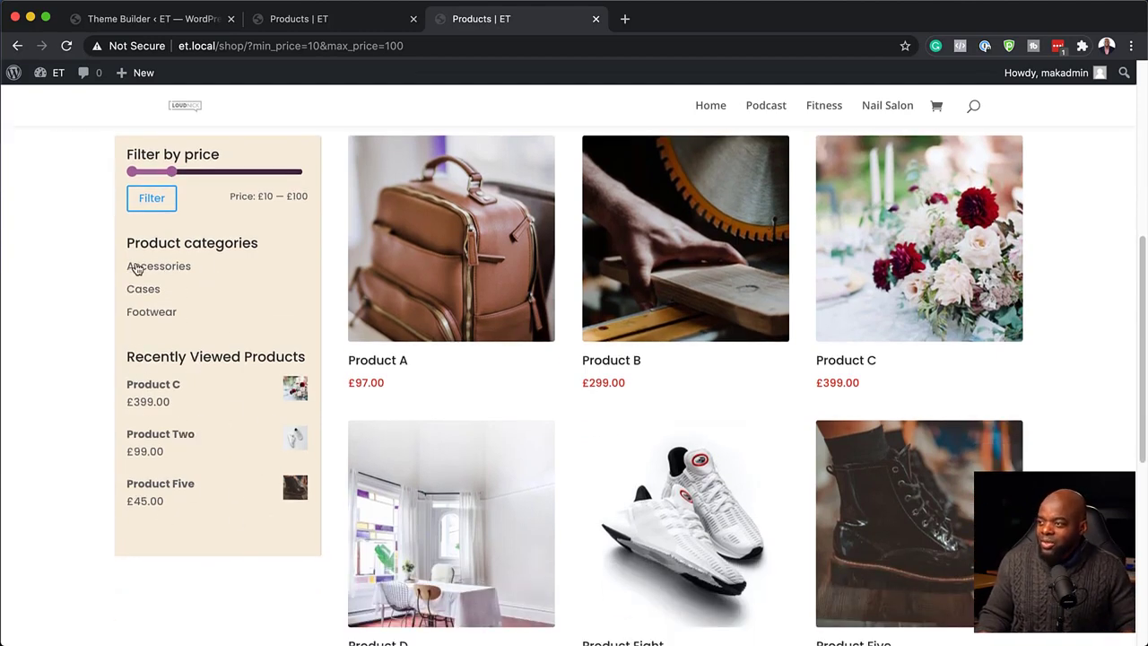
{"action": "scroll", "coordinate": [198, 307], "scroll_direction": "up", "scroll_amount": 1}
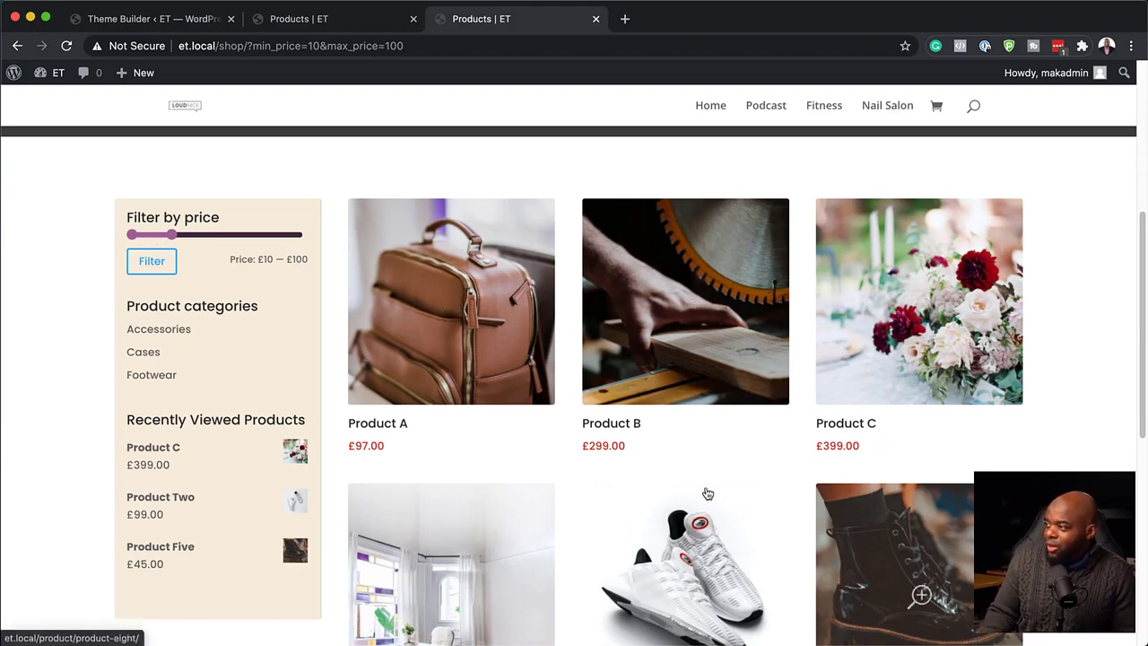
{"action": "scroll", "coordinate": [678, 480], "scroll_direction": "up", "scroll_amount": 5}
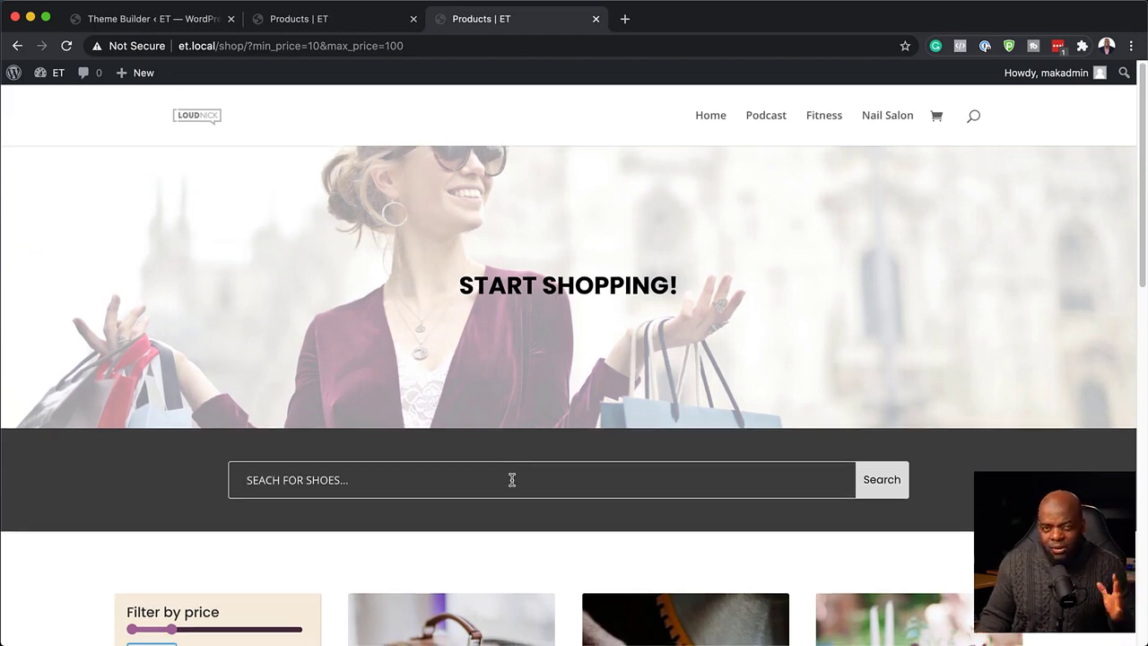
{"action": "scroll", "coordinate": [512, 474], "scroll_direction": "down", "scroll_amount": 3}
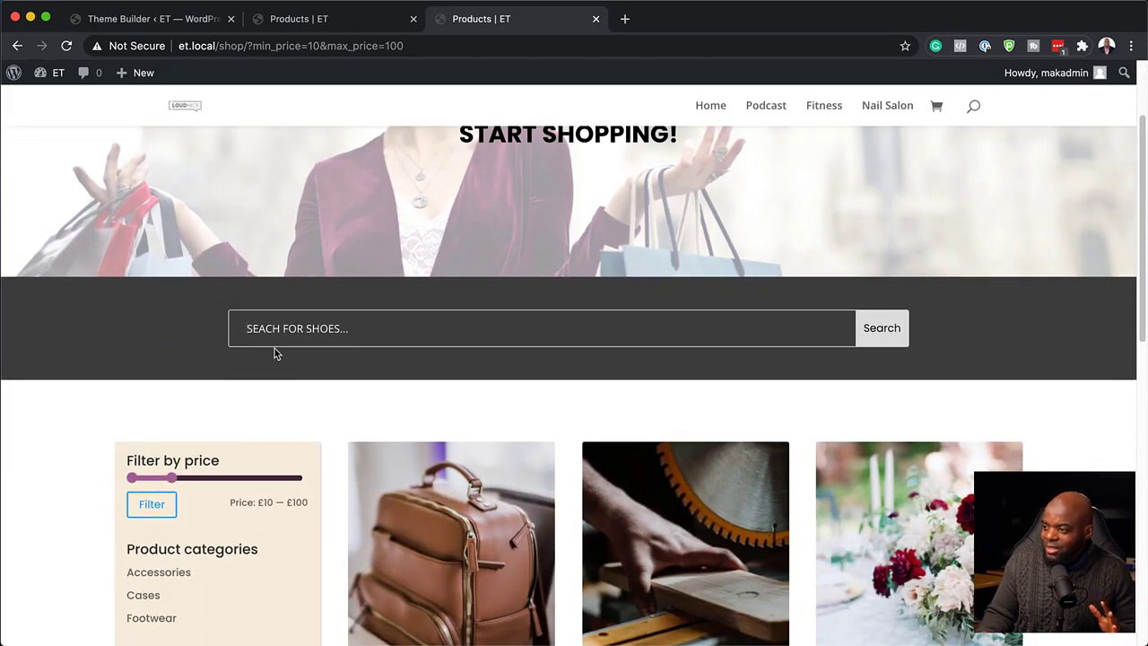
{"action": "scroll", "coordinate": [297, 371], "scroll_direction": "down", "scroll_amount": 2}
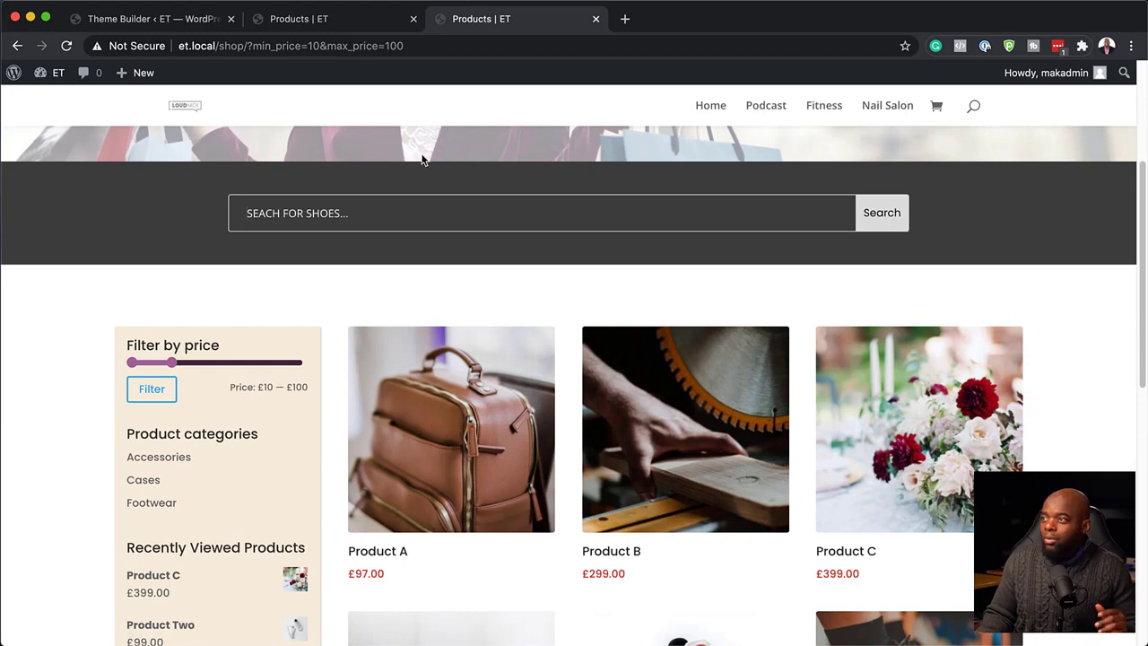
- Return to the Theme Builder, open the settings of the search module below the hero and hide its search button
{"action": "left_click", "coordinate": [171, 24]}
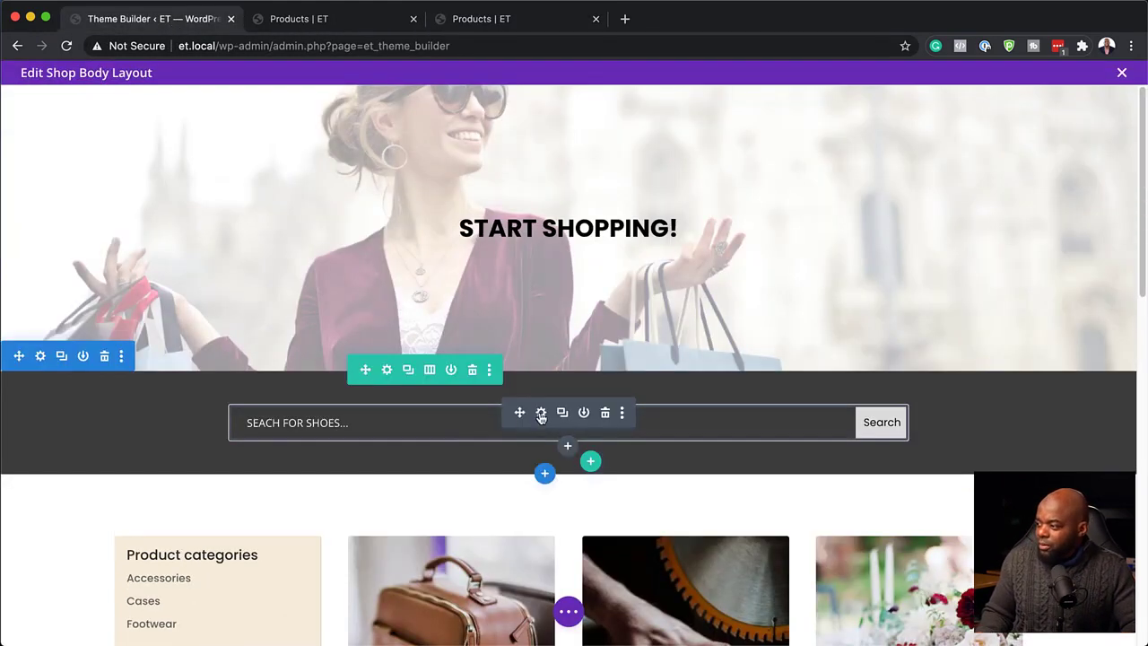
{"action": "left_click", "coordinate": [540, 414]}
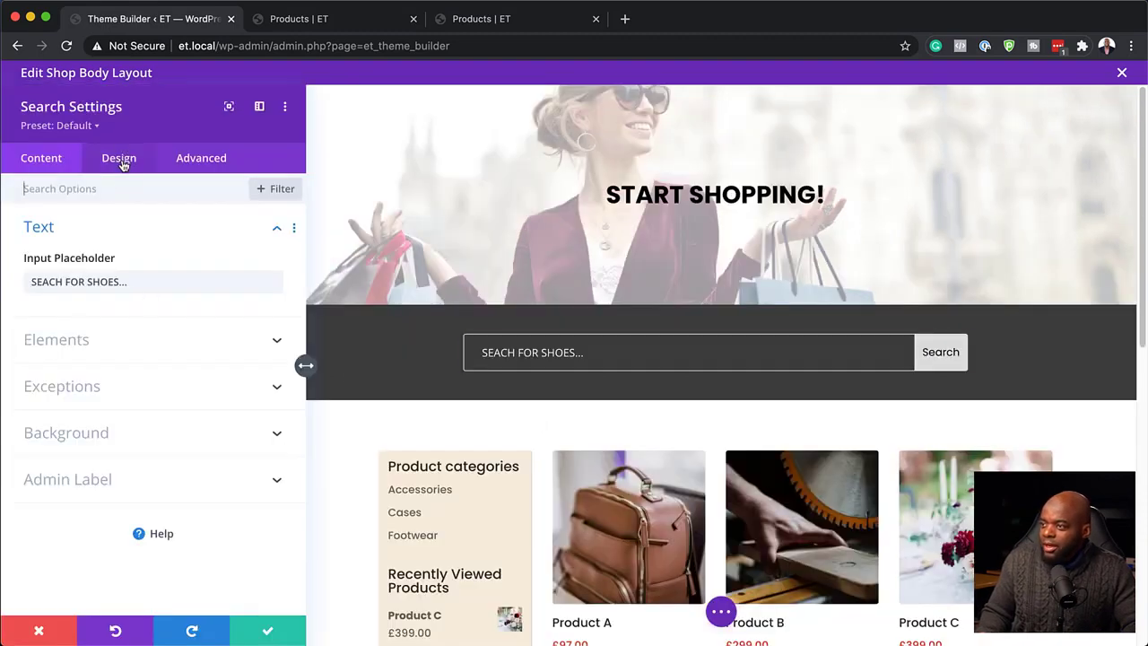
{"action": "left_click", "coordinate": [56, 340]}
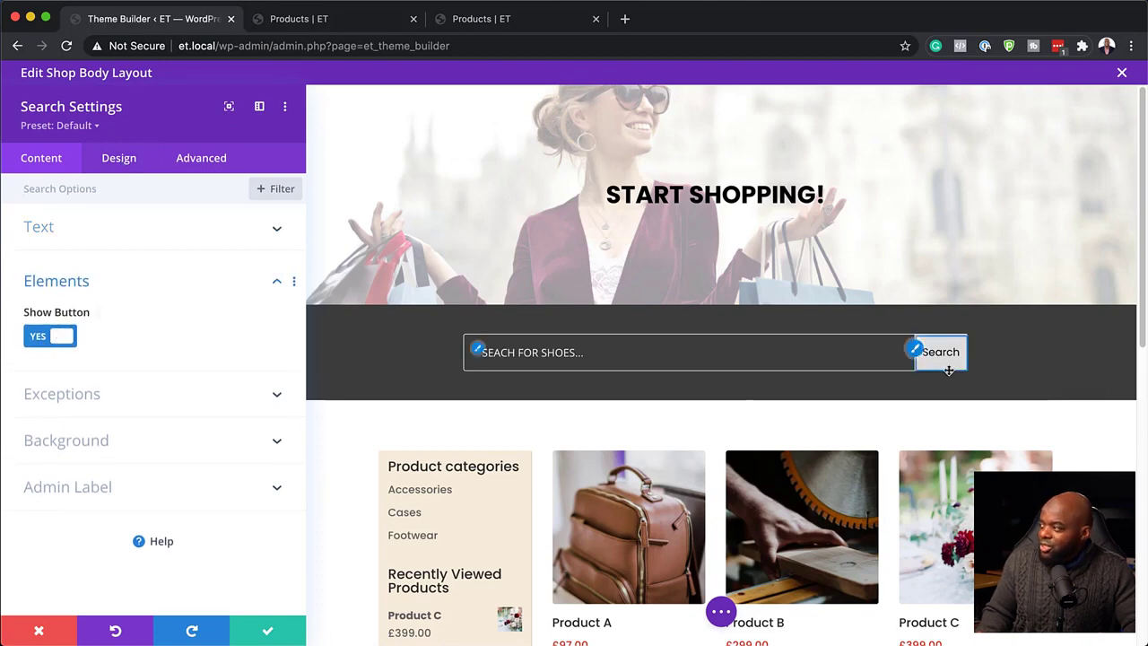
{"action": "left_click", "coordinate": [35, 339]}
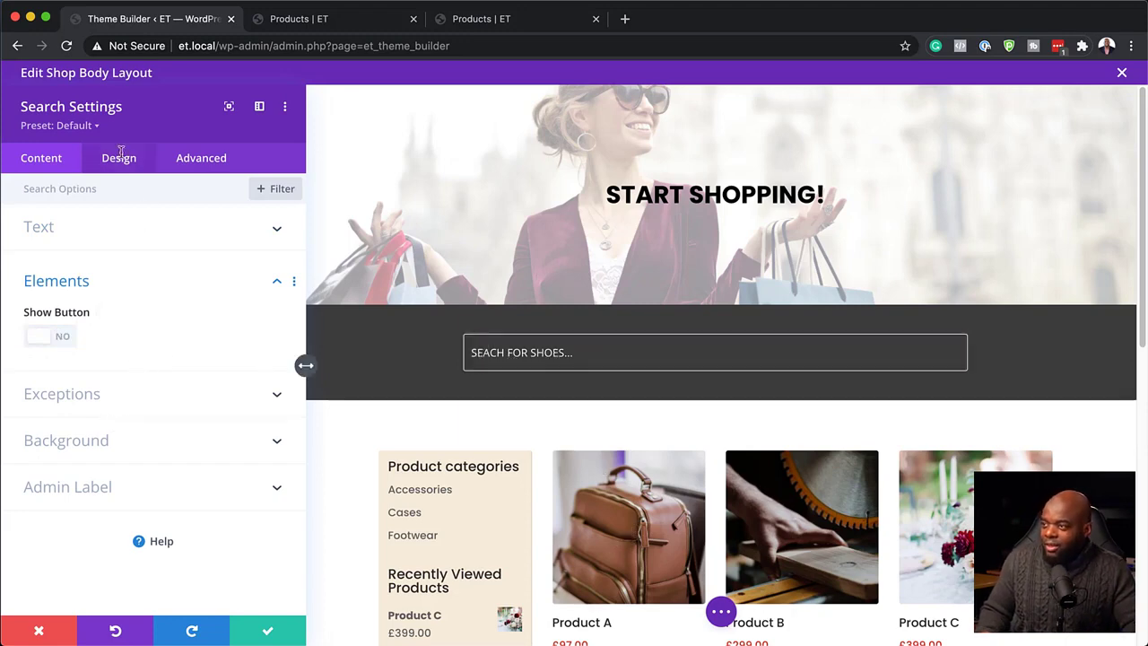
- Exclude both posts and pages from the search module's results
{"action": "left_click", "coordinate": [87, 396]}
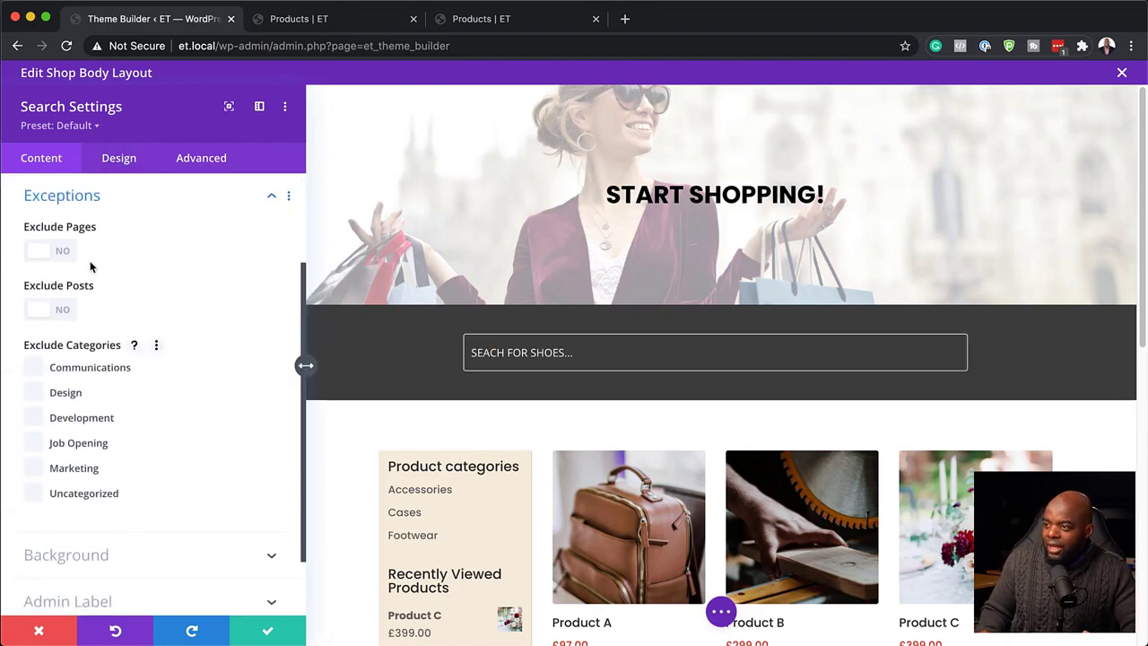
{"action": "left_click", "coordinate": [64, 310]}
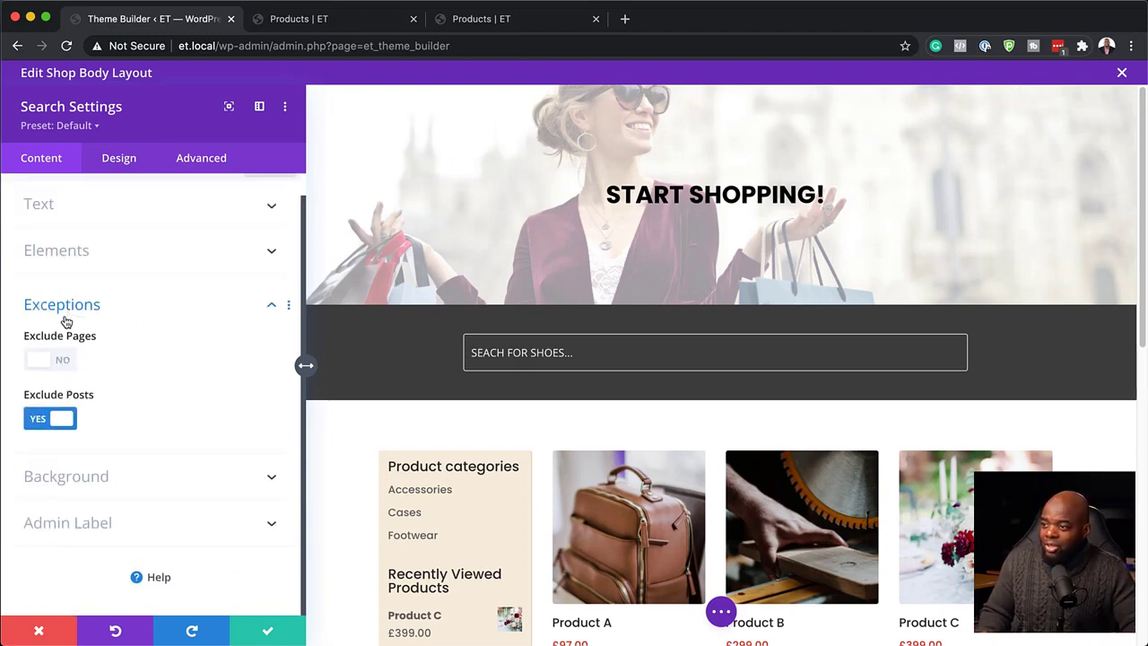
{"action": "left_click", "coordinate": [64, 361]}
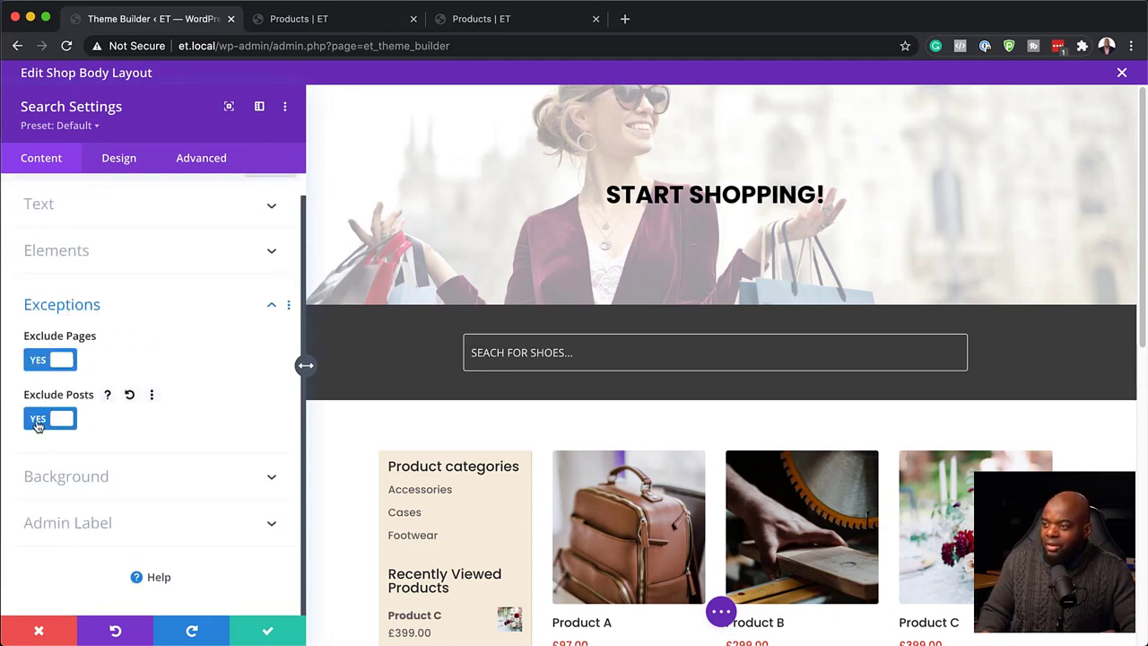
{"action": "scroll", "coordinate": [180, 385], "scroll_direction": "up", "scroll_amount": 1}
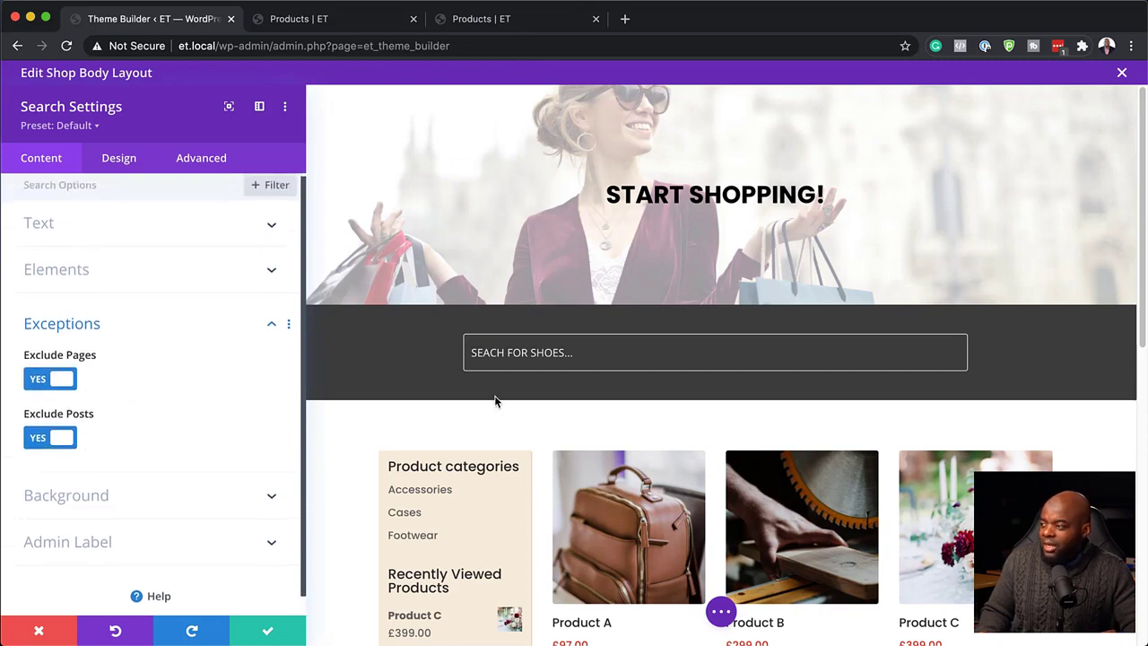
{"action": "scroll", "coordinate": [110, 269], "scroll_direction": "up", "scroll_amount": 1}
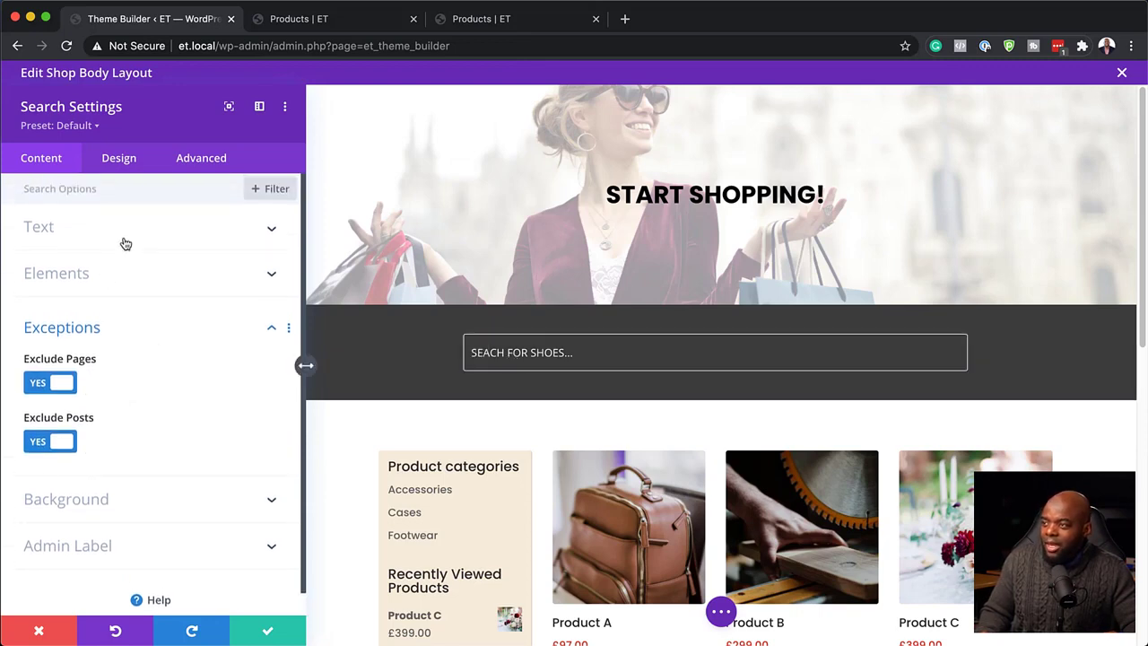
- Look through the search module's field design options and set its border width to 2px
{"action": "left_click", "coordinate": [130, 161]}
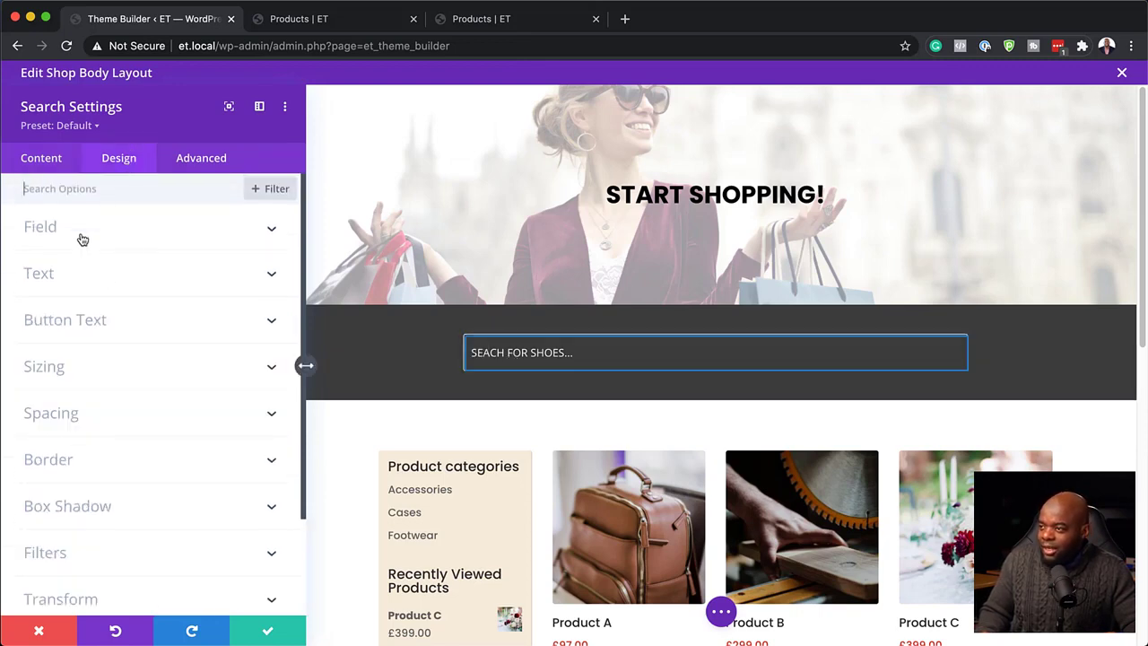
{"action": "left_click", "coordinate": [480, 351]}
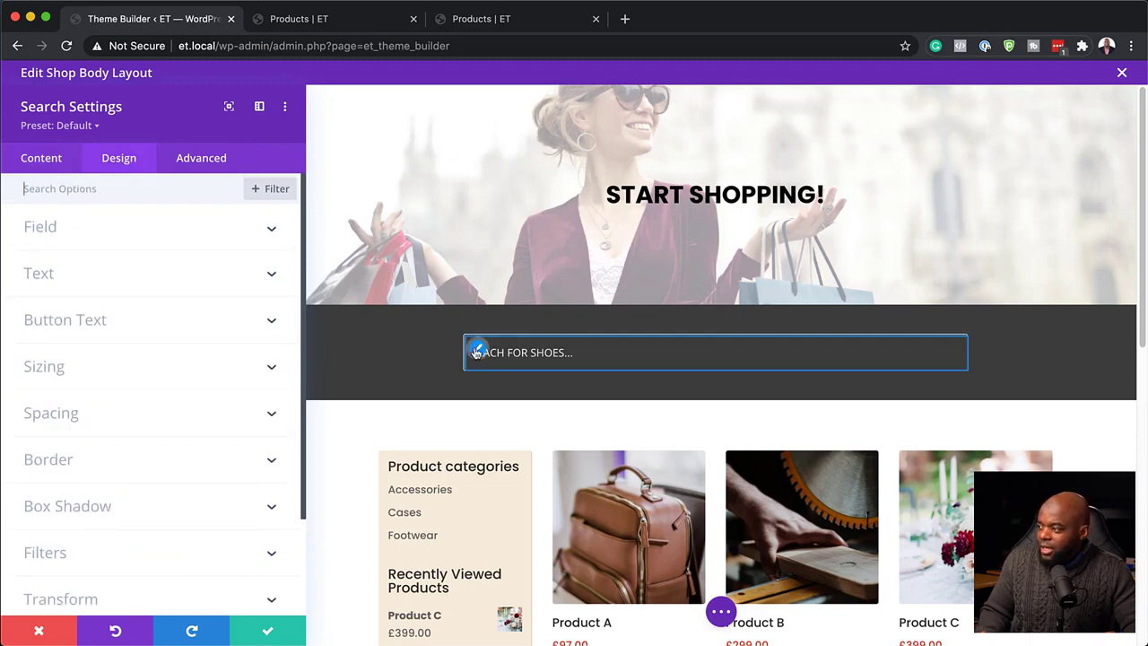
{"action": "left_click", "coordinate": [478, 351]}
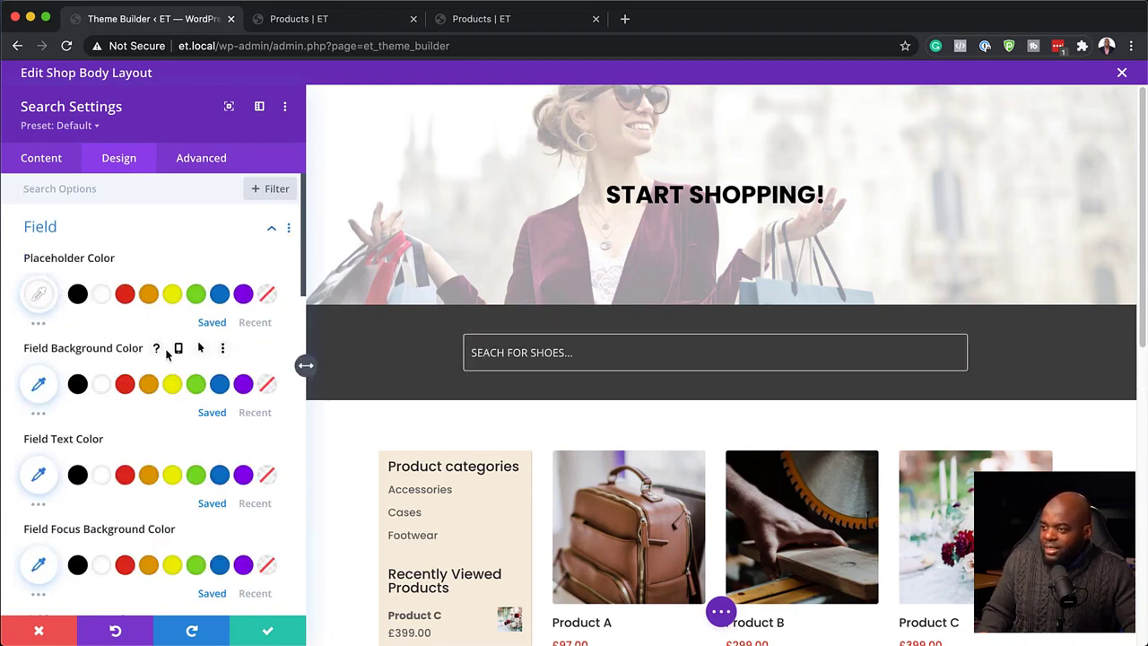
{"action": "scroll", "coordinate": [146, 466], "scroll_direction": "down", "scroll_amount": 5}
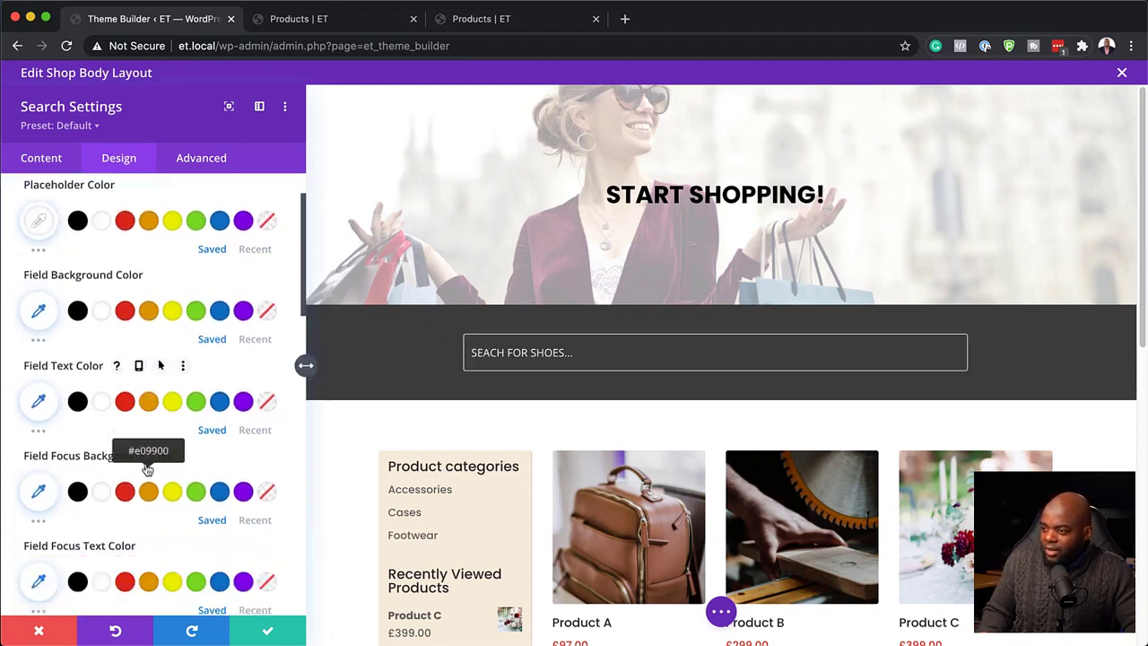
{"action": "scroll", "coordinate": [147, 467], "scroll_direction": "down", "scroll_amount": 8}
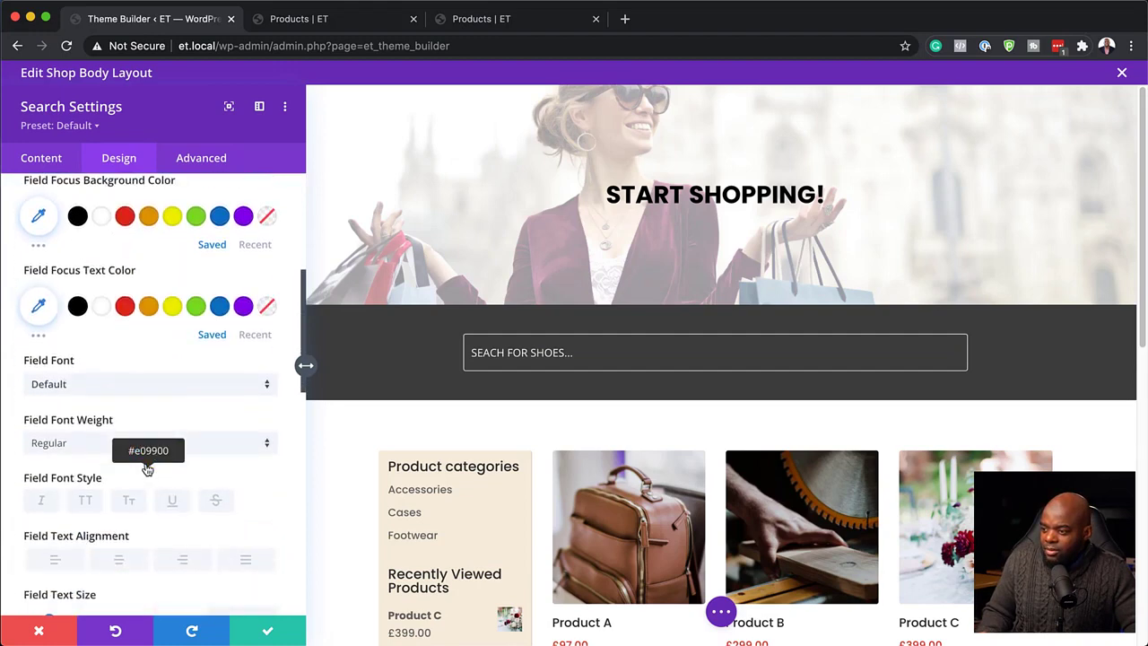
{"action": "scroll", "coordinate": [147, 469], "scroll_direction": "down", "scroll_amount": 5}
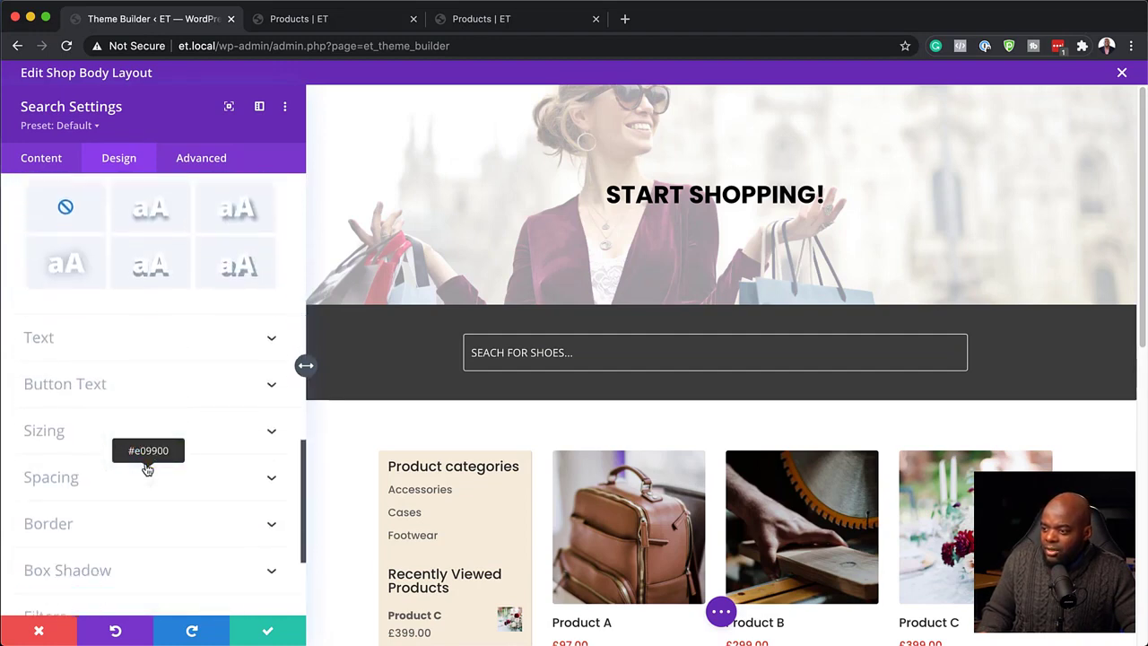
{"action": "left_click", "coordinate": [64, 523]}
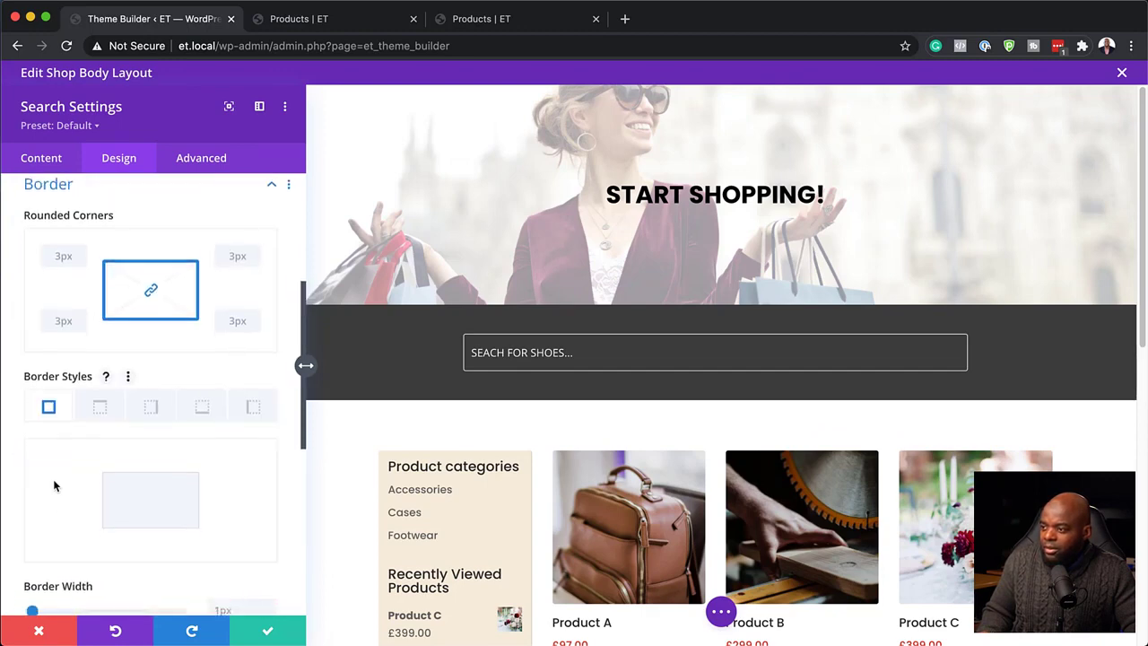
{"action": "scroll", "coordinate": [53, 487], "scroll_direction": "down", "scroll_amount": 3}
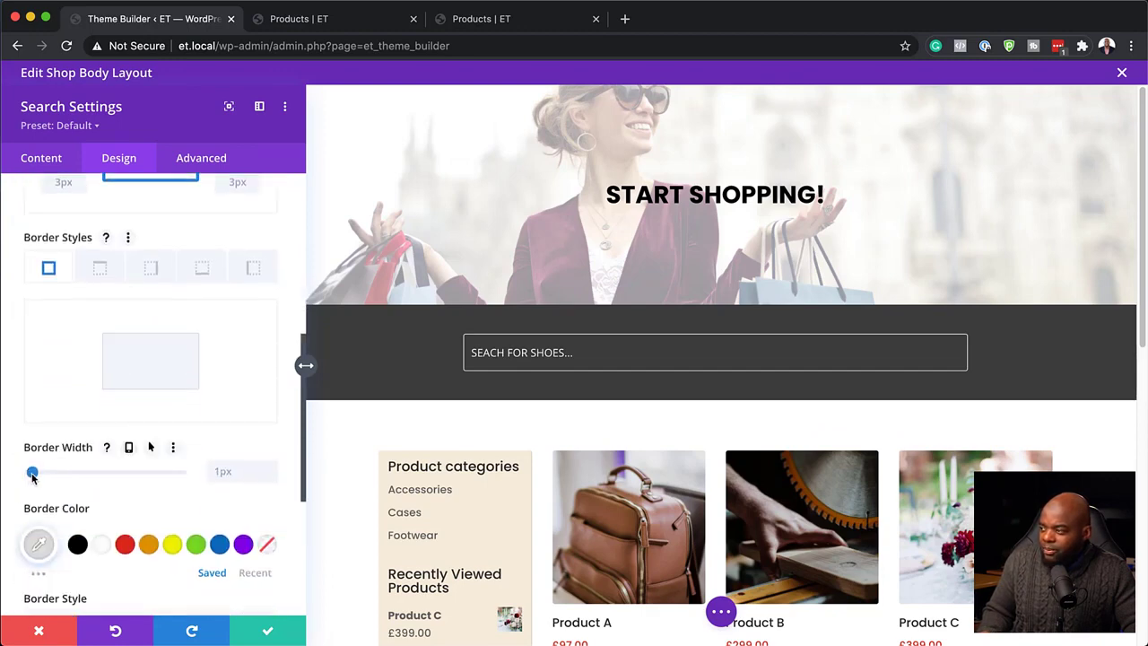
{"action": "left_click_drag", "start_coordinate": [33, 475], "coordinate": [35, 475]}
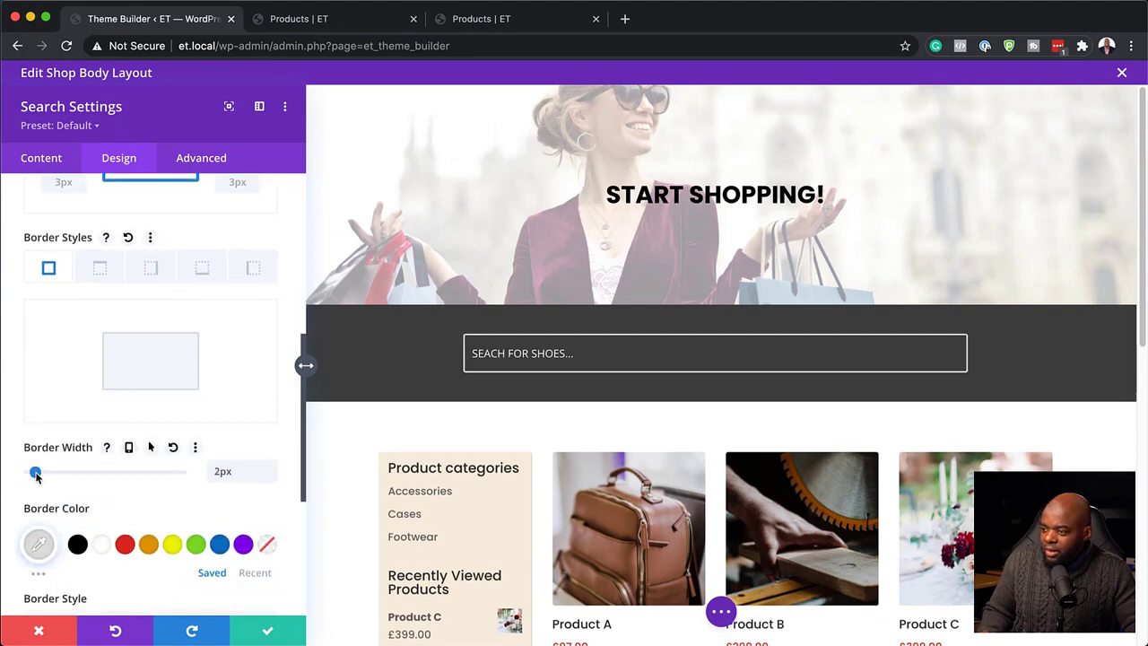
- Fade the search module's border color to rgba(221,221,221,0.35) and thicken the border to 3px
{"action": "left_click", "coordinate": [39, 546]}
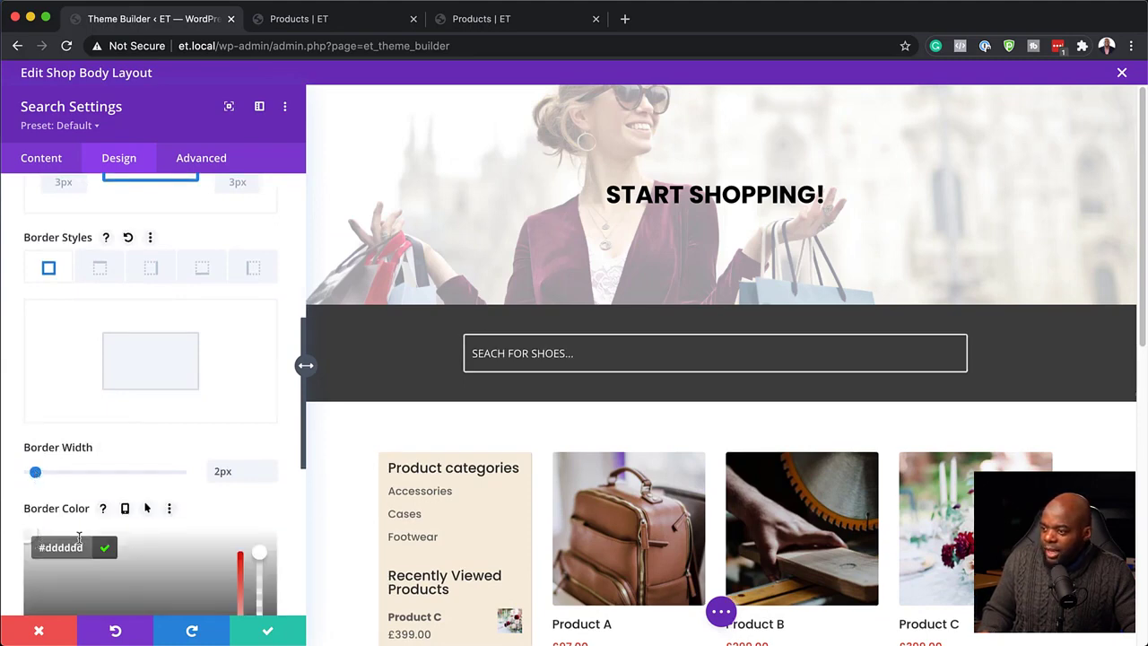
{"action": "scroll", "coordinate": [179, 484], "scroll_direction": "down", "scroll_amount": 2}
{"action": "left_click_drag", "start_coordinate": [259, 437], "coordinate": [264, 510]}
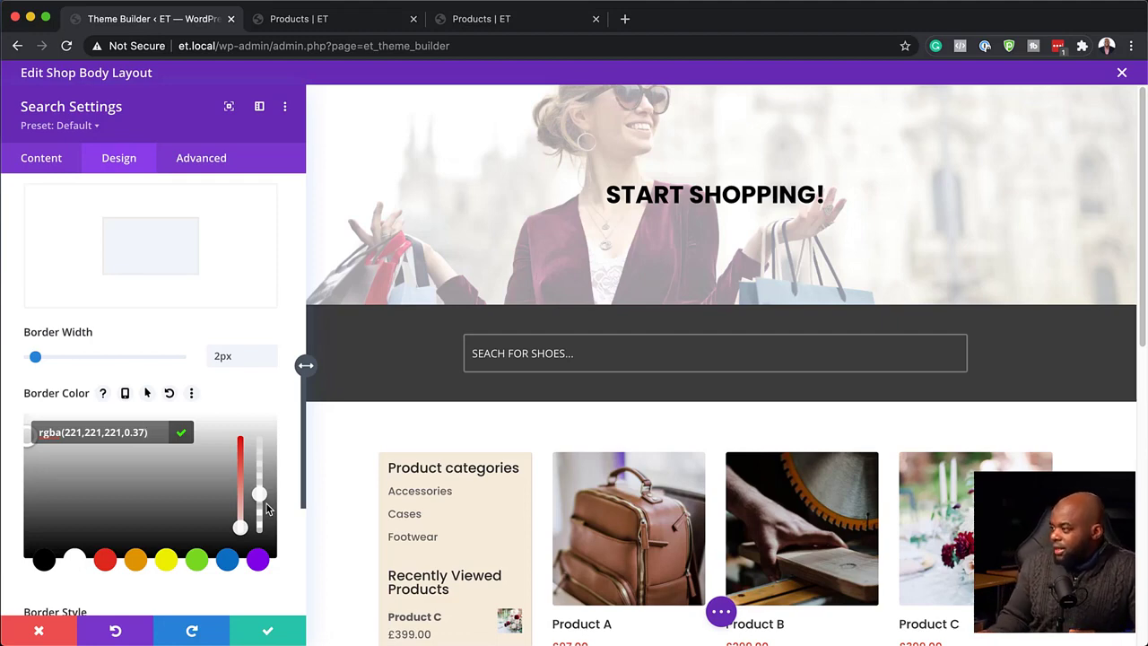
{"action": "left_click_drag", "start_coordinate": [266, 505], "coordinate": [266, 506]}
{"action": "left_click_drag", "start_coordinate": [37, 358], "coordinate": [39, 362]}
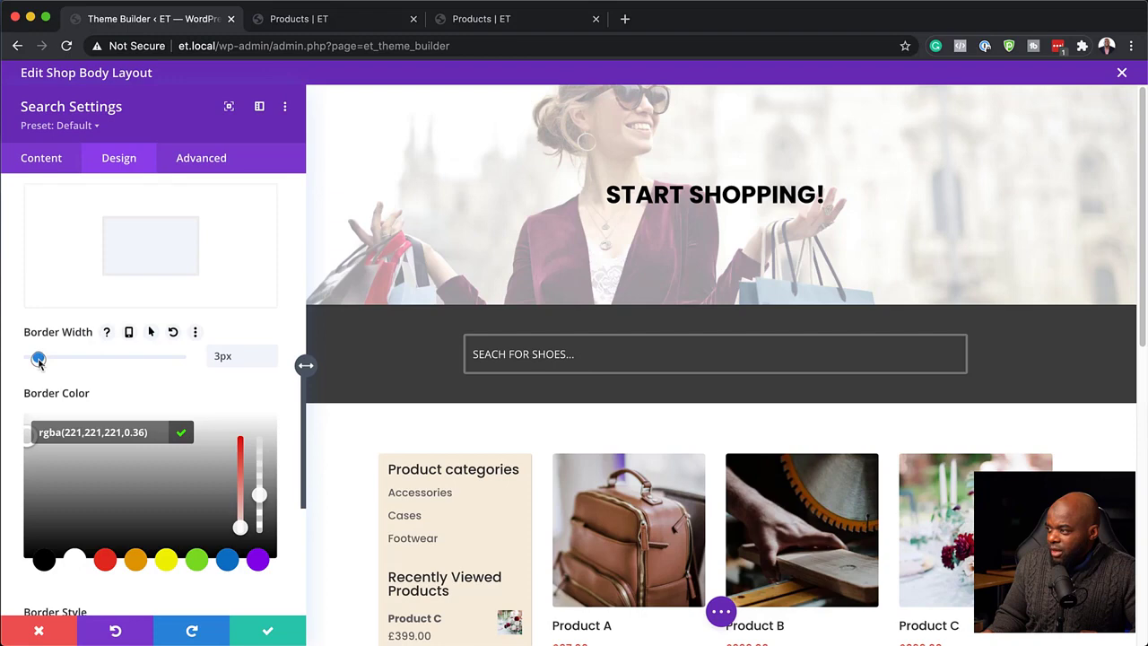
{"action": "left_click", "coordinate": [38, 429]}
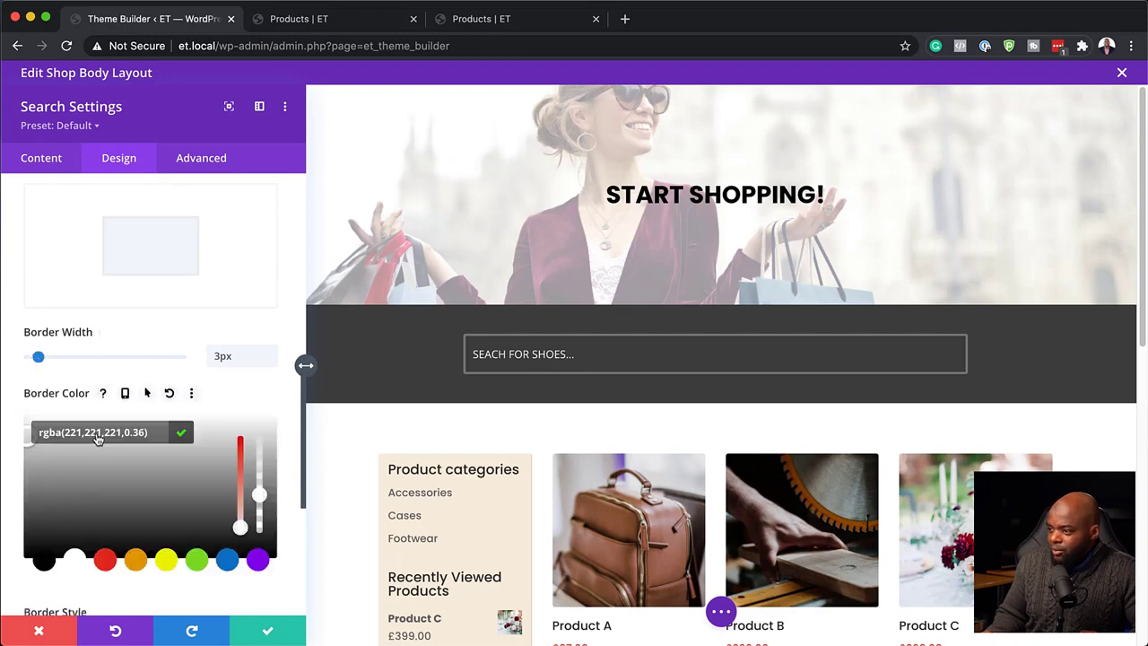
{"action": "mouse_move", "coordinate": [262, 510]}
{"action": "left_mouse_down"}
{"action": "mouse_move", "coordinate": [264, 522]}
{"action": "mouse_move", "coordinate": [266, 510]}
{"action": "left_mouse_up"}
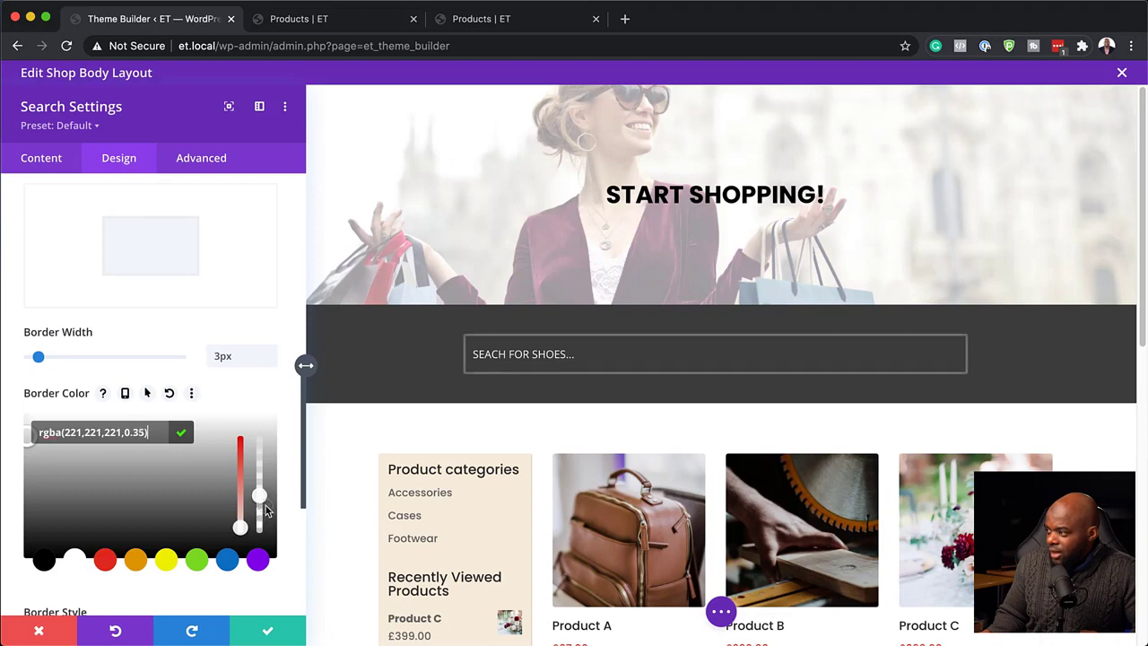
- Try orange (#e09900) for the search field's placeholder text and return it to white (#ffffff)
{"action": "left_click", "coordinate": [482, 355]}
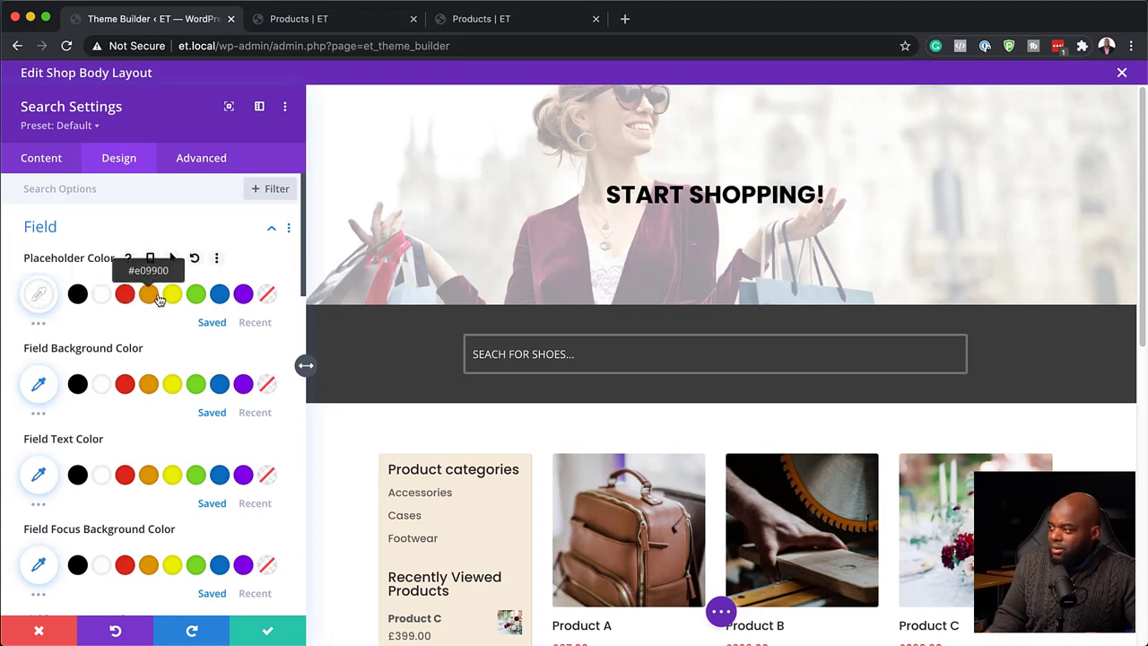
{"action": "left_click", "coordinate": [151, 295]}
{"action": "left_click", "coordinate": [102, 295]}
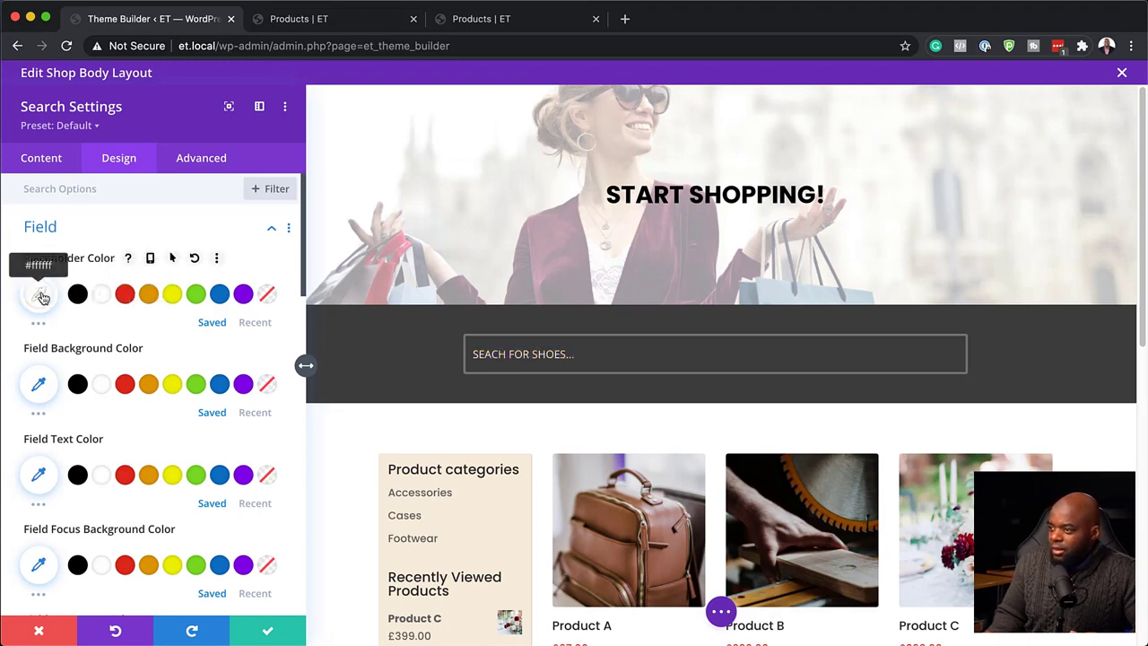
{"action": "left_click", "coordinate": [42, 296]}
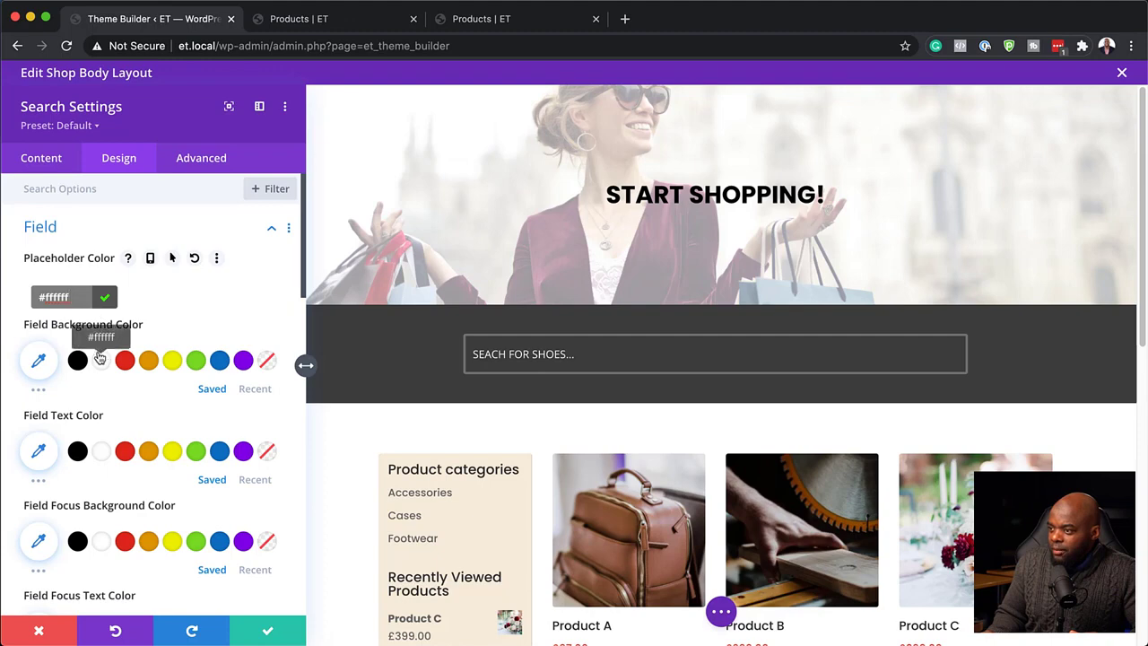
- Give the search field a dark grey background slightly lighter than its section and save the search module
{"action": "left_click", "coordinate": [38, 360]}
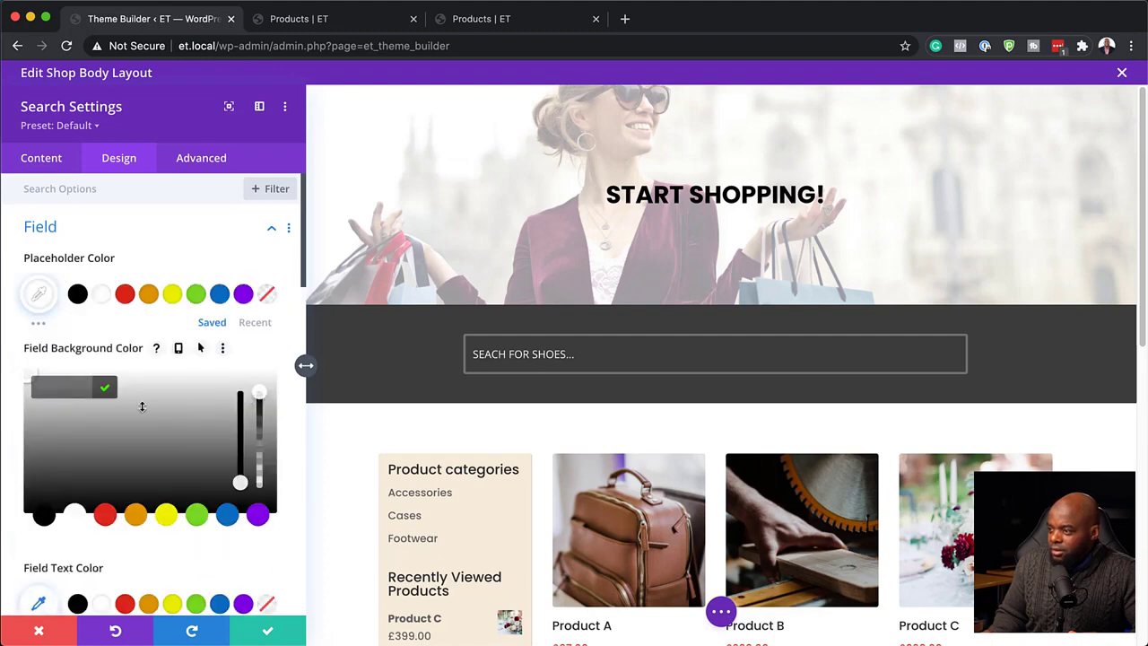
{"action": "left_click_drag", "start_coordinate": [28, 382], "coordinate": [15, 474]}
{"action": "left_click", "coordinate": [15, 474]}
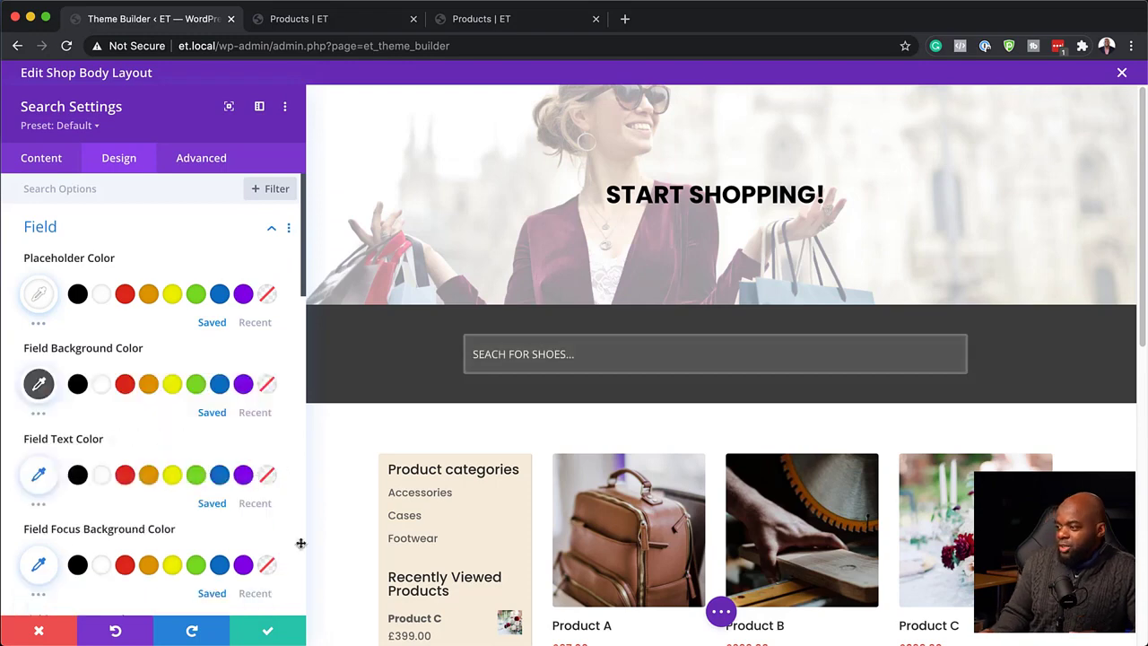
{"action": "left_click", "coordinate": [267, 631]}
- Set the shop module's product view type to Latest Products
{"action": "scroll", "coordinate": [484, 440], "scroll_direction": "down", "scroll_amount": 2}
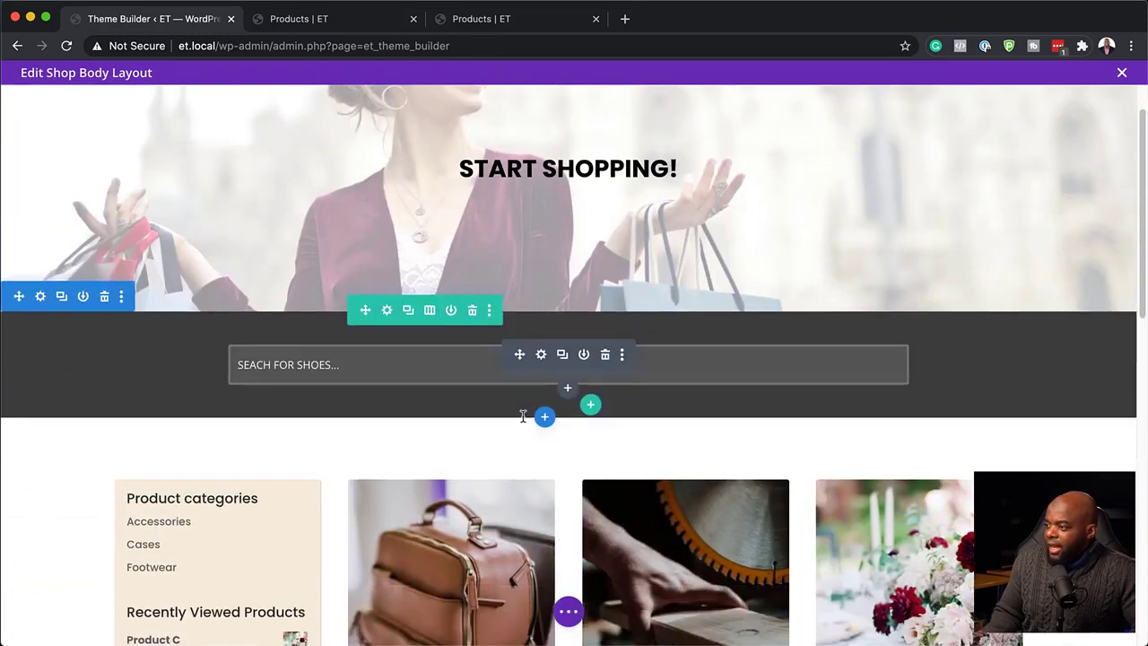
{"action": "scroll", "coordinate": [523, 416], "scroll_direction": "down", "scroll_amount": 4}
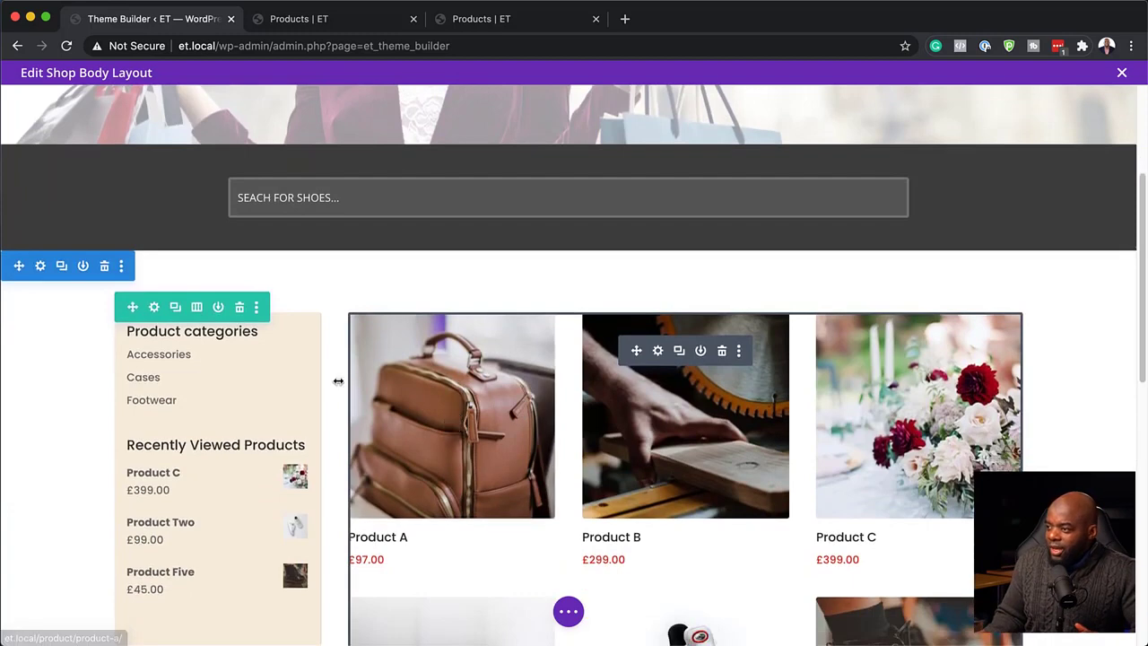
{"action": "left_click", "coordinate": [658, 351]}
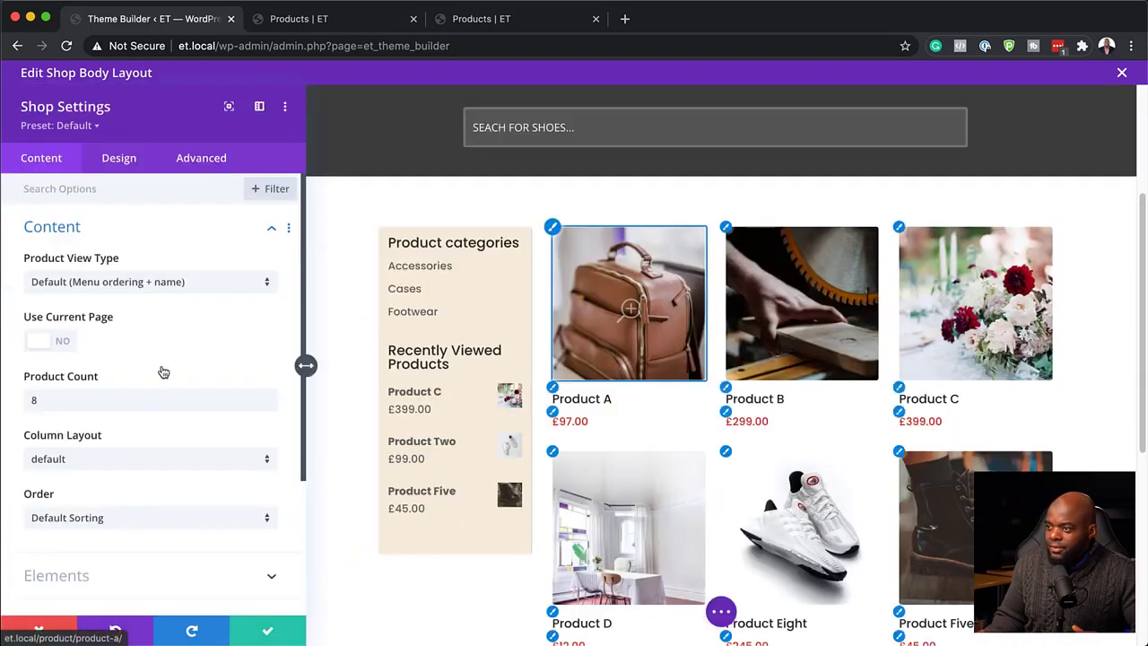
{"action": "left_click", "coordinate": [180, 281]}
{"action": "left_click", "coordinate": [187, 288]}
{"action": "left_click", "coordinate": [186, 285]}
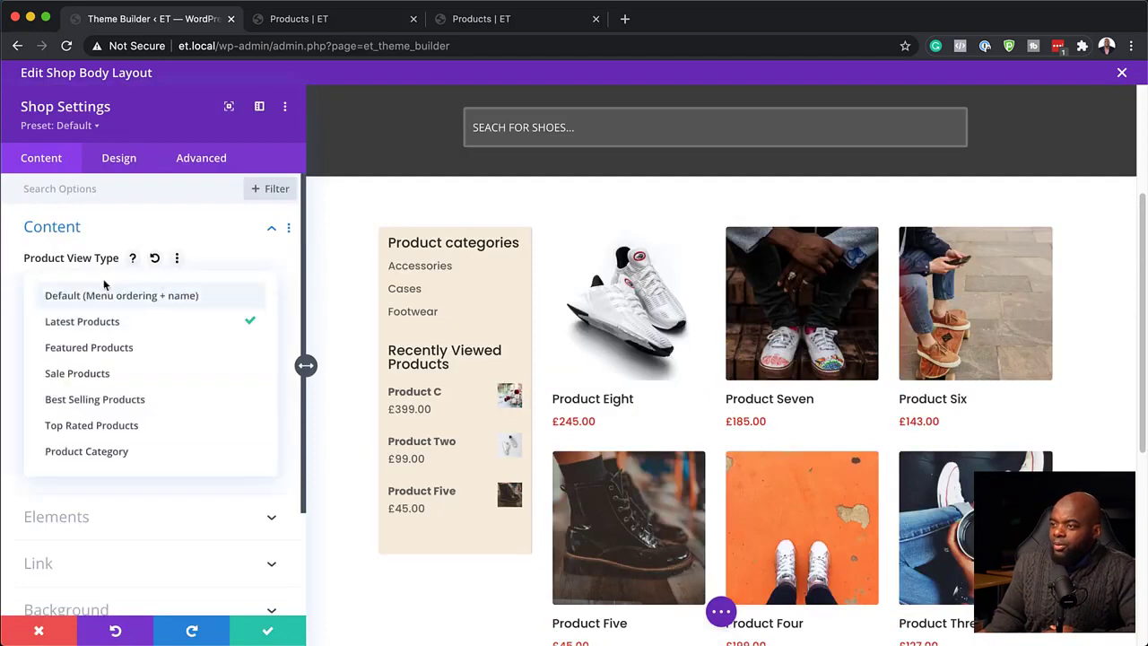
{"action": "left_click", "coordinate": [131, 326]}
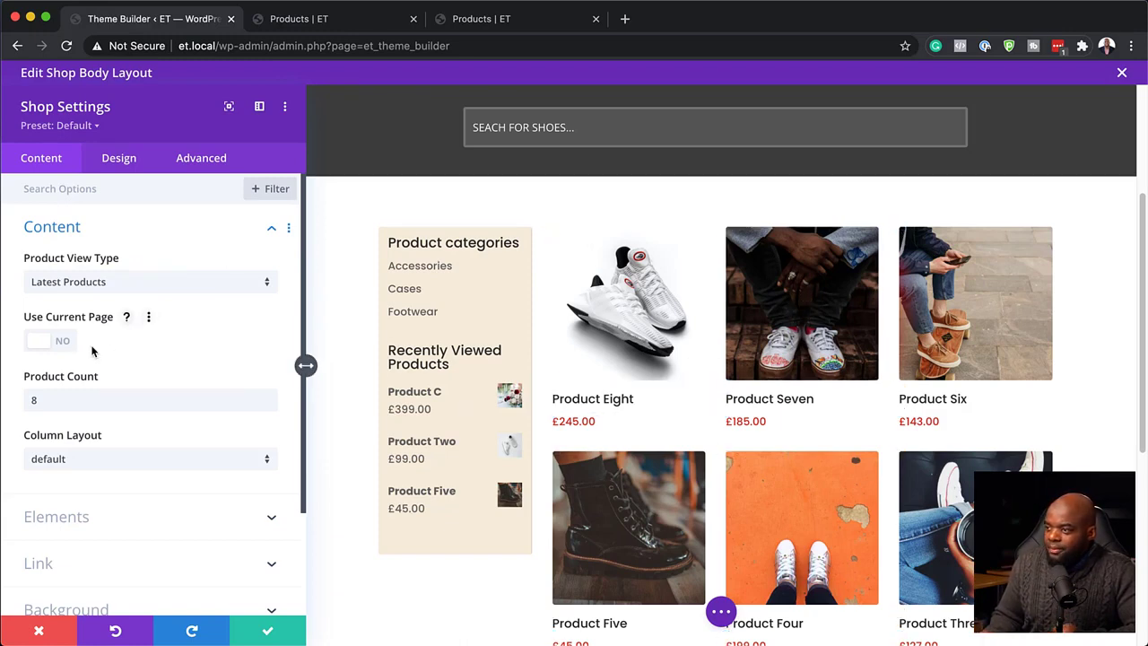
- Lay out the shop module's products in 4 columns and save the module
{"action": "left_click", "coordinate": [84, 467]}
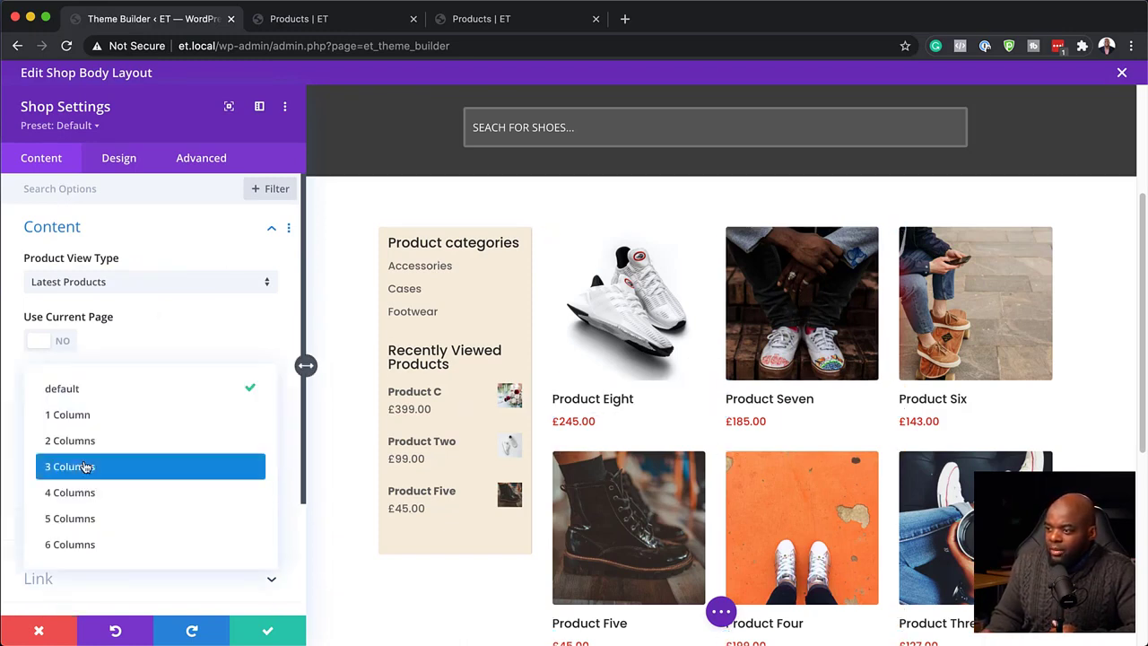
{"action": "left_click", "coordinate": [115, 500]}
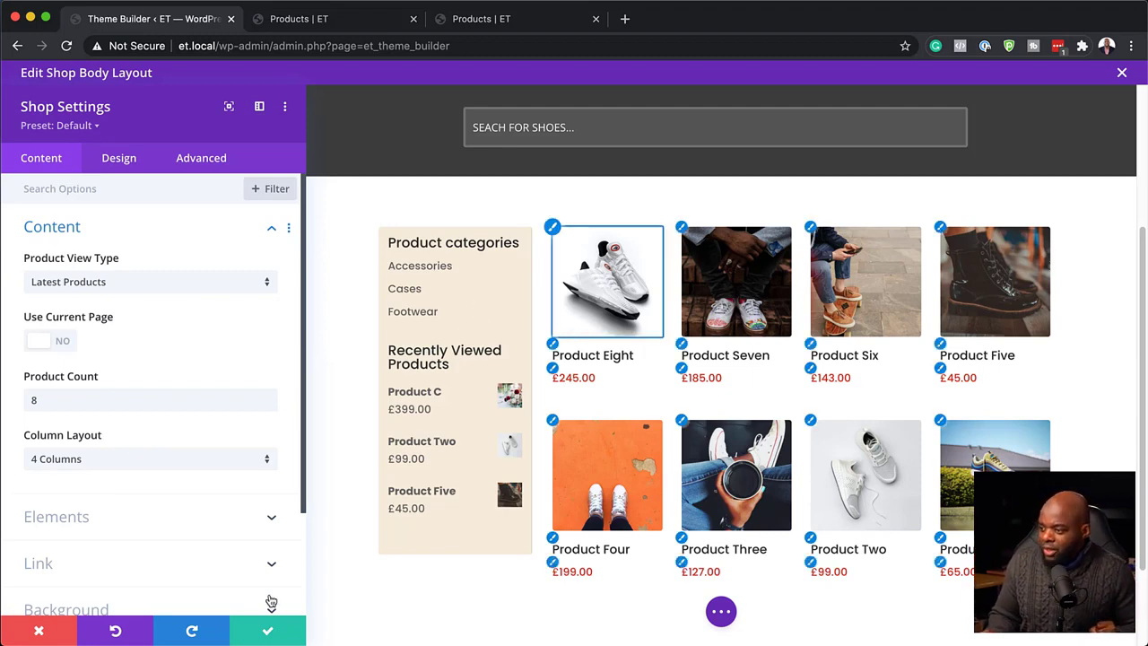
{"action": "left_click", "coordinate": [270, 632]}
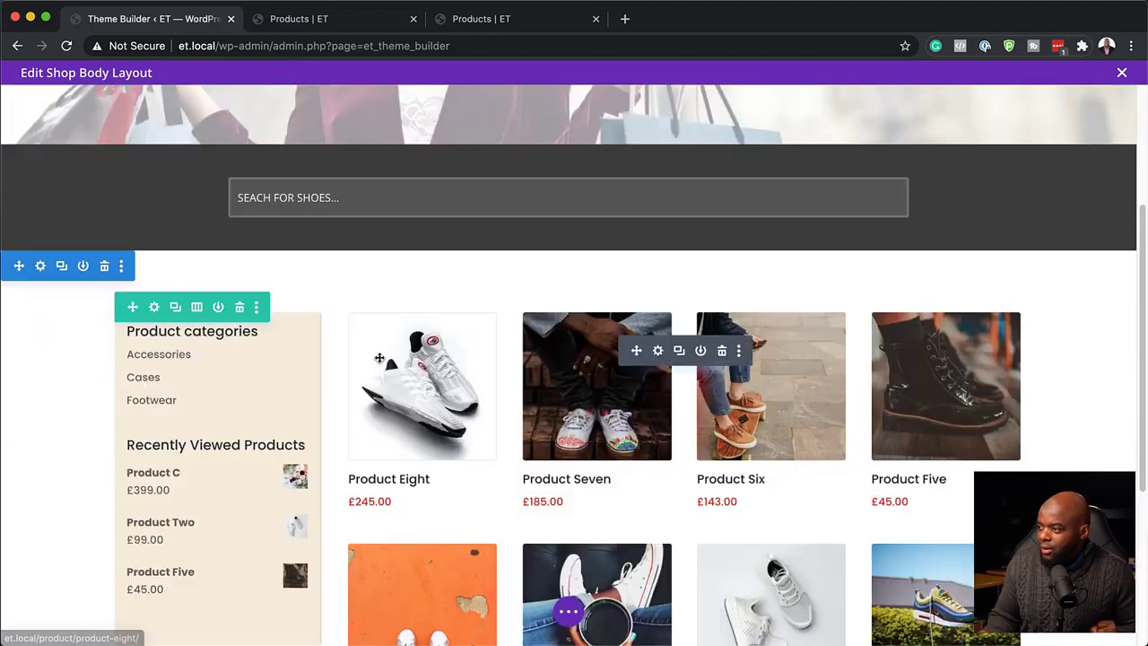
- Set the sidebar module's padding to 10% on all four sides and save the module
{"action": "scroll", "coordinate": [359, 412], "scroll_direction": "down", "scroll_amount": 2}
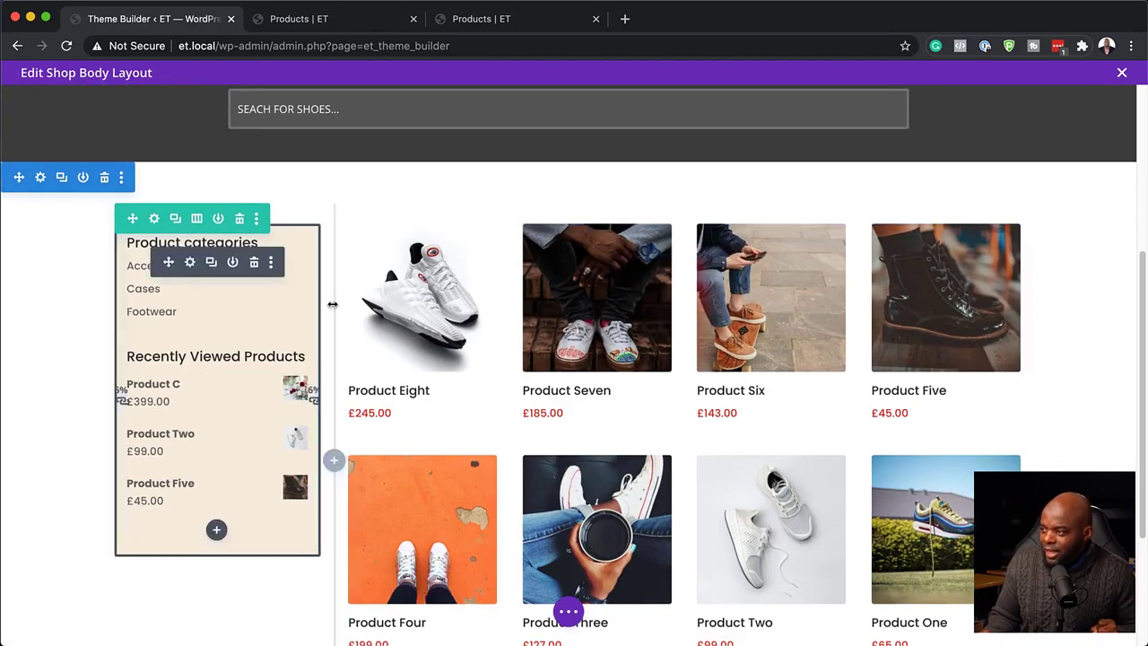
{"action": "left_click", "coordinate": [190, 263]}
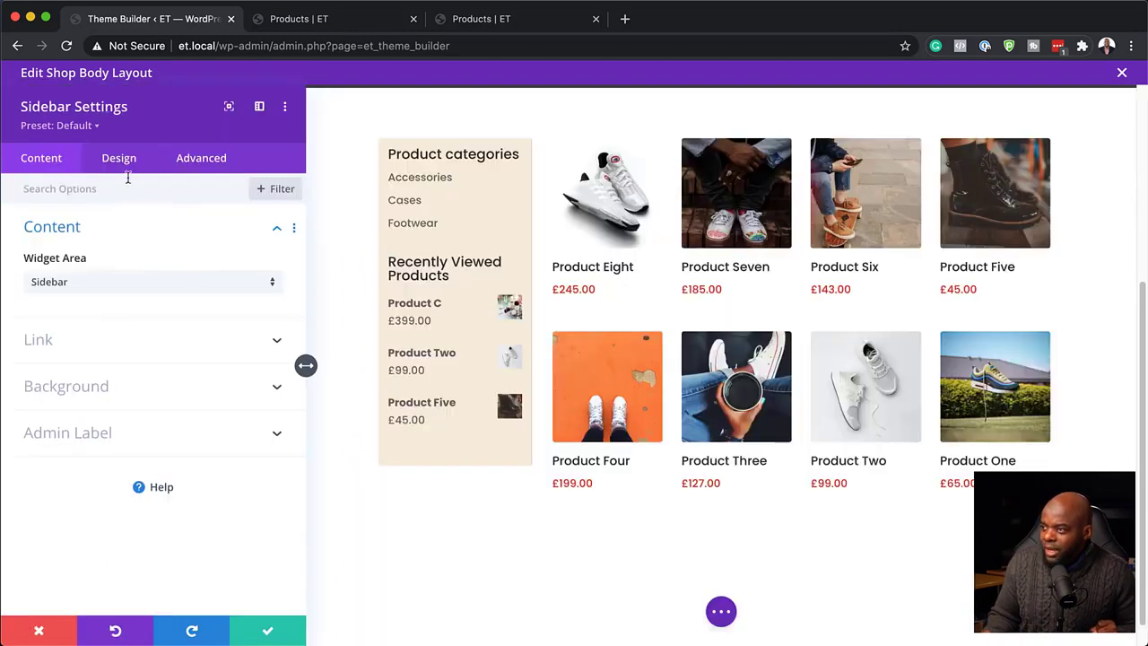
{"action": "left_click", "coordinate": [121, 159]}
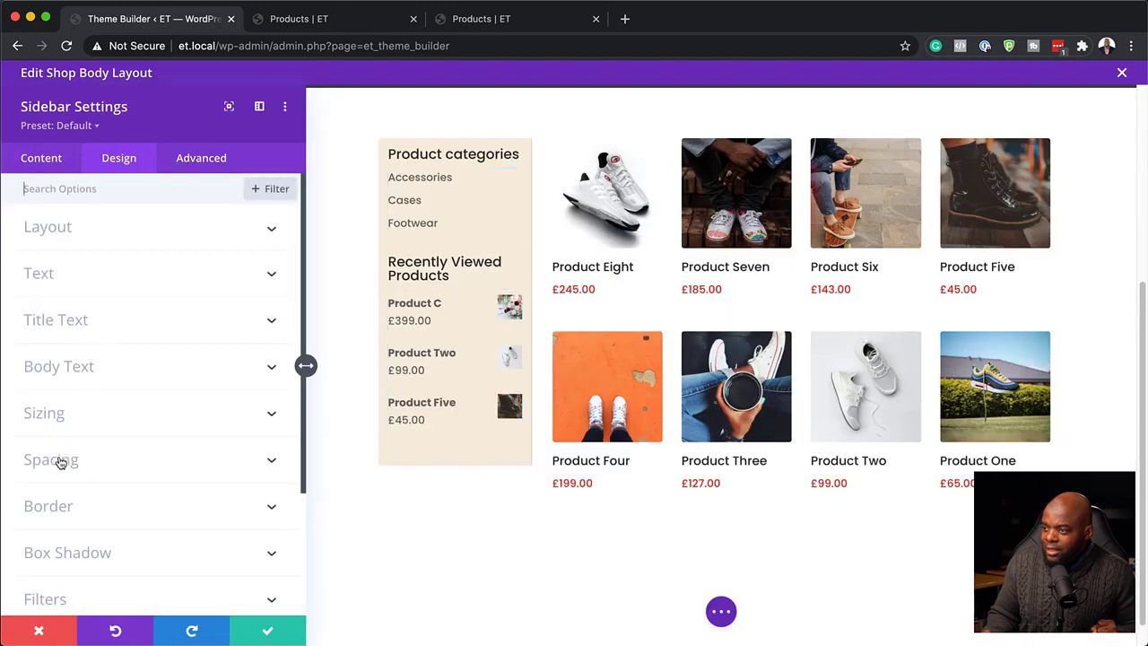
{"action": "left_click", "coordinate": [59, 461]}
{"action": "left_click_drag", "start_coordinate": [48, 350], "coordinate": [51, 350]}
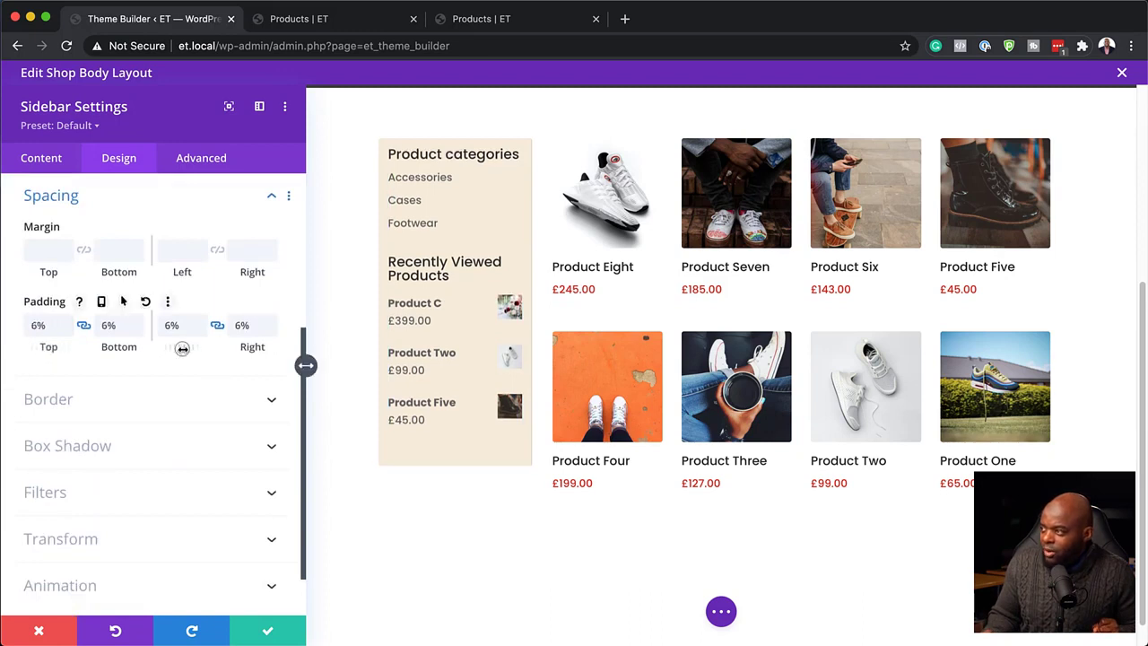
{"action": "left_click_drag", "start_coordinate": [183, 348], "coordinate": [185, 348]}
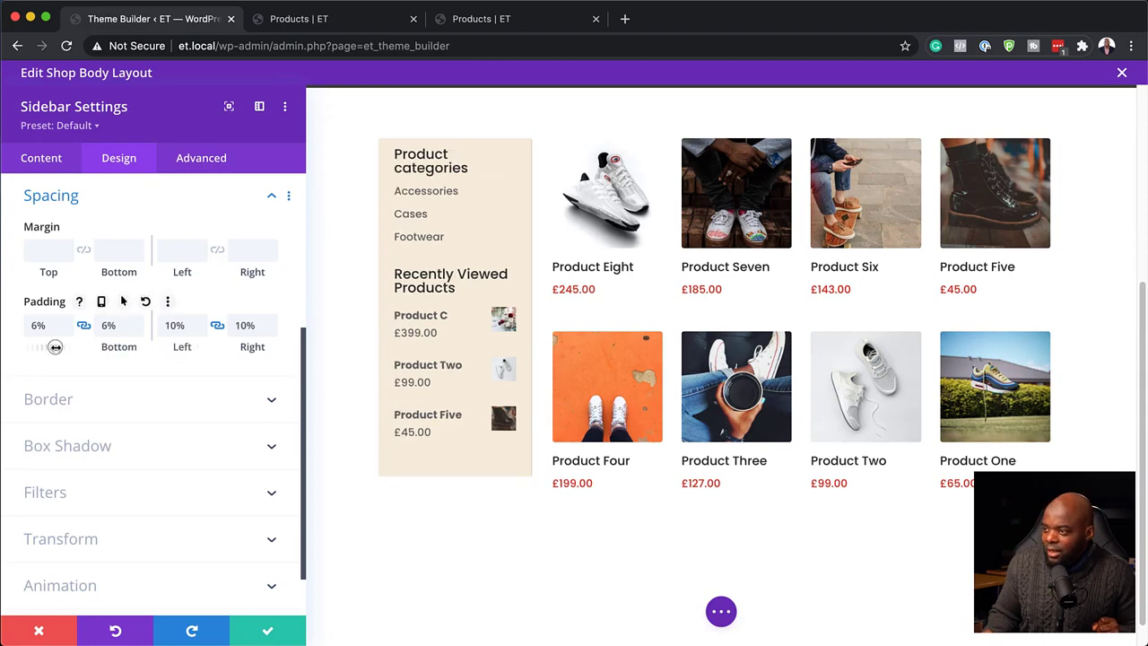
{"action": "left_click_drag", "start_coordinate": [55, 347], "coordinate": [57, 347]}
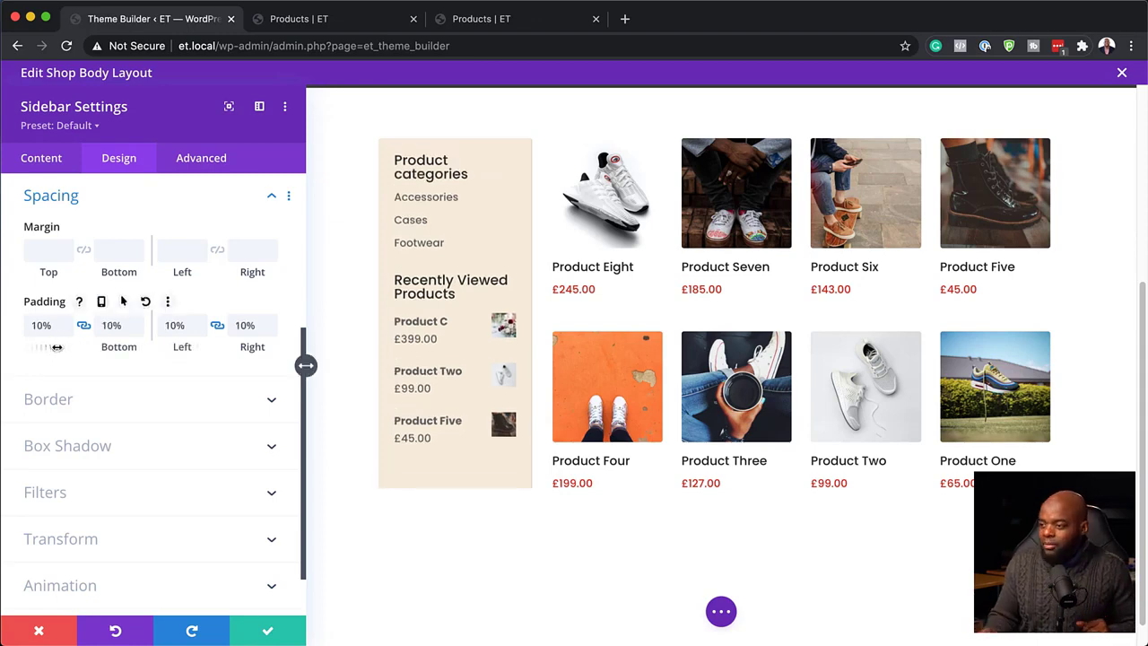
{"action": "left_click", "coordinate": [267, 631]}
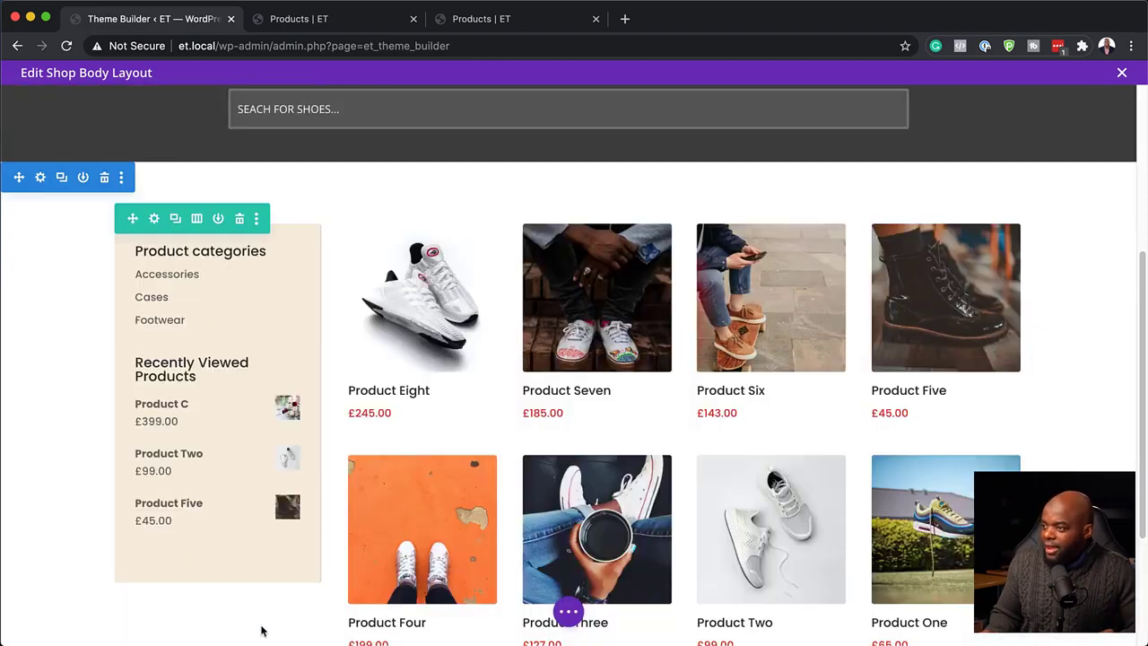
- Preview the shop layout in tablet view and examine the header, search bar, sidebar and product grid
{"action": "scroll", "coordinate": [641, 611], "scroll_direction": "down", "scroll_amount": 1}
{"action": "left_click", "coordinate": [569, 611]}
{"action": "left_click", "coordinate": [218, 614]}
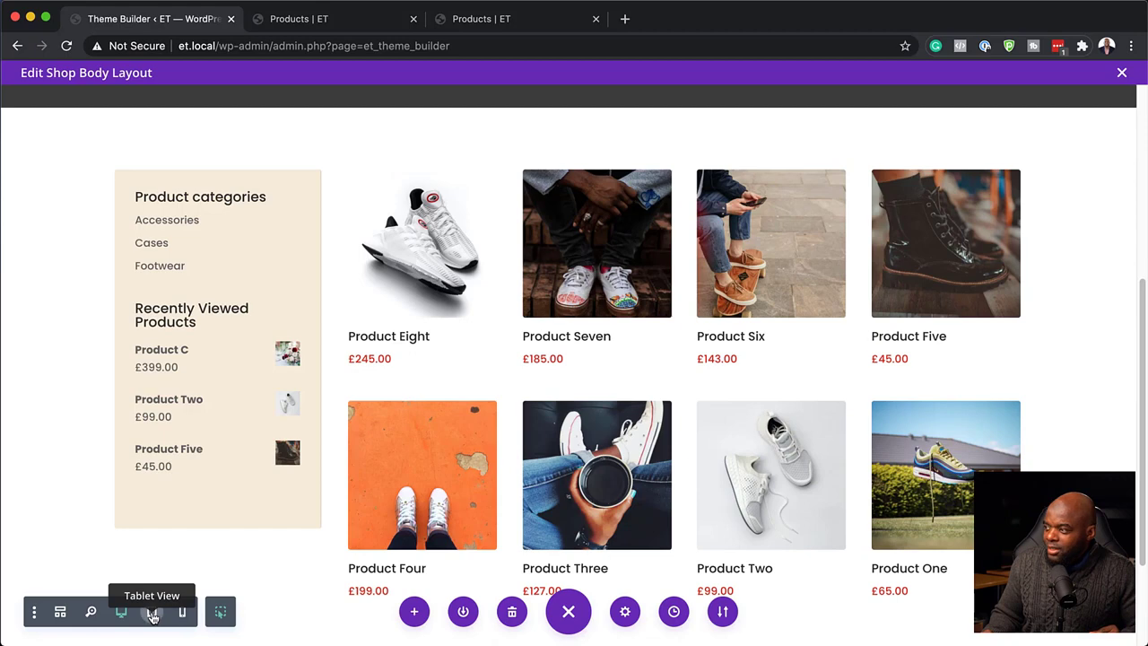
{"action": "left_click", "coordinate": [153, 613]}
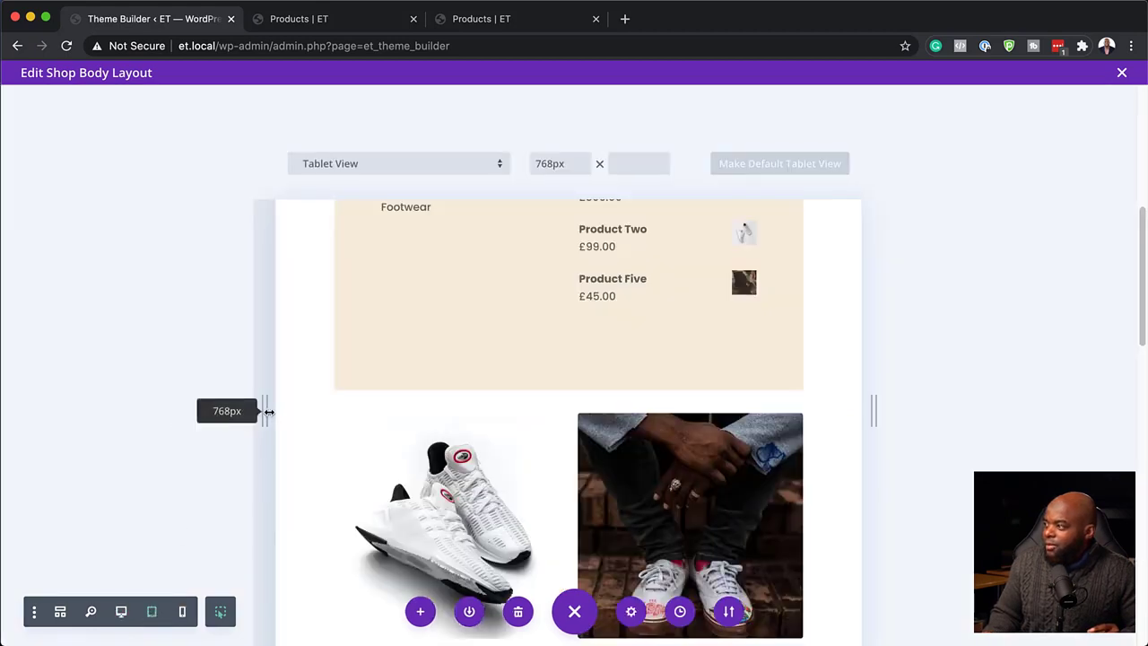
{"action": "scroll", "coordinate": [682, 305], "scroll_direction": "up", "scroll_amount": 5}
{"action": "scroll", "coordinate": [715, 330], "scroll_direction": "up", "scroll_amount": 2}
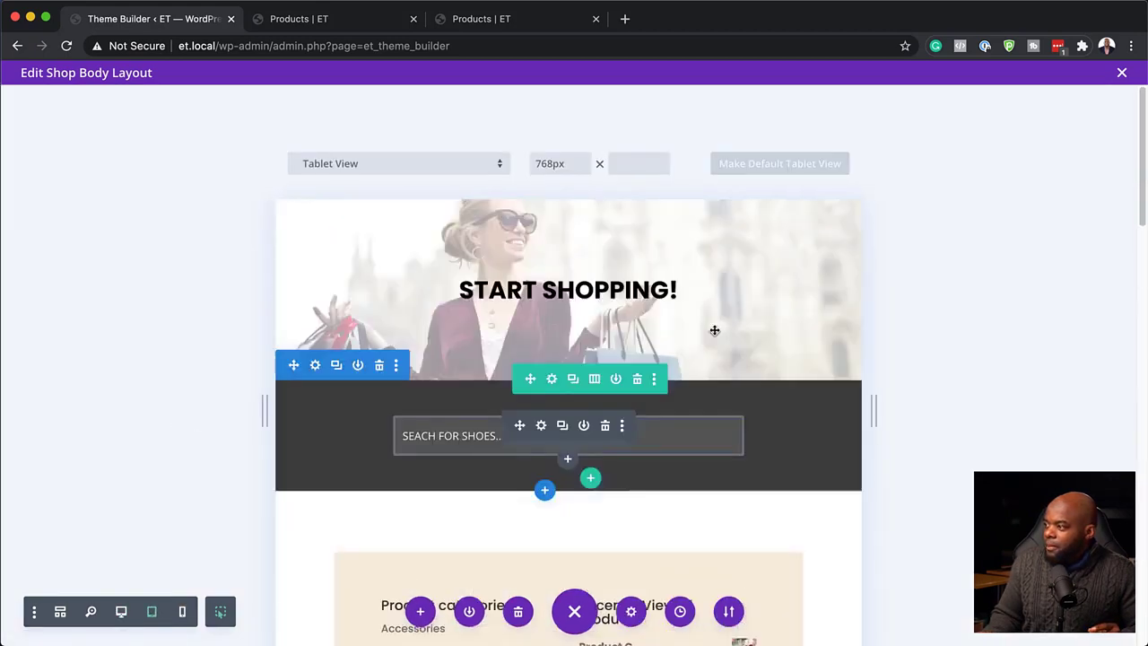
{"action": "scroll", "coordinate": [787, 392], "scroll_direction": "down", "scroll_amount": 4}
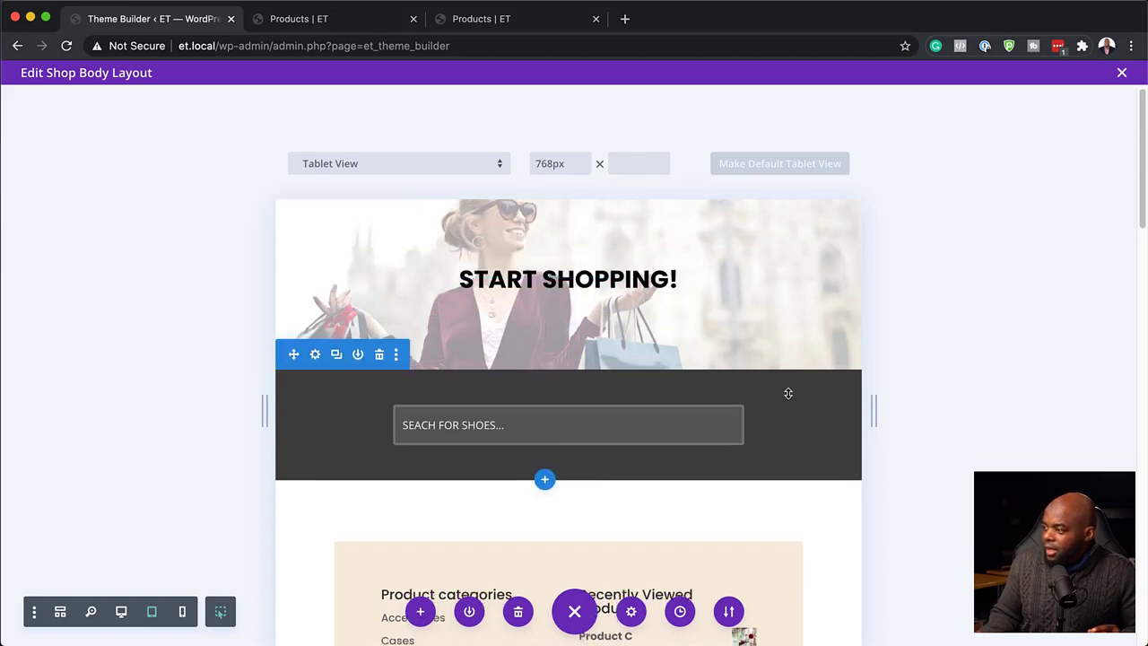
{"action": "scroll", "coordinate": [789, 392], "scroll_direction": "down", "scroll_amount": 8}
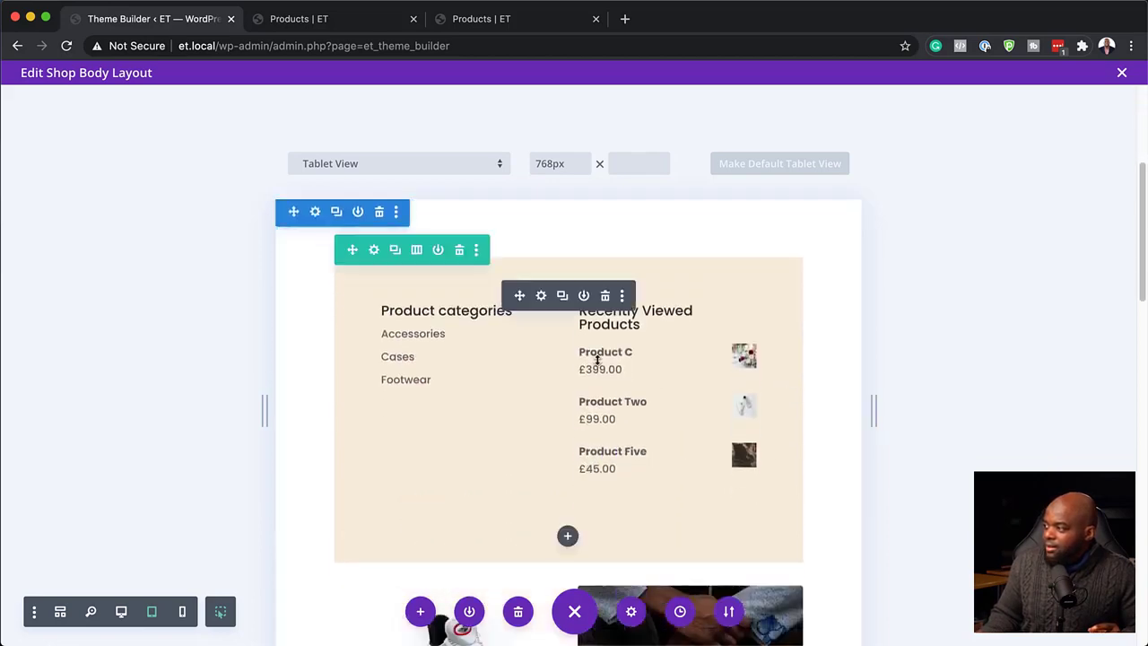
{"action": "scroll", "coordinate": [748, 380], "scroll_direction": "down", "scroll_amount": 13}
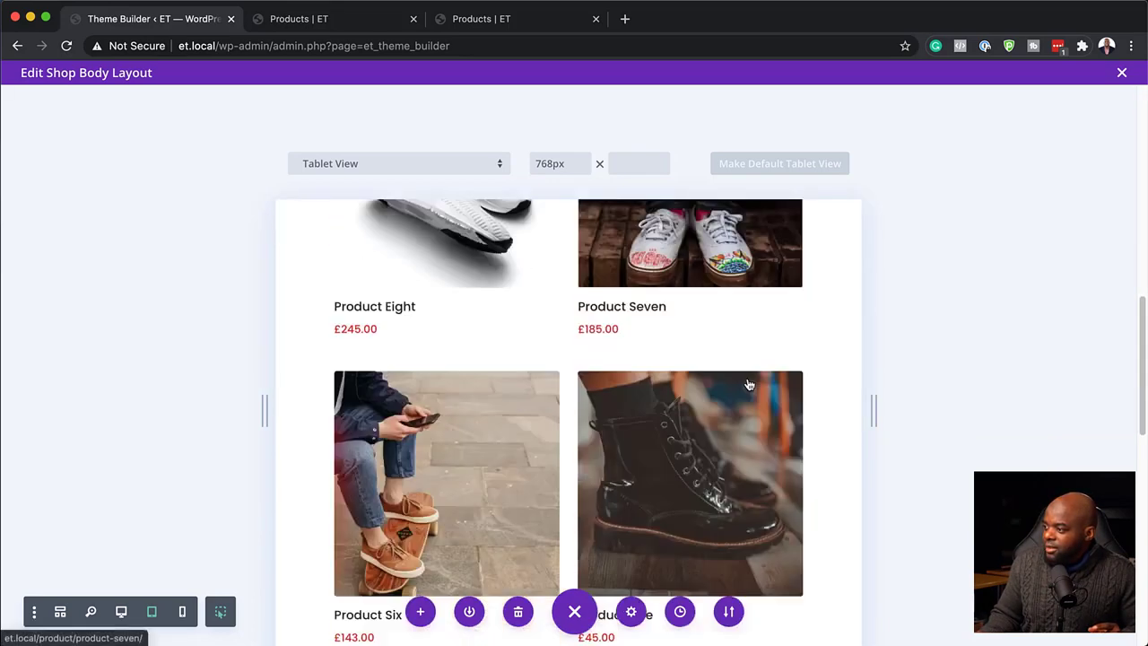
- Check the whole shop layout in phone view and return to desktop view
{"action": "left_click", "coordinate": [183, 612]}
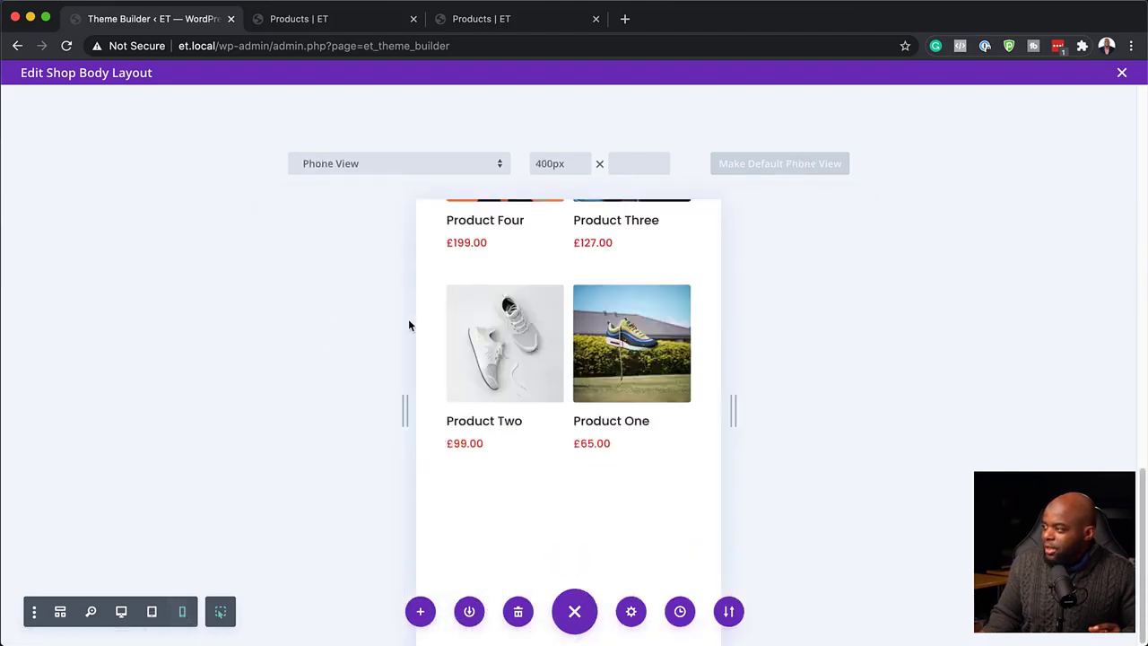
{"action": "scroll", "coordinate": [566, 474], "scroll_direction": "up", "scroll_amount": 10}
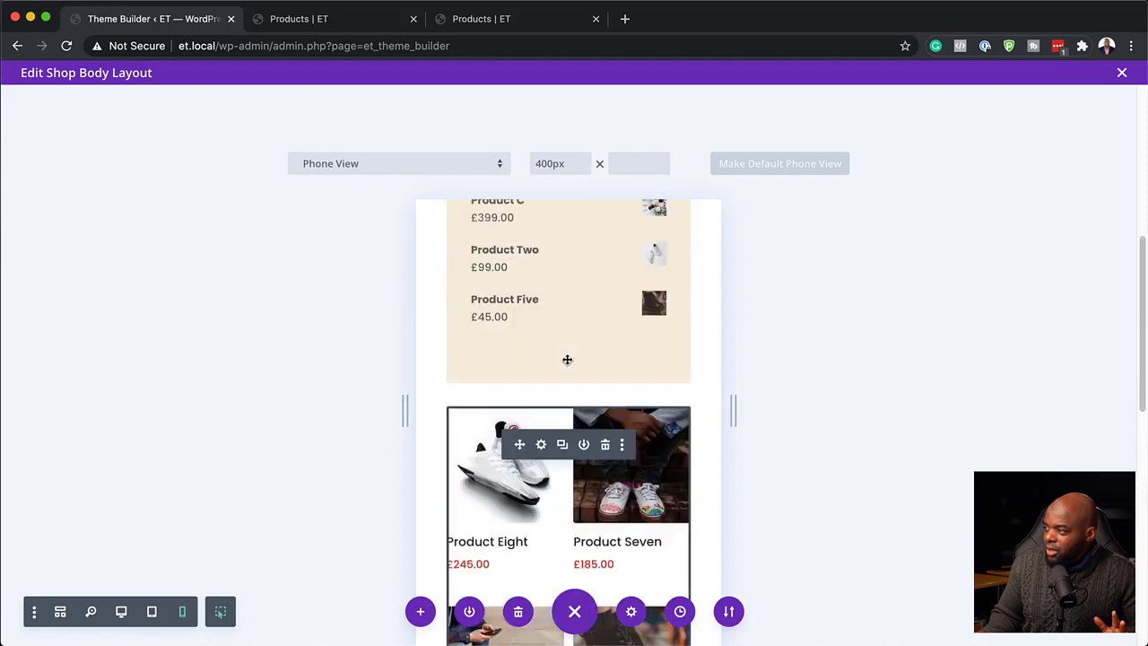
{"action": "scroll", "coordinate": [567, 360], "scroll_direction": "up", "scroll_amount": 8}
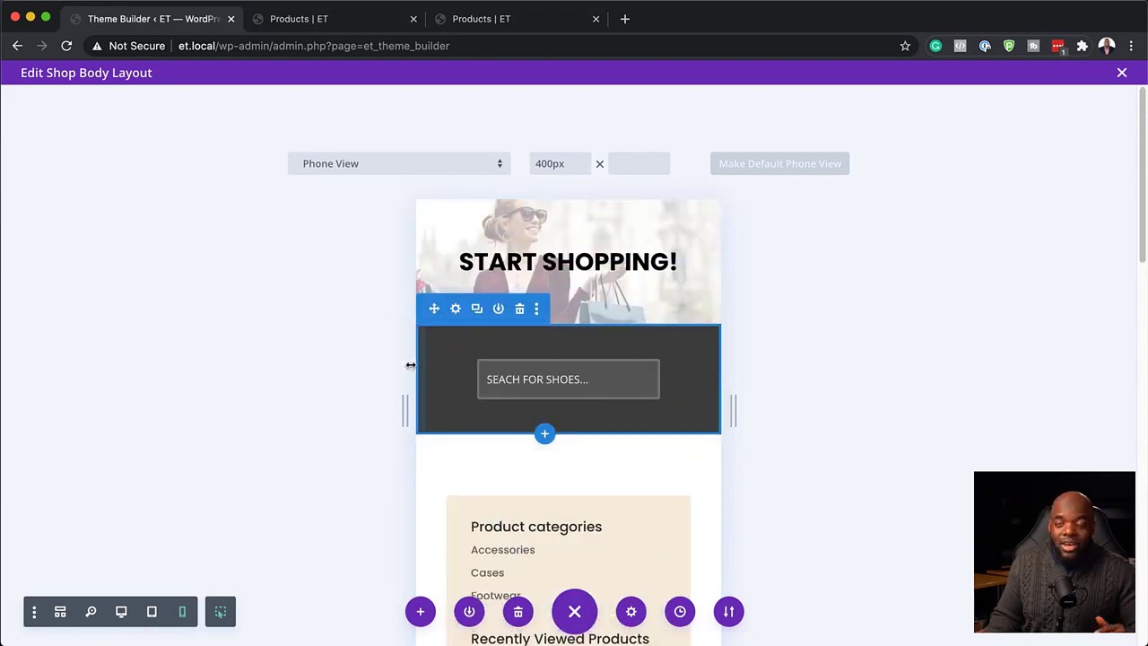
{"action": "left_click", "coordinate": [121, 611]}
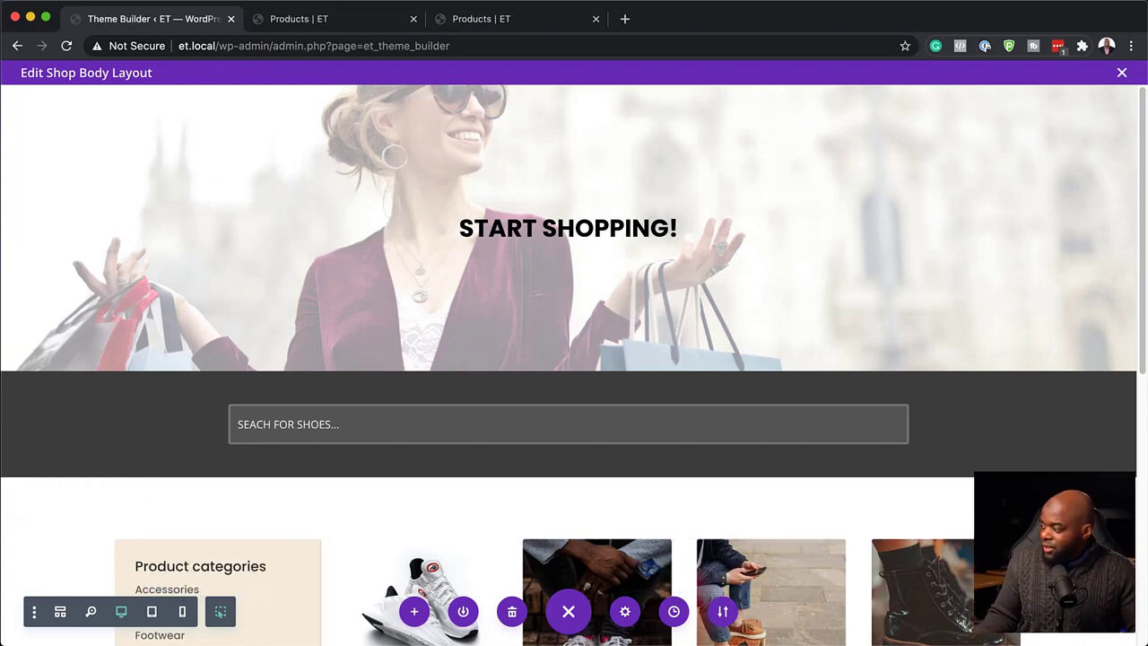
- Reload the custom shop page on the live site and compare it with the original default shop page
{"action": "left_click", "coordinate": [478, 20]}
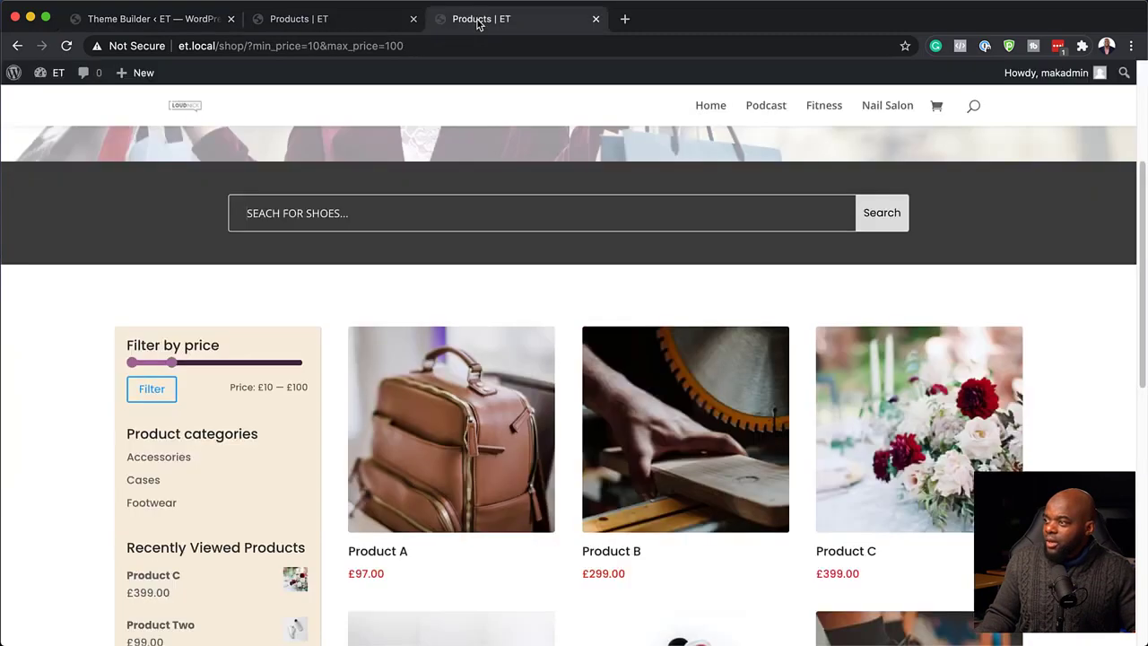
{"action": "left_click", "coordinate": [64, 46]}
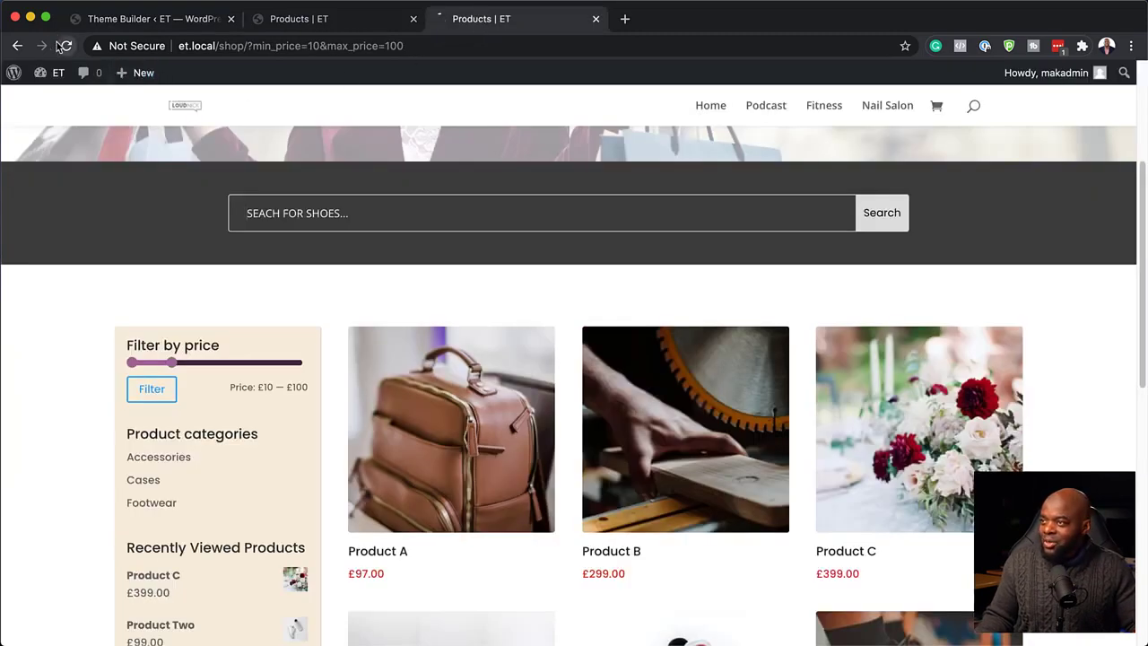
{"action": "left_click", "coordinate": [344, 21]}
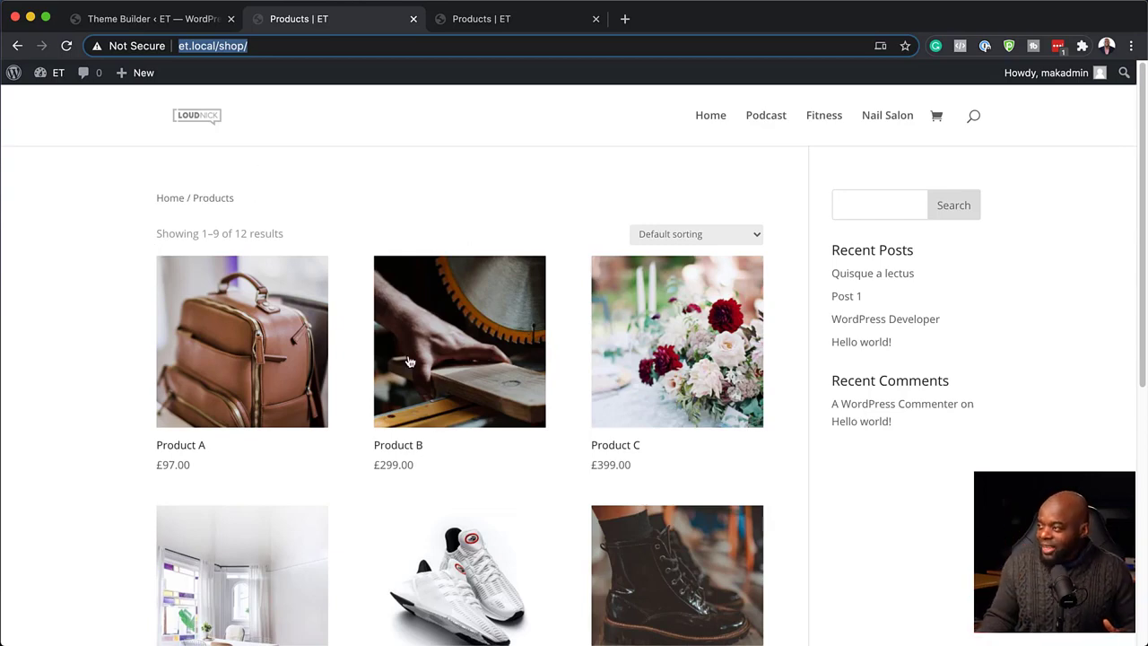
{"action": "left_click", "coordinate": [520, 19]}
- Look through the redesigned live shop page, examining its header, search bar, sidebar filters and four-column product grid
{"action": "scroll", "coordinate": [486, 341], "scroll_direction": "up", "scroll_amount": 5}
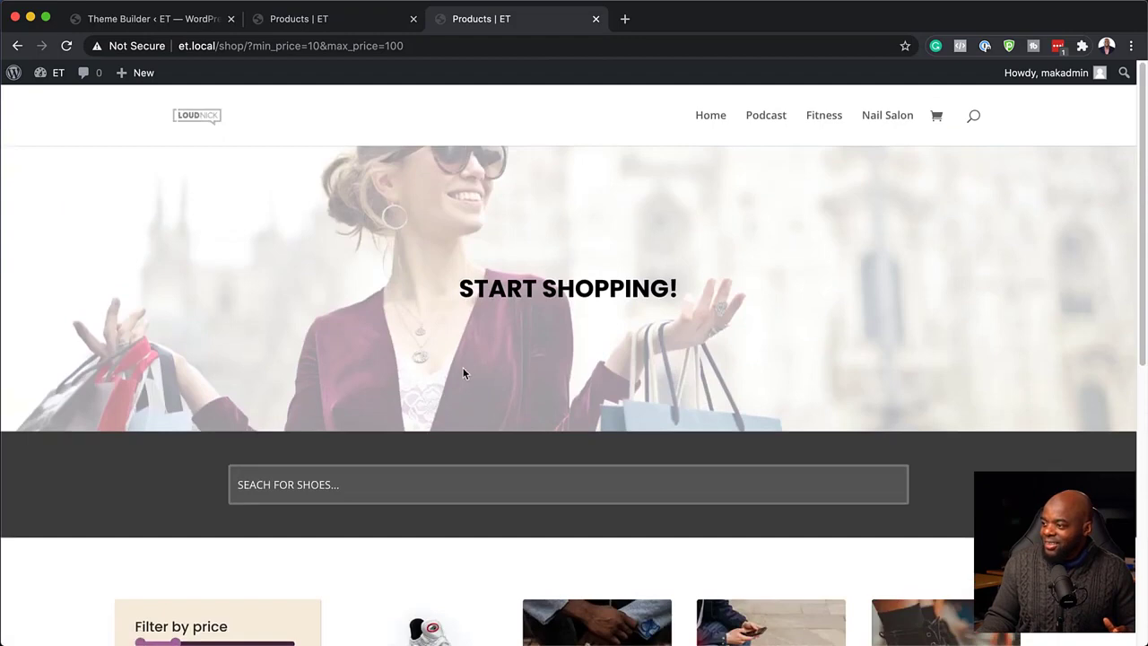
{"action": "scroll", "coordinate": [462, 373], "scroll_direction": "down", "scroll_amount": 5}
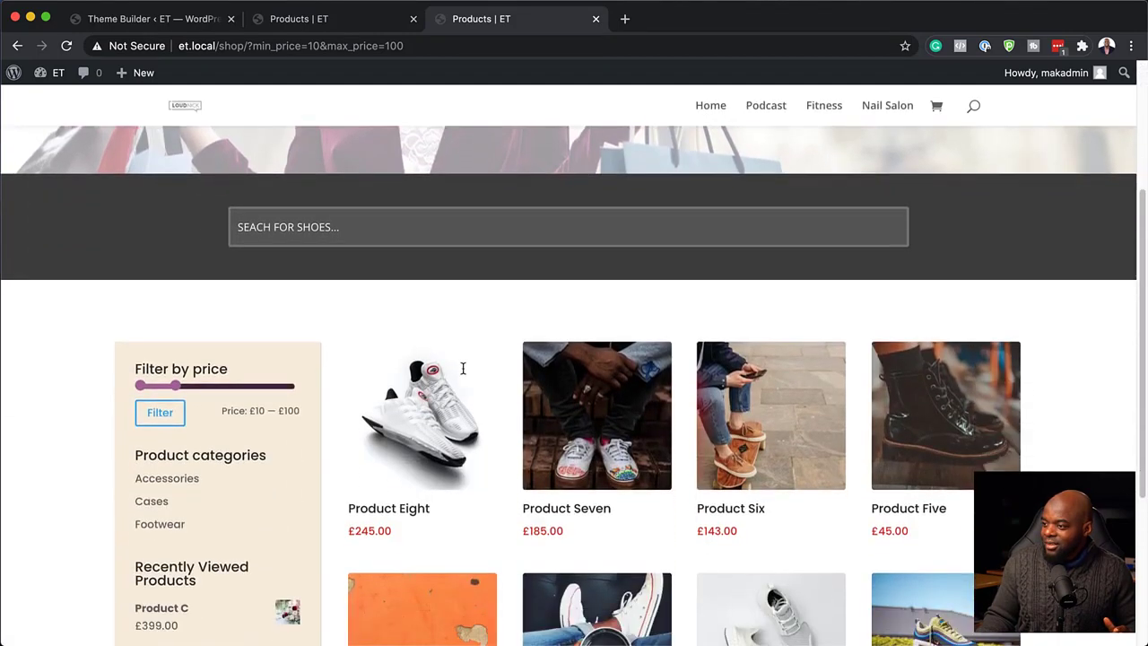
{"action": "scroll", "coordinate": [463, 367], "scroll_direction": "down", "scroll_amount": 5}
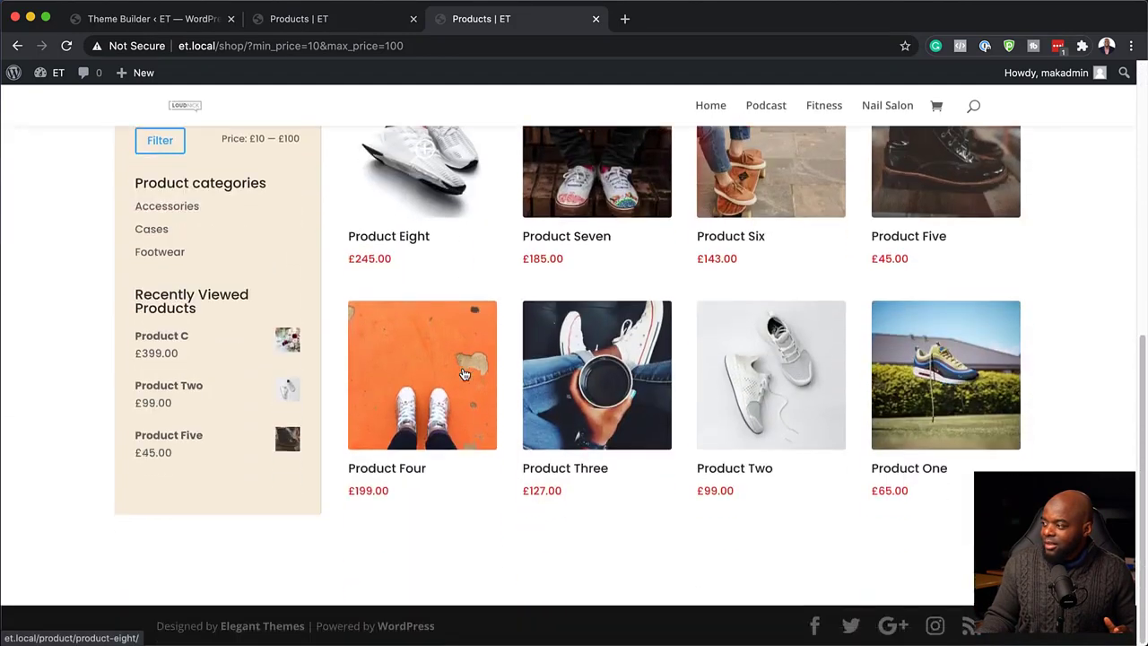
{"action": "scroll", "coordinate": [466, 381], "scroll_direction": "up", "scroll_amount": 2}
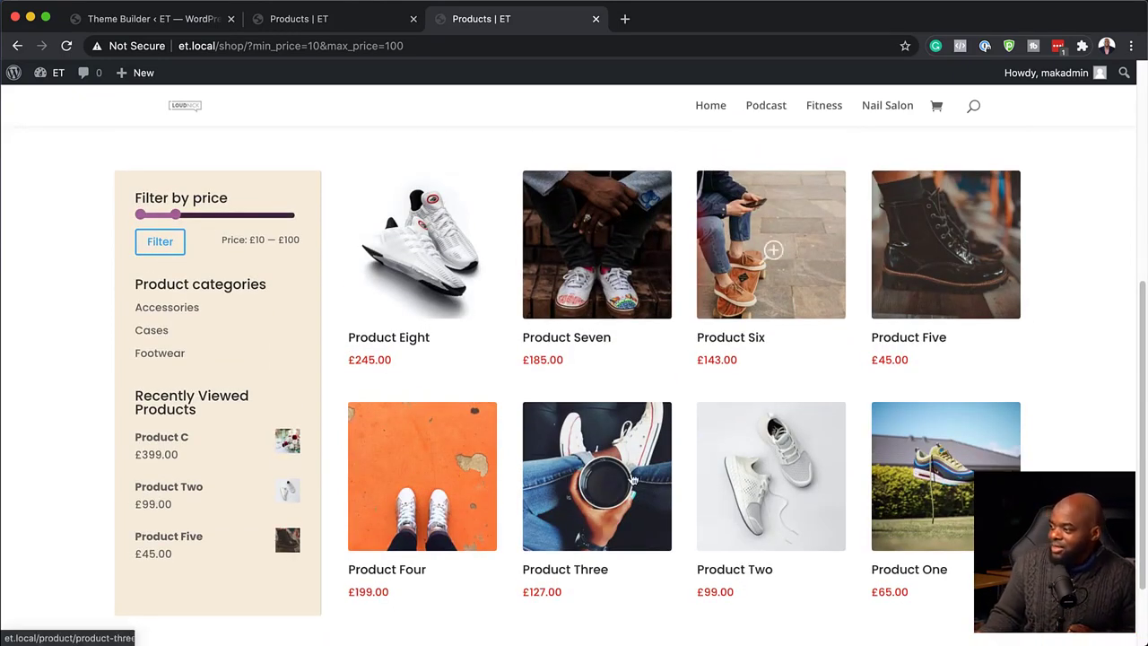
{"action": "scroll", "coordinate": [600, 508], "scroll_direction": "down", "scroll_amount": 1}
{"action": "scroll", "coordinate": [600, 508], "scroll_direction": "up", "scroll_amount": 10}
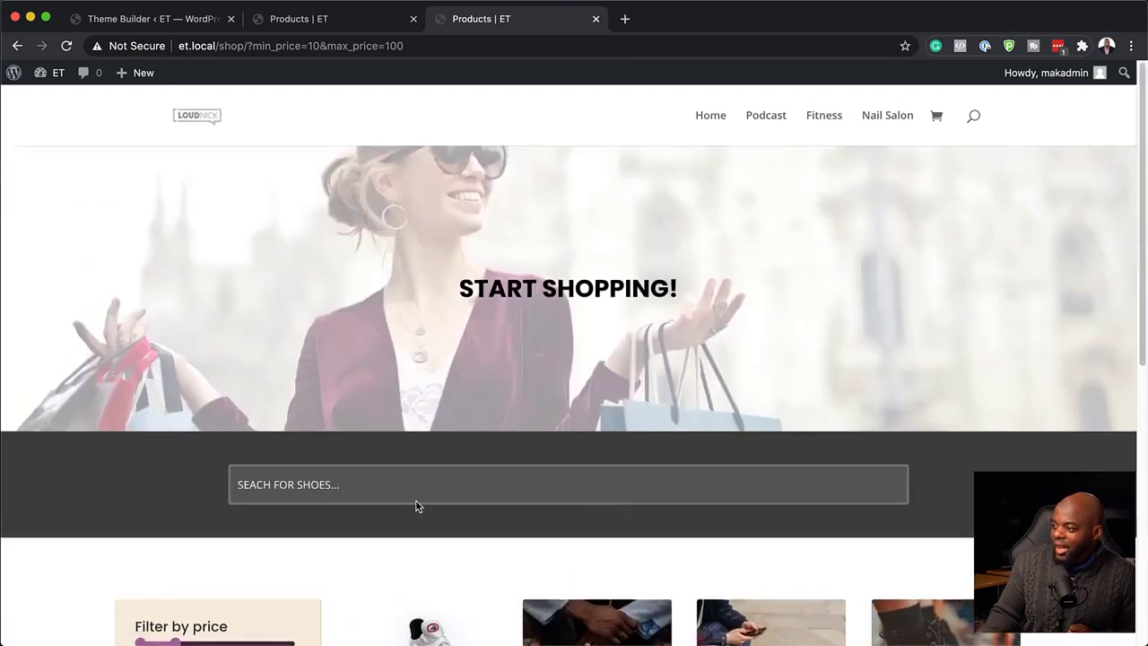